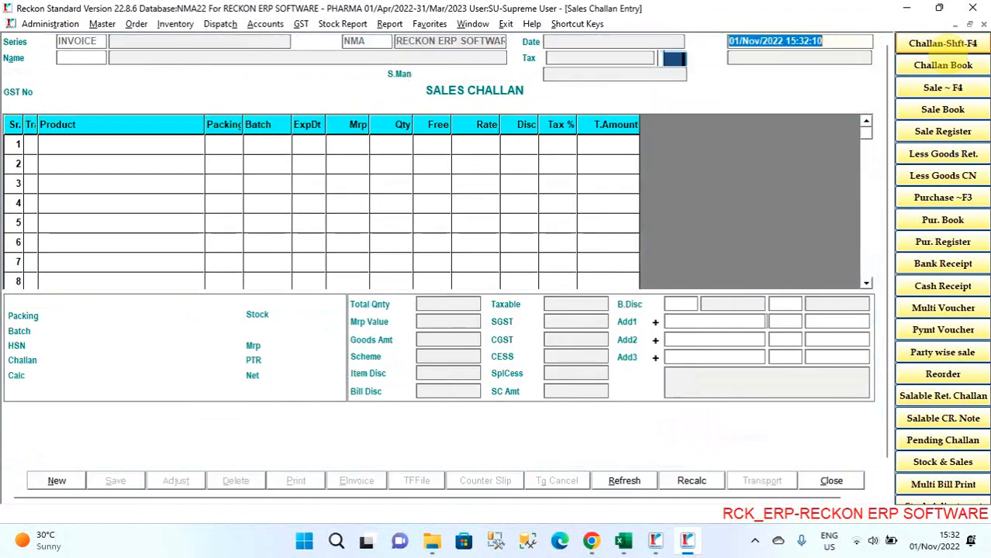
- Accept the challan date and select A TO Z MEDICAL HALL as the party from the account list
key(Return)
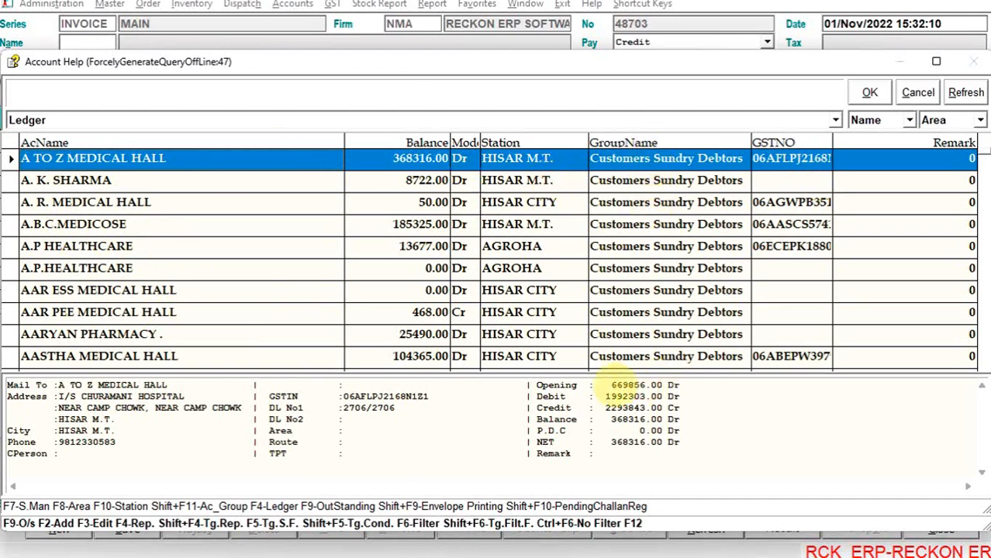
drag(591, 385, 657, 443)
click(429, 444)
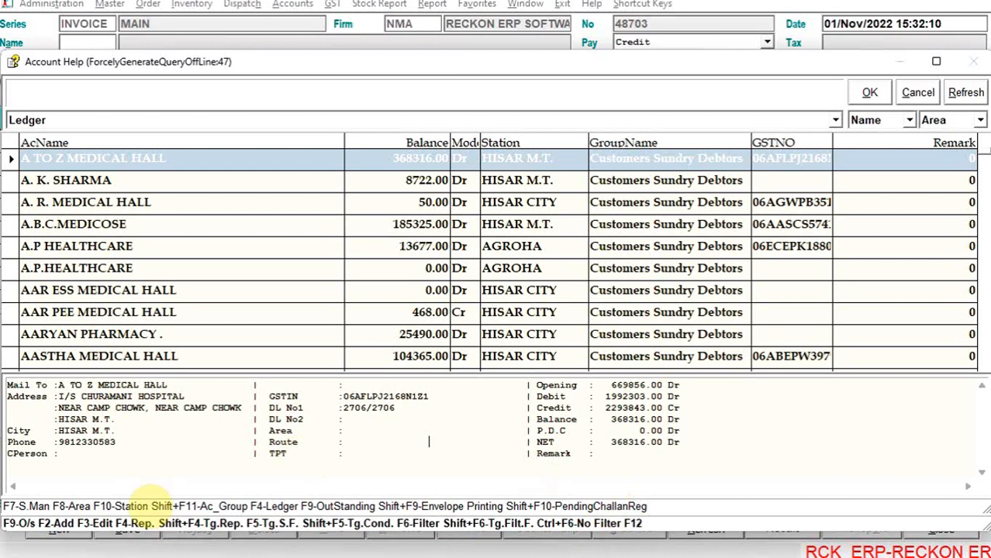
key(Return)
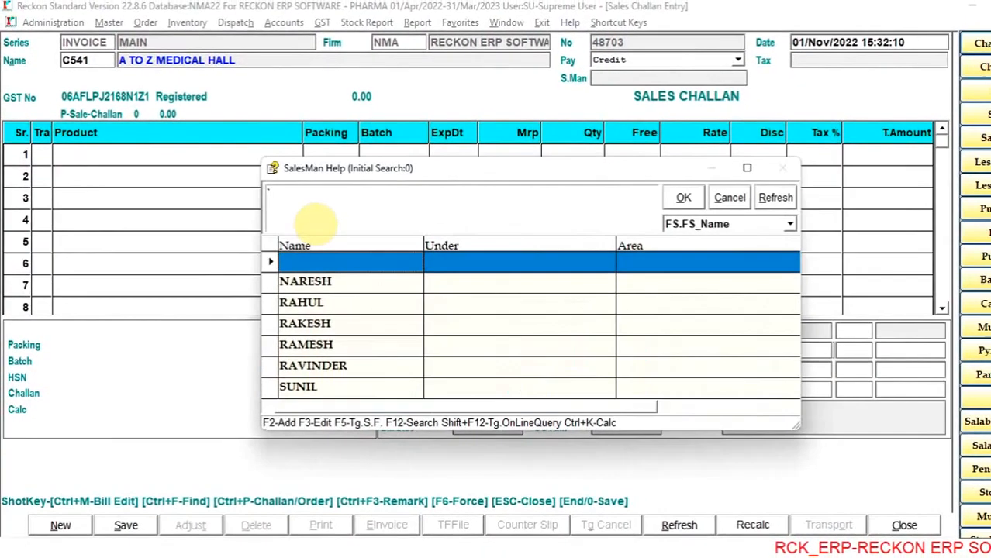
key(Return)
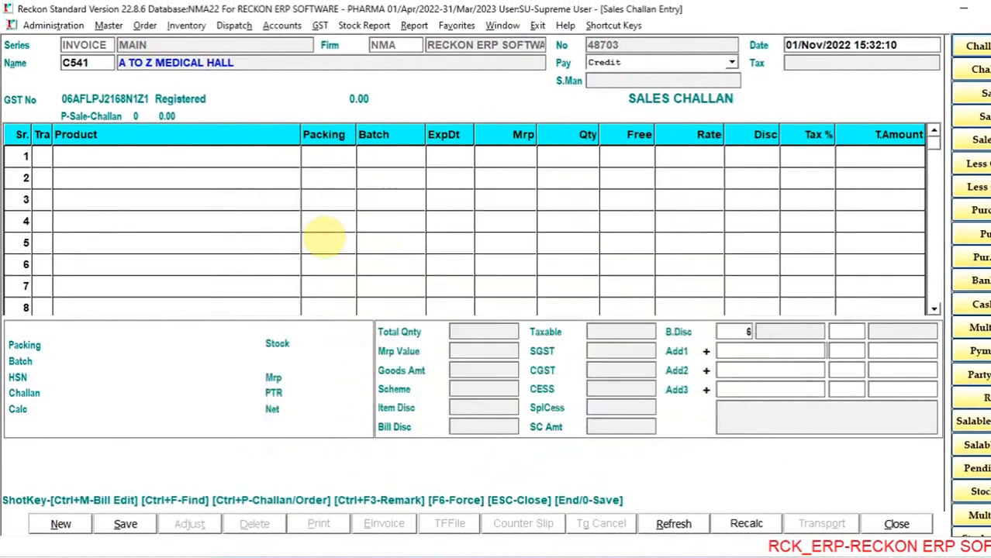
- Reopen the account list, bring up the blank form for adding a new account, and close it unsaved
key(Return)
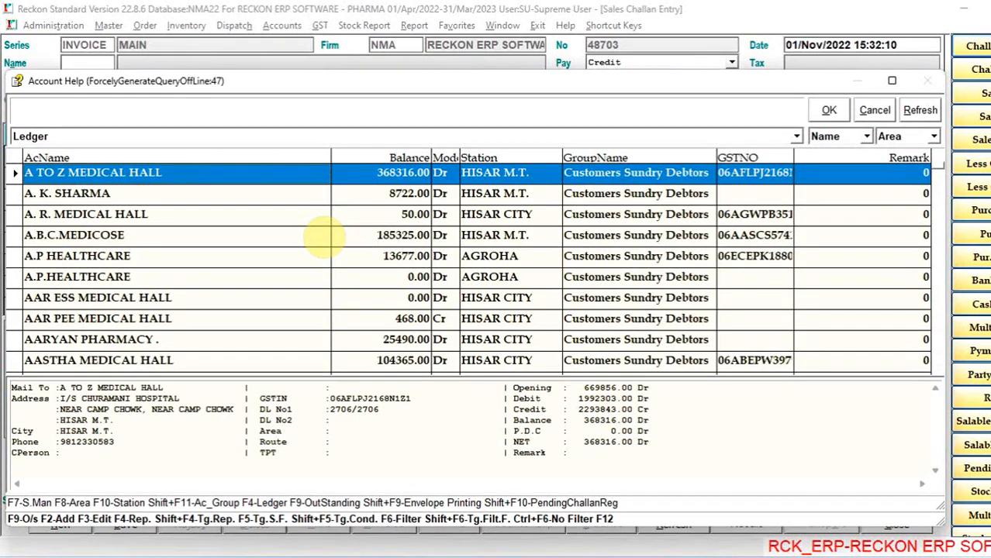
key(F2)
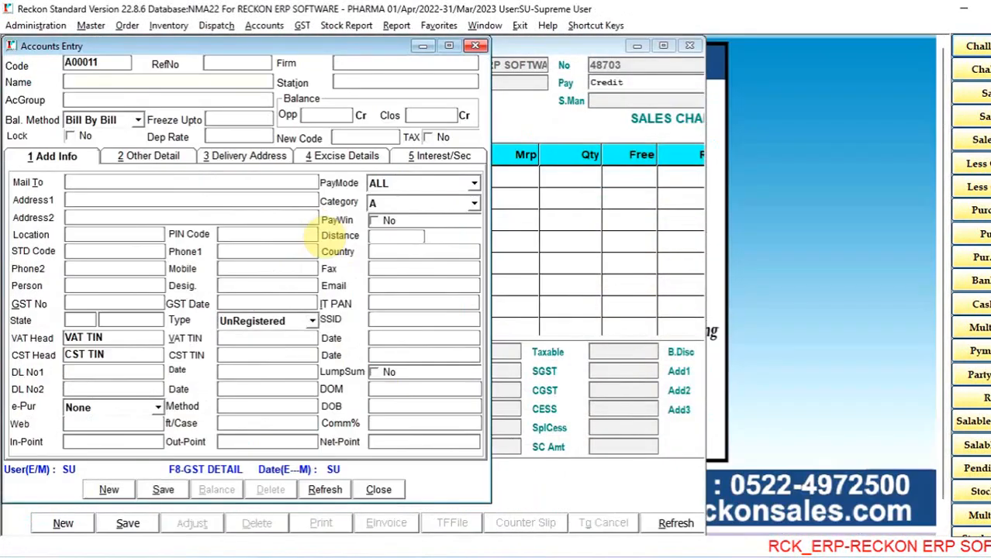
key(Escape)
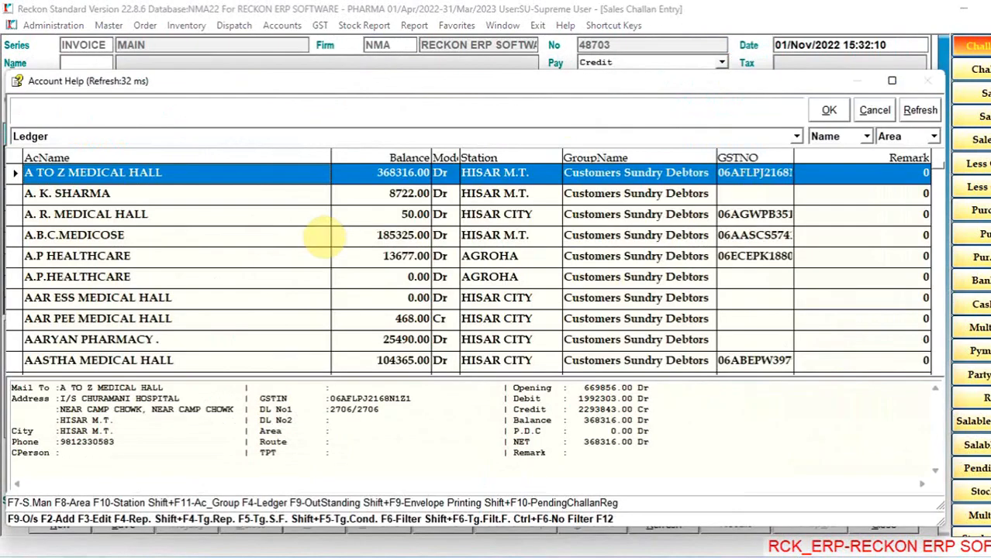
- Open the account record of A TO Z MEDICAL HALL for editing and return to the account list without changes
key(Return)
key(Return)
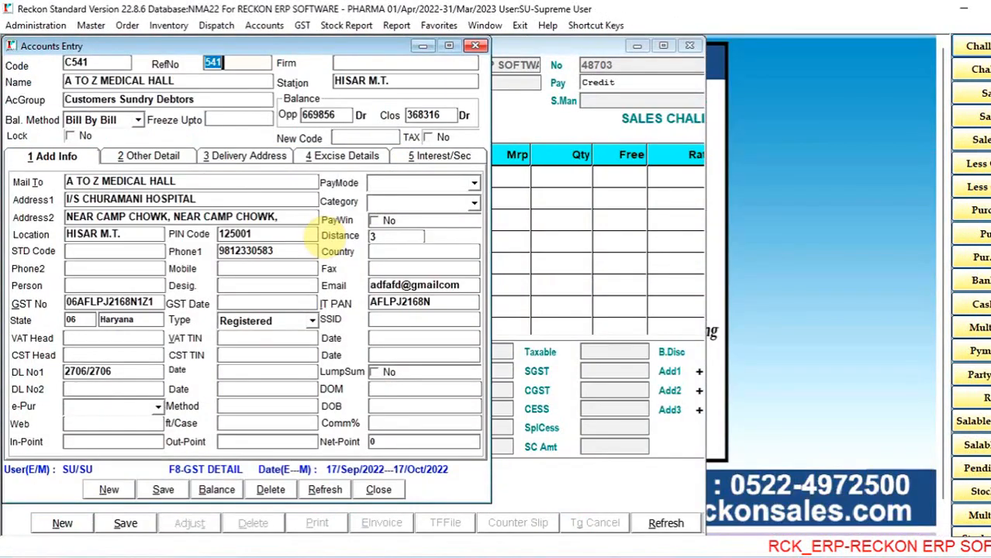
key(Escape)
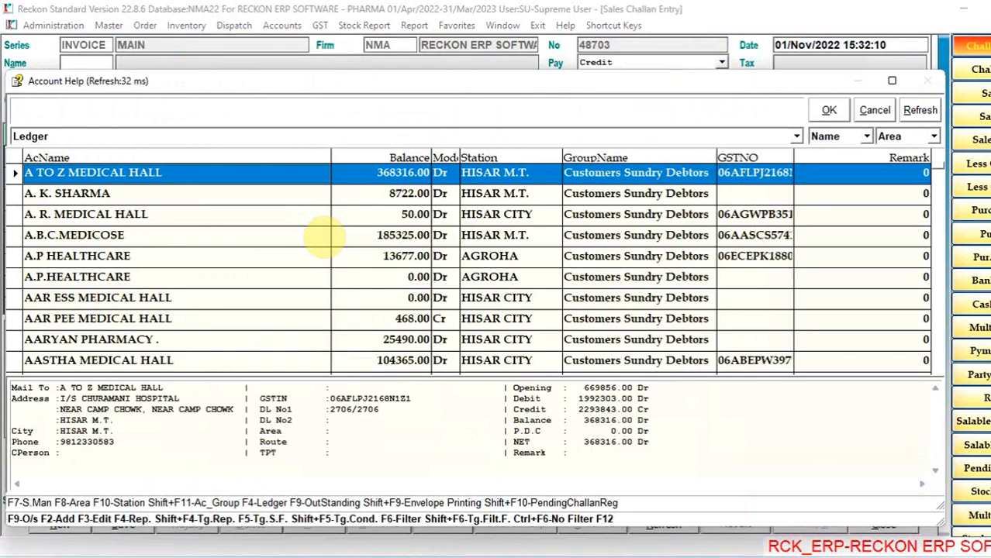
- Open the monthly ledger of A TO Z MEDICAL HALL and examine the balance, sales, return and breakage figures by month
key(F4)
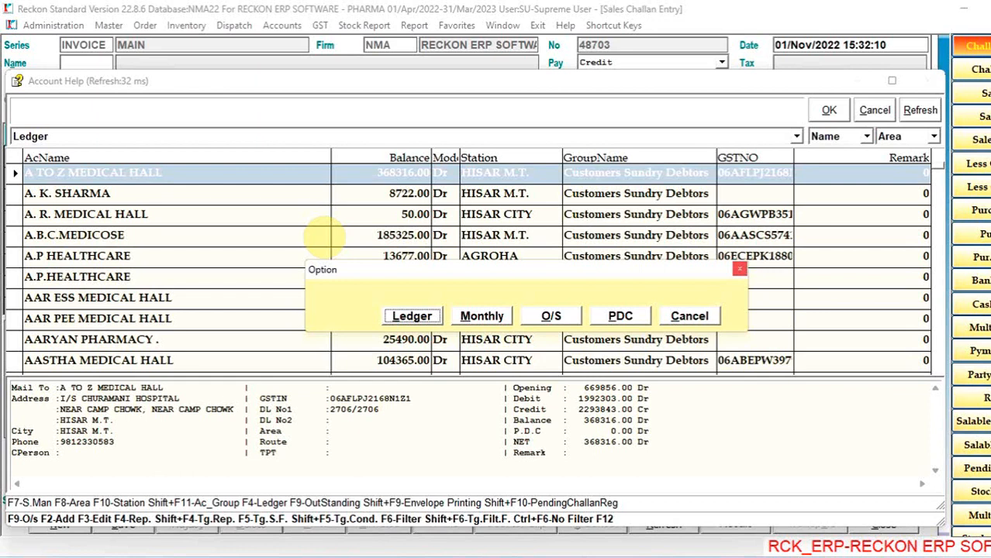
key(Right)
key(Return)
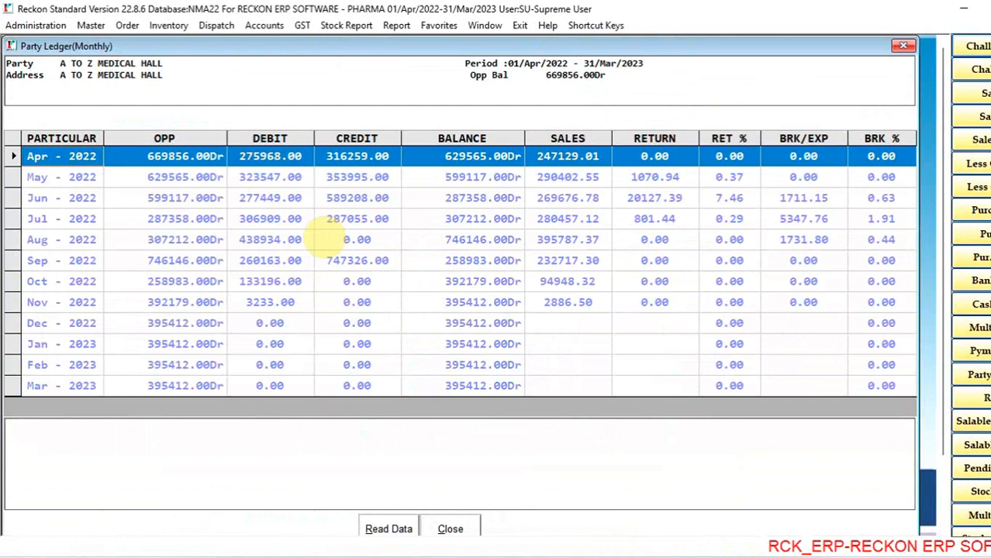
key(Down)
key(Down)
key(Down)
key(Down)
key(Down)
key(Up)
key(Up)
key(Up)
key(Up)
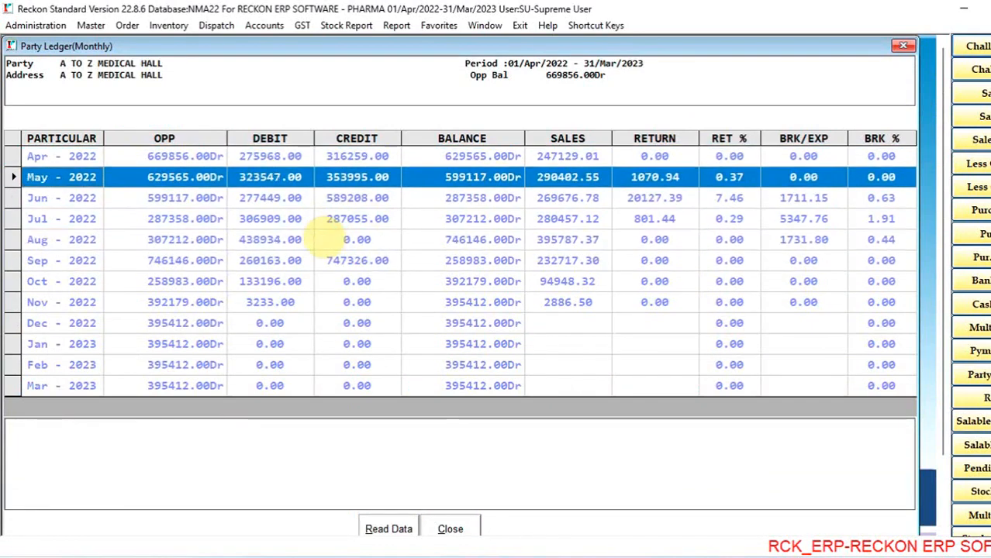
key(Down)
key(Down)
key(Up)
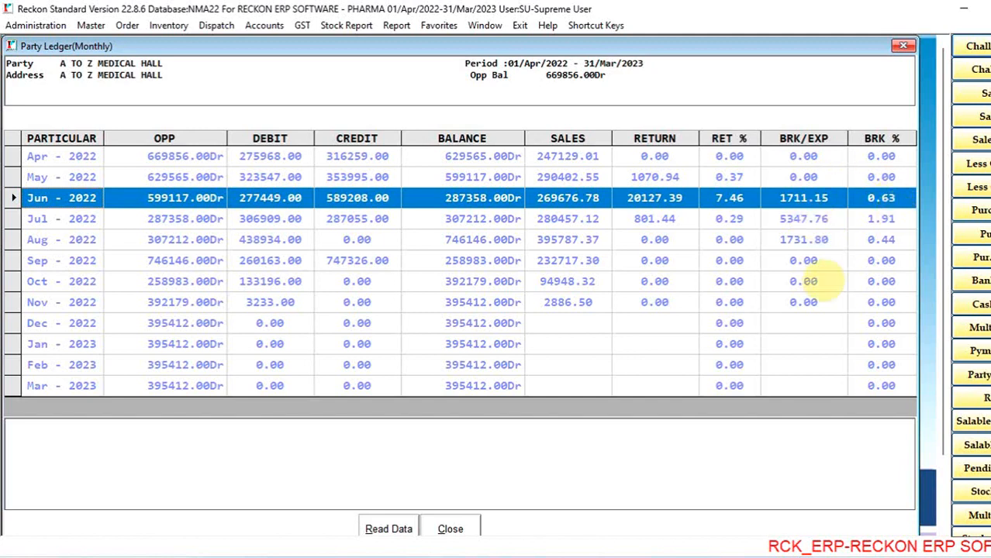
- Open the June 2022 entries from the monthly ledger and look through the party's sales and payments
key(Return)
key(Return)
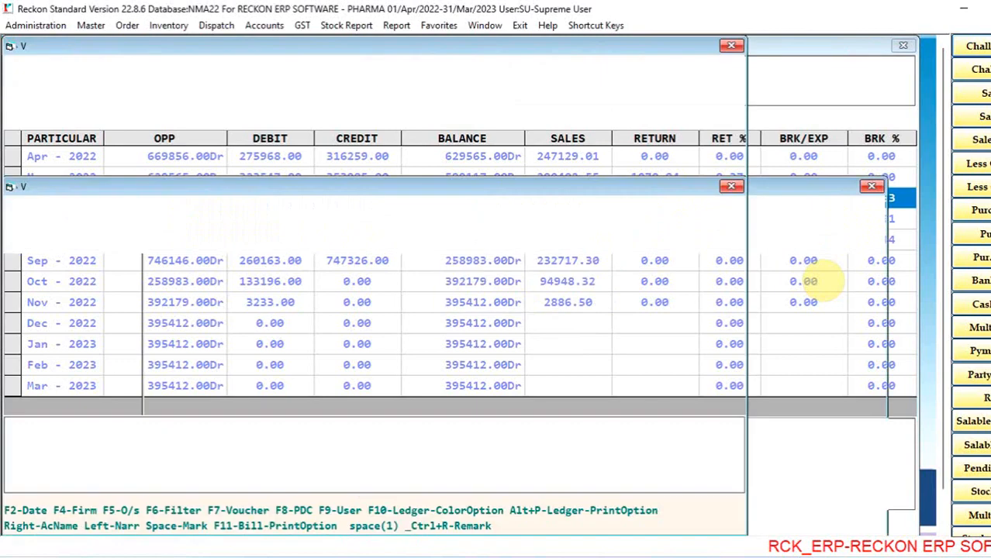
key(Up)
key(Up)
key(Up)
key(Up)
key(Up)
key(Up)
key(Up)
key(Up)
key(Up)
key(Up)
key(Up)
key(Up)
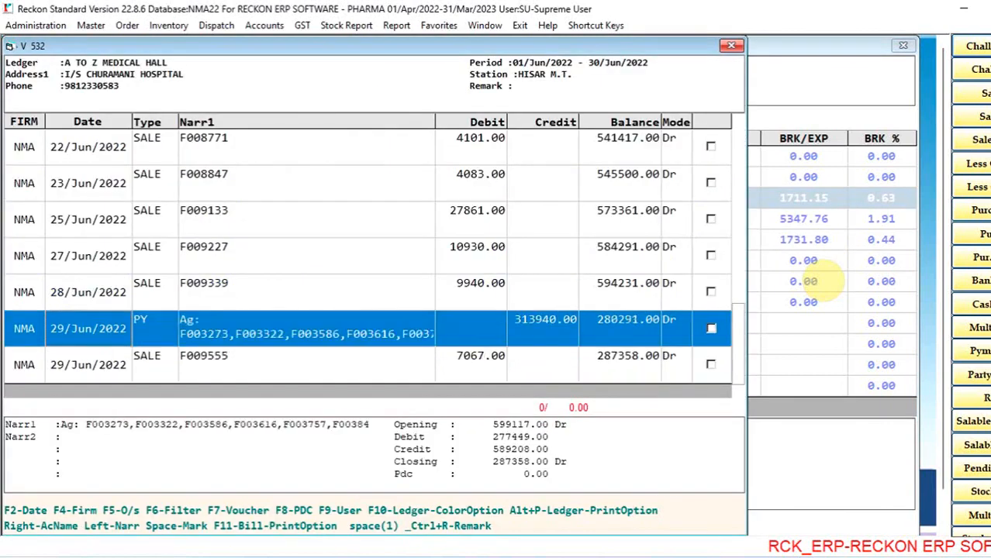
key(Up)
key(Up)
key(Up)
key(Up)
key(Up)
key(Up)
key(Up)
key(Up)
key(Up)
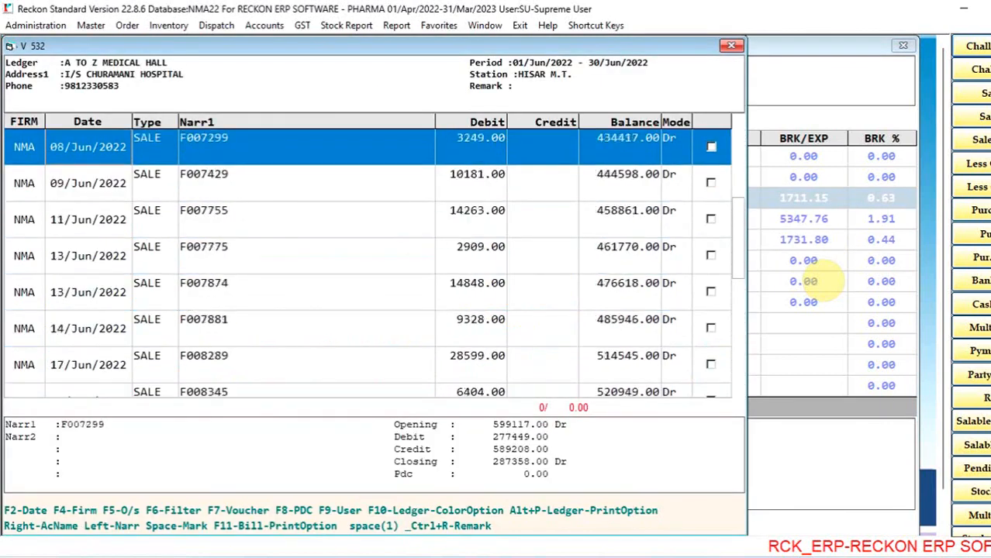
key(Down)
key(Down)
key(Down)
key(Down)
key(Down)
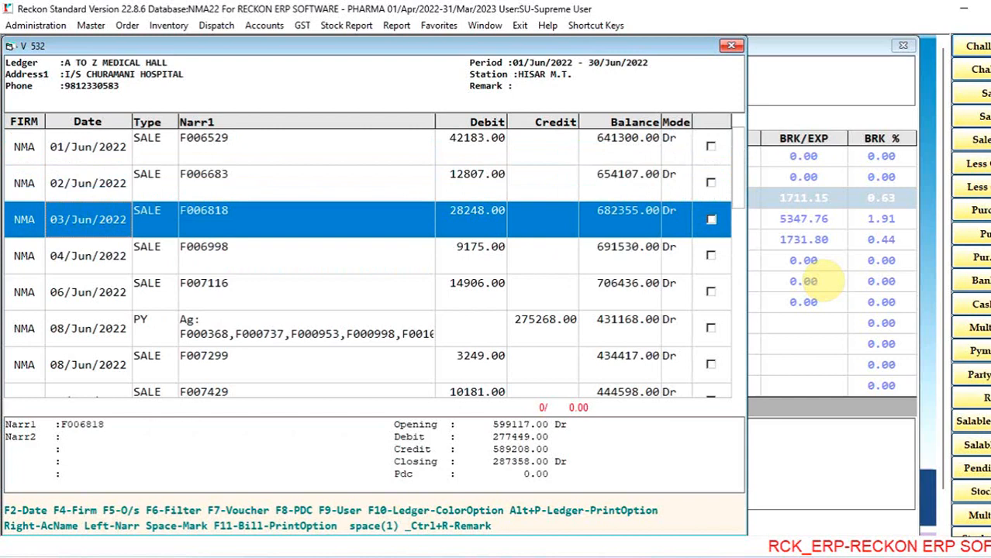
key(Up)
key(Up)
key(Down)
key(Up)
key(Down)
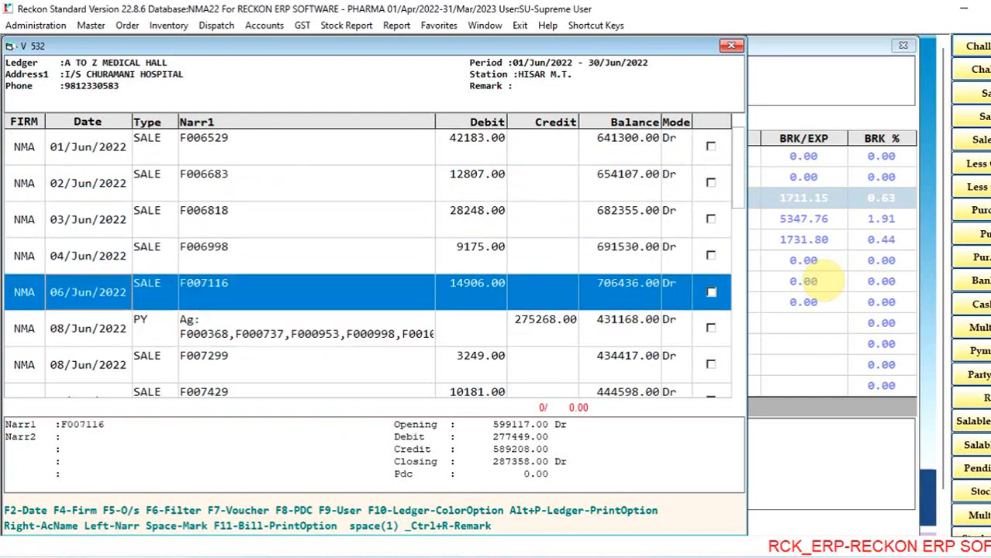
key(Up)
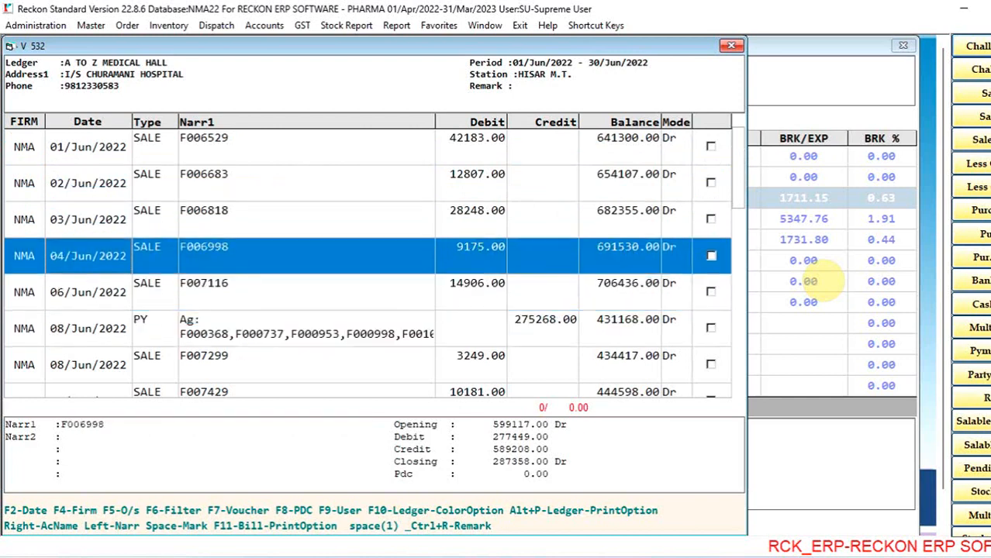
- View the 04/Jun/2022 sale invoice from the ledger, and close it and both ledger views
key(Return)
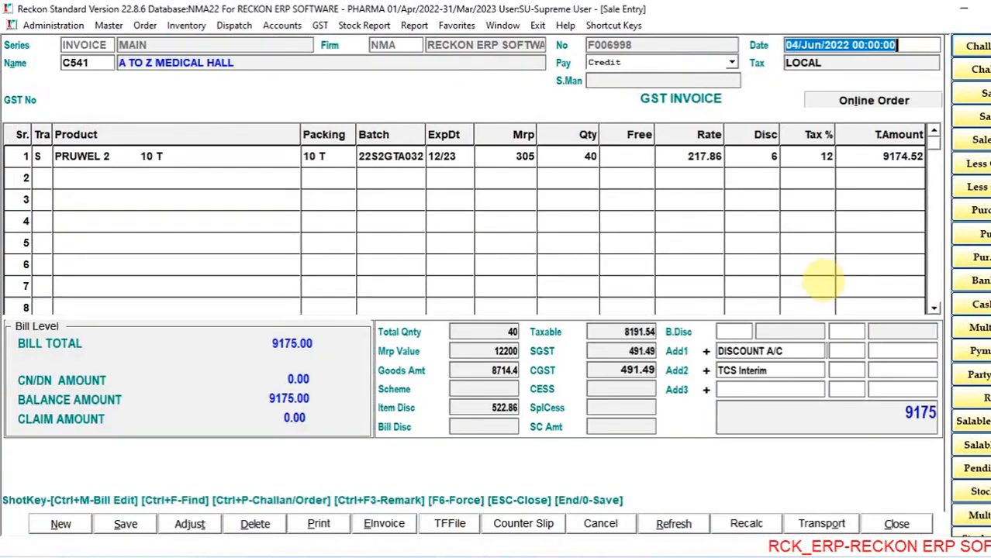
key(Escape)
key(Left)
key(Return)
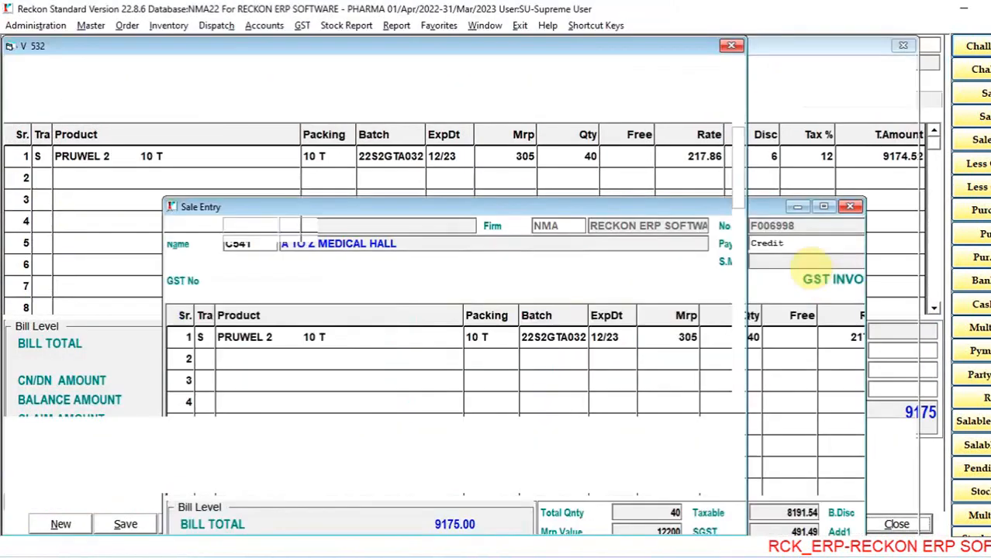
key(Escape)
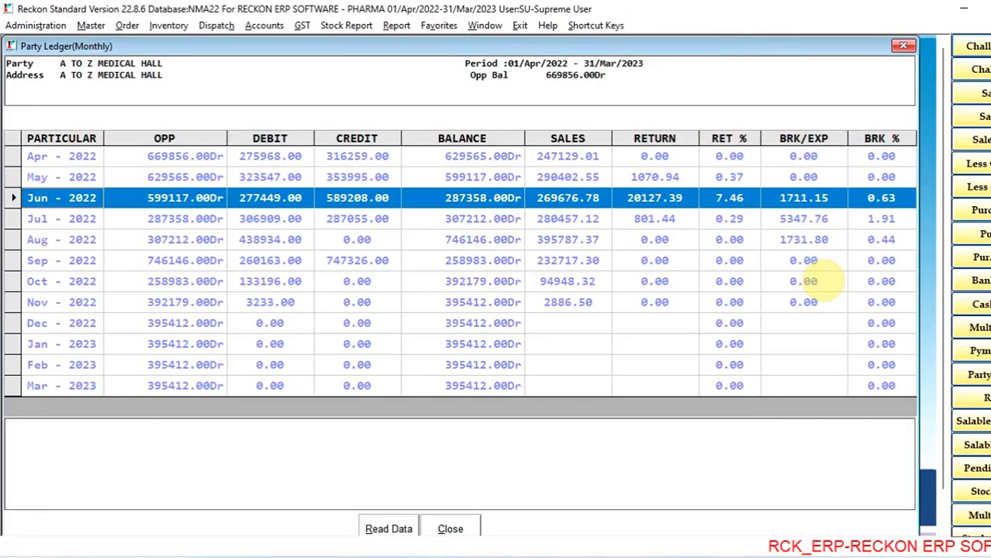
key(Escape)
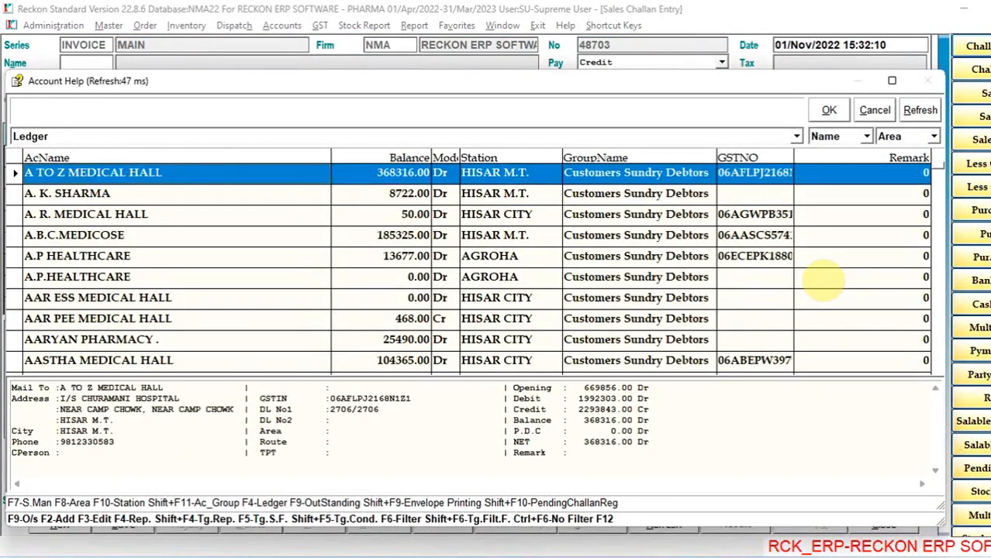
- Open the outstanding bills of A TO Z MEDICAL HALL, examine the list to the last bill, and close it
key(F4)
key(Right)
key(Right)
key(Return)
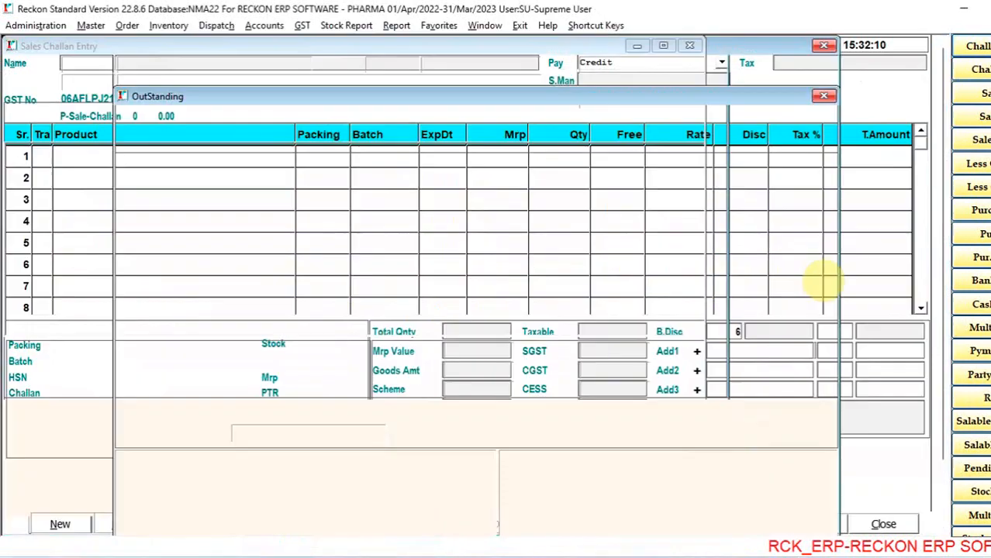
key(Down)
key(Down)
key(Down)
key(Down)
key(Down)
key(Down)
key(Down)
key(Down)
key(Down)
key(Down)
key(Down)
key(Down)
key(Down)
key(Down)
key(Down)
key(Down)
key(Down)
key(Down)
key(Down)
key(Down)
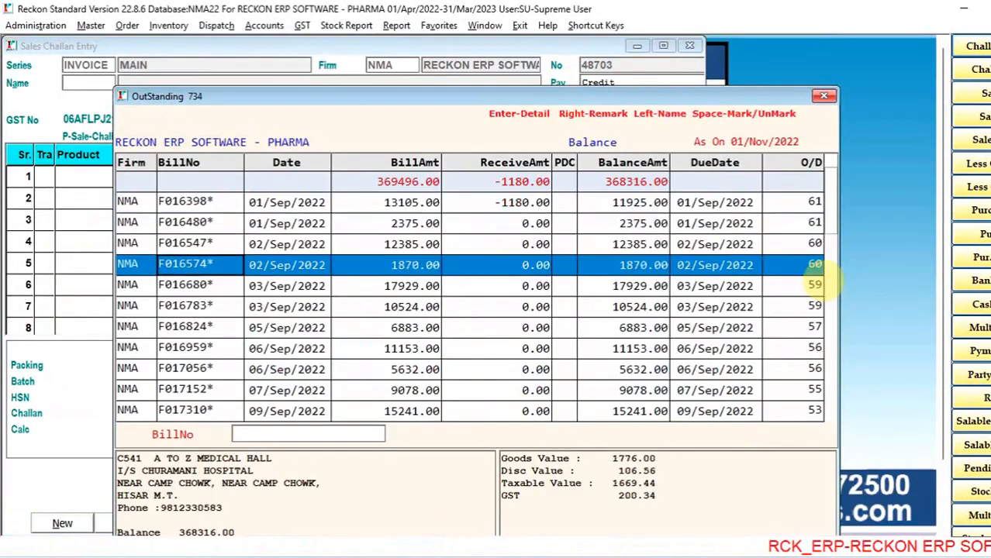
key(Down)
key(Down)
key(Down)
key(Down)
key(Down)
key(Down)
key(Down)
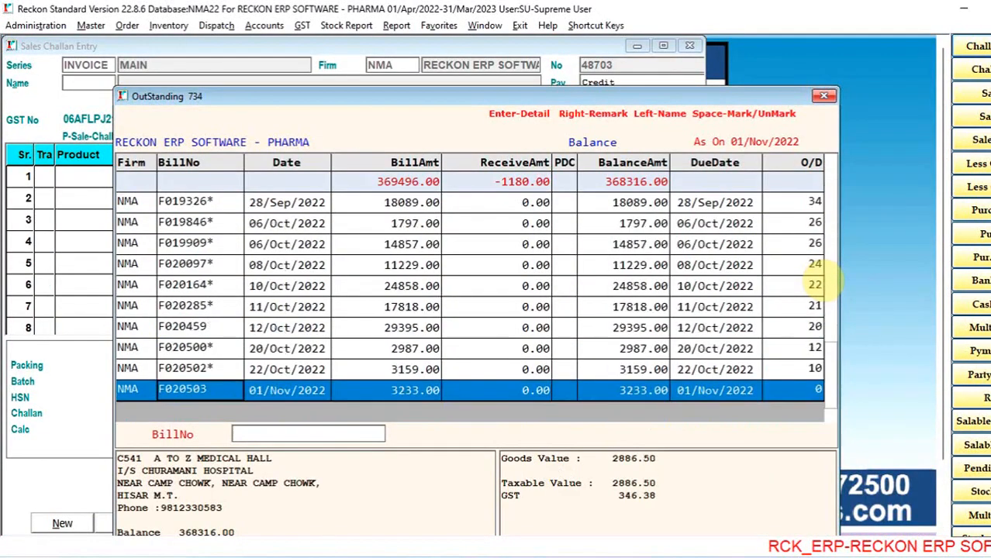
key(Escape)
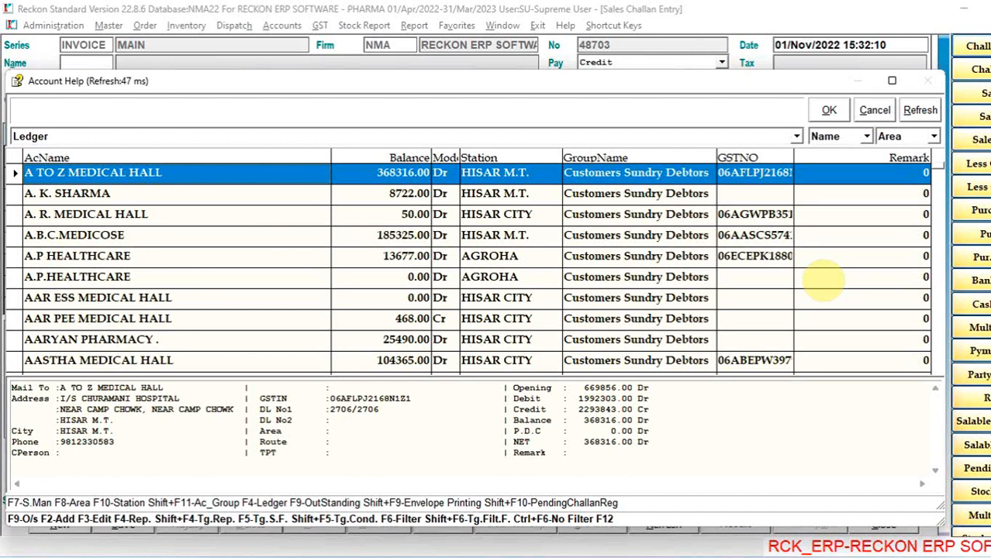
- Open the full ledger of A TO Z MEDICAL HALL, examine its period and latest entries, and return to the account list
key(F4)
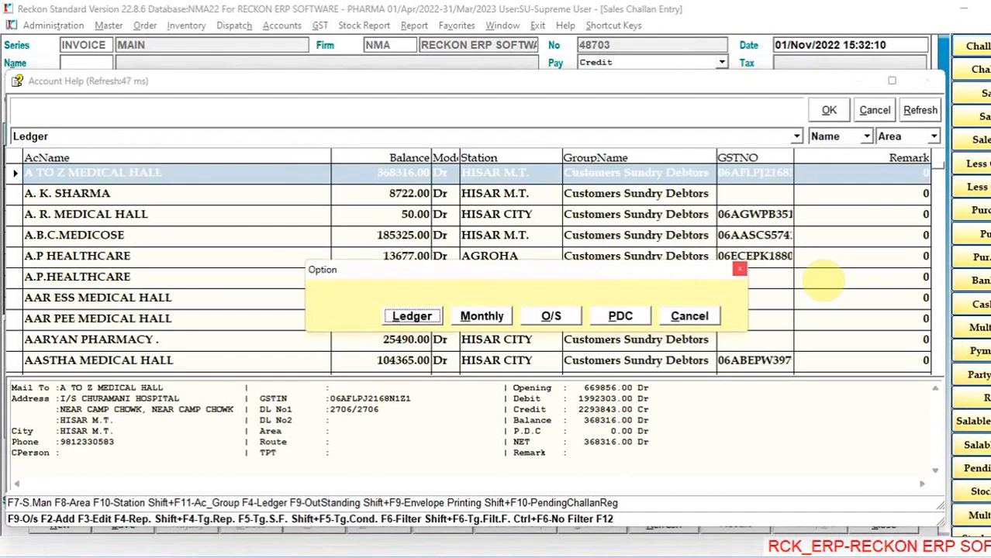
key(Return)
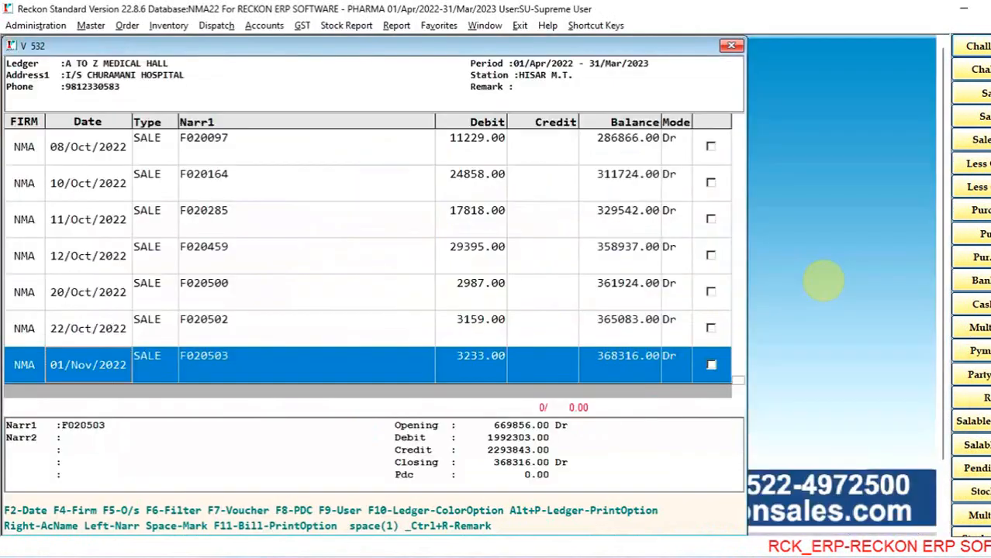
key(Up)
key(Up)
key(Up)
key(Up)
key(Up)
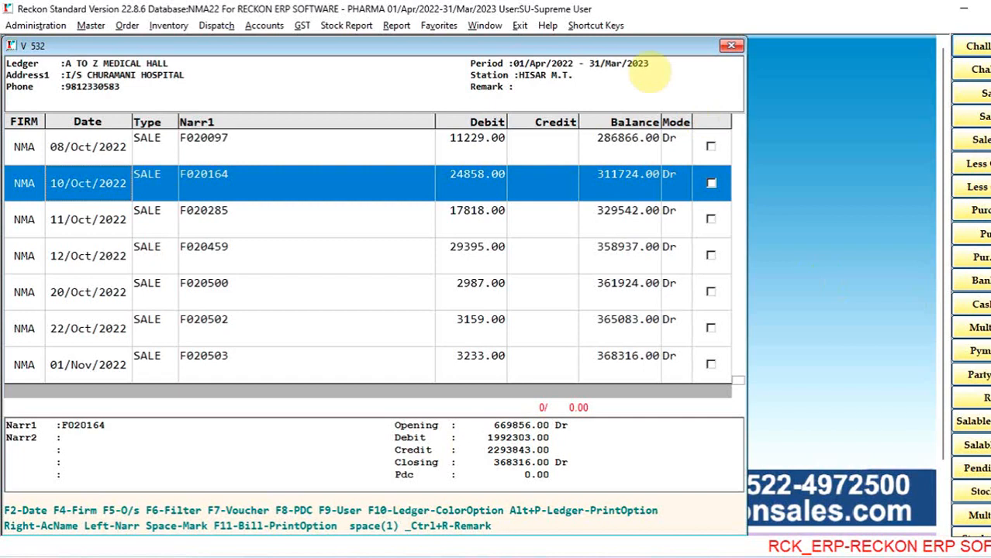
click(512, 62)
drag(512, 62, 655, 63)
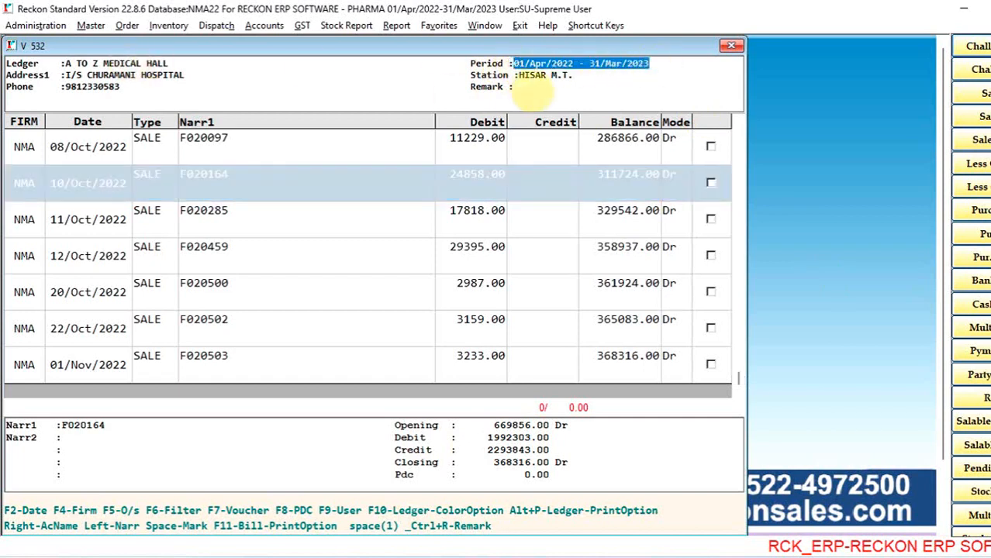
click(409, 158)
click(409, 167)
key(Down)
key(Down)
key(Down)
key(Down)
key(Down)
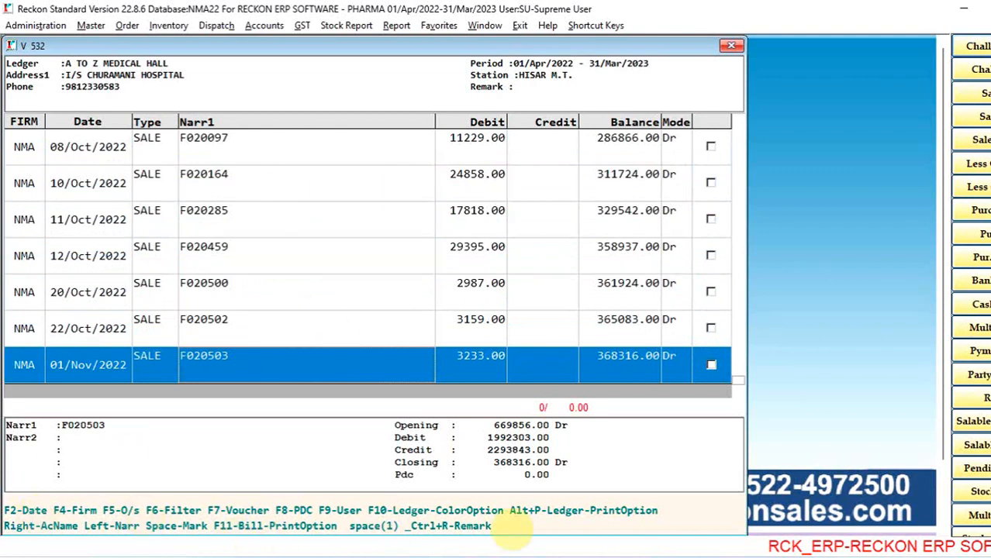
key(Return)
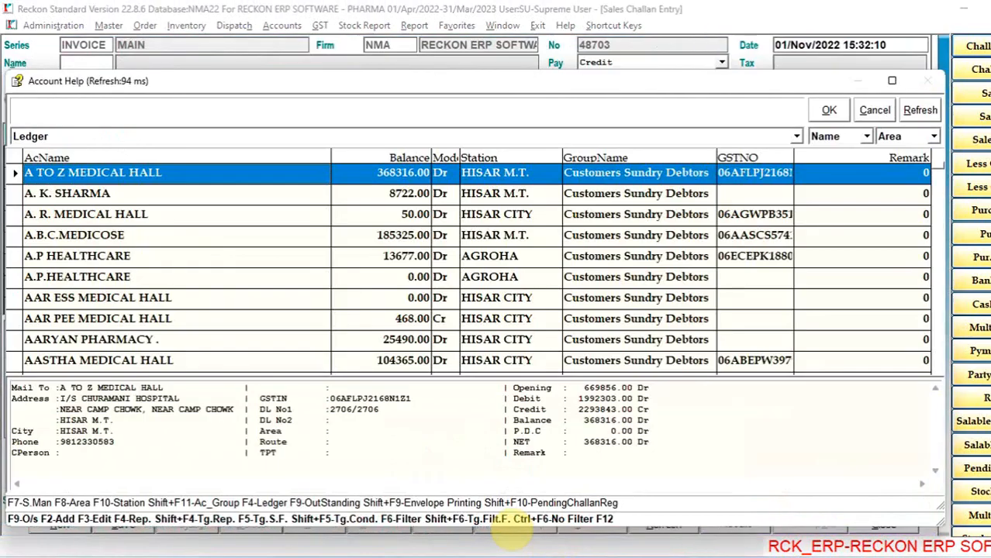
- Fill the challan's party name with A TO Z MEDICAL HALL from the account list again
key(Return)
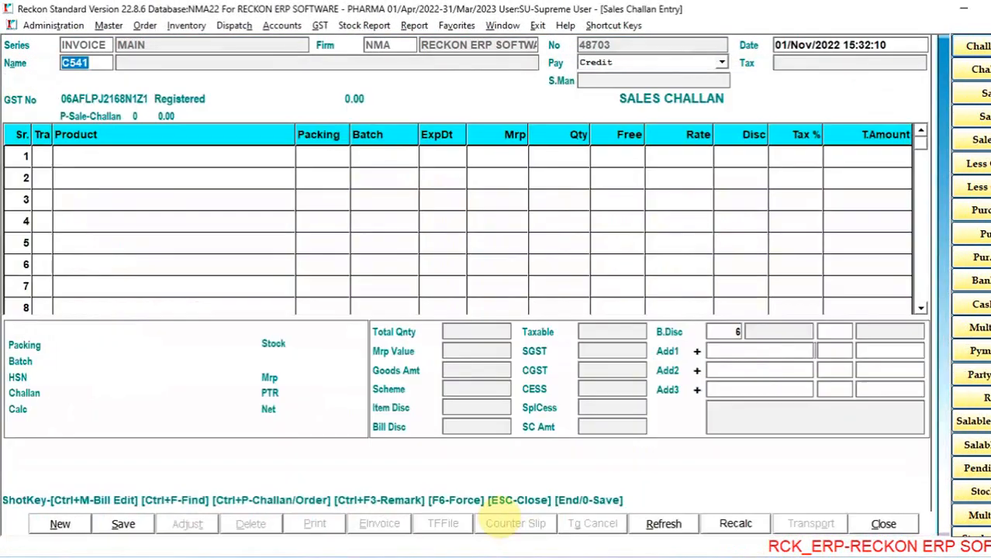
key(Escape)
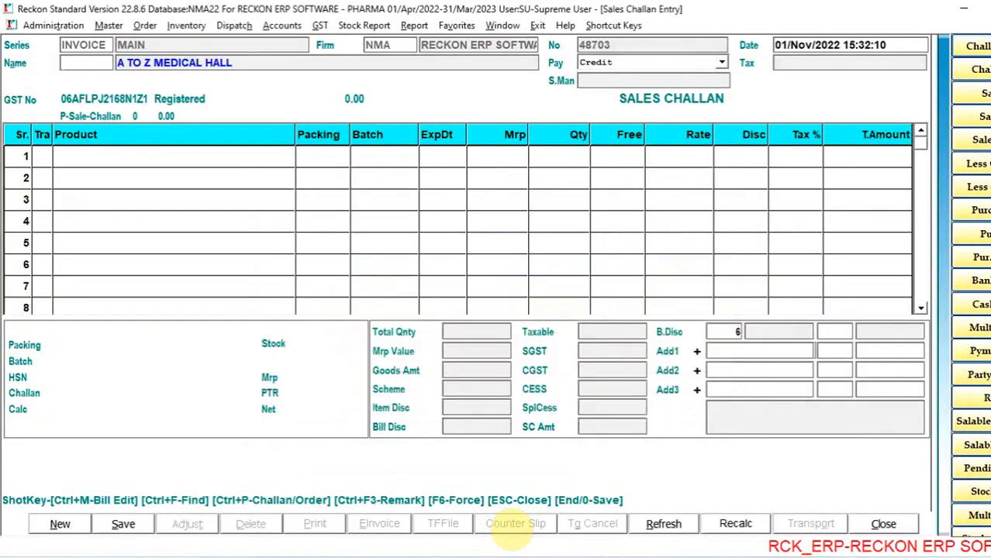
- Replace the challan's party with C.M.C.PHARMACY, found in the account list by searching for C.M
key(Return)
text(C.M)
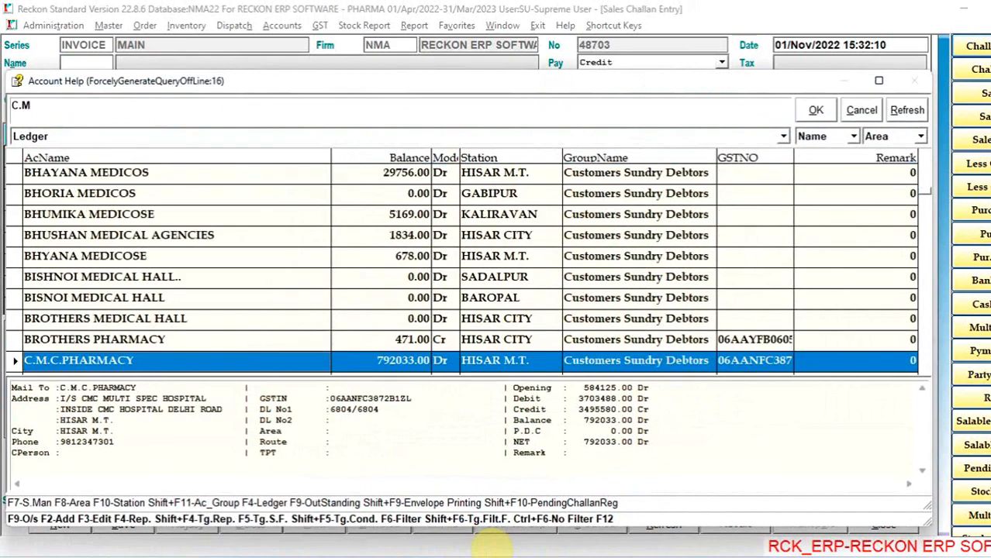
key(Return)
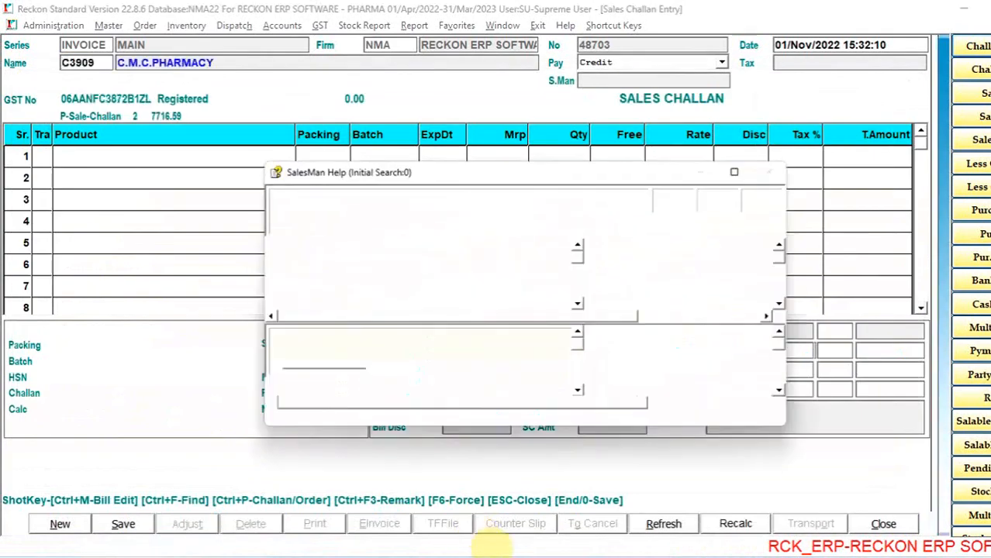
- Browse the salesman list, assign its first salesman to the challan, and close the item list
key(Down)
key(Down)
key(Down)
key(Up)
key(Up)
key(Up)
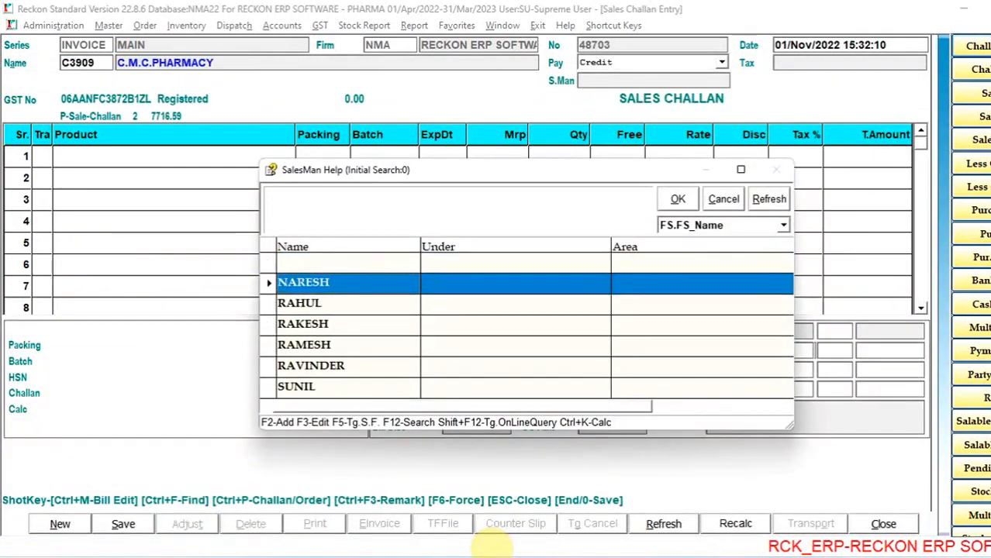
key(Down)
key(Down)
key(Up)
key(Down)
key(Up)
key(Down)
key(Up)
key(Escape)
key(Return)
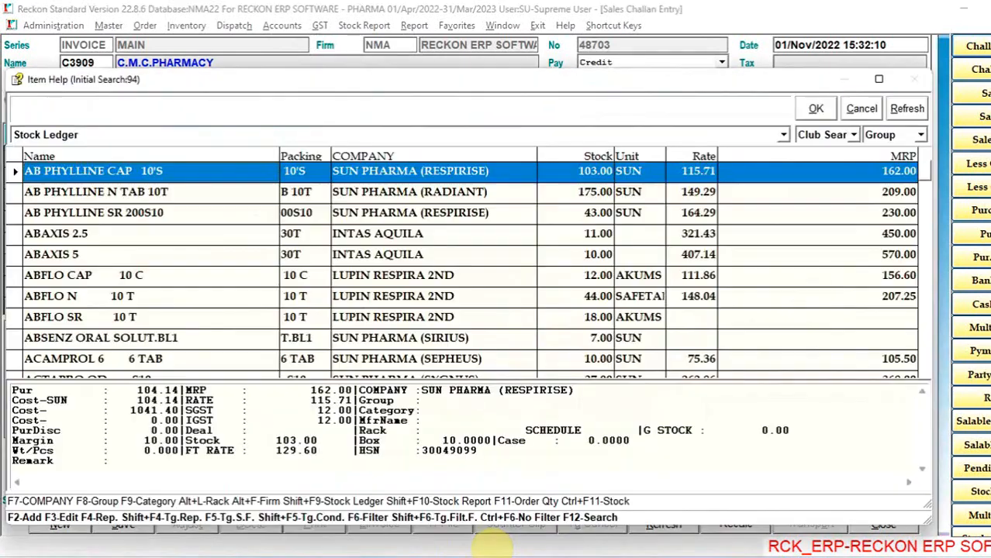
key(Escape)
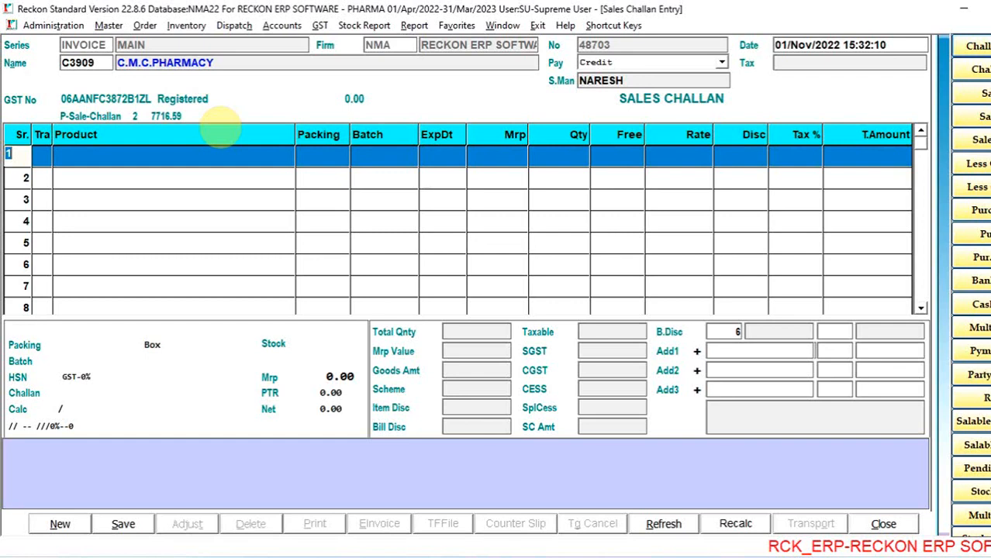
- Enter AB PHYLLINE CAP 10'S as a sale item in the challan's first row
key(Return)
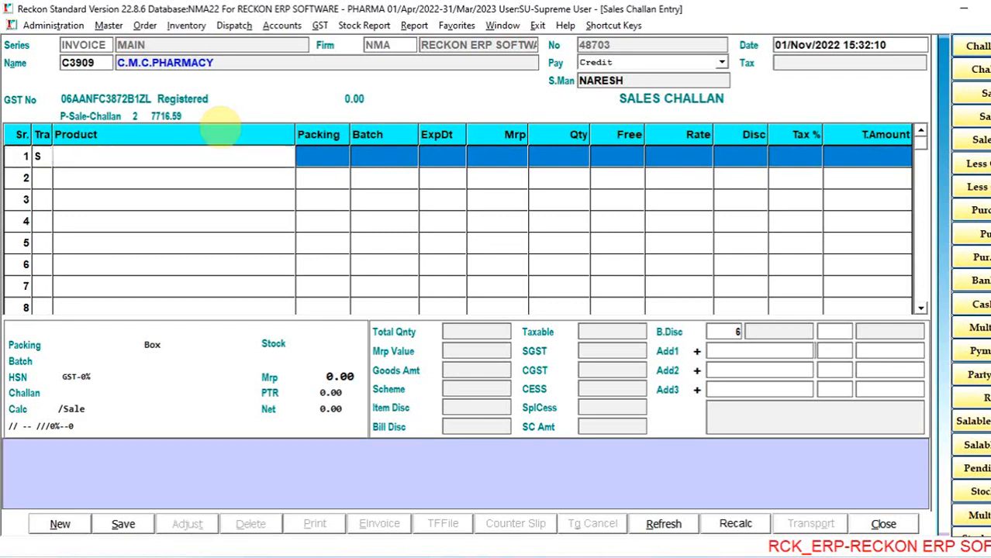
key(Return)
key(Return)
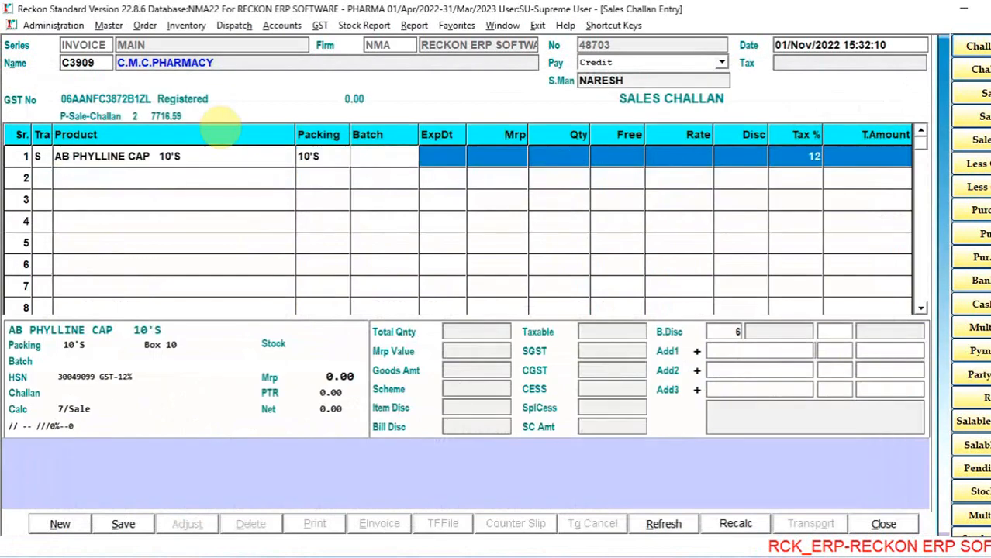
- Examine the stock, rate, MRP and expiry date of each saleable batch of AB PHYLLINE CAP
key(Down)
key(Down)
key(Down)
key(Down)
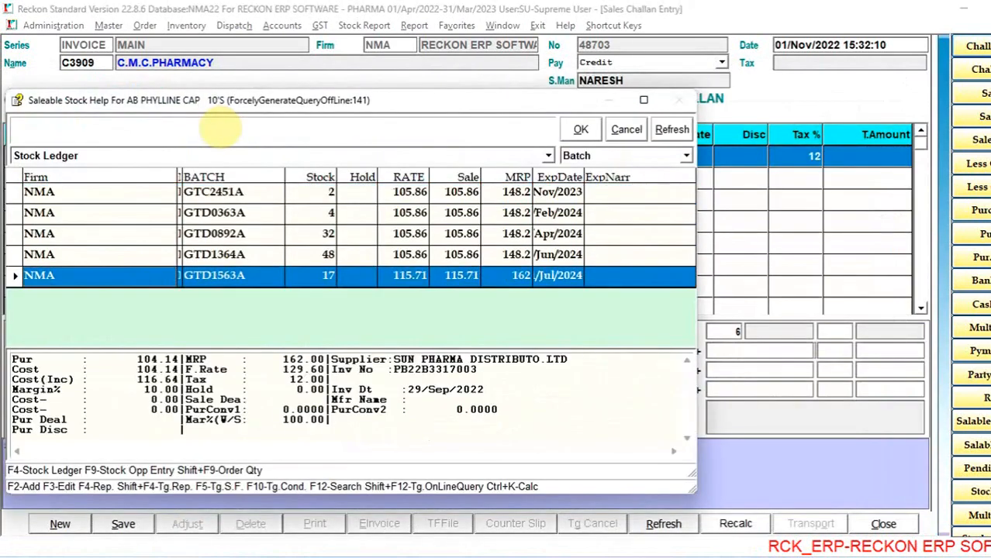
key(Up)
key(Up)
key(Up)
key(Up)
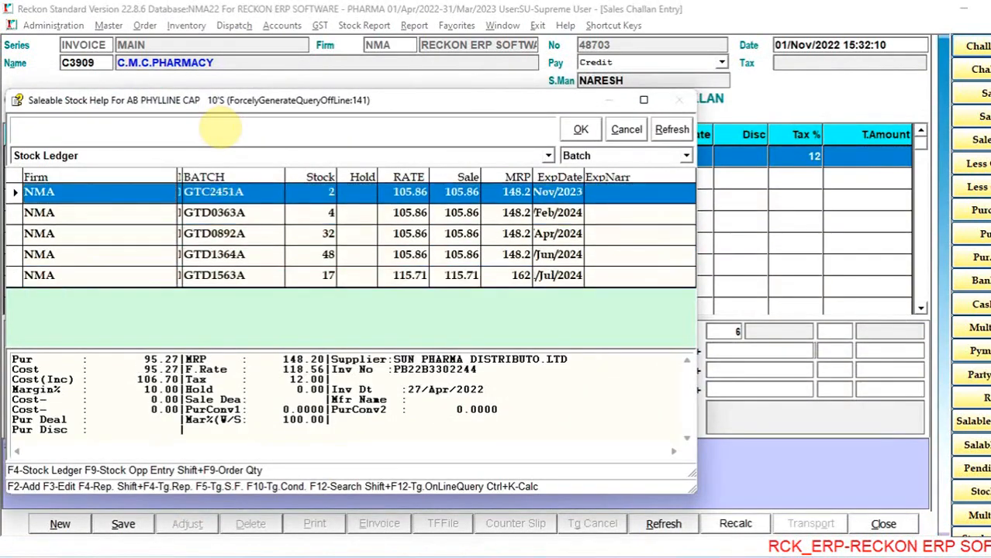
key(Down)
key(Down)
key(Down)
key(Down)
key(Up)
key(Up)
key(Up)
key(Up)
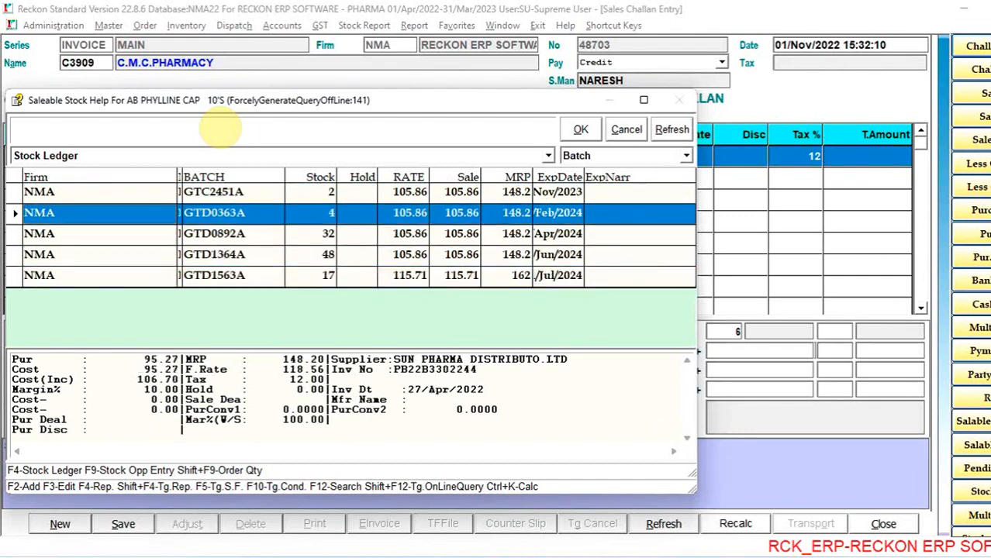
key(Down)
key(Down)
key(Down)
key(Down)
key(Up)
key(Up)
key(Up)
key(Up)
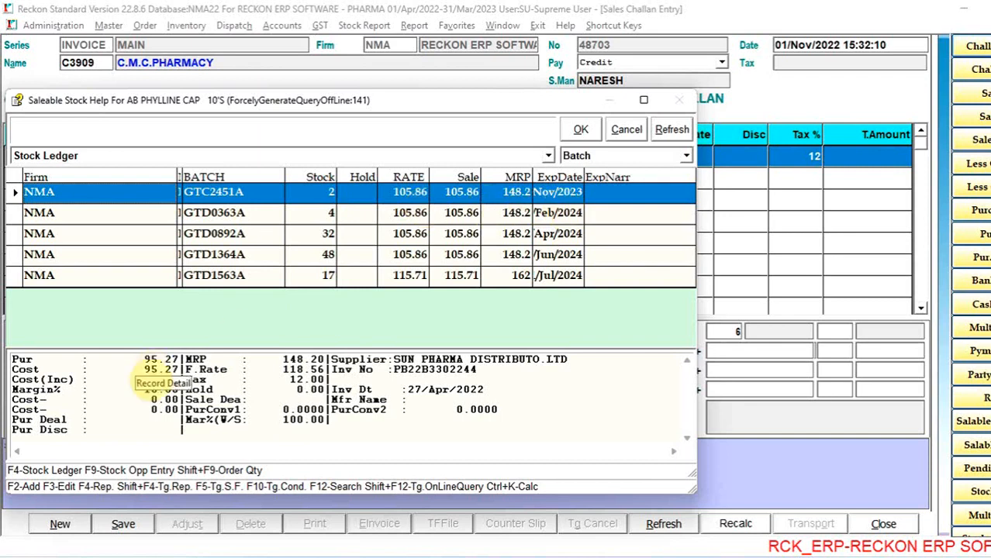
- Compare the supplier, purchase invoice and cost details of the AB PHYLLINE CAP batches
drag(403, 364, 489, 392)
click(430, 228)
key(Up)
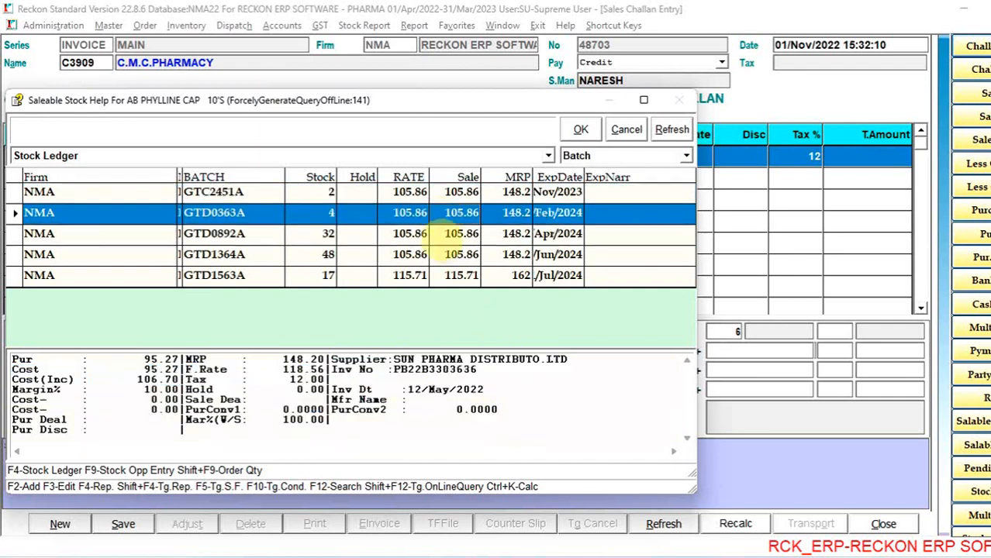
key(Up)
key(Down)
key(Down)
key(Down)
key(Down)
key(Up)
key(Up)
key(Up)
key(Up)
key(Down)
key(Down)
key(Down)
key(Down)
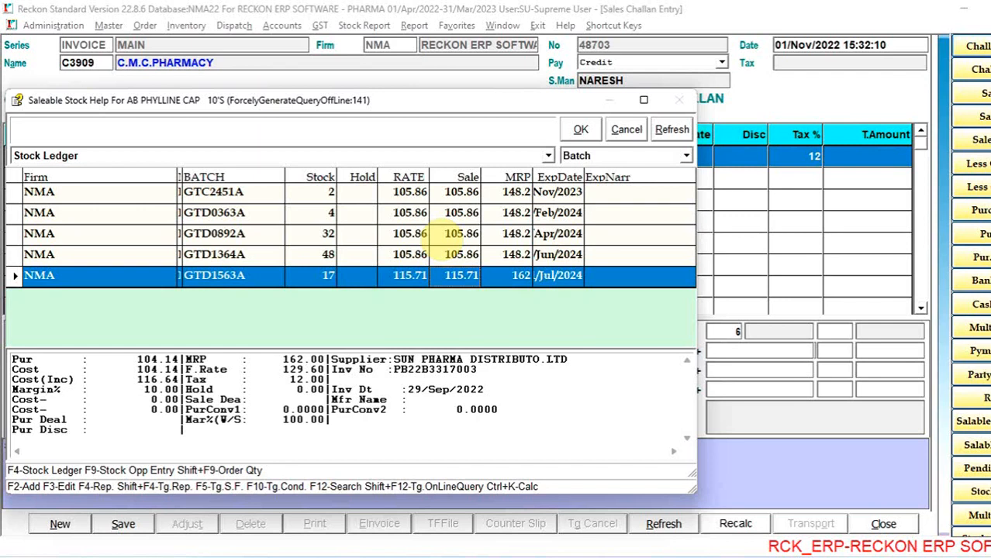
- Choose batch GTD1563A for AB PHYLLINE CAP and enter a quantity of 10, keeping the rate of 115.71
key(Up)
key(Up)
key(Up)
key(Up)
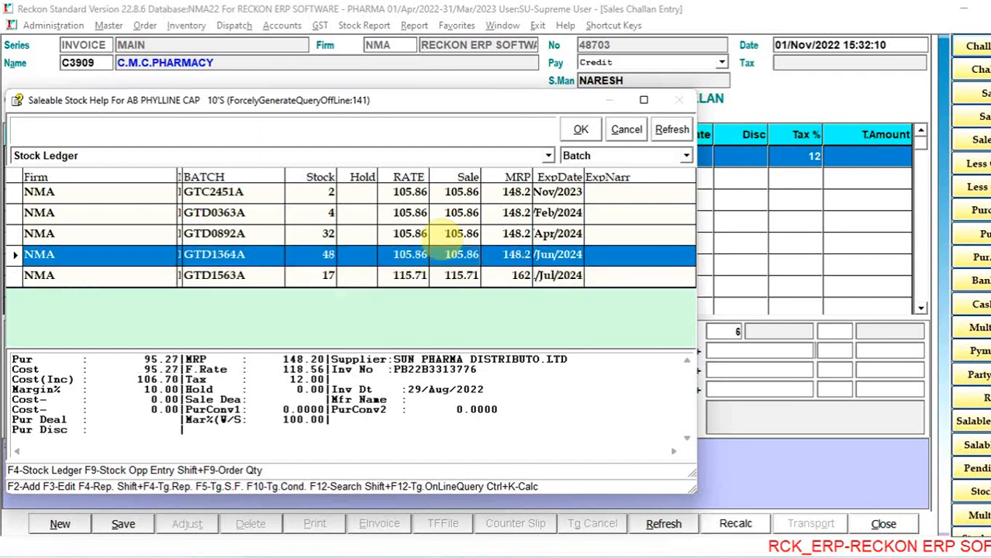
key(Down)
key(Down)
key(Down)
key(Down)
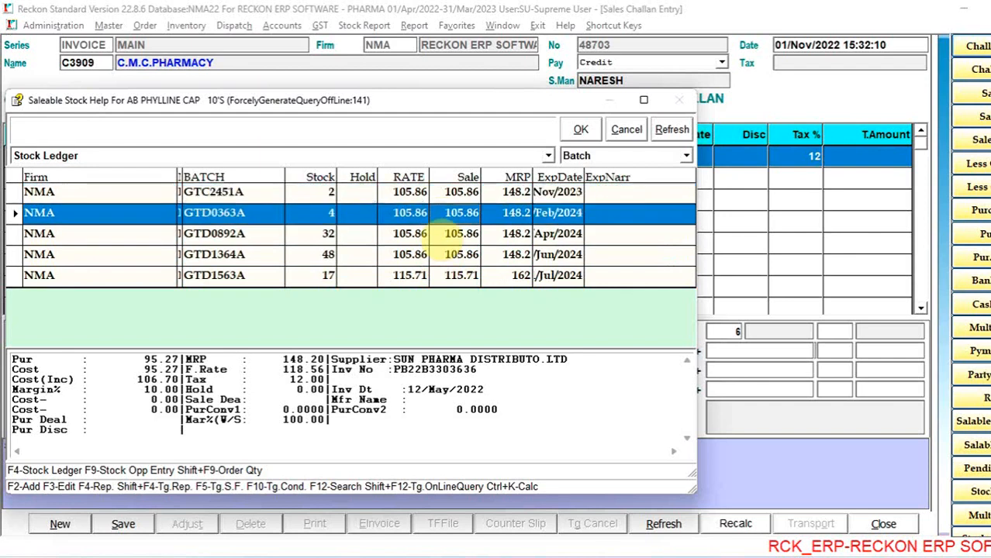
key(Return)
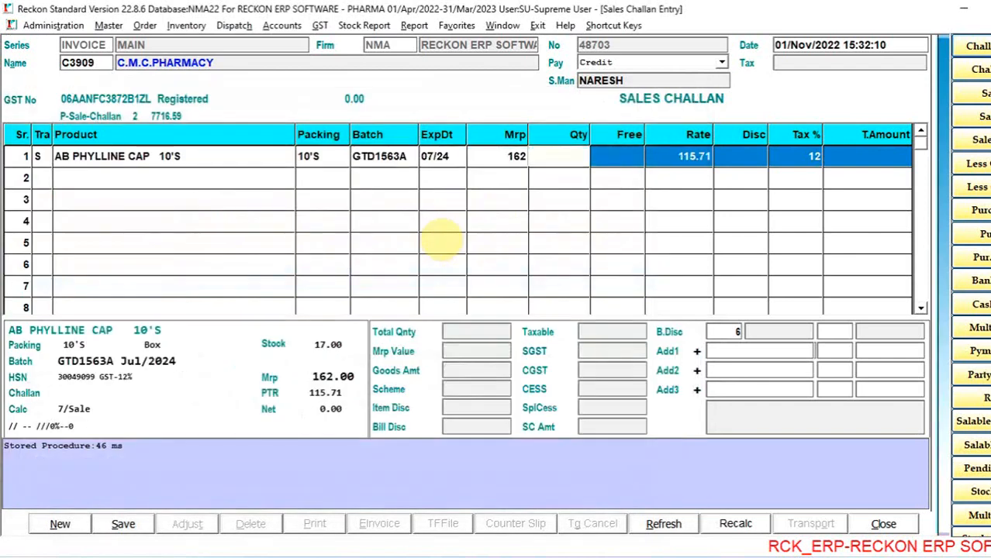
text(10)
key(Return)
key(Return)
key(Return)
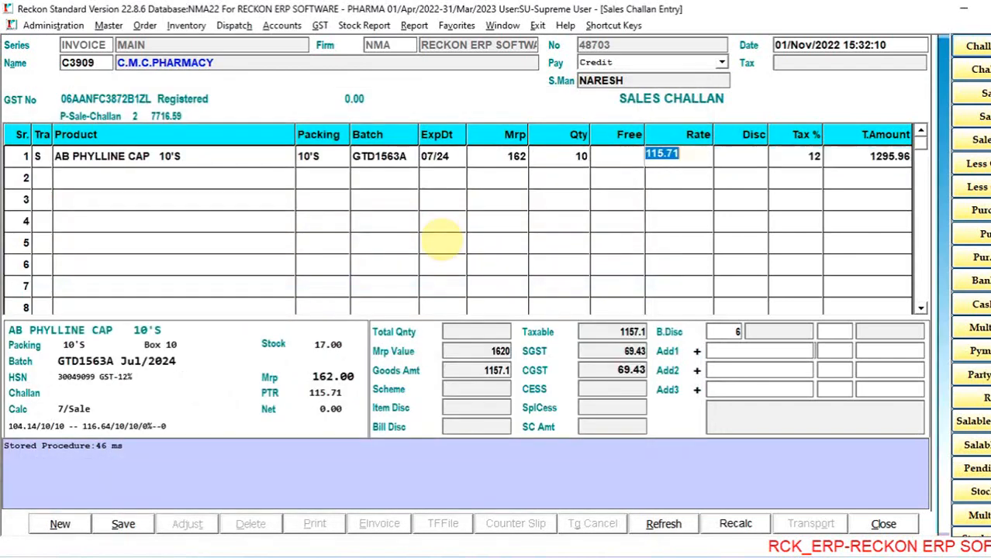
key(Return)
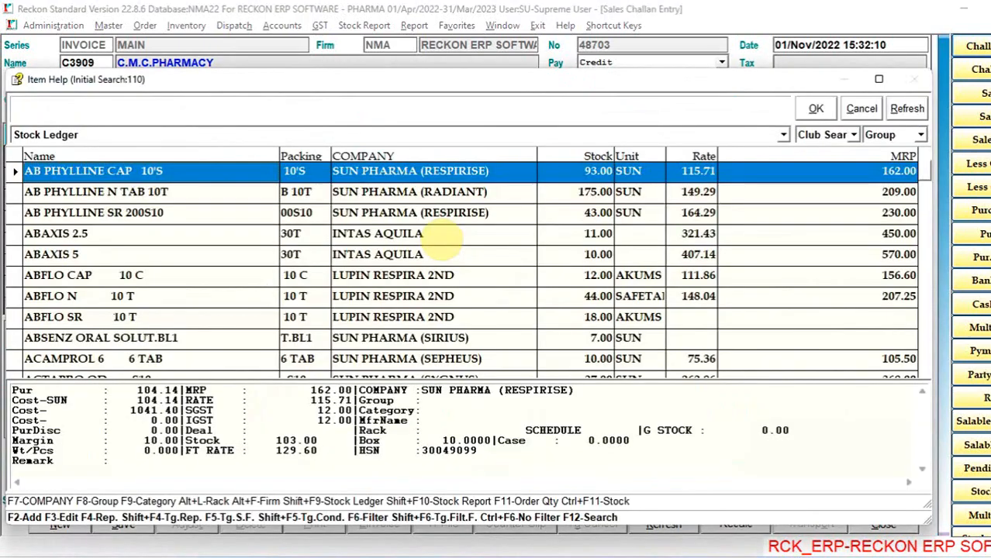
text(dis)
key(Down)
key(Return)
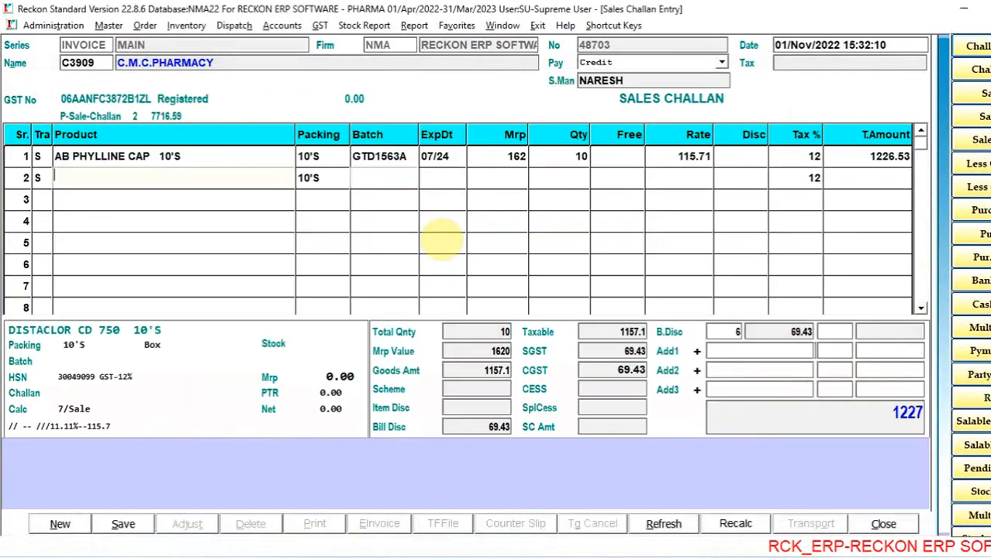
- Enter ASPRITO 2 10 T in the challan's second row with batch K2201179
key(Return)
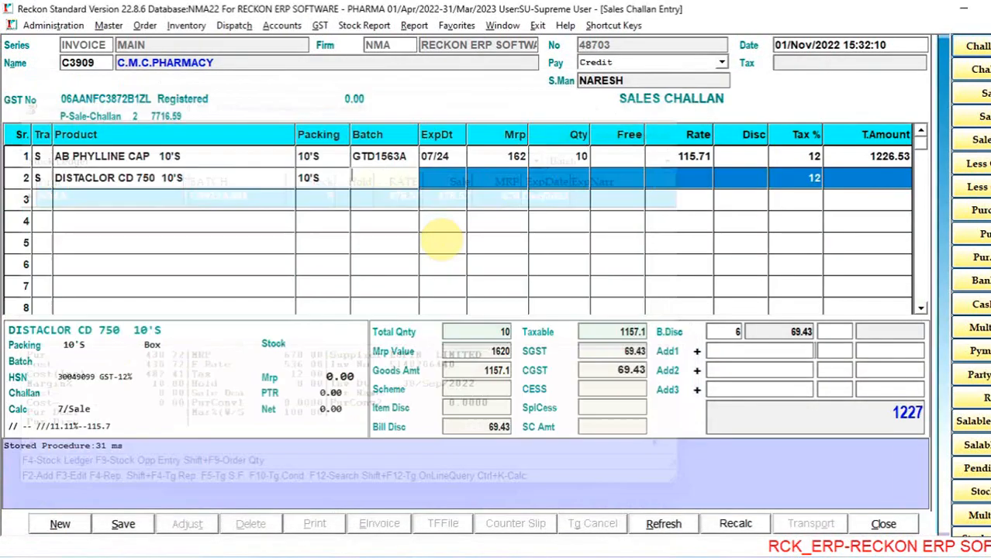
key(Escape)
key(Return)
key(Return)
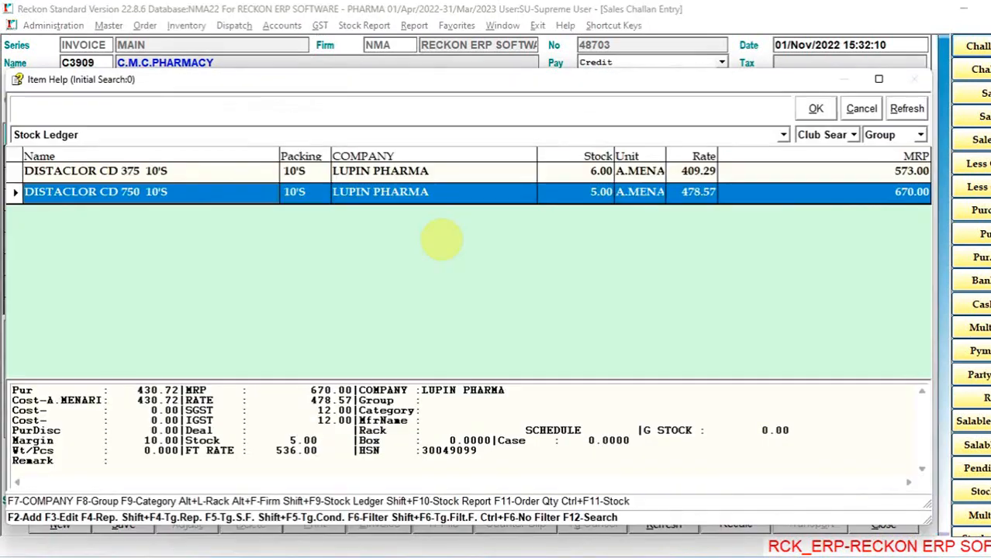
text(as)
key(Down)
key(Down)
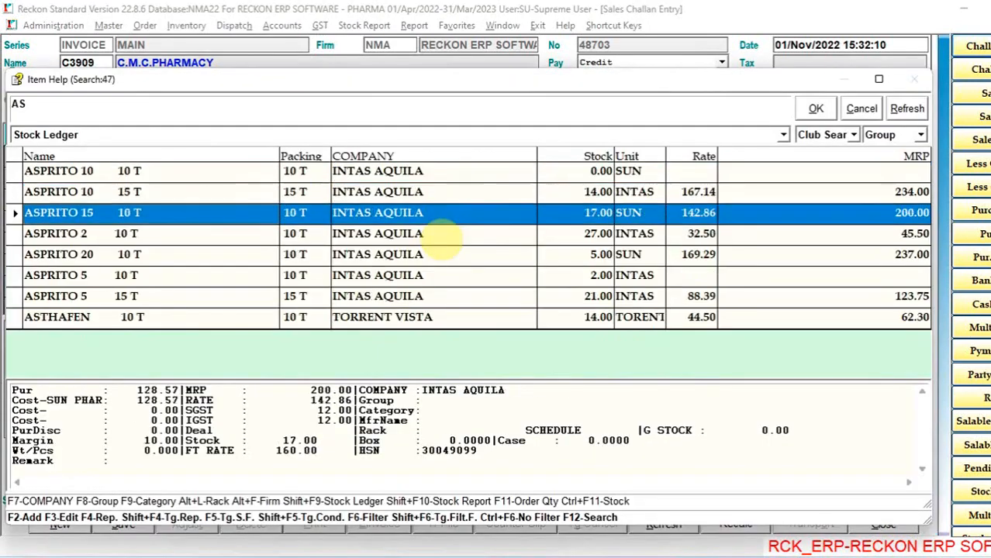
key(Down)
key(Return)
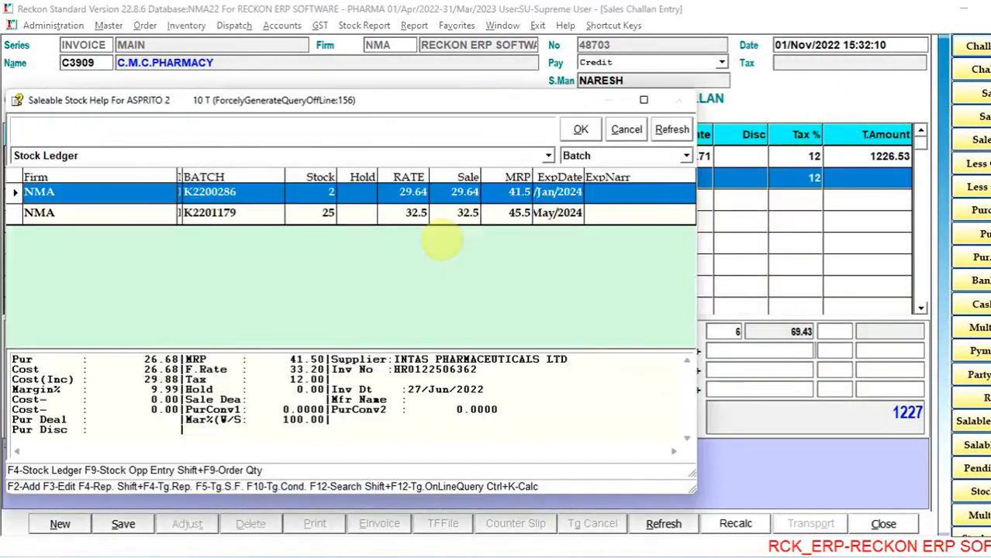
key(Down)
key(Return)
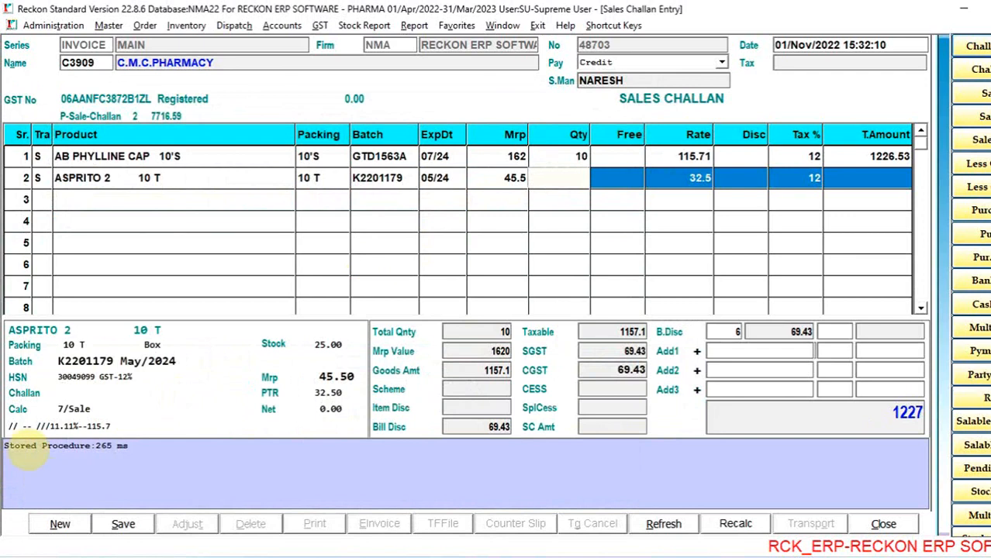
- Set the ASPRITO 2 quantity to 10 and keep its rate of 32.5
key(Return)
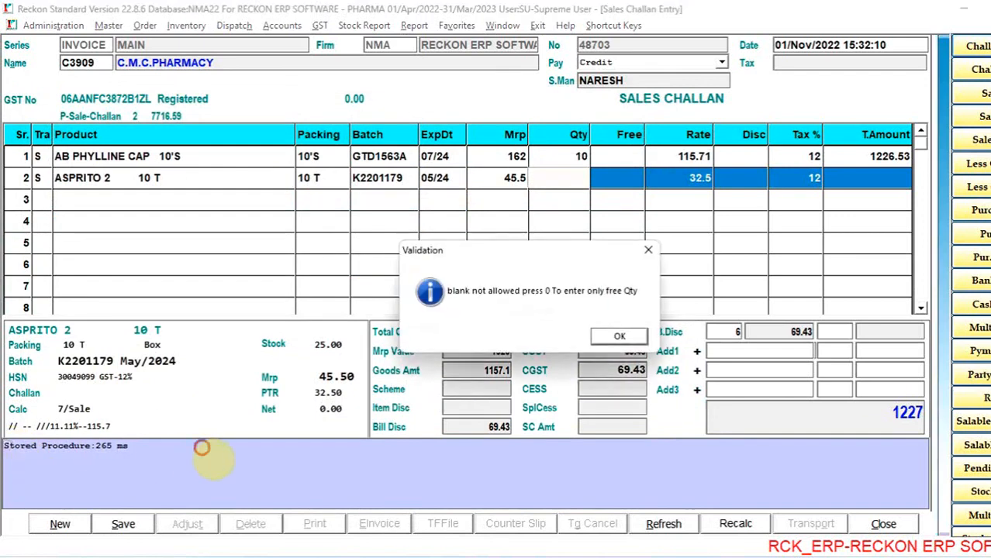
click(620, 338)
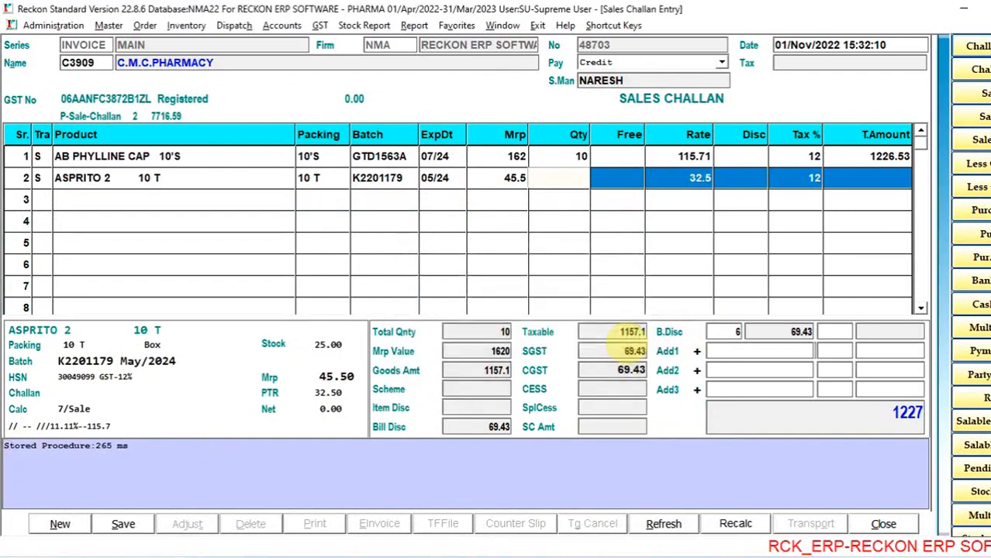
text(10)
key(Return)
key(Return)
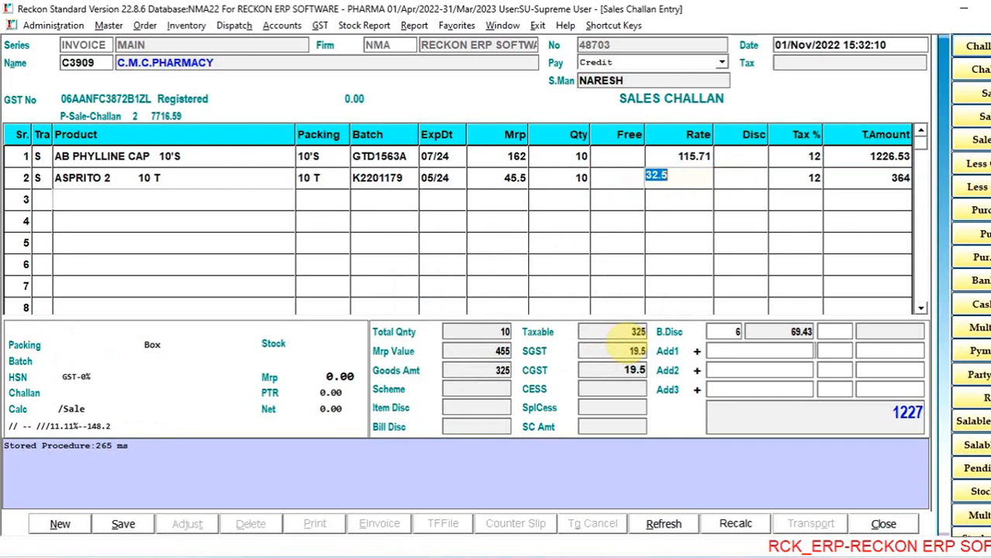
- End the item entry after the second row and save the sales challan
key(Escape)
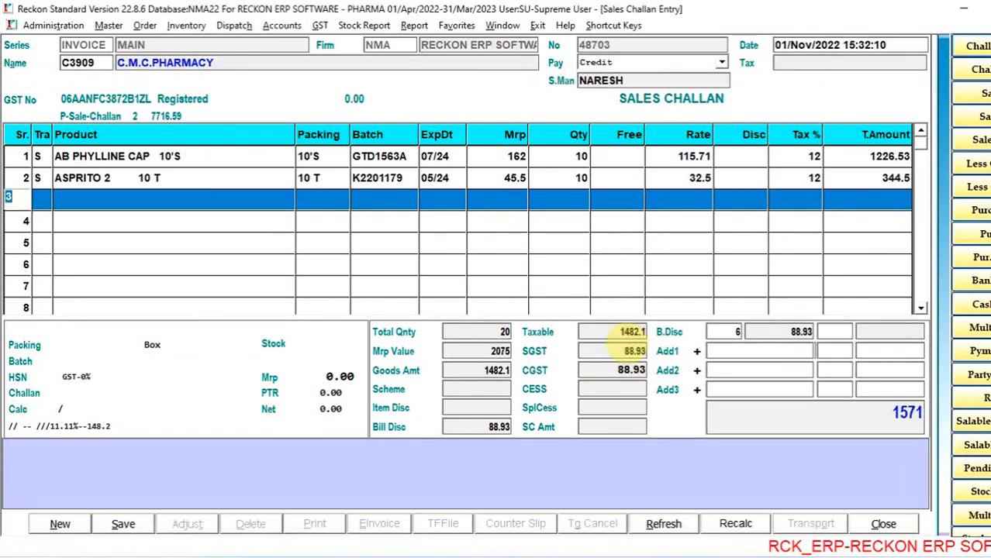
key(Escape)
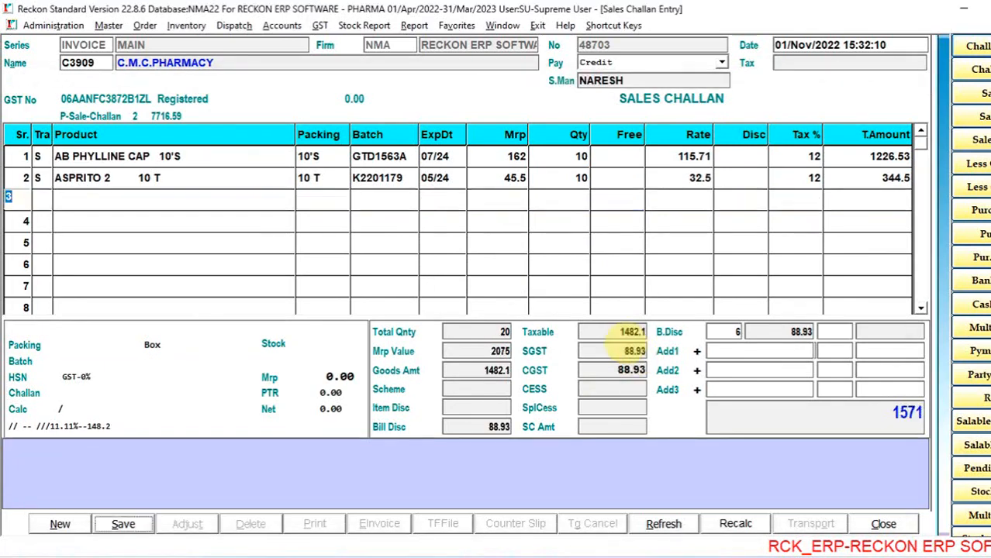
key(Return)
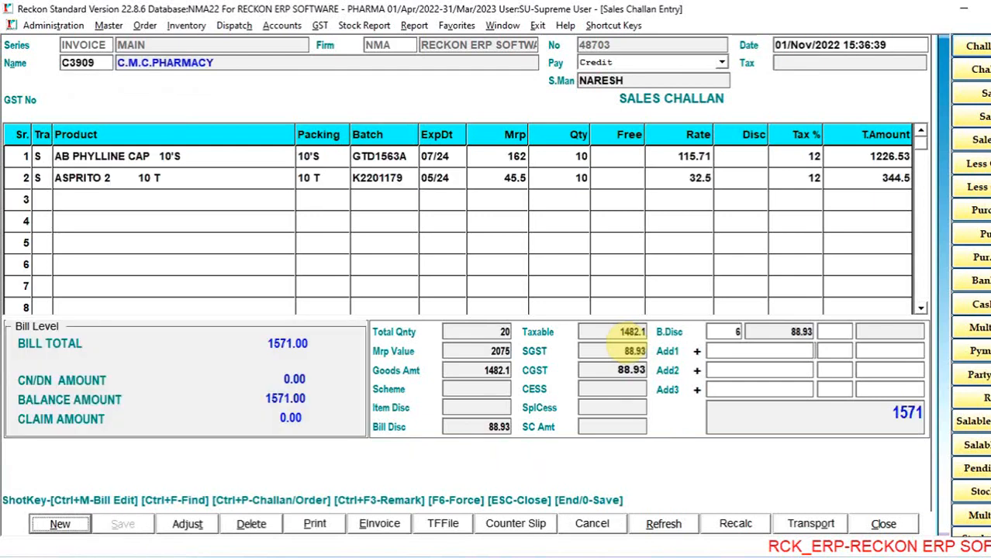
- Close the saved sales challan without printing it and return to the dashboard
key(Tab)
key(Tab)
key(Tab)
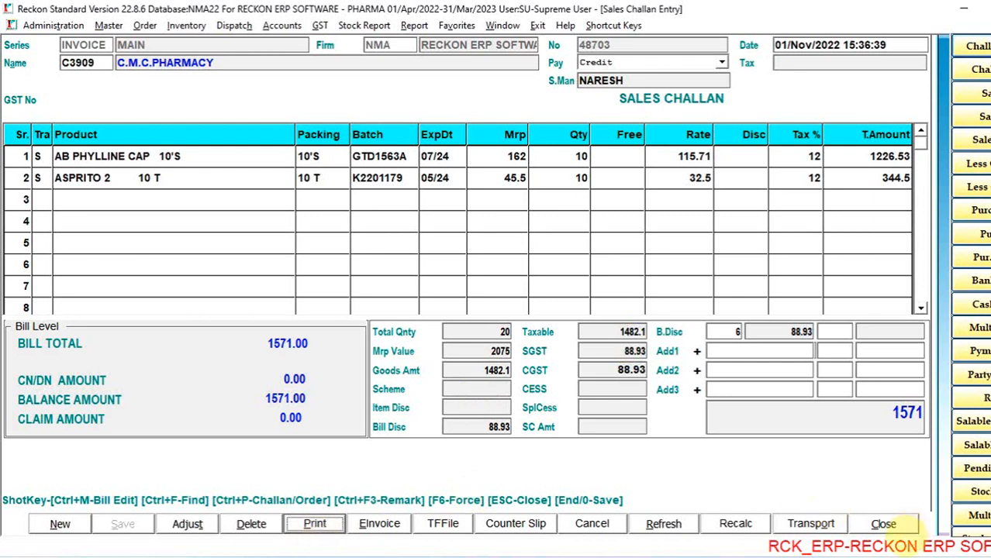
click(883, 524)
click(506, 316)
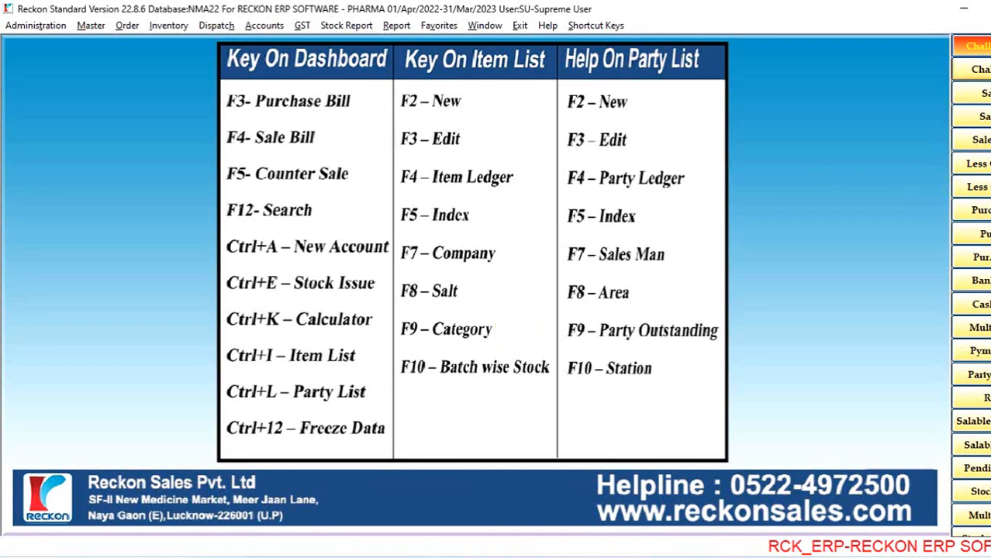
- Start a sale invoice for C.M.C.PHARMACY and bring up the party's pending challans
click(978, 93)
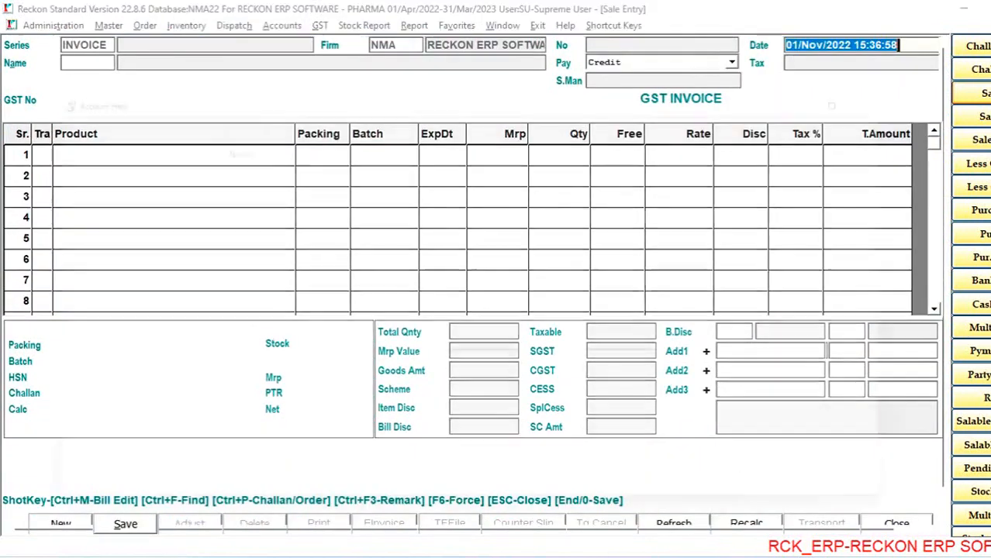
key(Return)
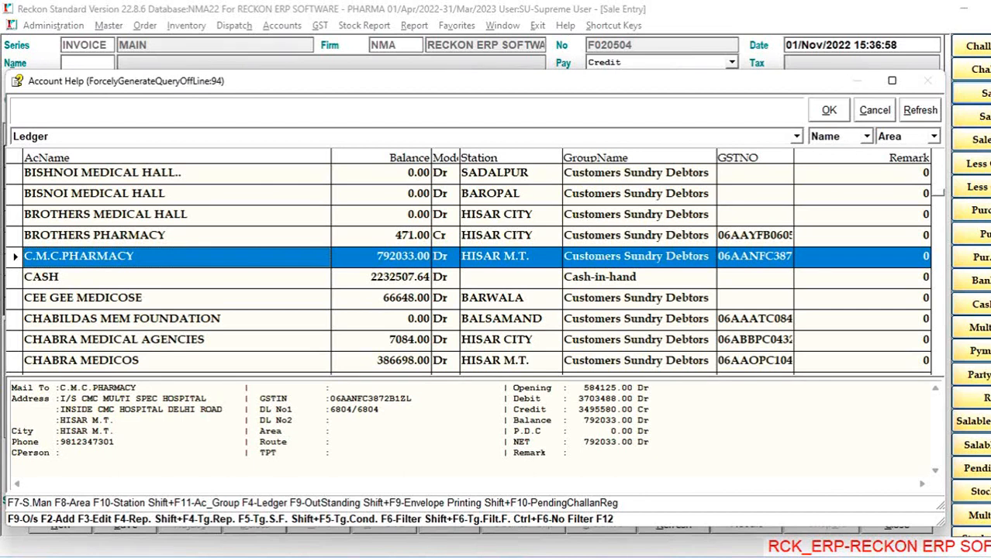
key(Return)
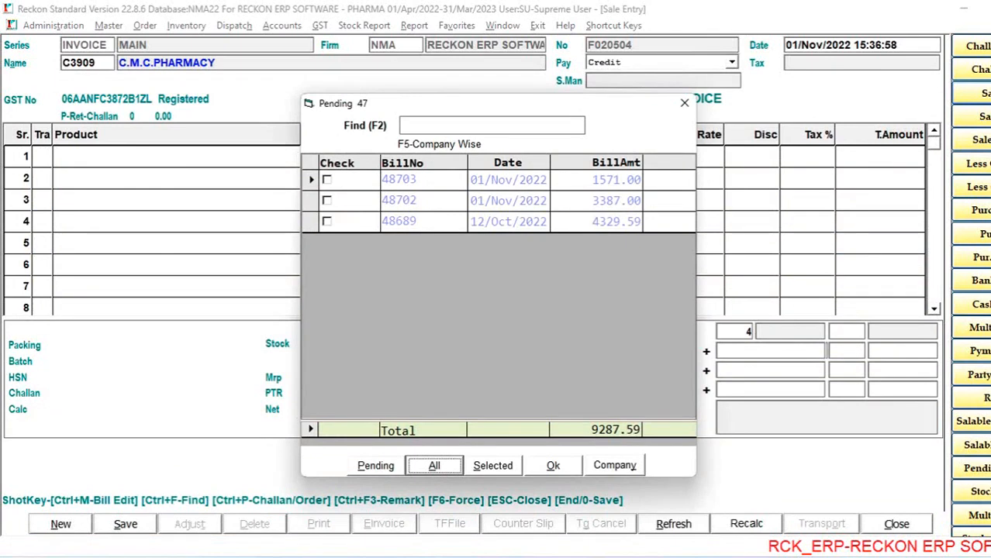
key(Right)
key(Left)
key(Right)
key(Left)
key(Return)
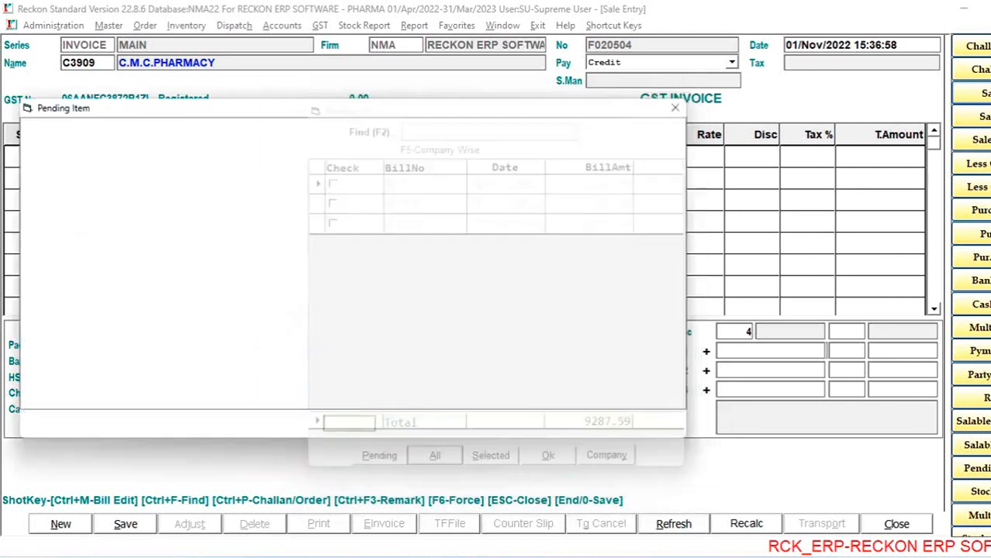
key(Escape)
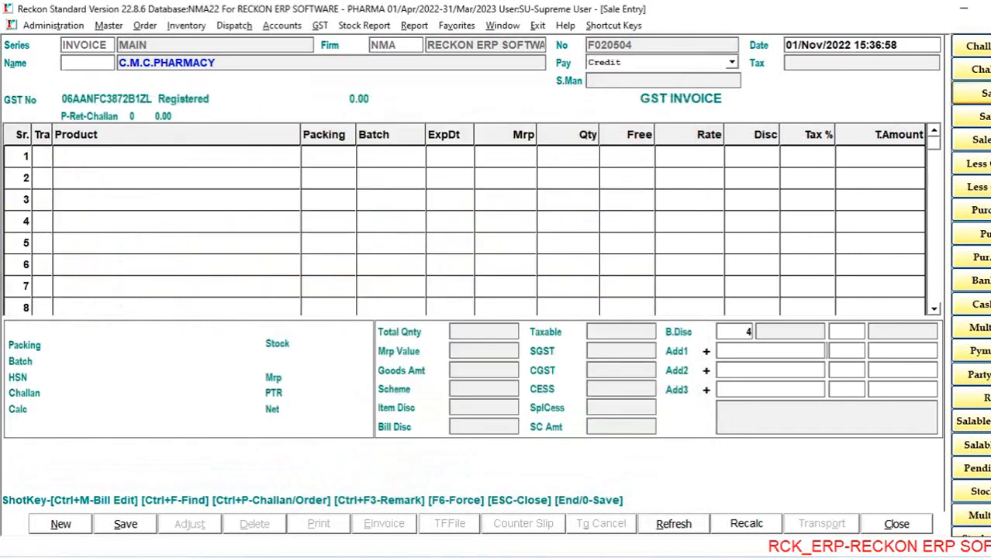
- Bring up the pending challans of C.M.C.PHARMACY and tick the two challans dated 01/Nov/2022
key(Return)
key(Return)
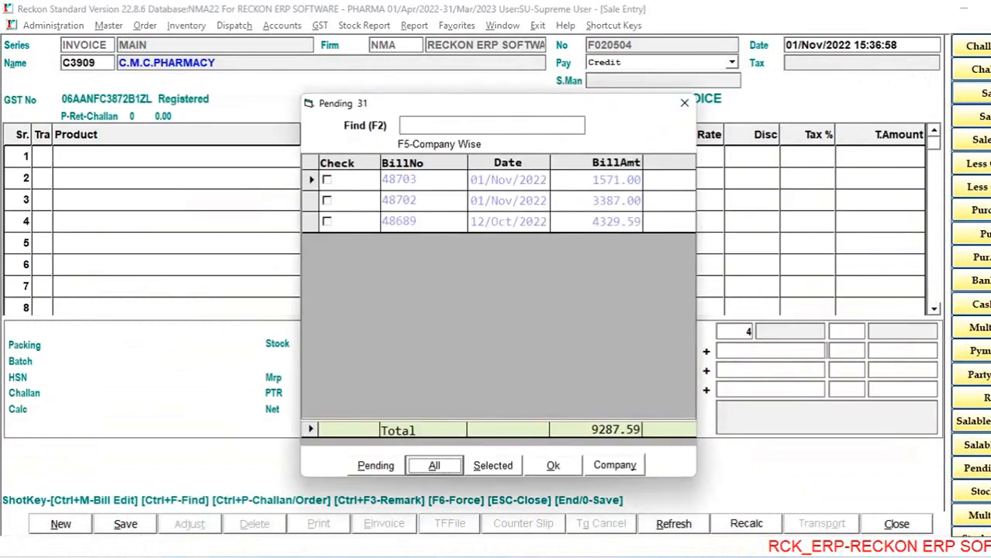
key(Right)
key(Return)
key(space)
- Adjust the challan selection so that all three pending challans, including the one dated 12/Oct/2022, are ticked
key(space)
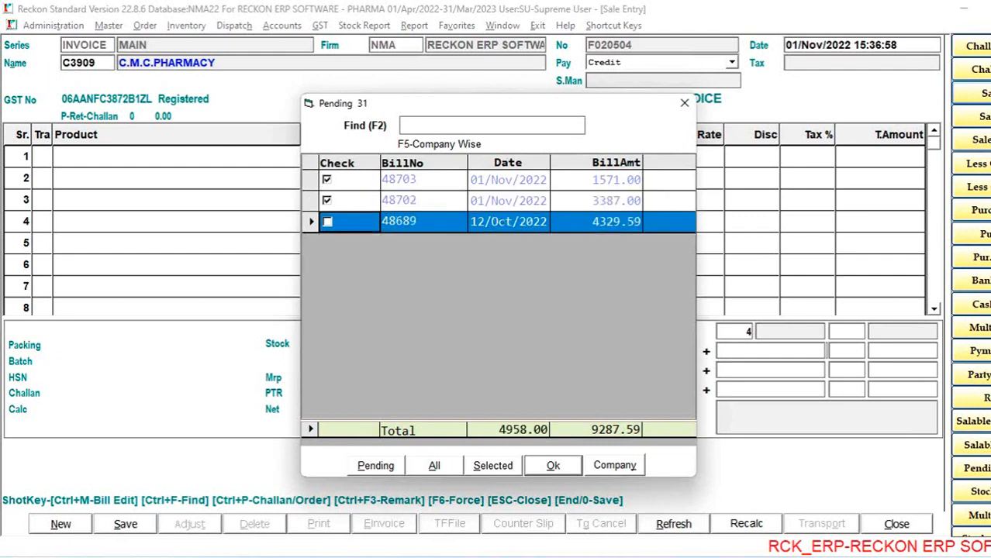
key(Up)
key(Up)
key(space)
key(space)
key(Up)
key(Up)
key(space)
key(space)
key(Up)
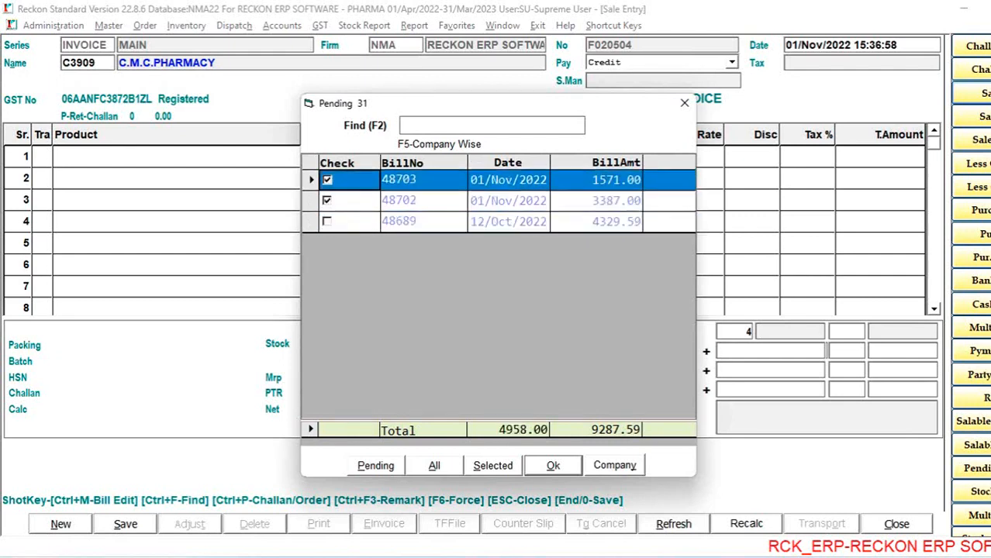
key(space)
key(space)
key(space)
key(Up)
key(Up)
key(space)
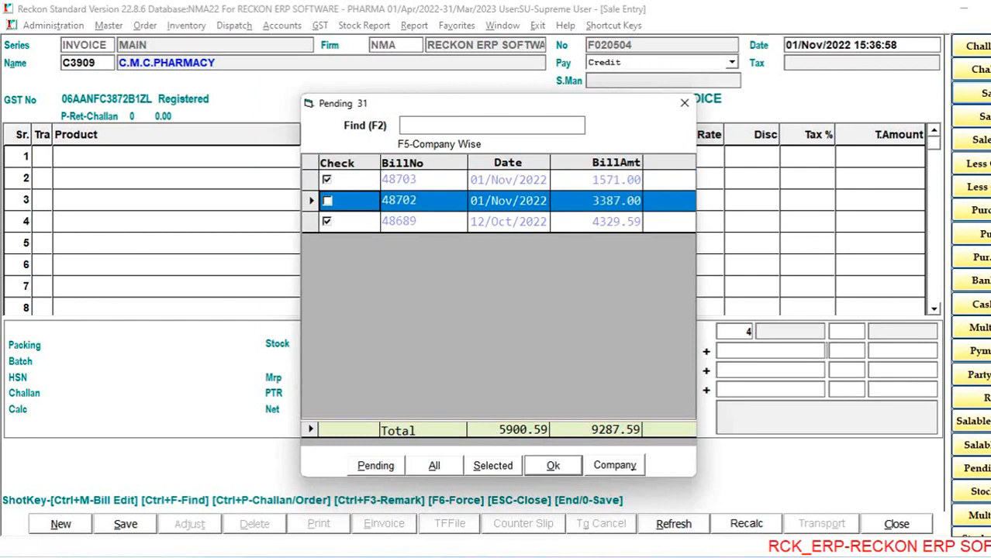
key(space)
- Accept the ticked challans and load all their listed items into the sale invoice
key(Up)
key(Up)
key(Return)
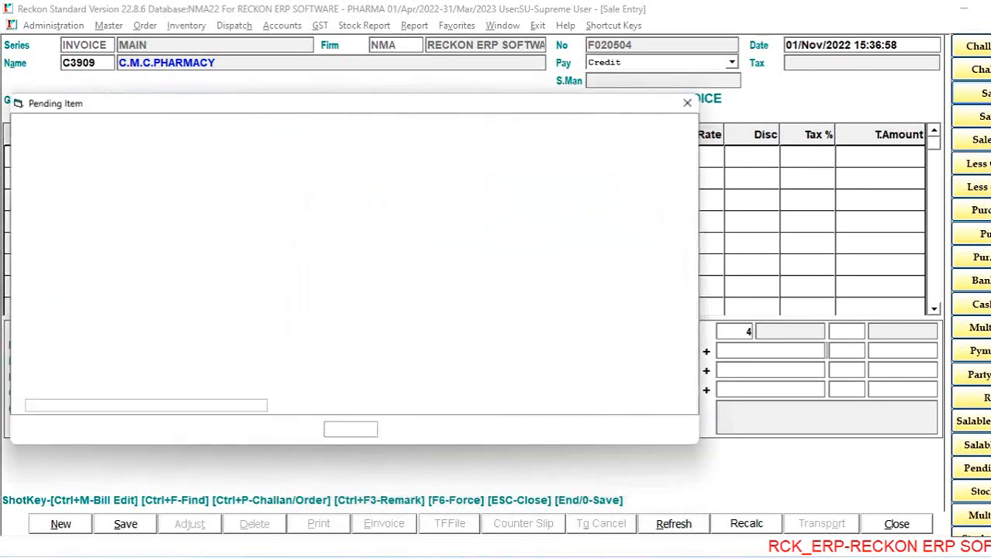
key(Down)
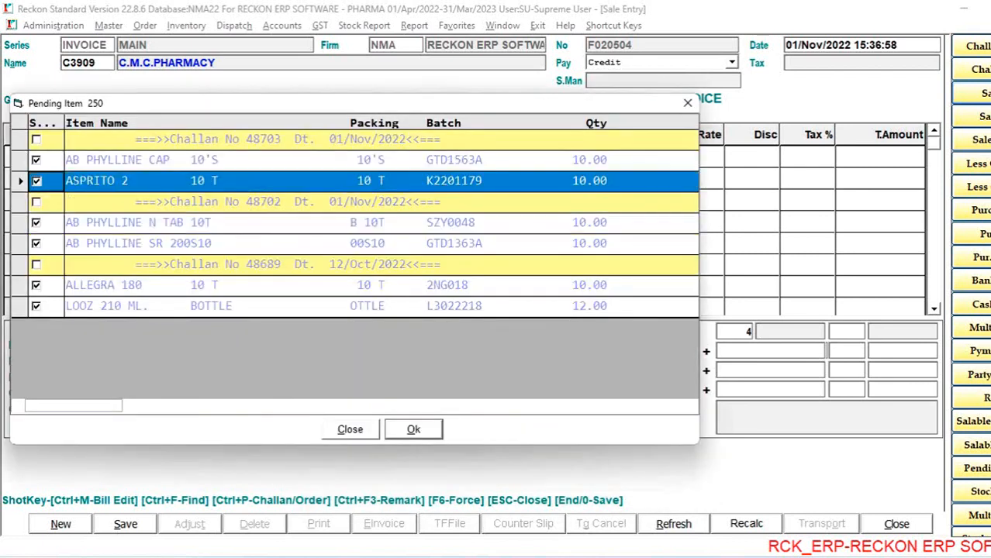
key(Return)
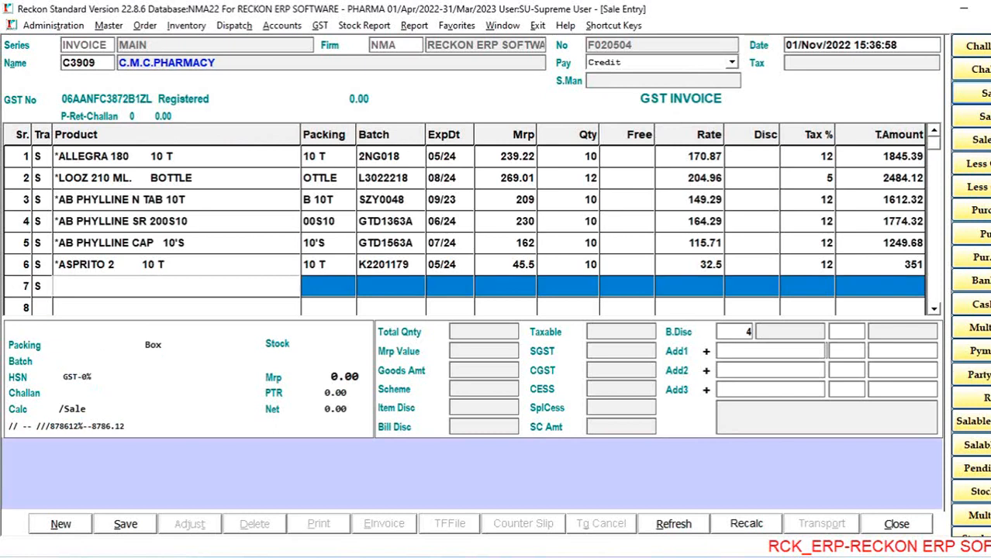
- Discard the unsaved C.M.C.PHARMACY invoice to get a blank sale entry
key(Escape)
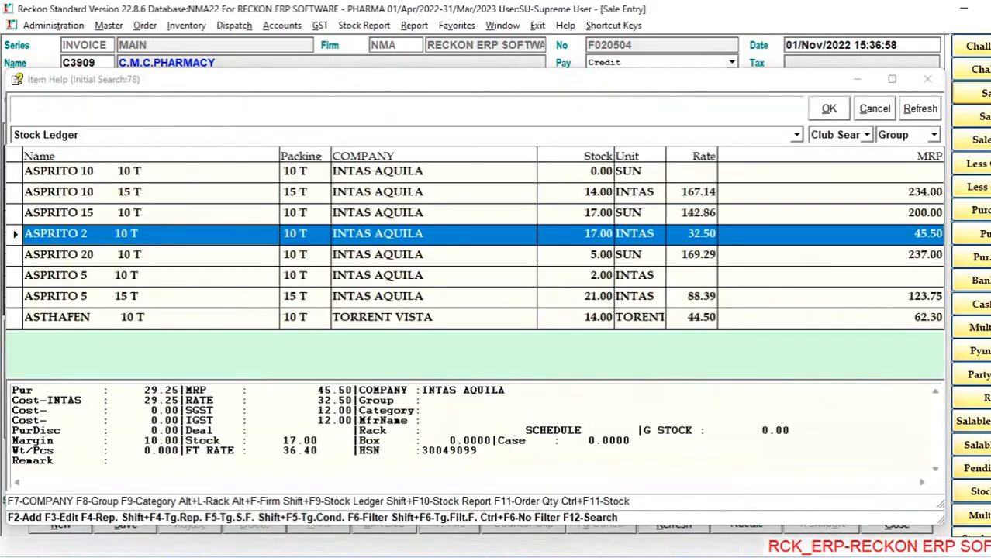
key(Escape)
key(Return)
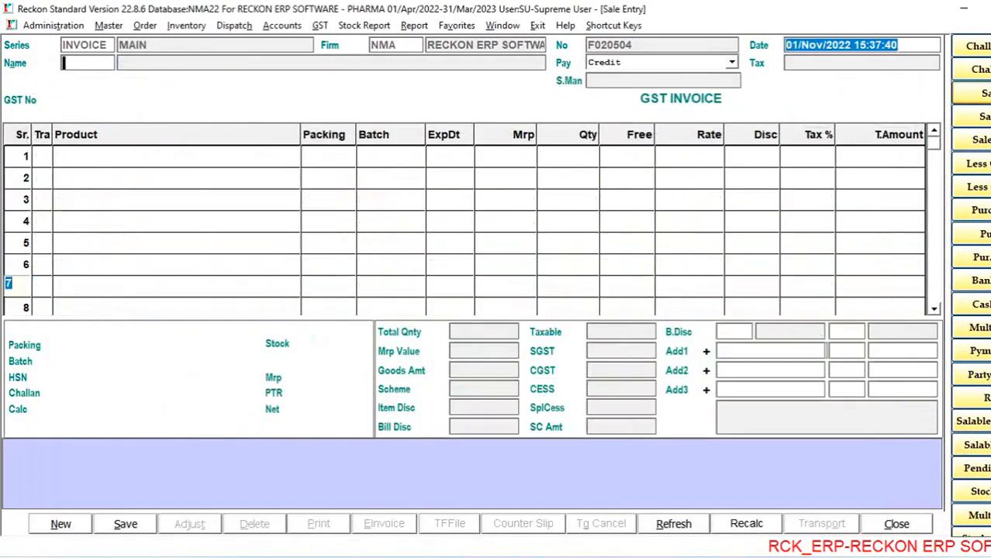
- Select A TO Z MEDICAL HALL as the party of the sale invoice and go to the first item row
key(Return)
key(Return)
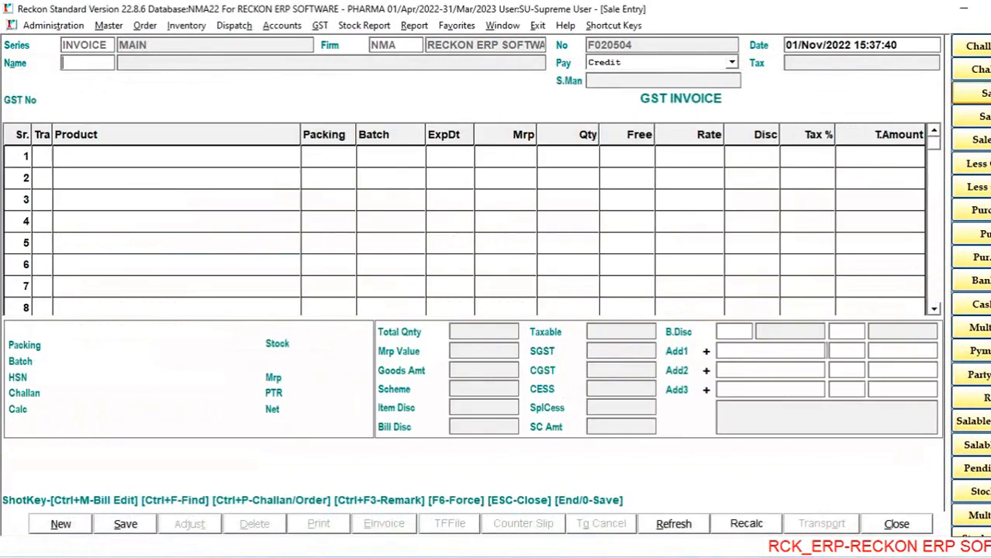
key(Escape)
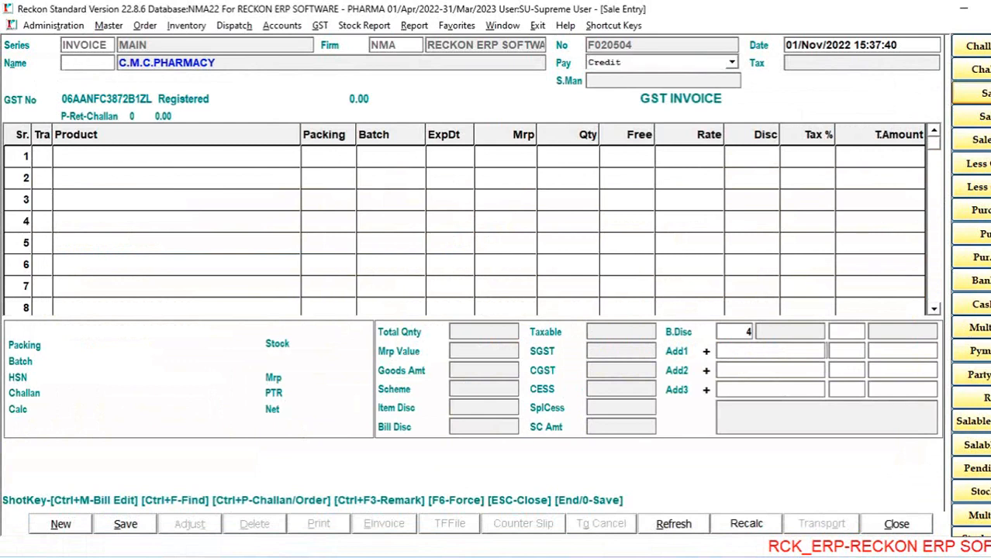
key(Return)
key(Home)
key(Return)
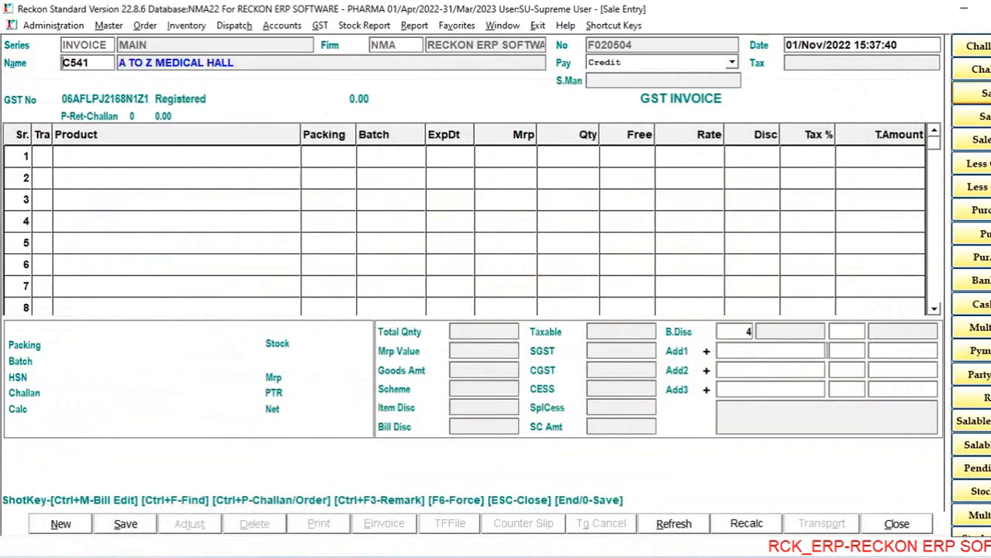
key(Return)
key(Return)
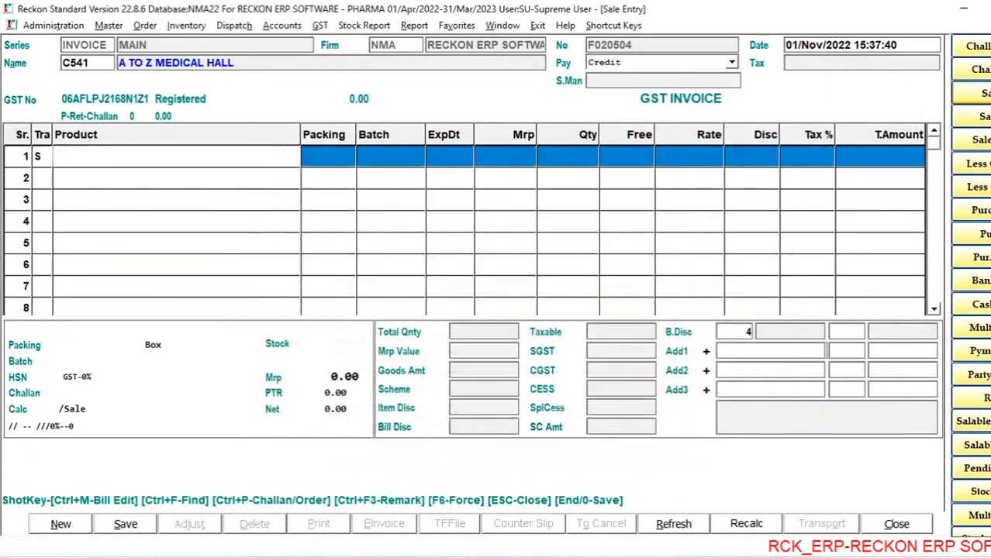
key(Return)
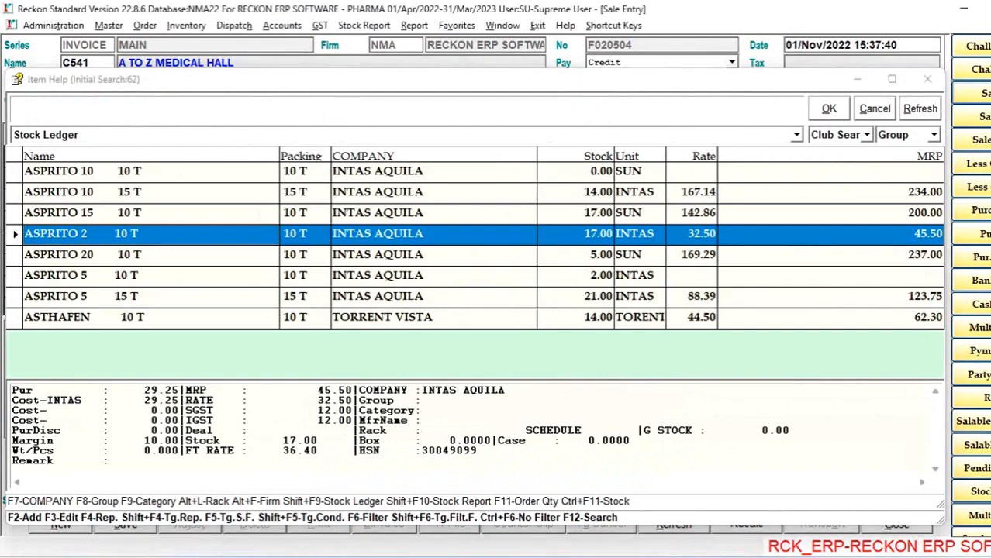
key(Escape)
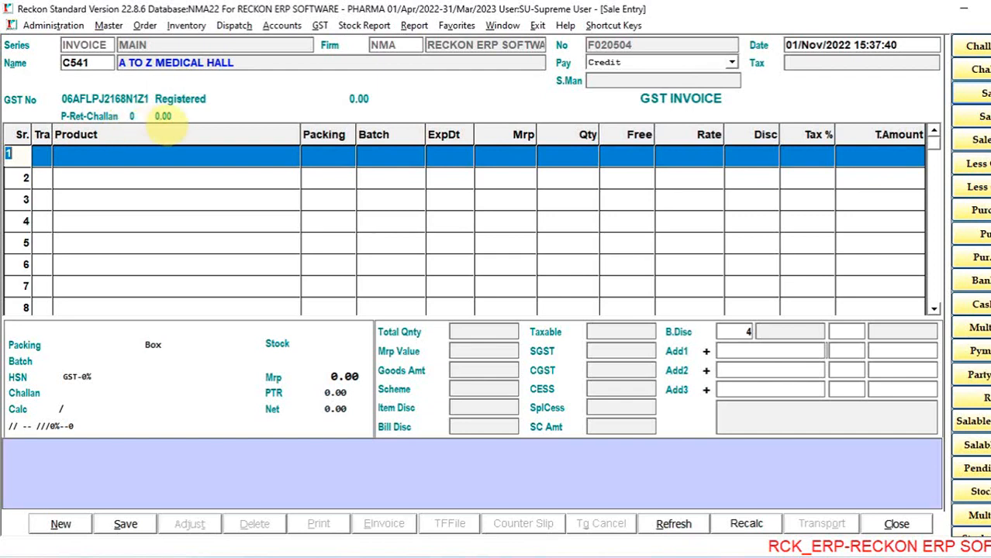
key(Return)
key(Return)
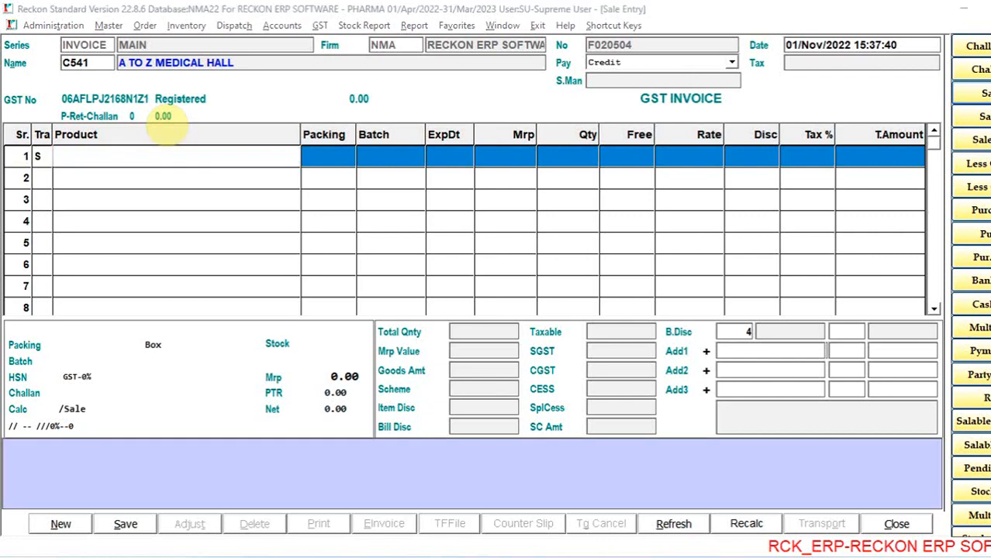
key(Return)
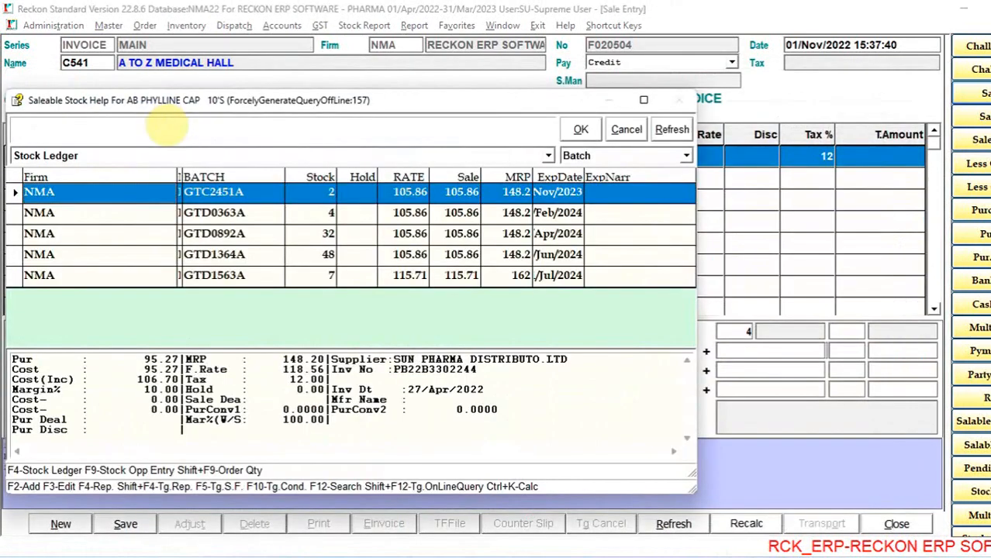
key(Escape)
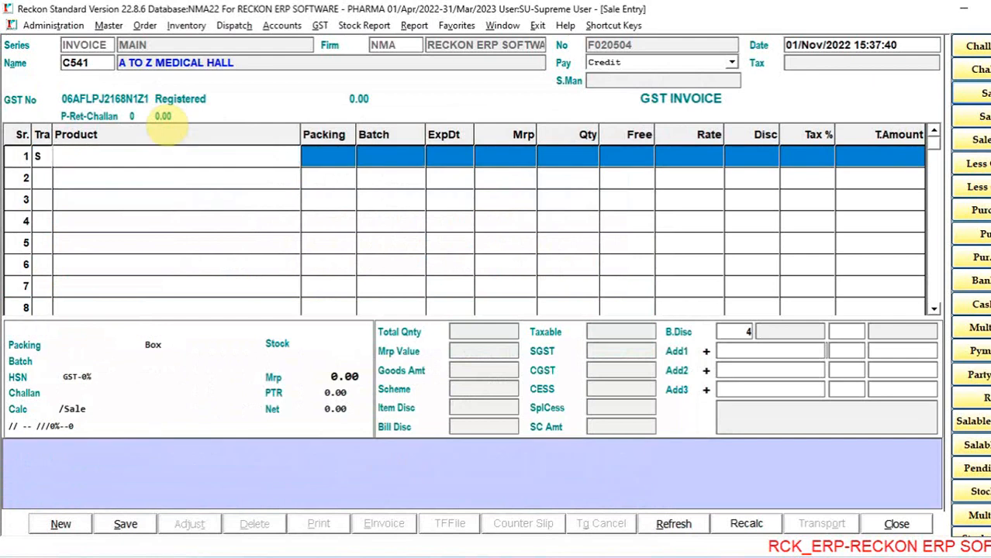
- Add AB PHYLLINE N TAB 10T from batch SZZ0026 to the first row of the invoice
key(Return)
key(Down)
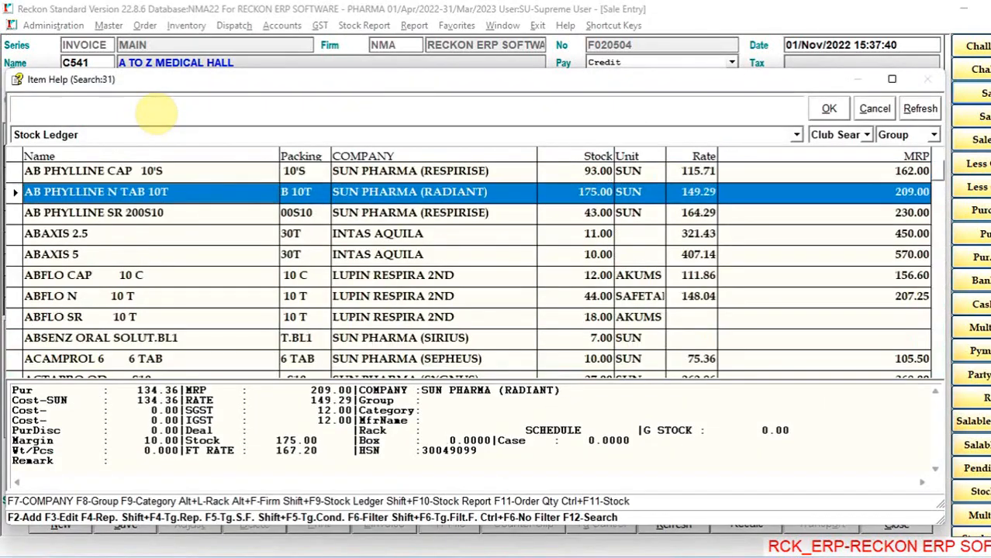
key(Return)
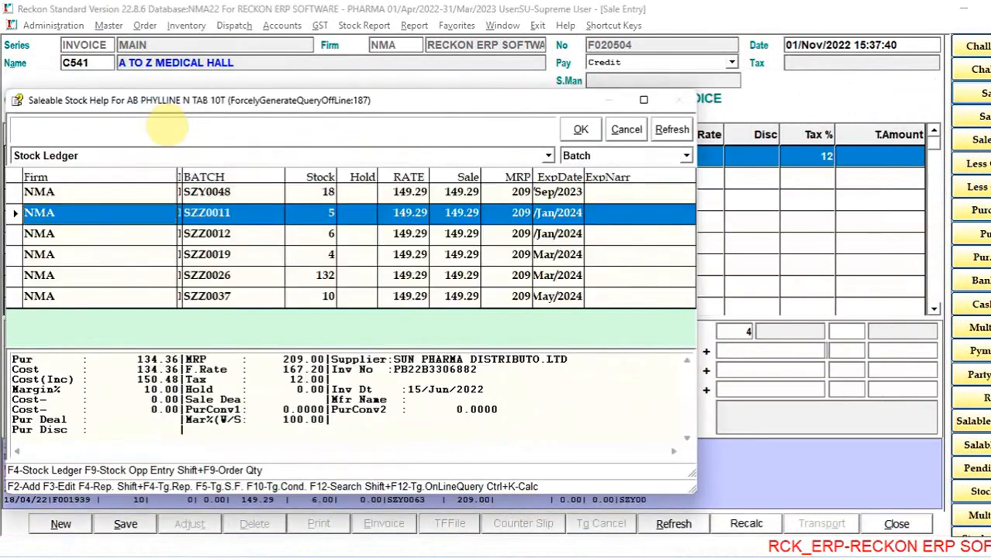
key(Down)
key(Down)
key(Down)
key(Return)
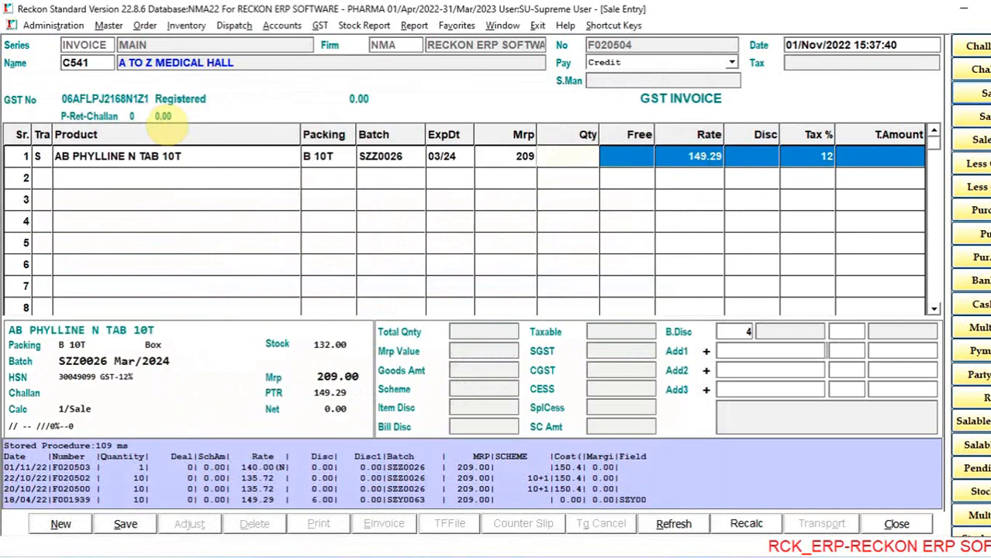
- Set the quantity of AB PHYLLINE N TAB 10T to 1
key(ctrl+2)
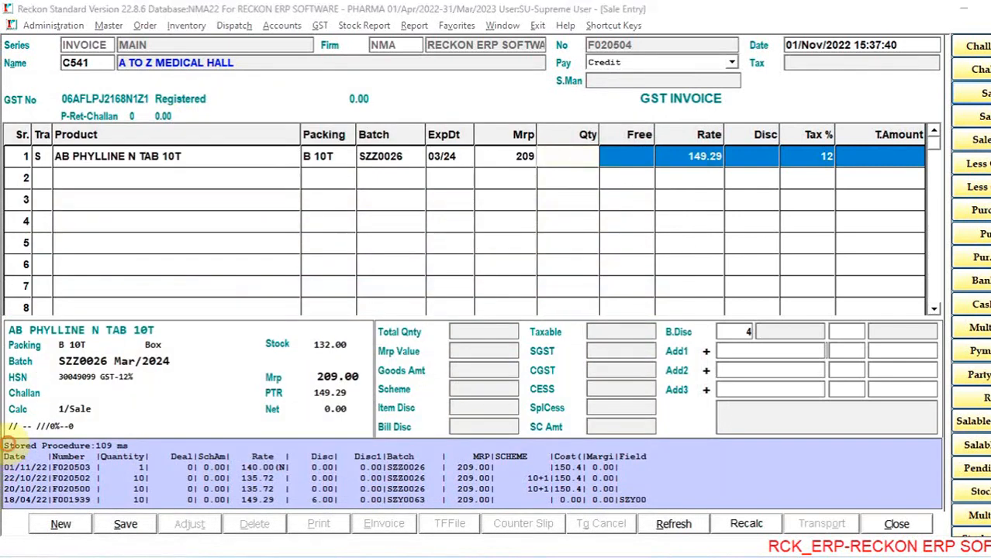
key(Return)
click(616, 333)
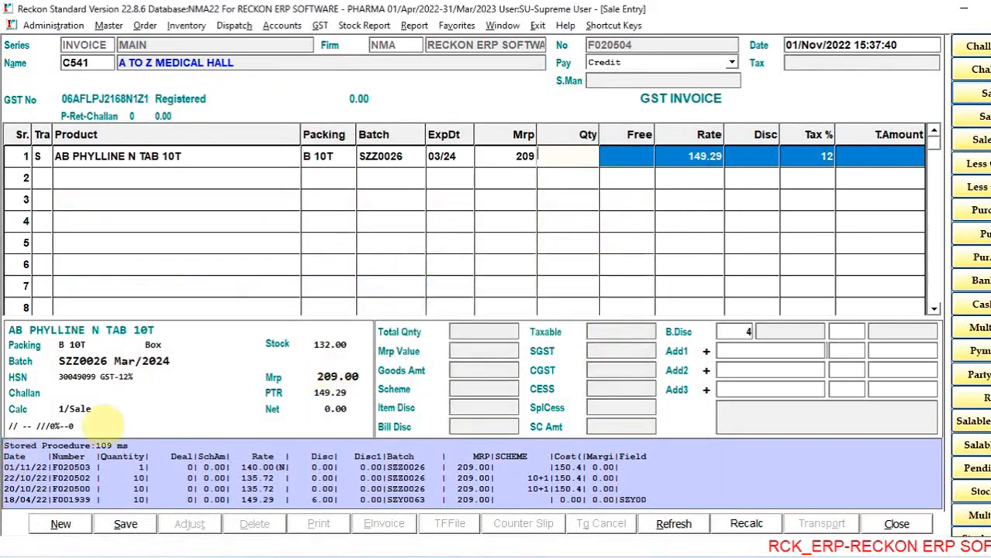
key(Return)
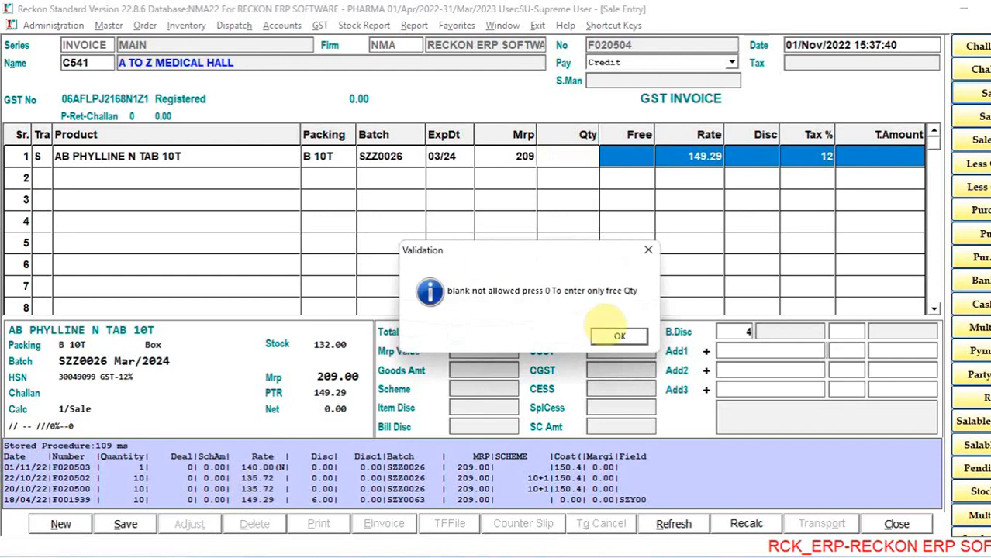
click(620, 335)
text(1)
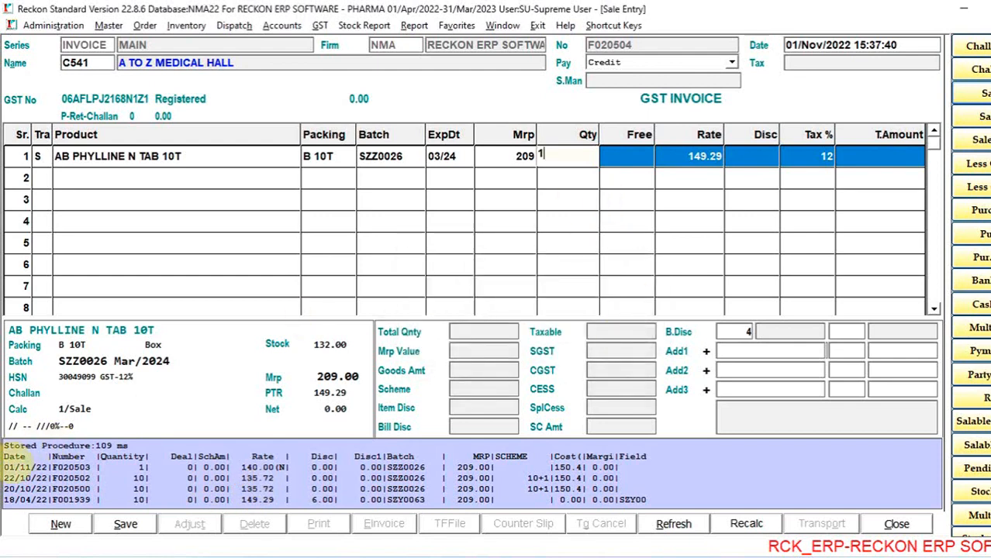
drag(4, 445, 711, 430)
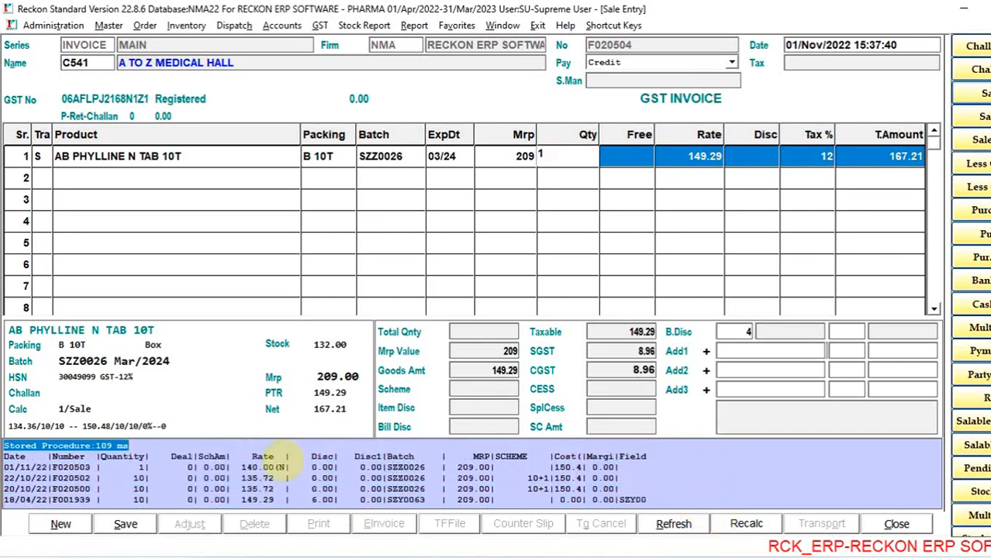
click(213, 467)
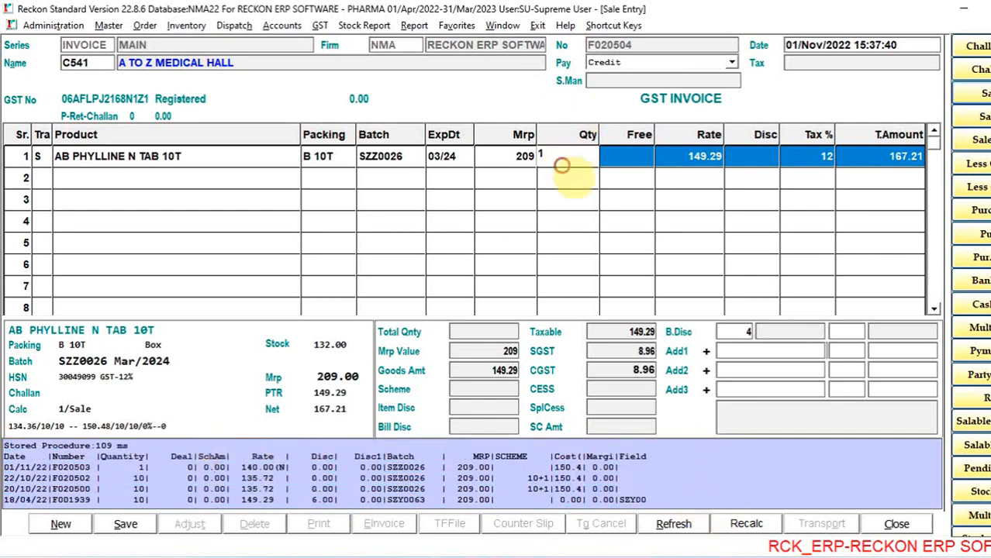
double_click(556, 158)
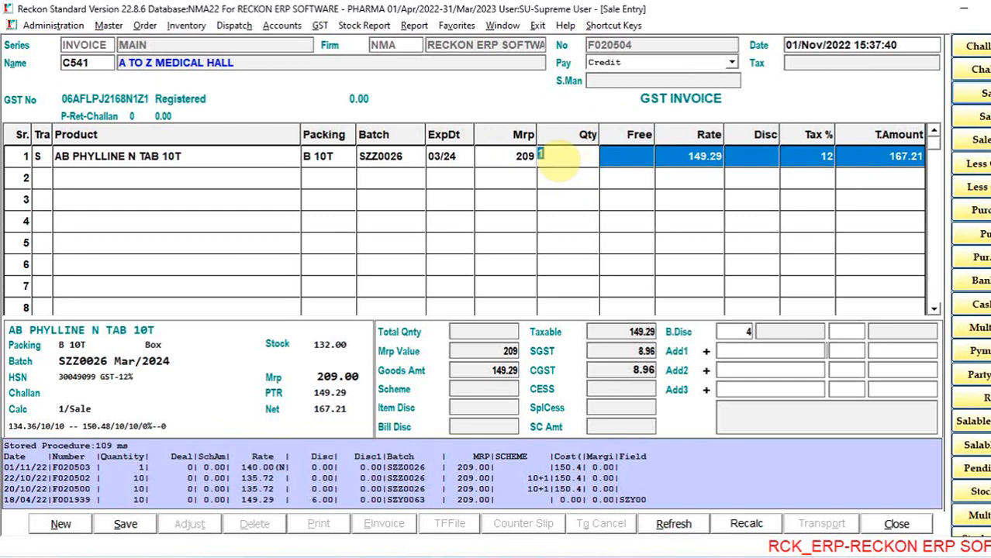
- Review the item-wise register of past AB PHYLLINE N TAB 10T sales to A TO Z MEDICAL HALL, bill by bill, and return to the invoice
key(F2)
key(F5)
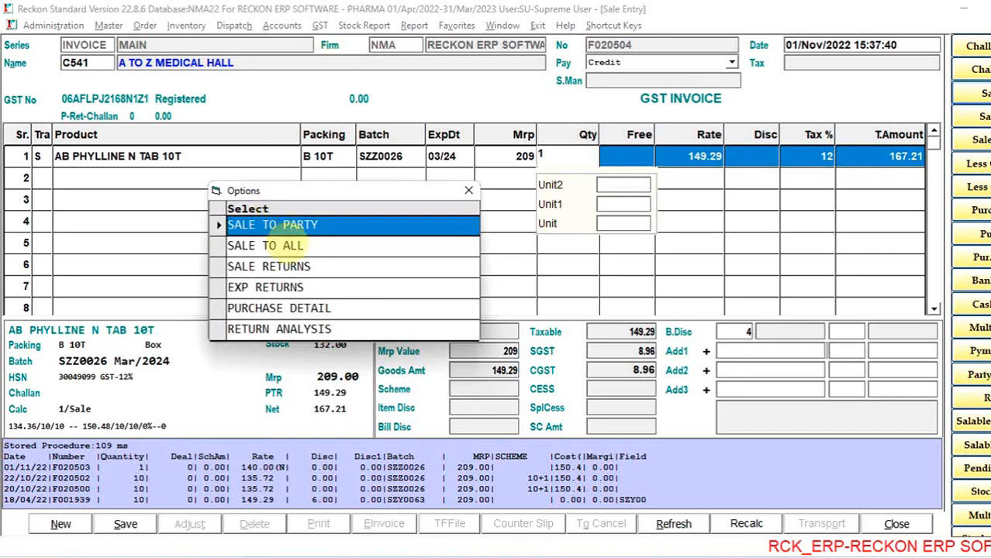
click(293, 245)
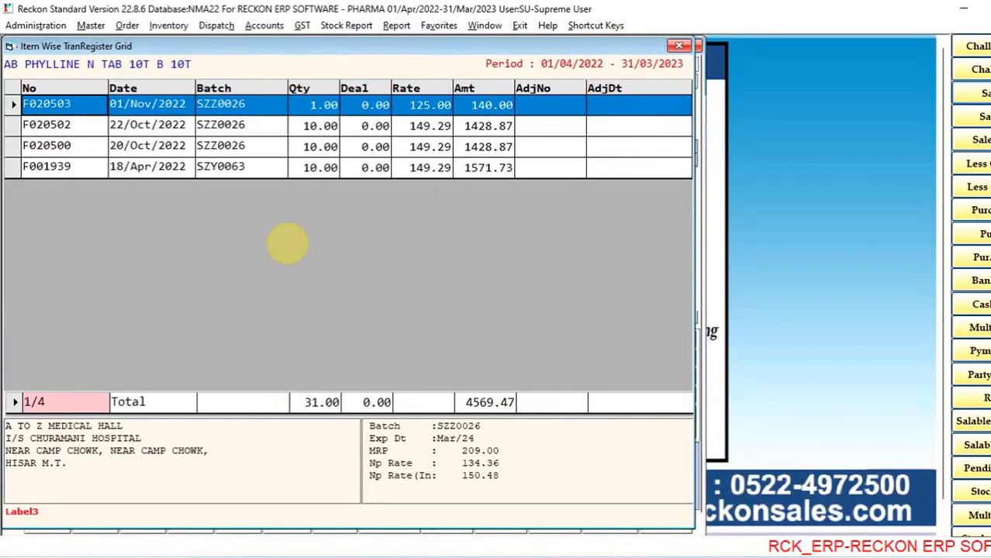
key(Down)
key(Down)
key(Down)
key(Up)
key(Up)
key(Up)
key(Down)
key(Down)
key(Down)
key(Up)
key(Up)
key(Up)
key(Down)
key(Down)
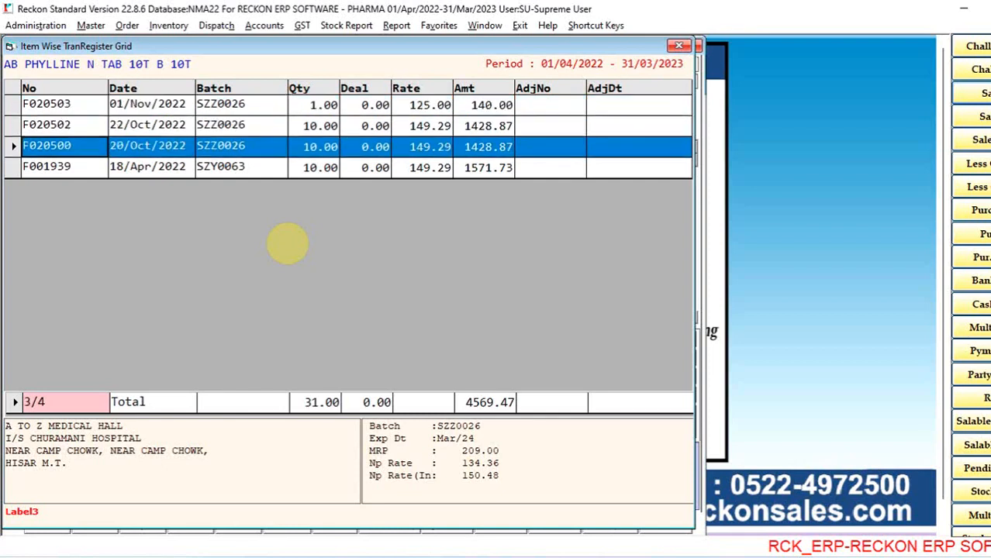
key(Down)
key(Up)
key(Up)
key(Up)
key(Down)
key(Down)
key(Down)
key(Return)
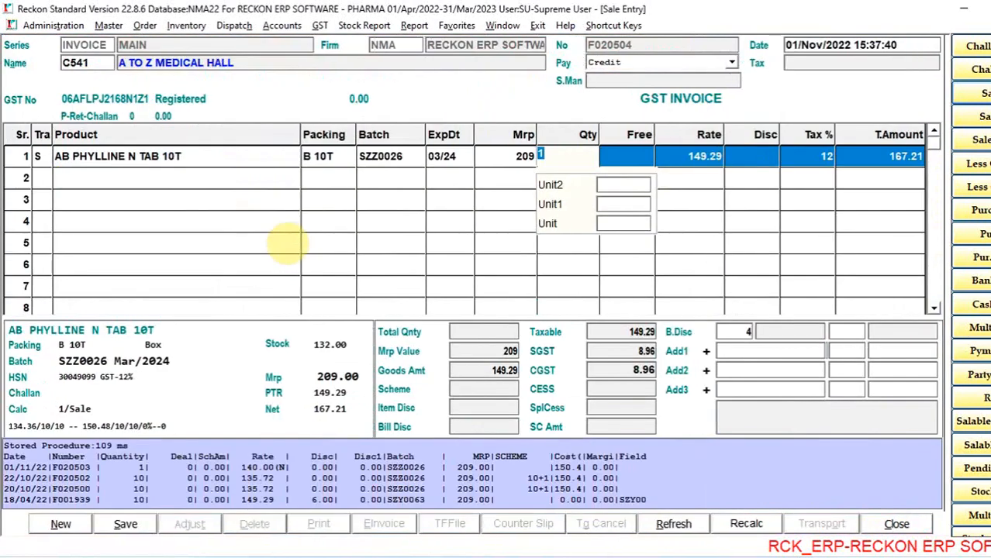
- Review the item-wise register of AB PHYLLINE N TAB 10T sales to all parties, going through the most recent bills
key(F5)
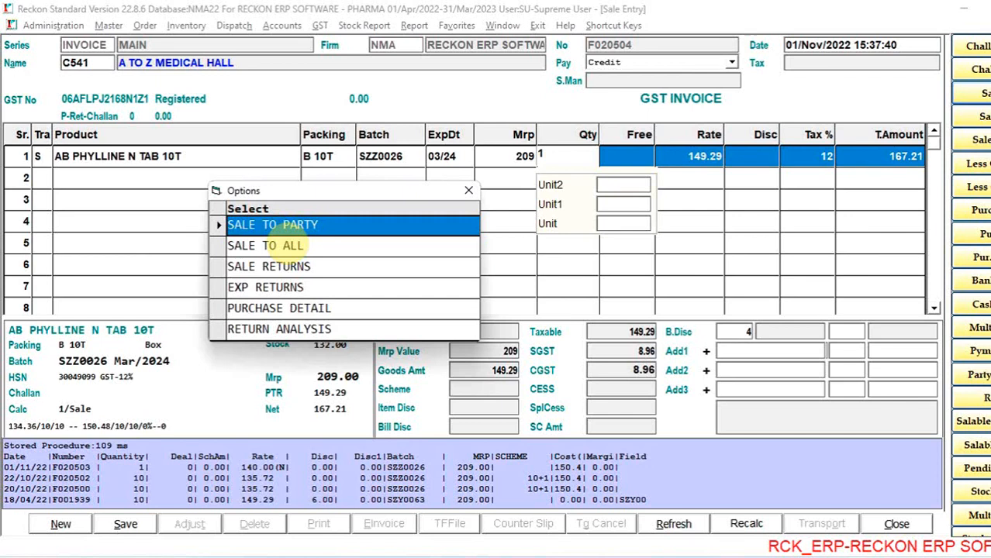
click(293, 245)
key(Return)
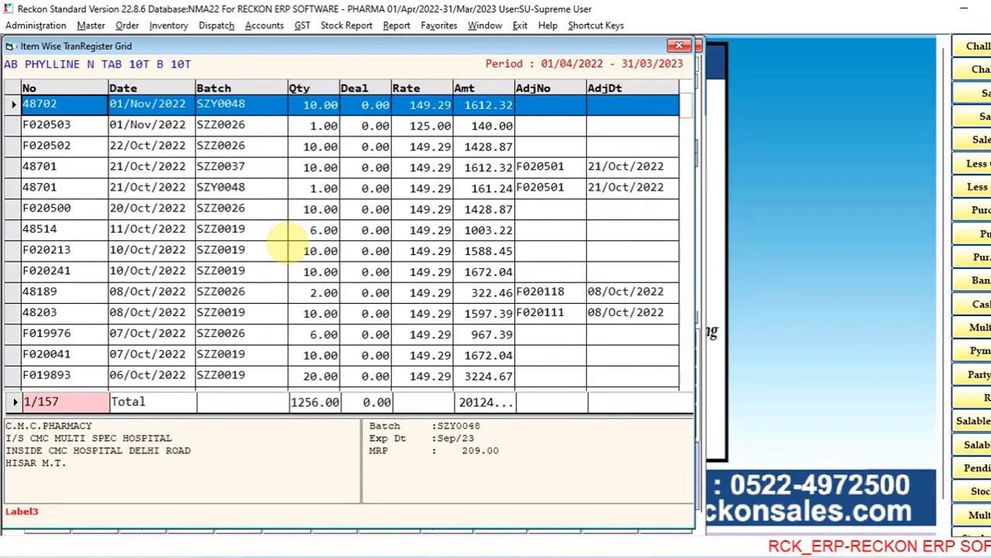
key(Down)
key(Down)
key(Down)
key(Down)
key(Down)
key(Down)
key(Up)
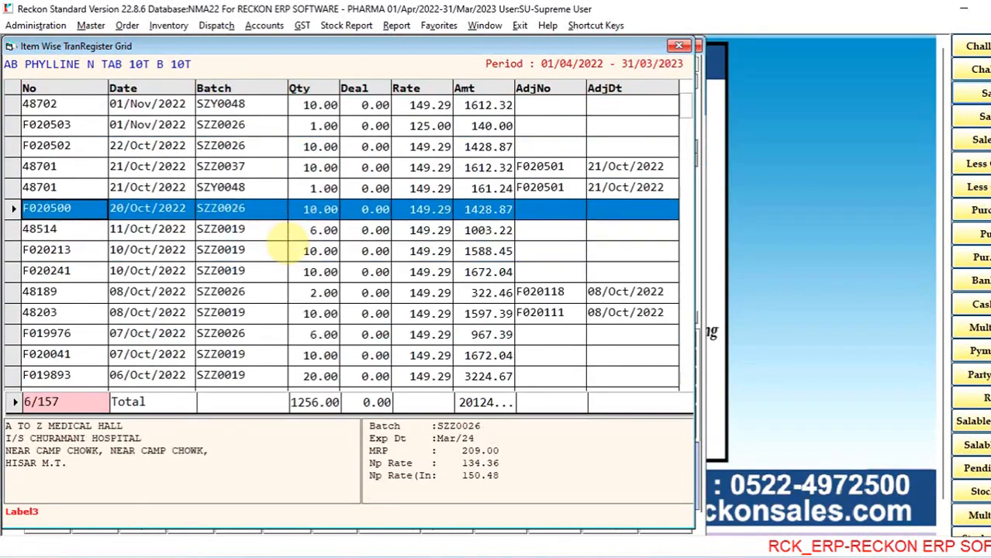
key(Up)
key(Up)
key(Up)
key(Up)
key(Up)
key(Down)
key(Down)
key(Down)
key(Down)
key(Down)
key(Up)
key(Up)
key(Up)
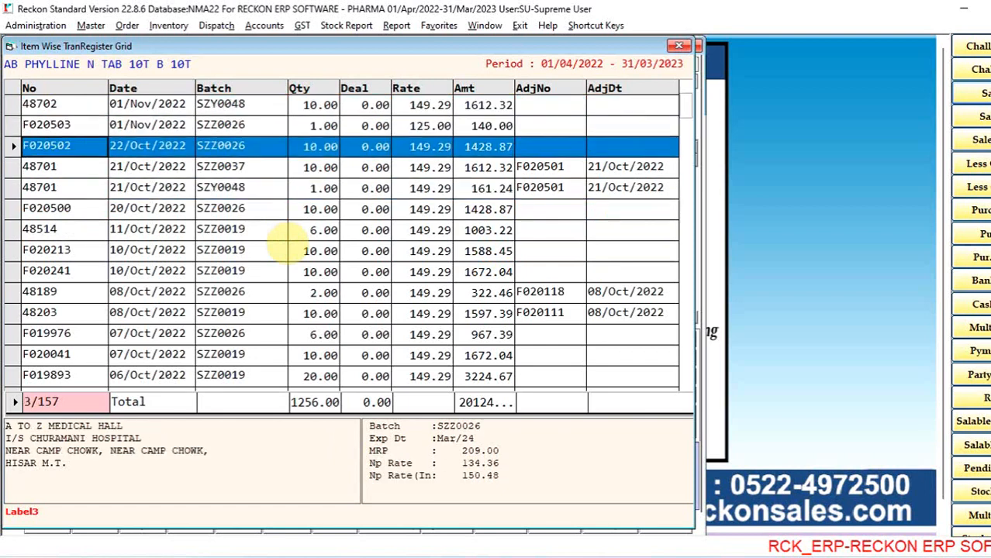
key(Up)
key(Up)
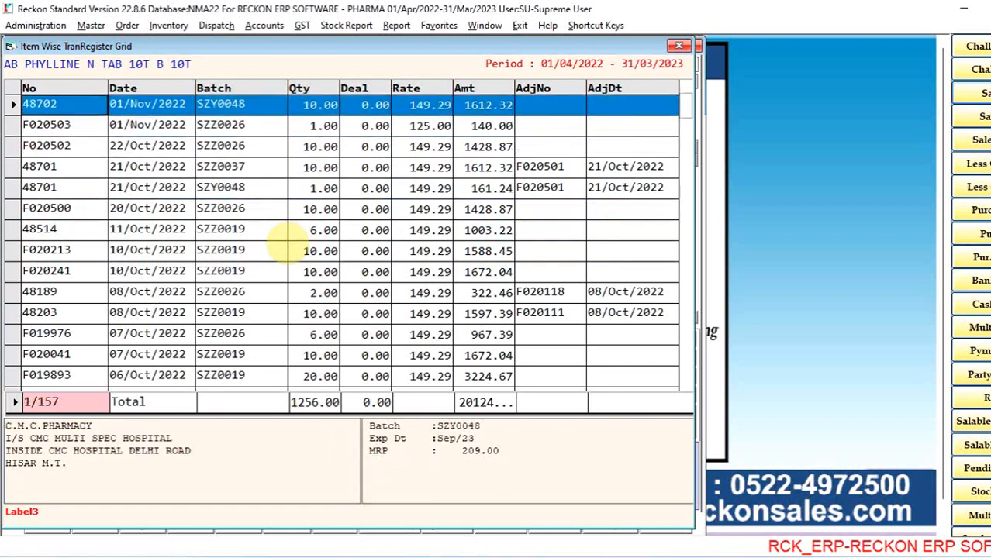
- Check the party address of the newest bill, the batch and rate details of the second, and some older bills, and return to the invoice
click(8, 429)
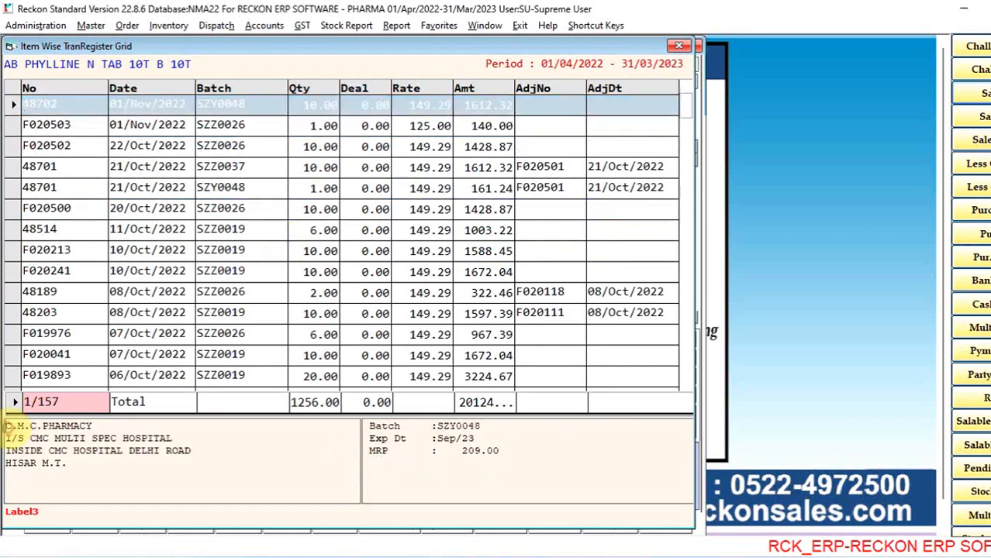
drag(8, 429, 190, 465)
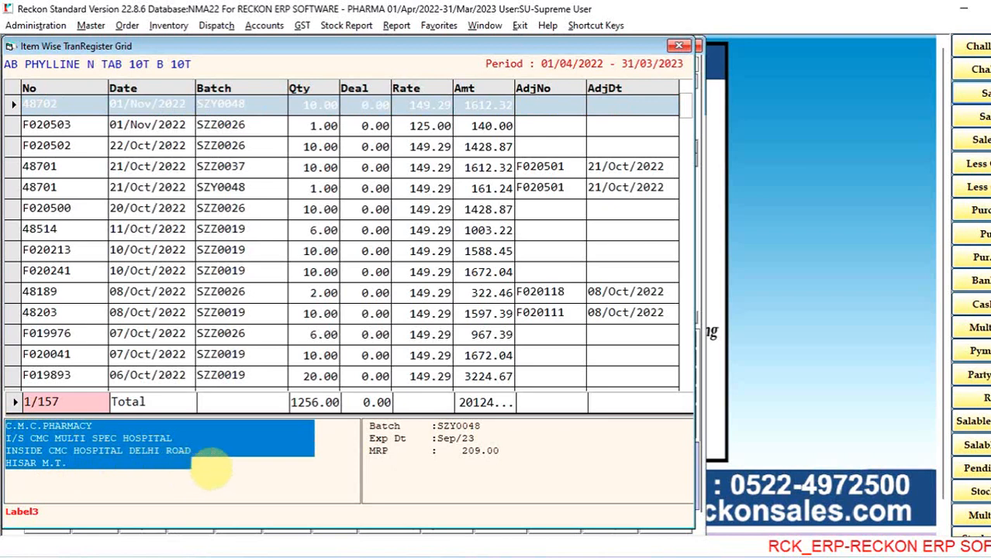
click(260, 109)
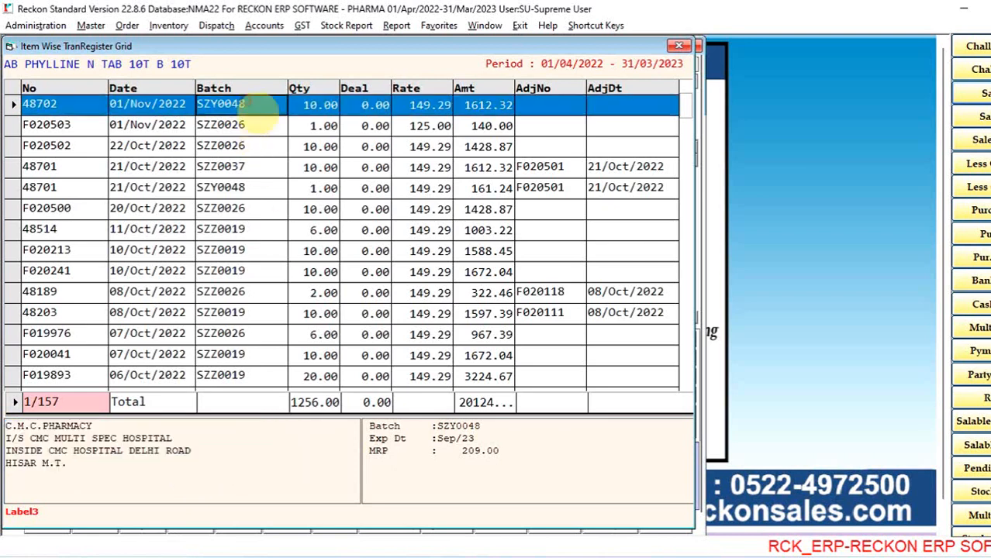
key(Down)
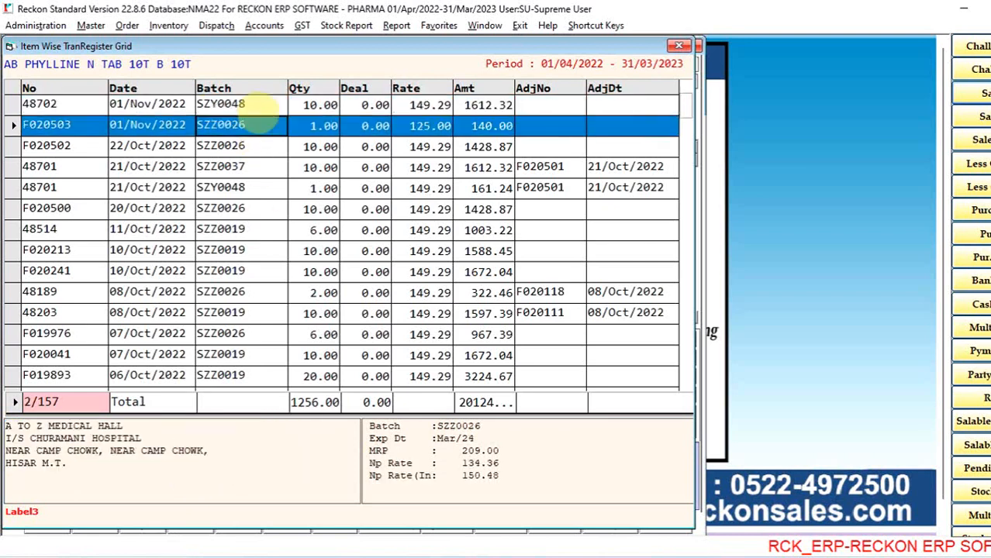
click(365, 423)
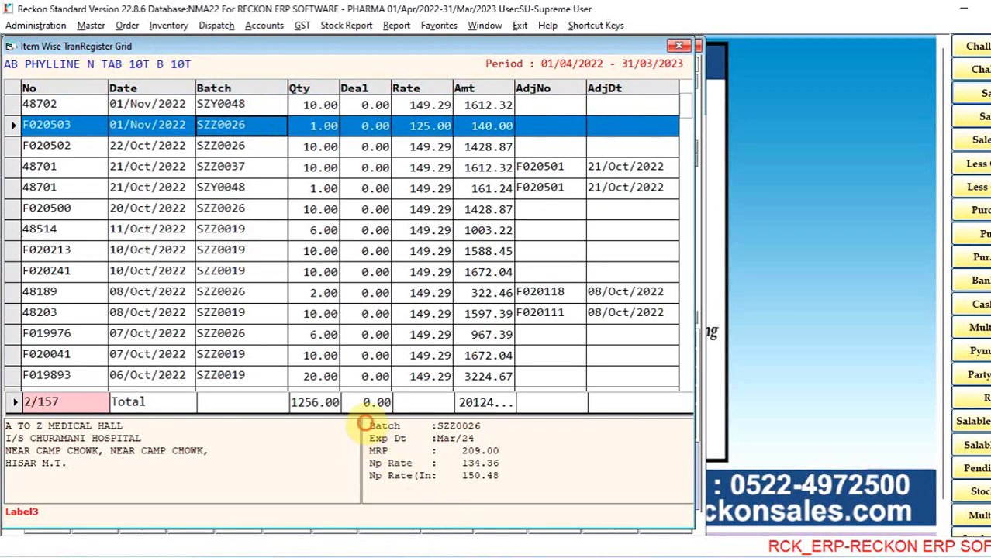
drag(365, 423, 521, 479)
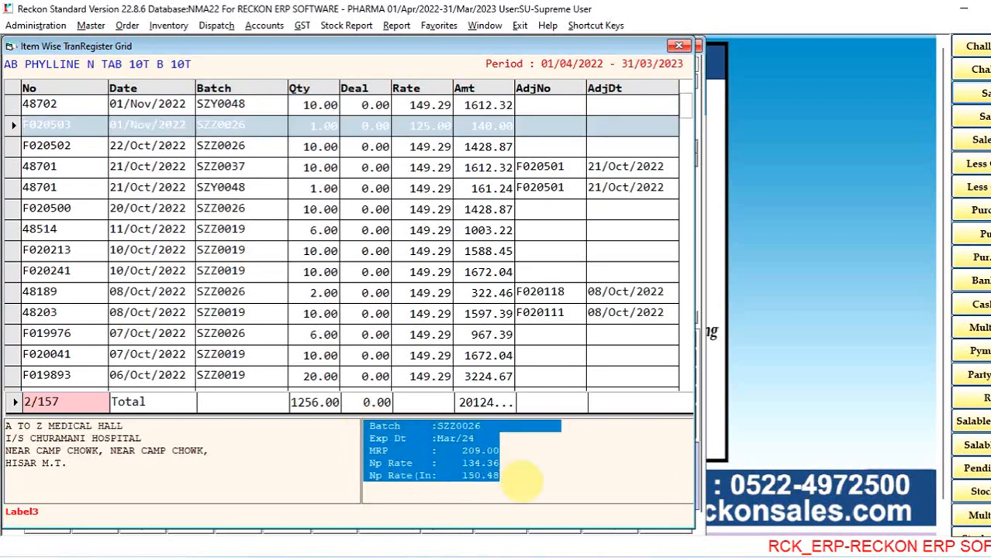
click(301, 146)
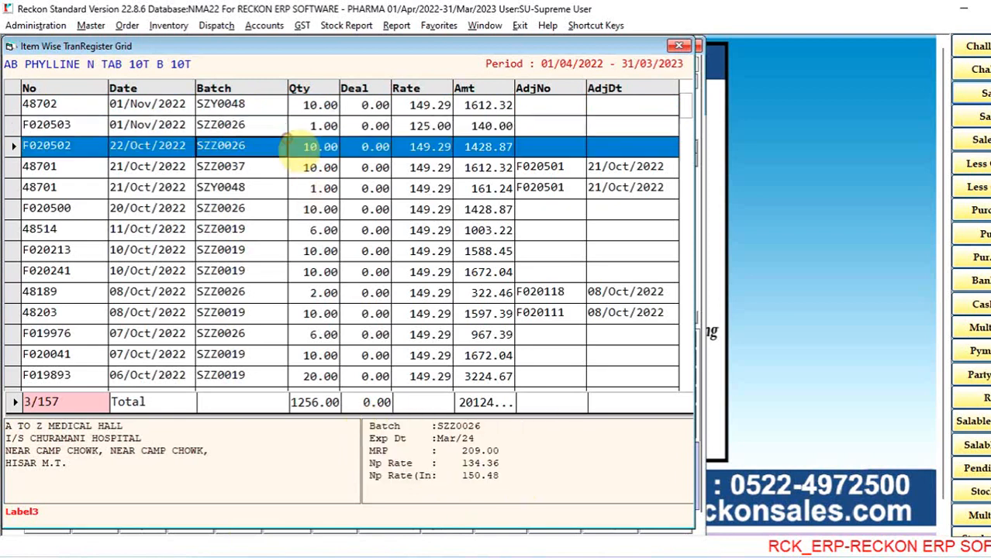
key(Down)
key(Down)
key(Down)
key(Down)
key(Down)
key(Down)
key(Down)
key(Down)
key(Down)
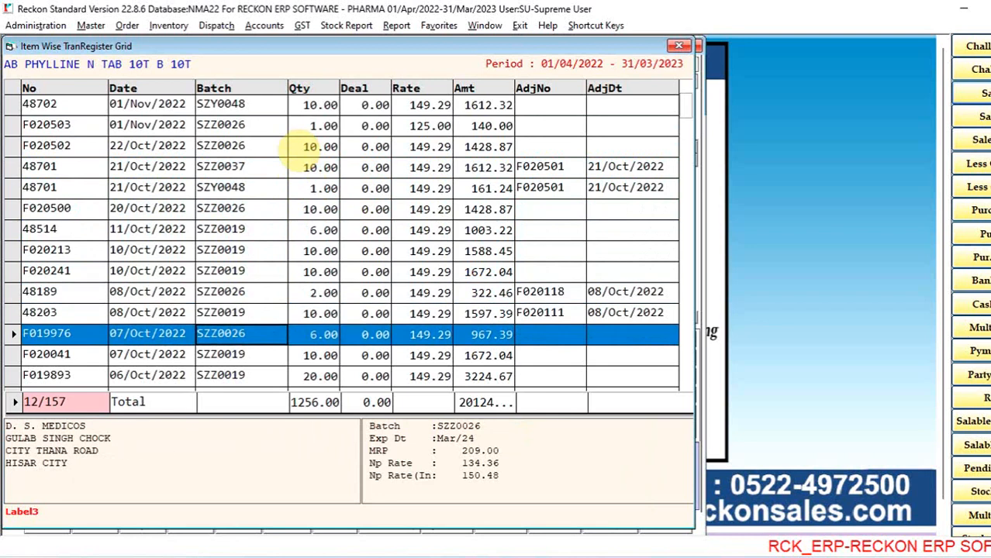
key(Return)
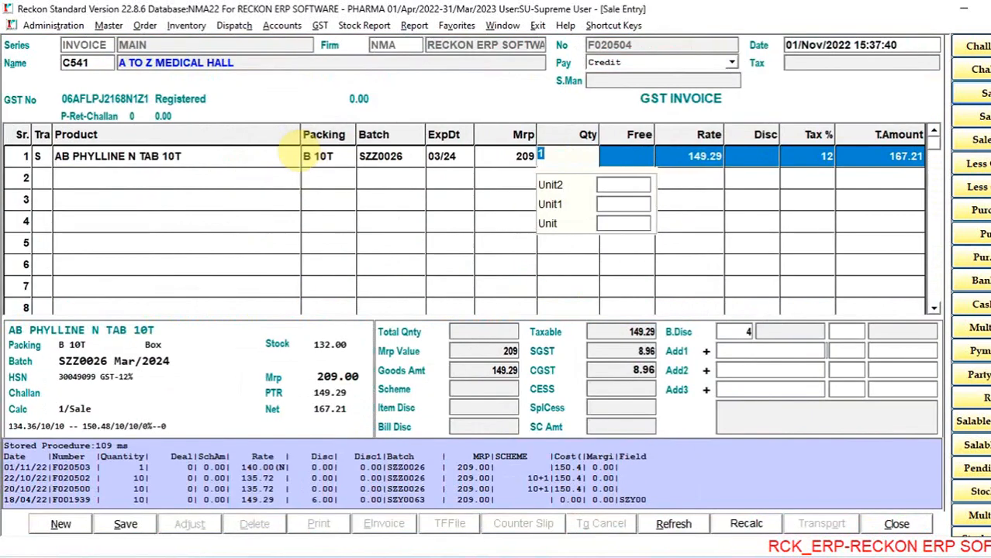
- Review the purchase detail register of AB PHYLLINE N TAB 10T, entry by entry, and return to the invoice
key(F5)
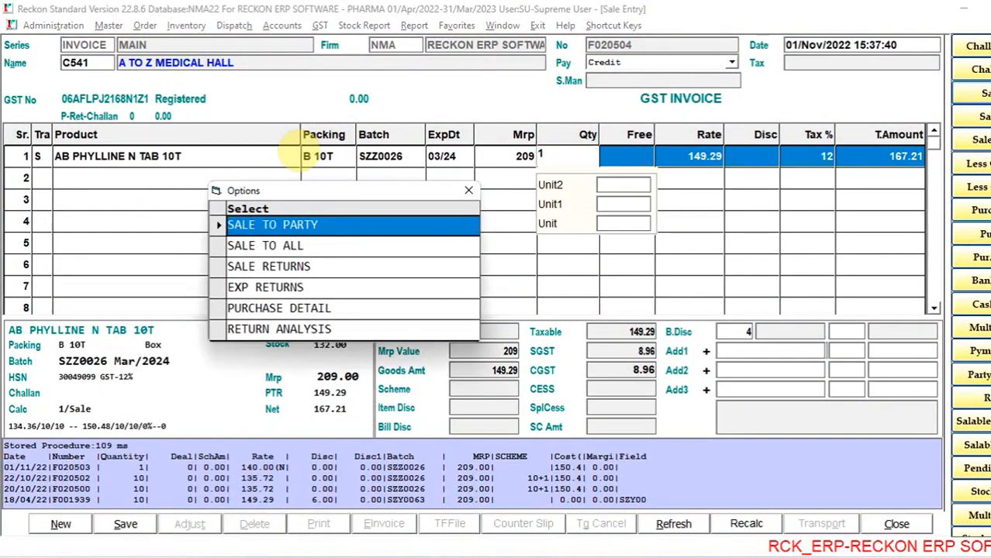
key(Down)
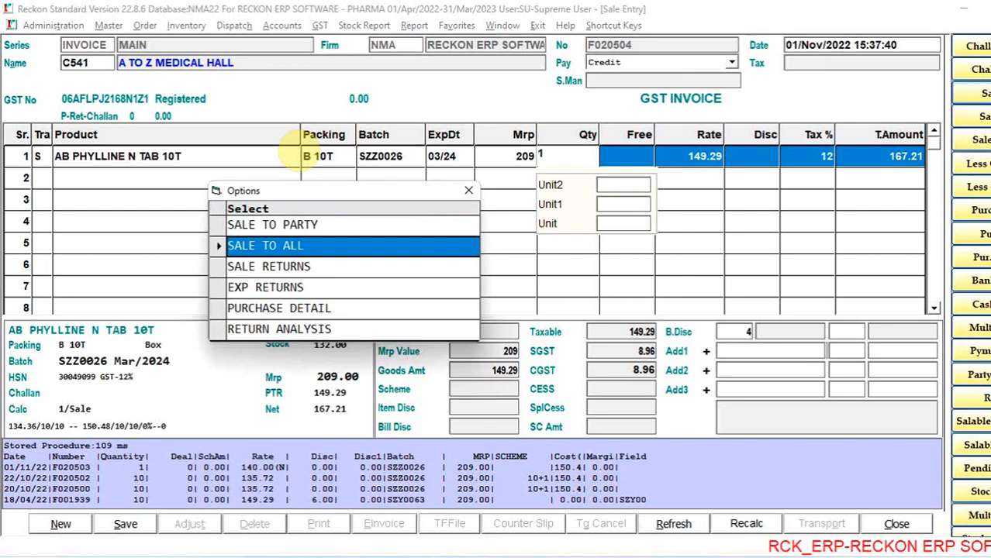
key(Down)
key(Down)
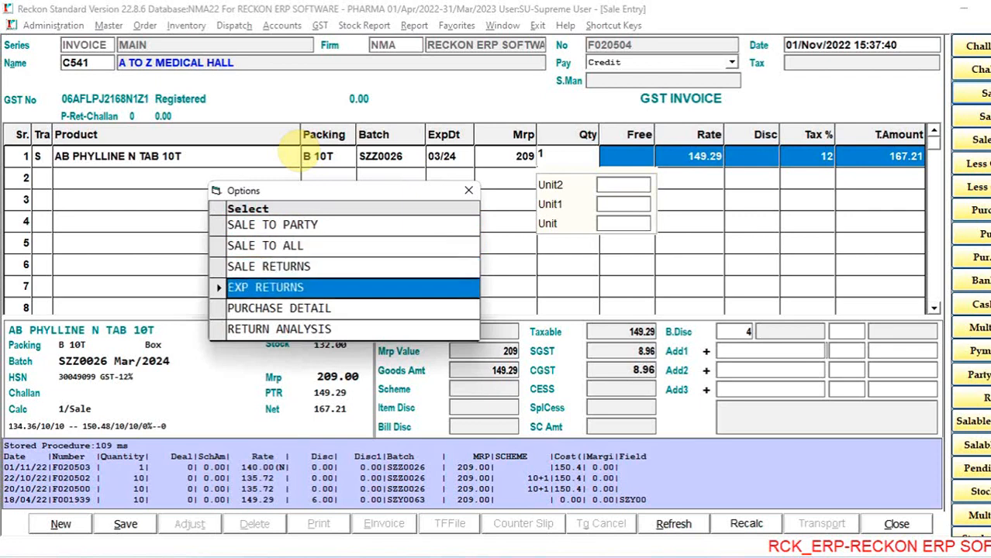
key(Down)
key(Return)
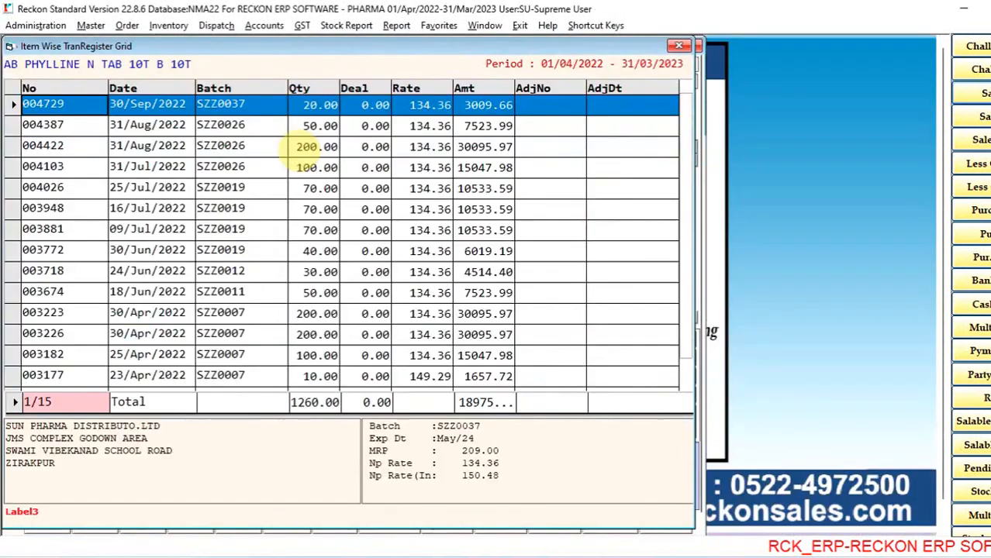
key(Down)
key(Down)
key(Down)
key(Down)
key(Down)
key(Down)
key(Down)
key(Down)
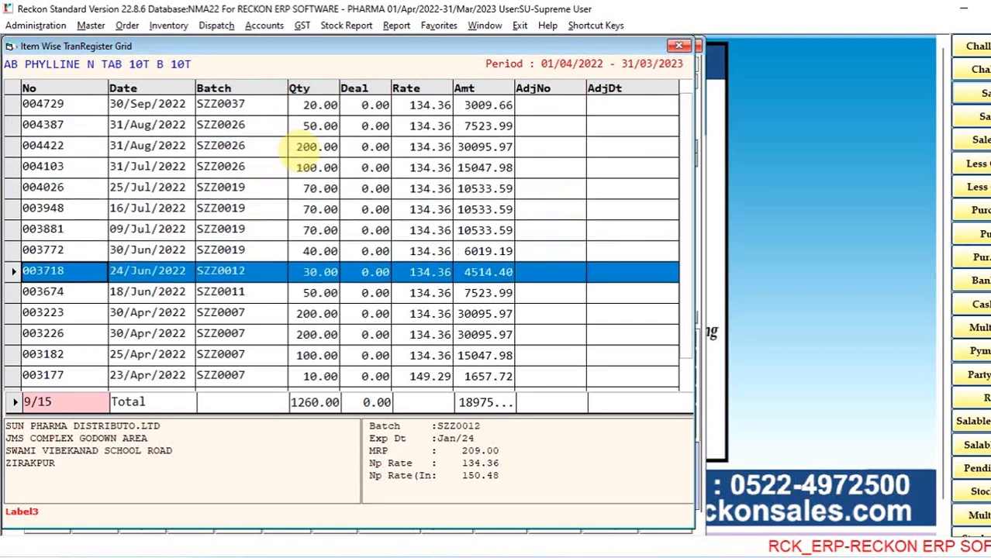
key(Down)
key(Down)
key(Down)
key(Down)
key(Down)
key(Down)
key(Up)
key(Up)
key(Up)
key(Up)
key(Up)
key(Up)
key(Up)
key(Up)
key(Up)
key(Up)
key(Up)
key(Up)
key(Up)
key(Up)
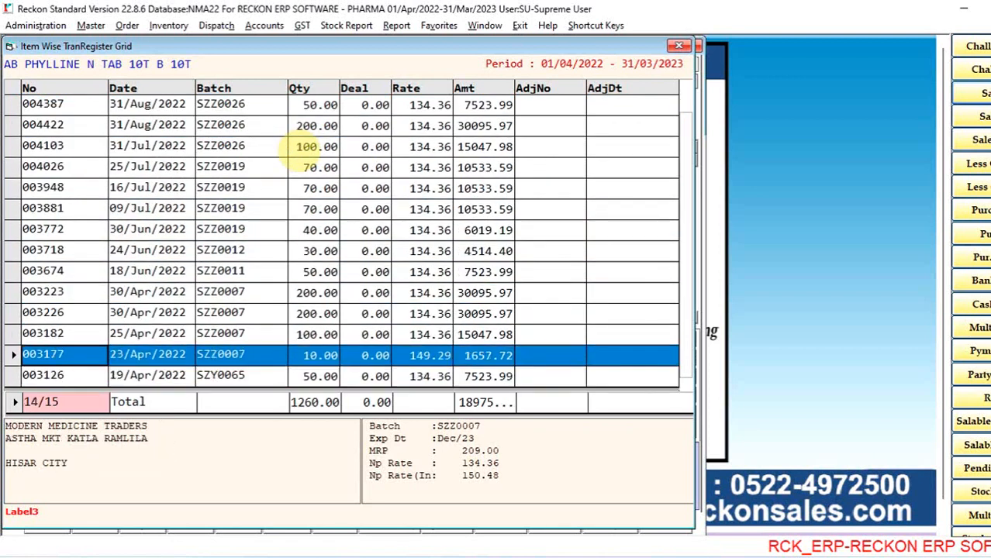
key(Escape)
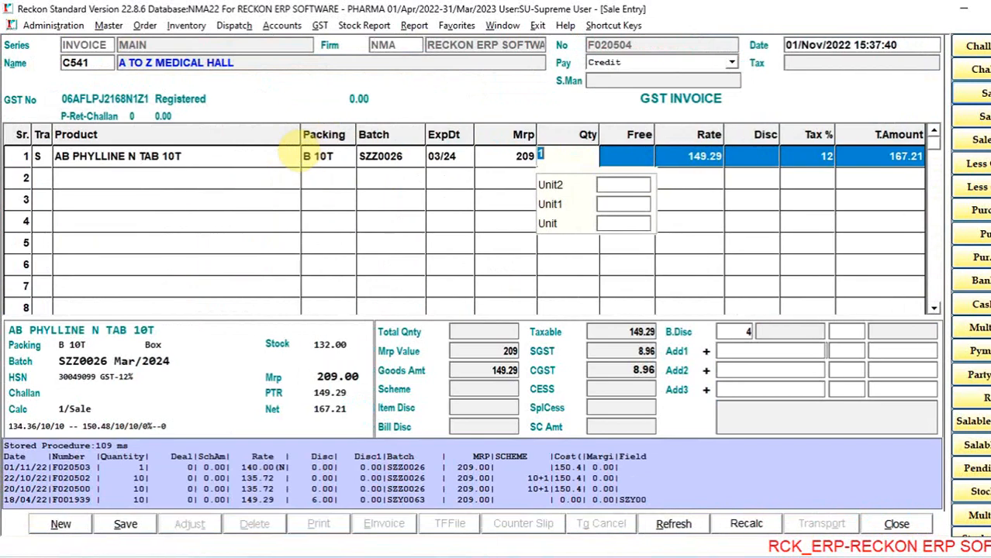
- Re-enter AB PHYLLINE N TAB 10T in the first row from batch SZZ0037 with quantity 10 and no free quantity
key(Escape)
key(Return)
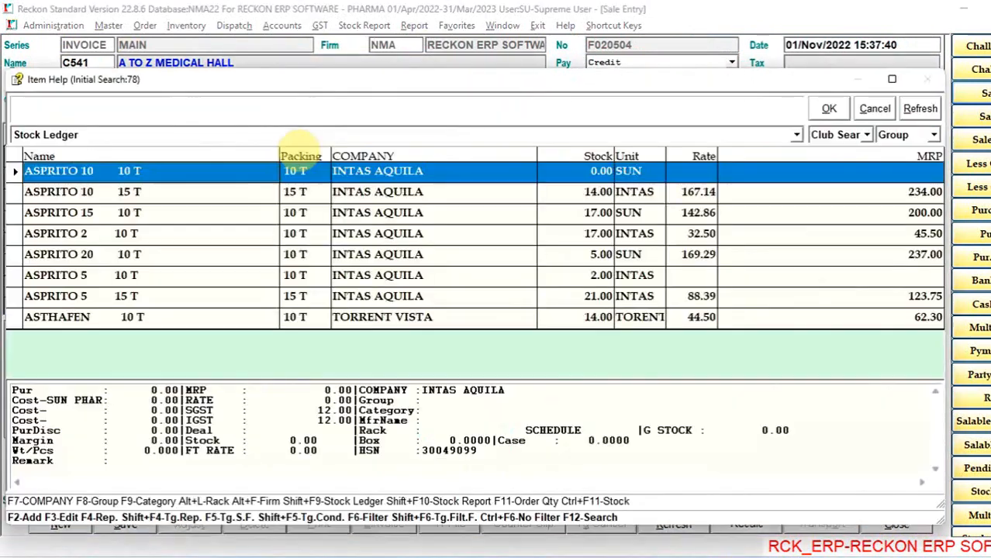
text(ab)
key(Down)
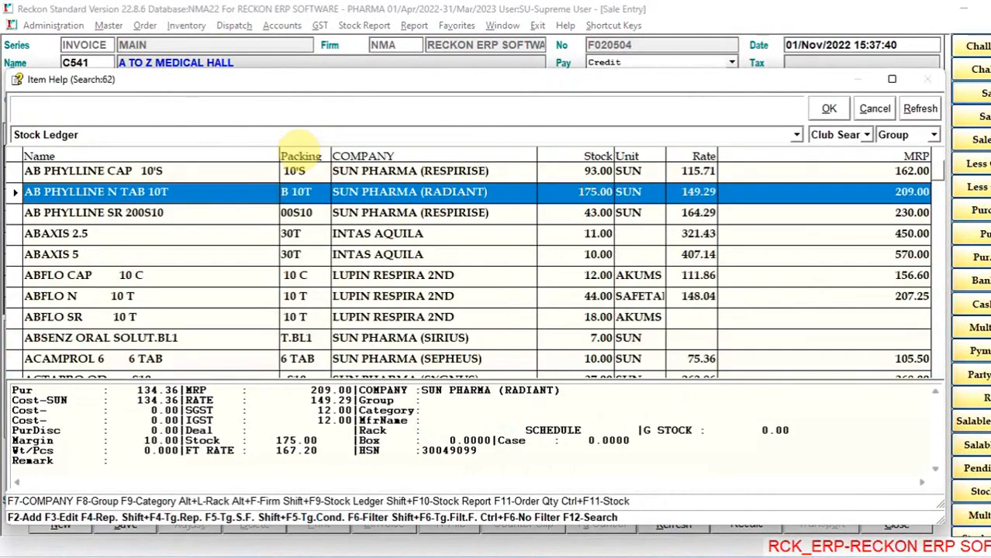
key(Return)
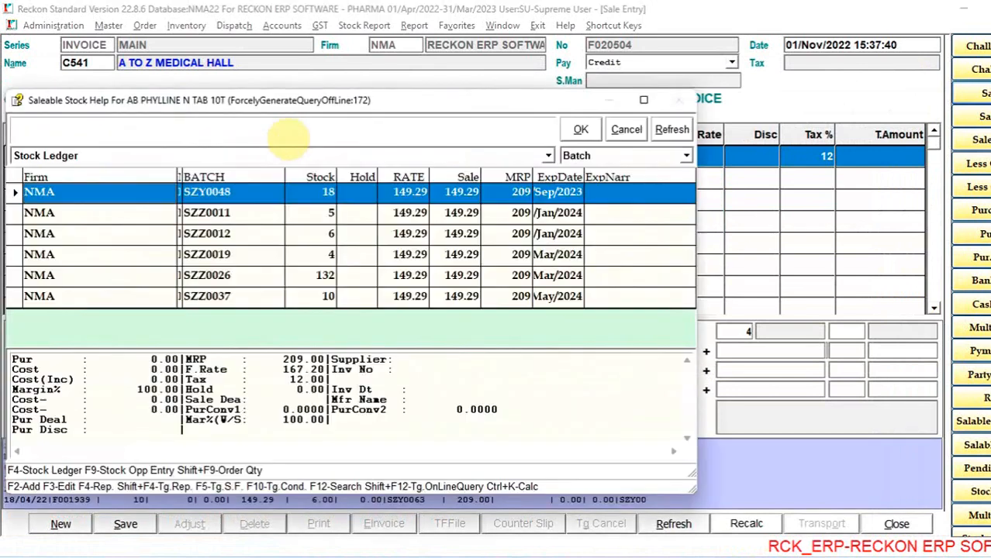
key(Down)
key(Down)
key(Down)
key(Down)
key(Down)
key(Return)
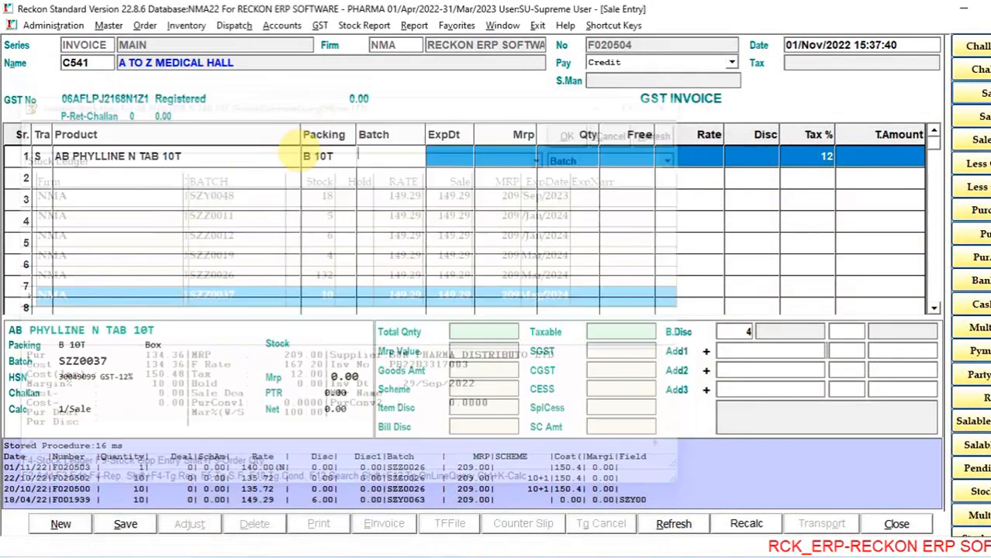
text(10)
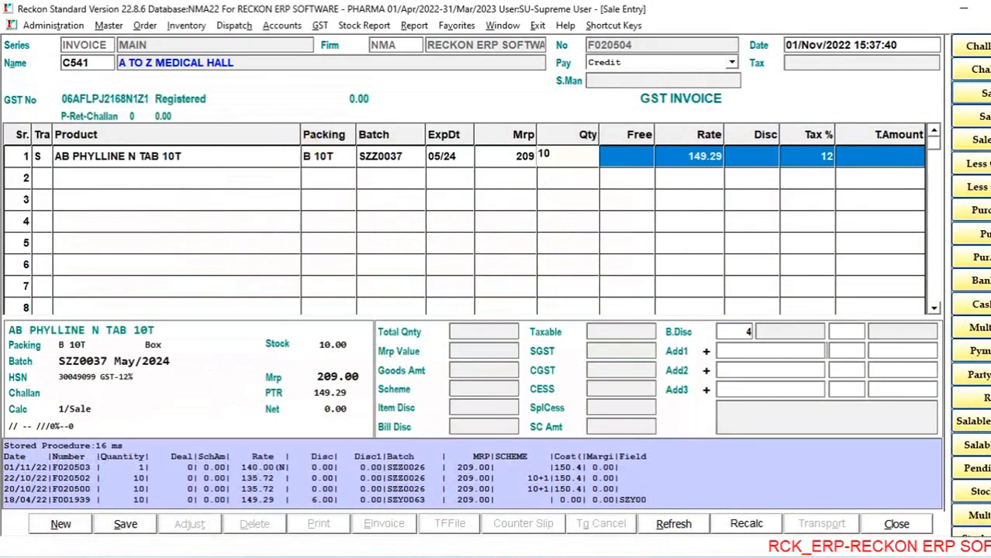
key(Return)
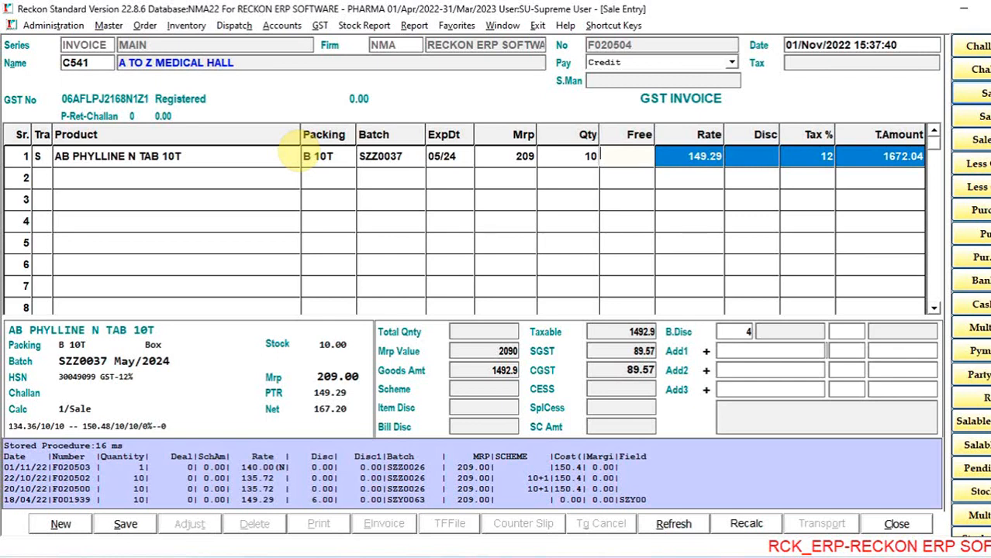
key(Return)
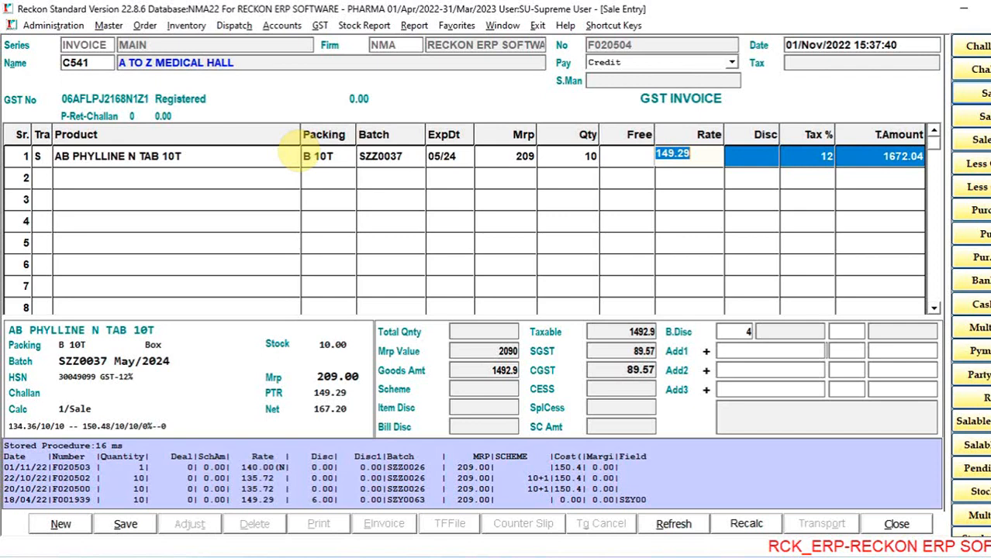
- Keep the rate of 149.29 and apply a 10+1 scheme to the AB PHYLLINE N TAB 10T row
key(Return)
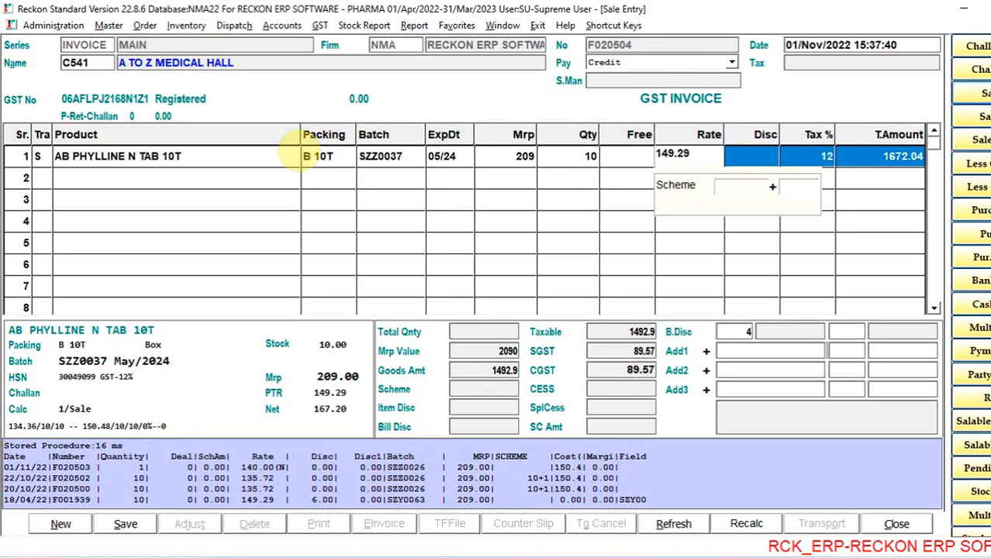
text(10)
key(Return)
text(1)
key(Return)
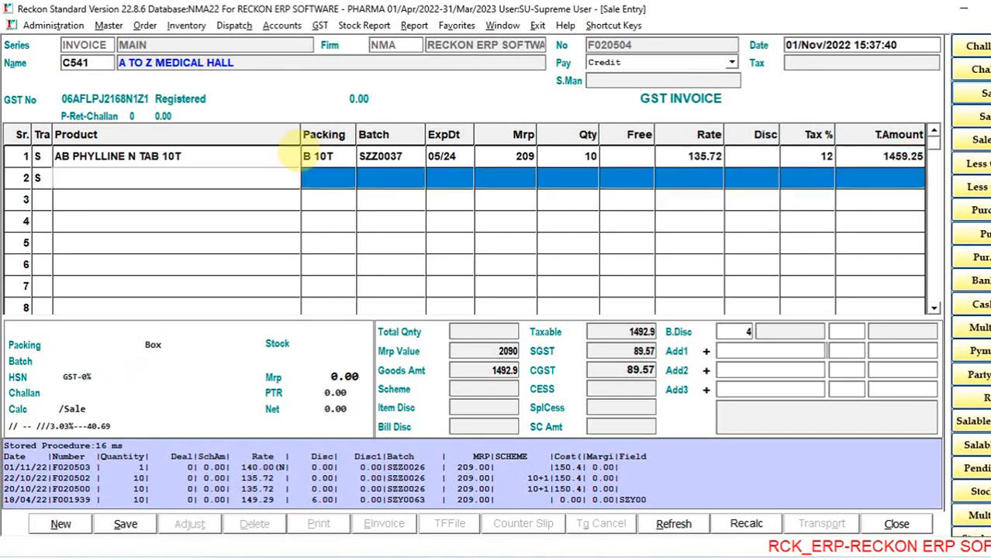
key(Escape)
key(Up)
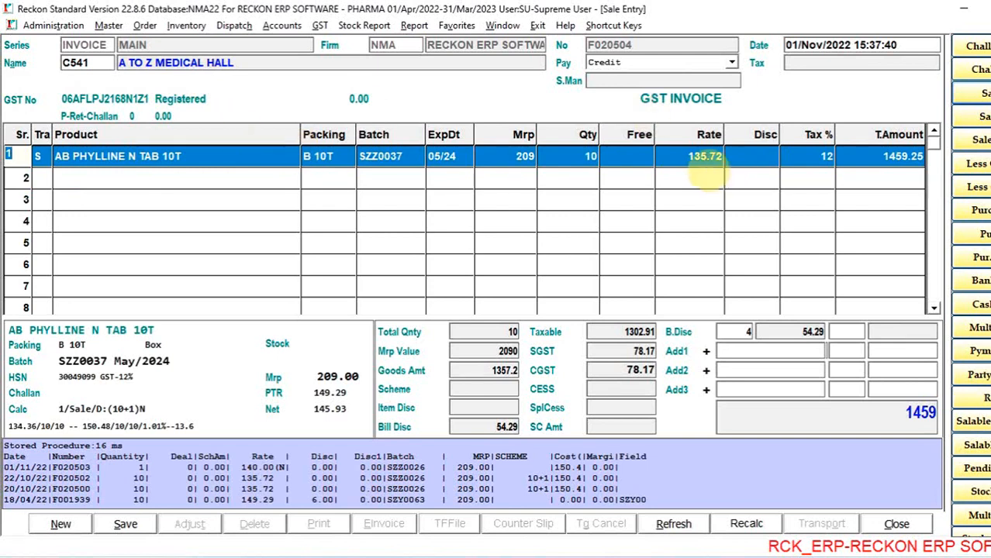
- Change the scheme on the AB PHYLLINE N TAB 10T row to 10+2
click(703, 157)
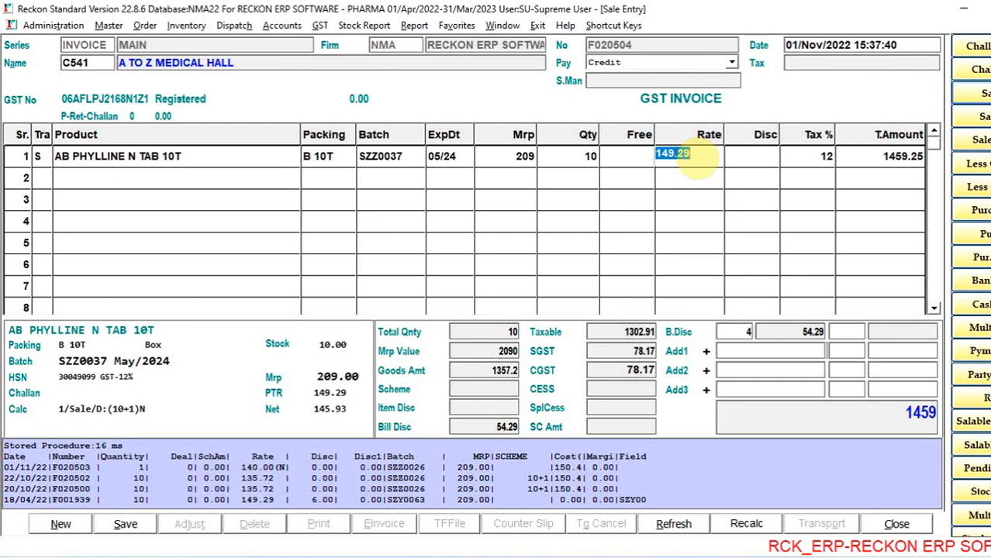
key(Return)
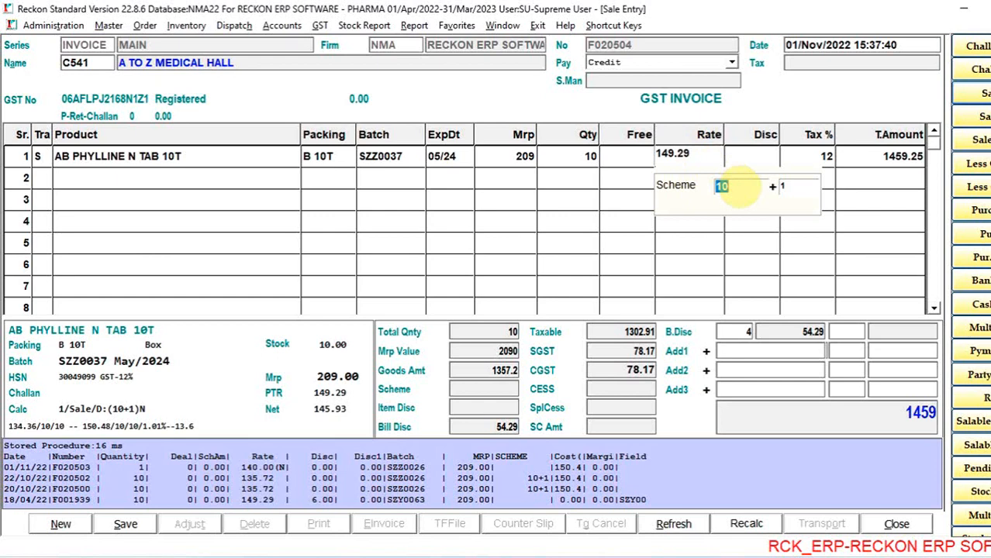
key(Return)
text(2)
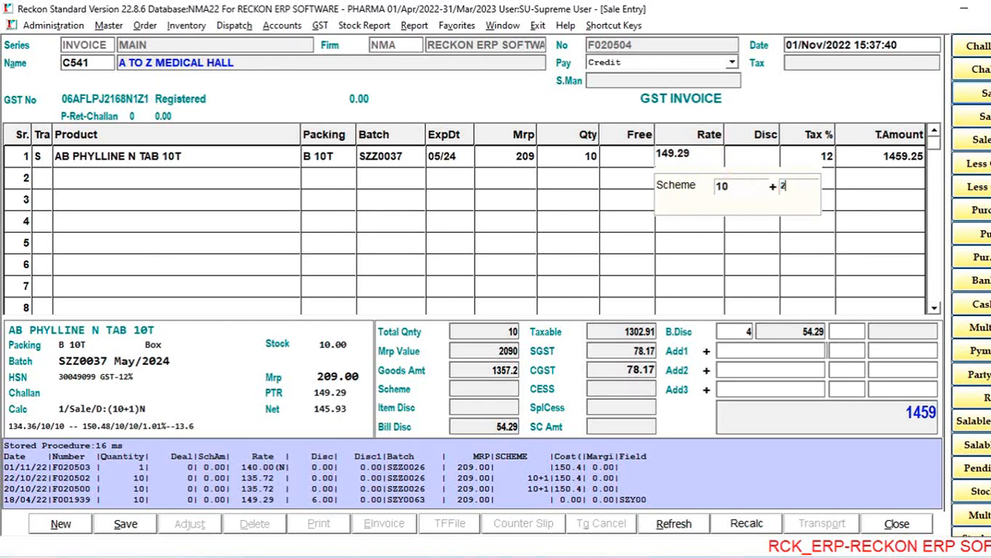
key(Return)
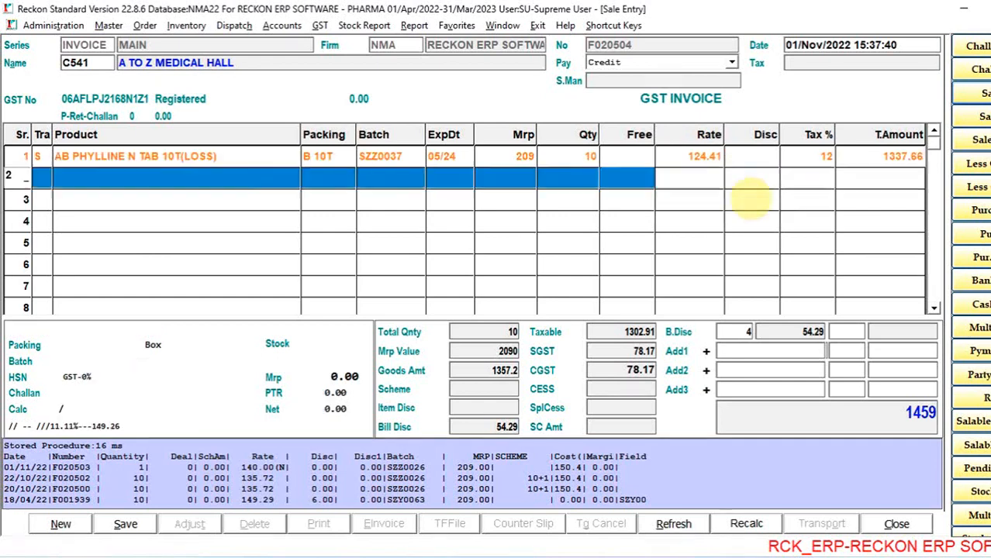
key(Up)
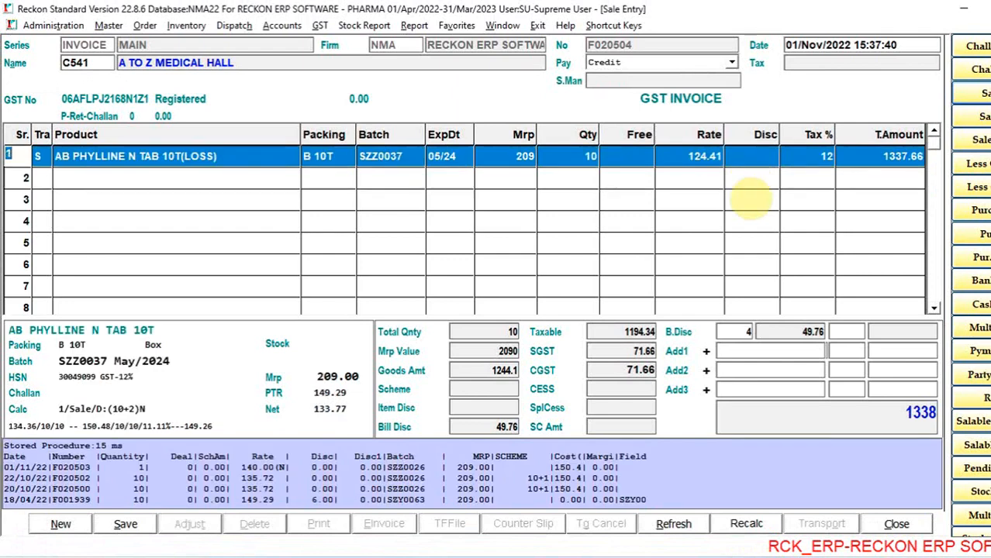
key(Escape)
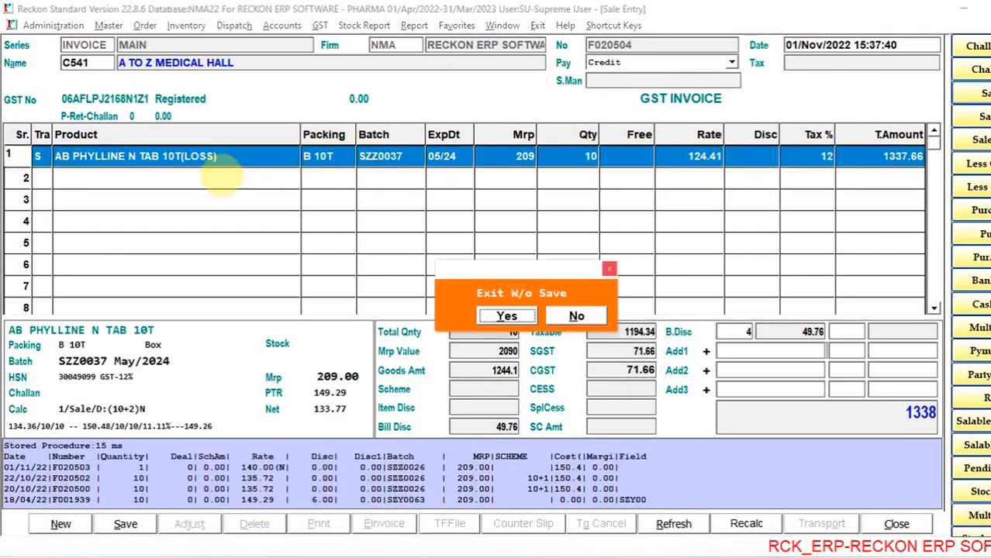
key(Tab)
key(Return)
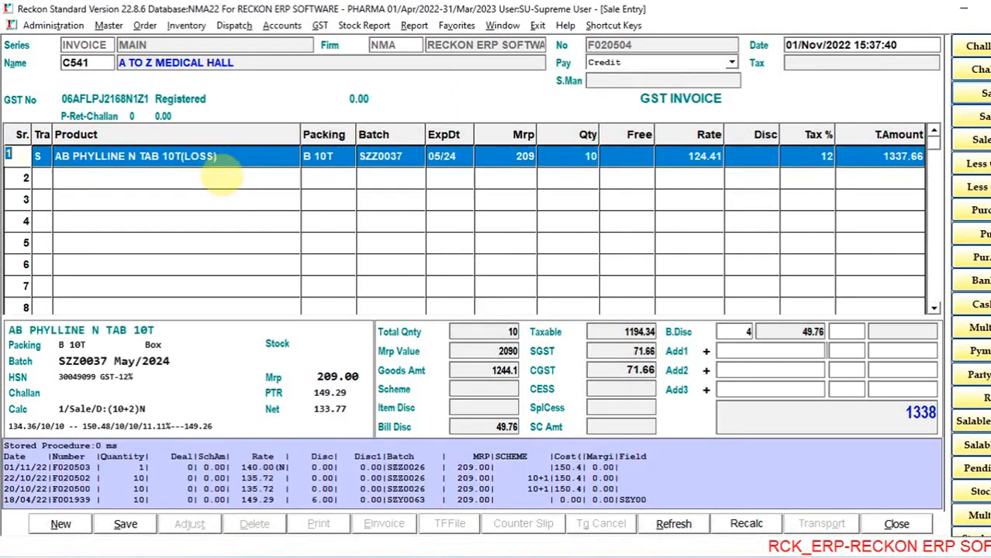
key(Down)
key(Up)
key(Down)
key(Up)
key(Down)
key(Up)
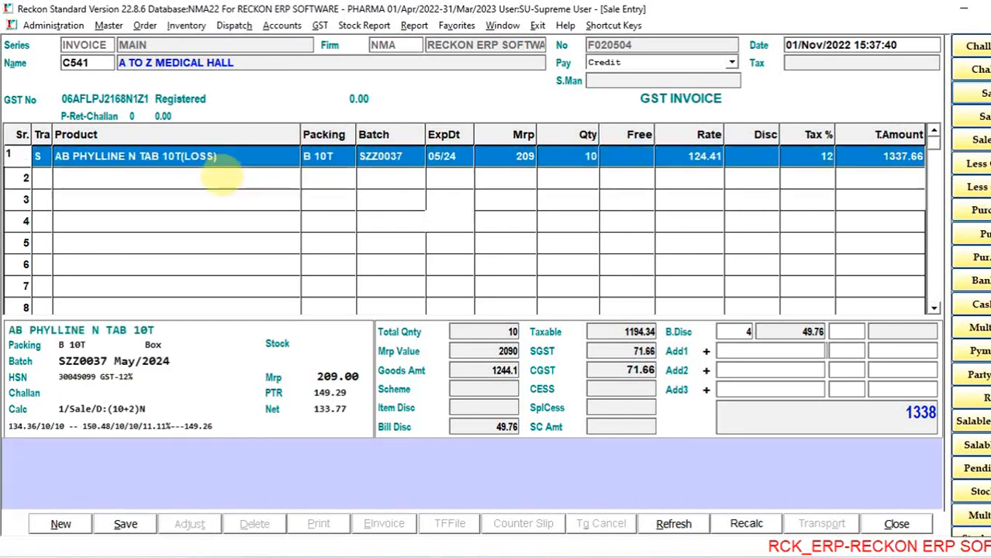
key(Down)
key(Up)
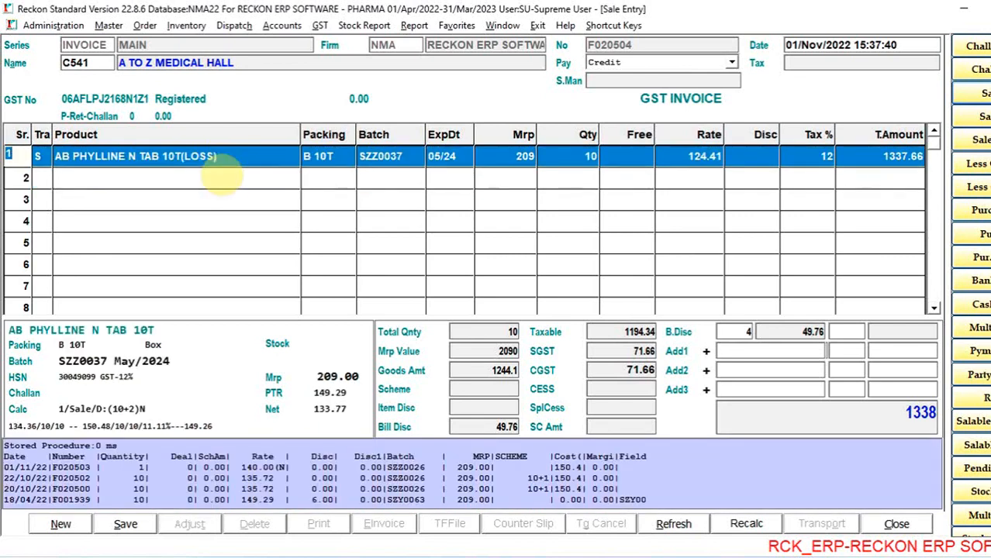
- Change the scheme on the AB PHYLLINE N TAB 10T row to 10+1, keeping the rate of 149.29
key(Return)
key(Return)
key(Return)
key(Return)
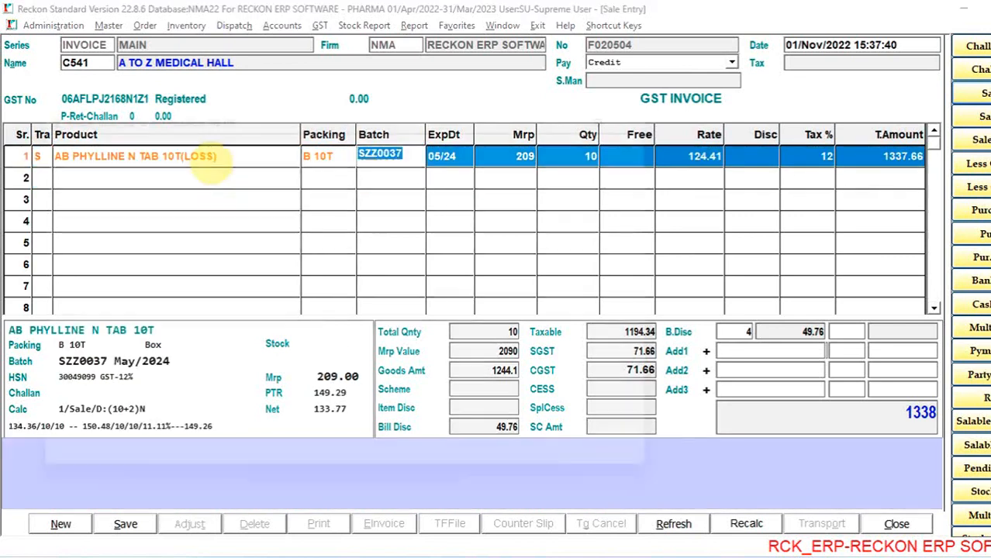
key(Return)
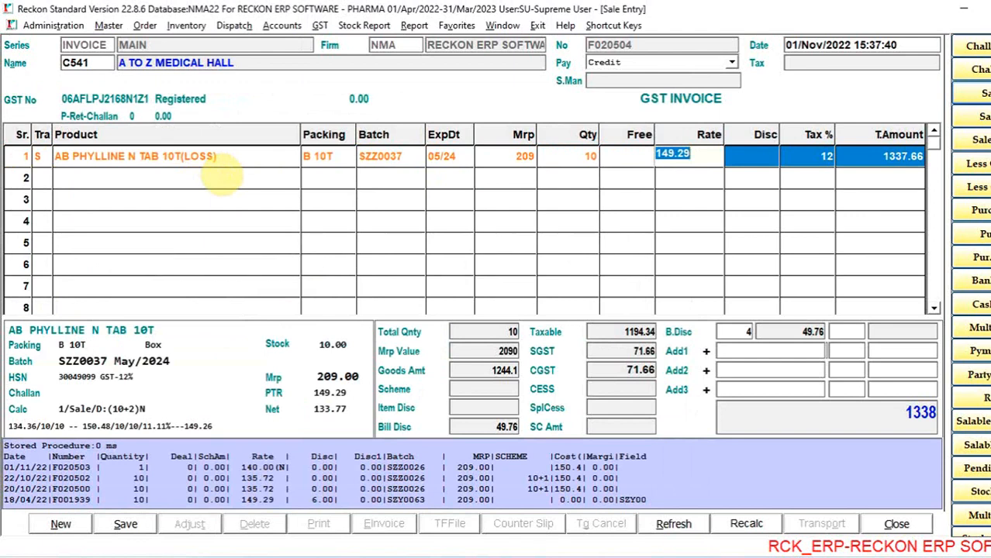
key(Return)
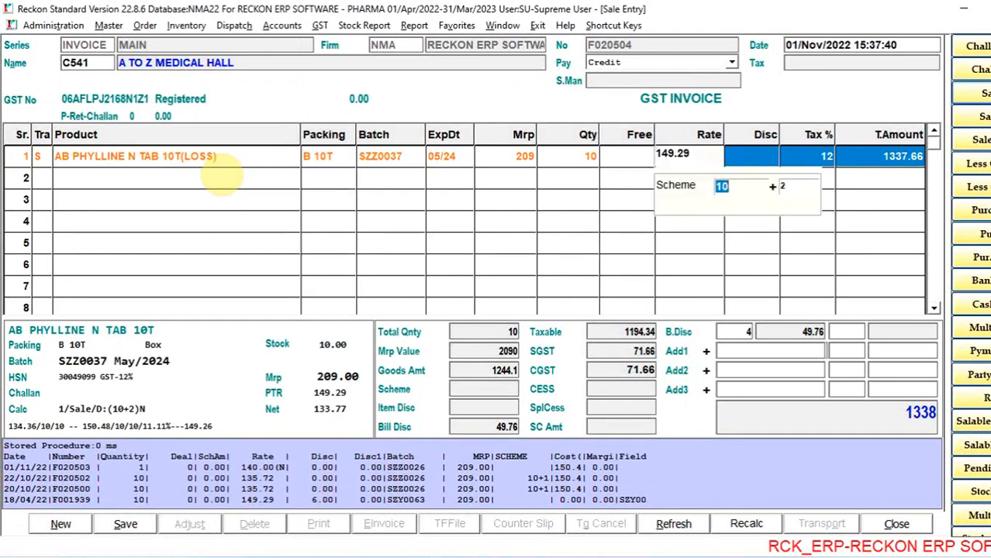
key(Return)
text(1)
key(Return)
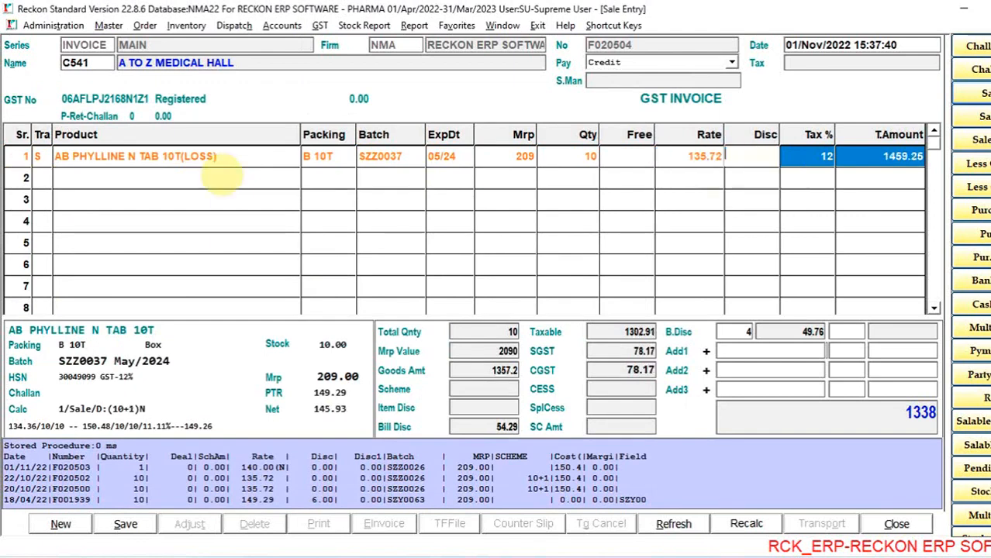
key(Return)
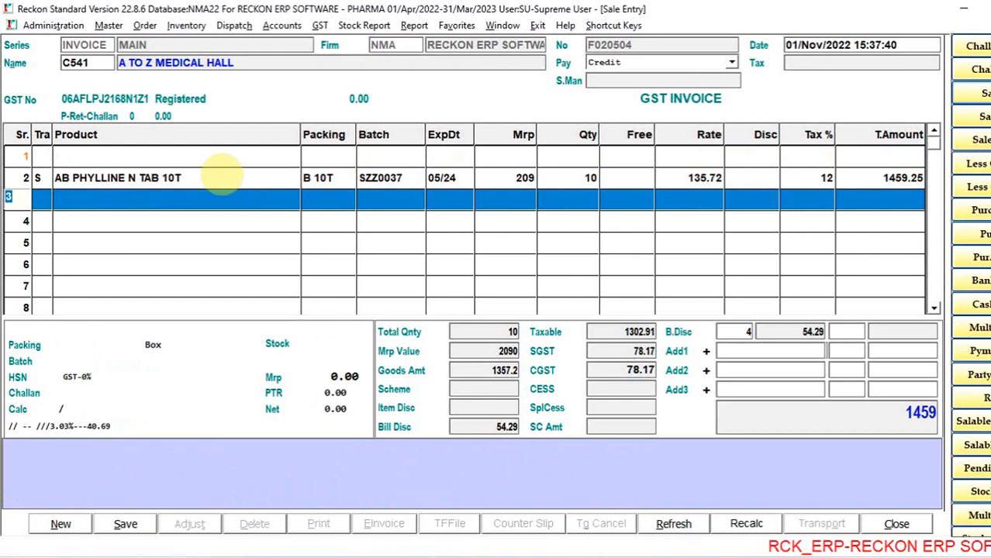
- Add AB PHYLLINE SR 200S10 from batch GTD1363A with quantity 1 and no free quantity
key(Return)
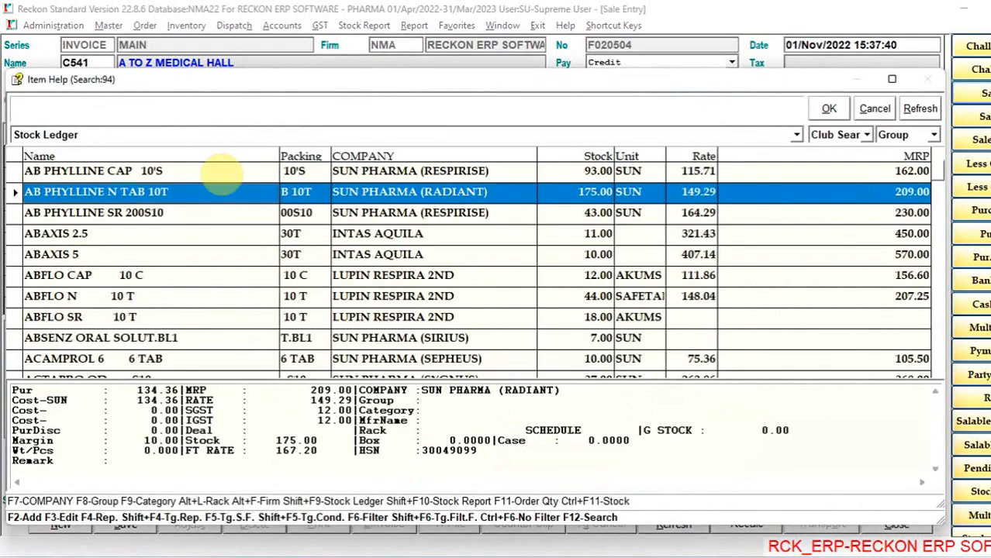
key(Down)
key(Return)
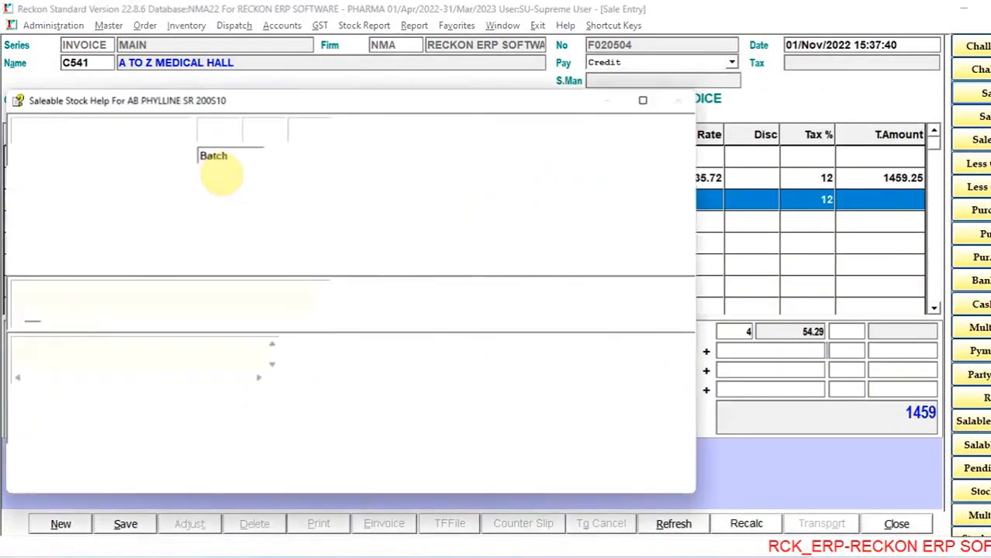
key(Down)
key(Return)
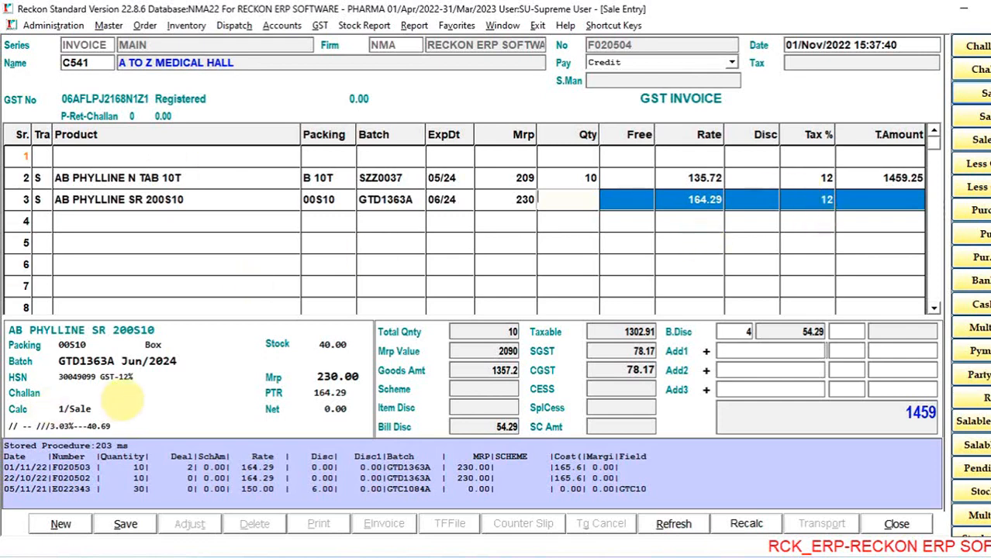
text(1)
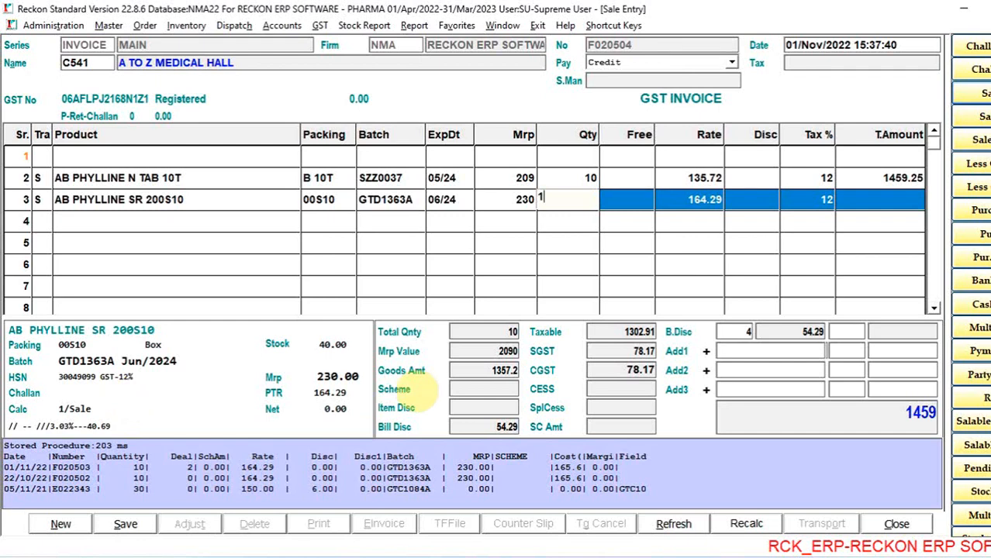
key(Return)
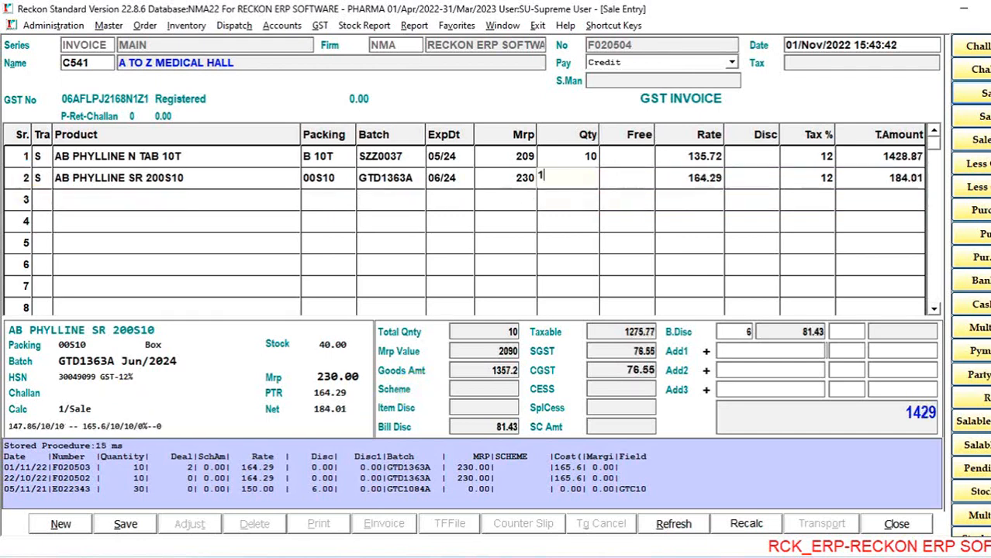
key(Return)
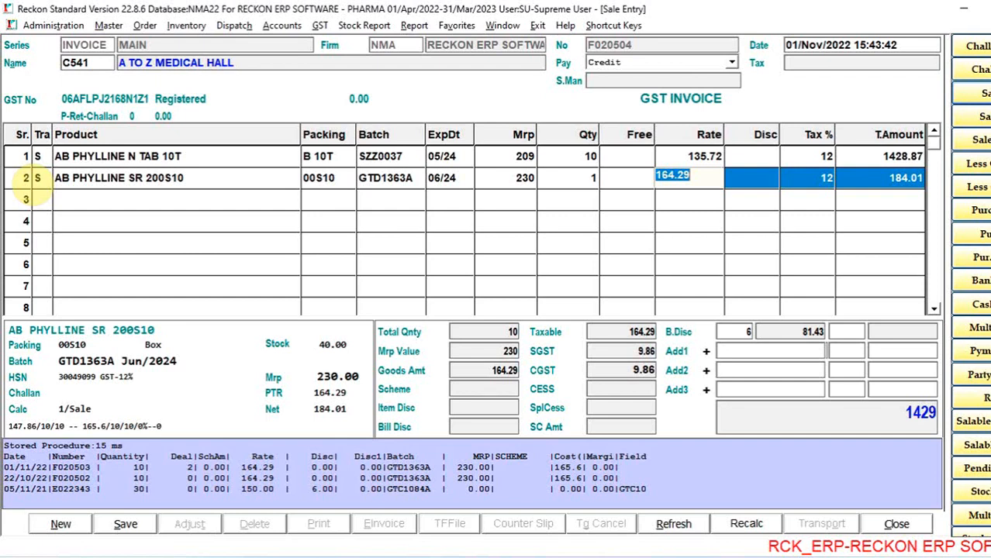
- Leave the scheme empty on the AB PHYLLINE SR 200S10 row and set its F Rate to 175
key(Return)
key(Return)
key(Return)
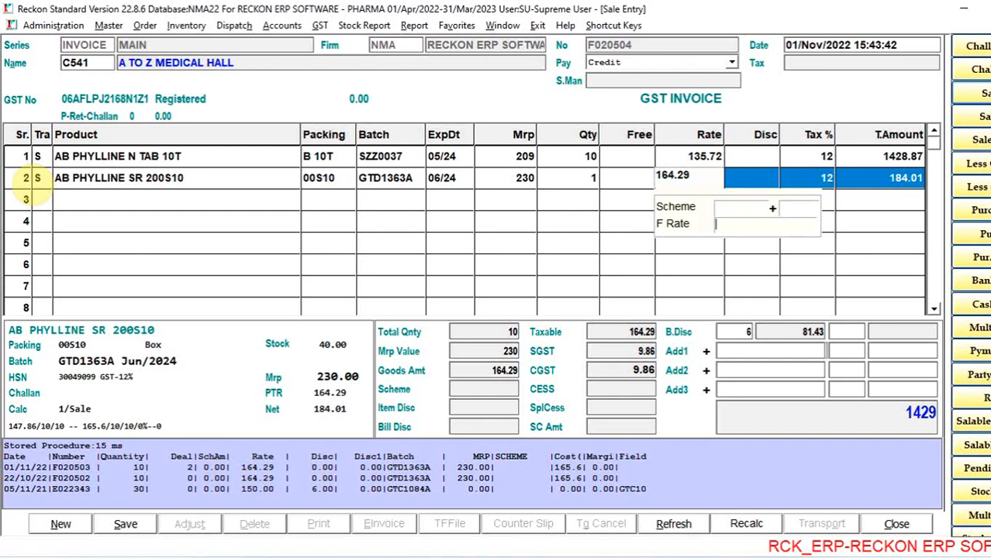
text(175)
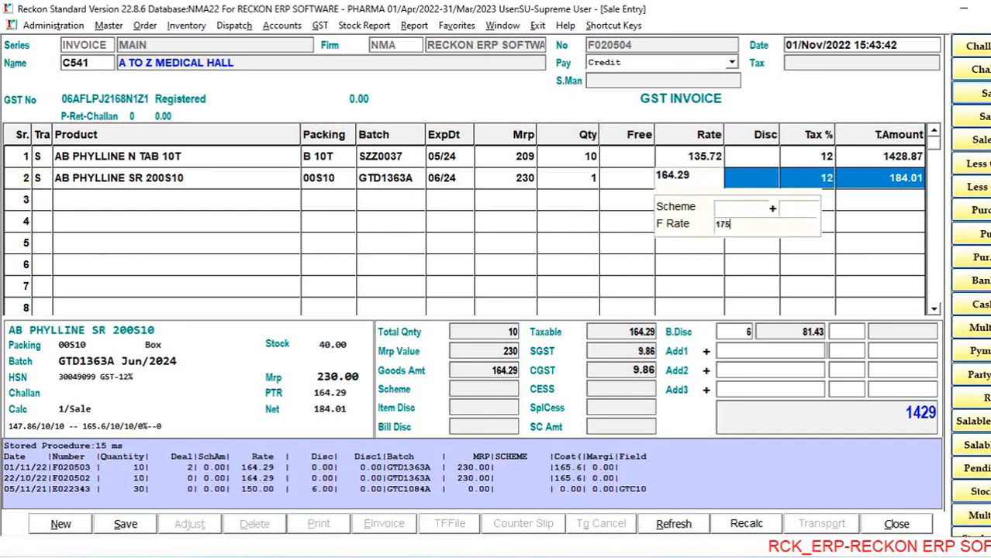
key(Return)
key(Escape)
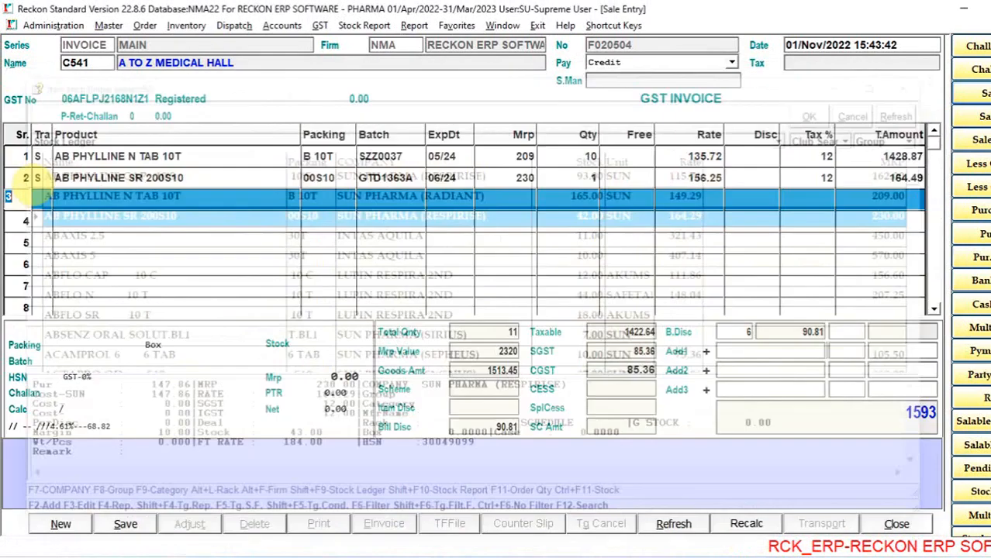
- Clear the invoice's bill discount and set it back to 6 percent
click(22, 172)
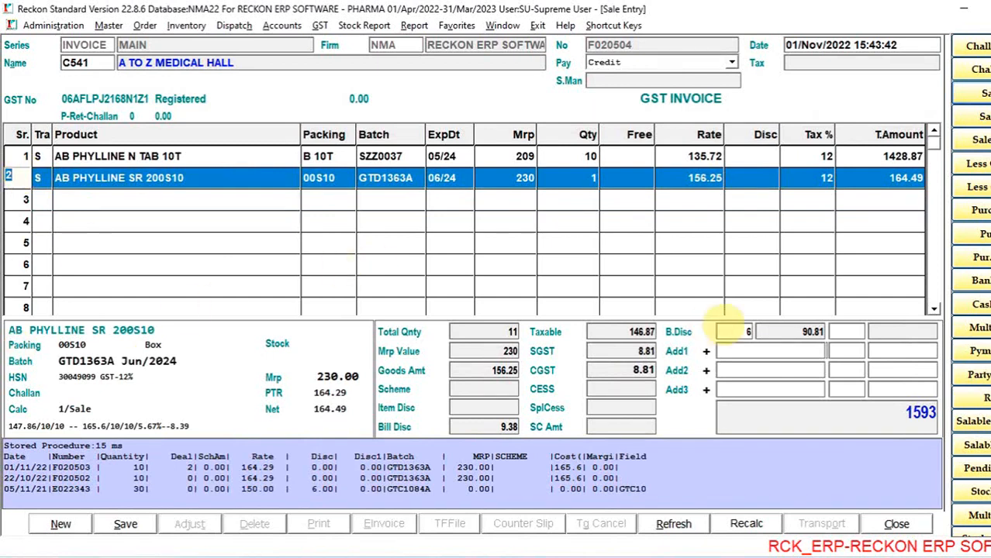
click(745, 332)
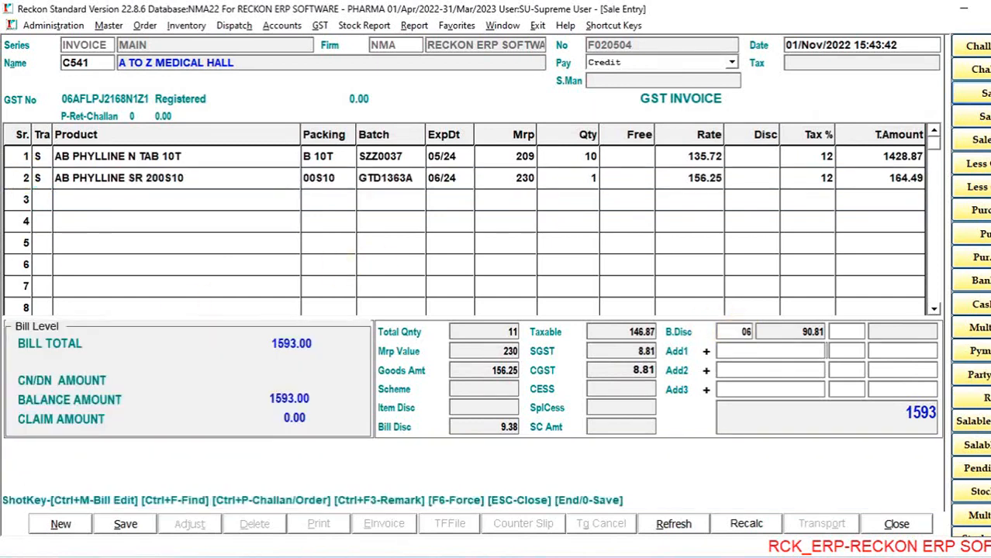
key(BackSpace)
key(Return)
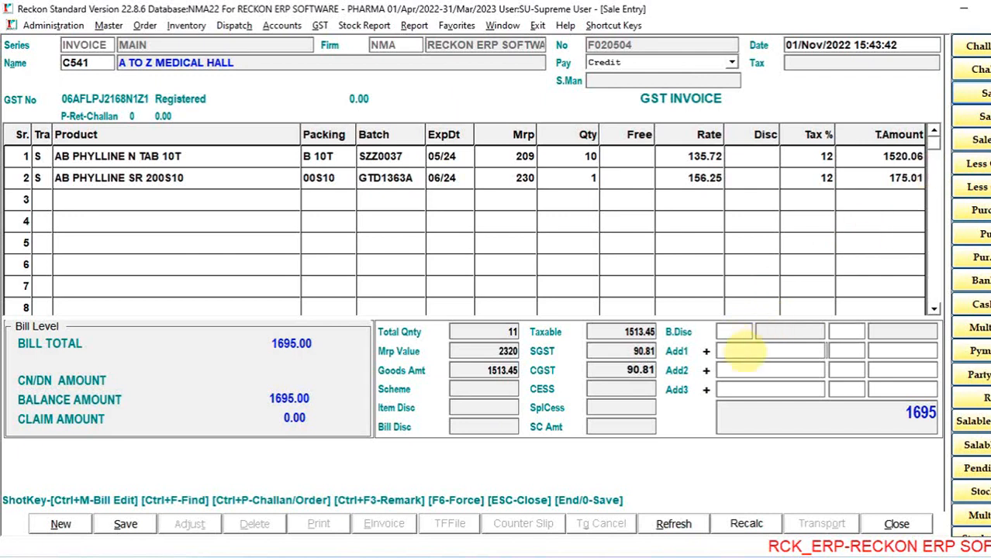
click(733, 333)
text(6)
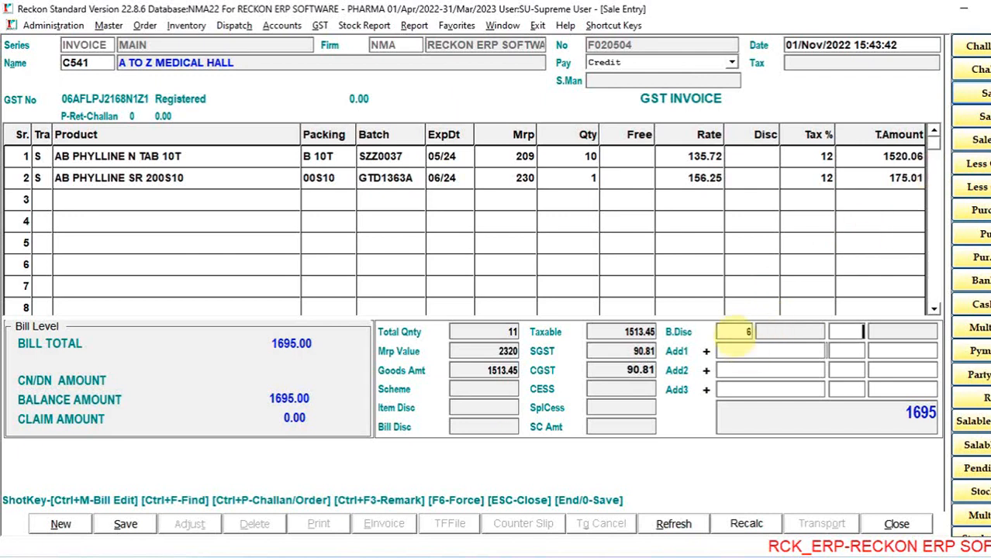
key(Return)
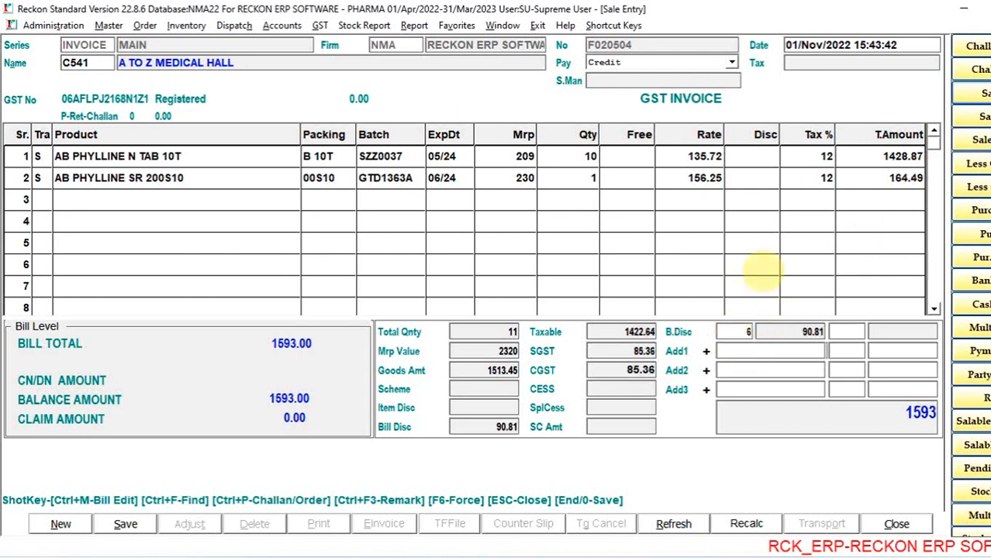
- Review the past sale entries of AB PHYLLINE SR 200S10 and AB PHYLLINE N TAB 10T from their invoice rows
click(15, 200)
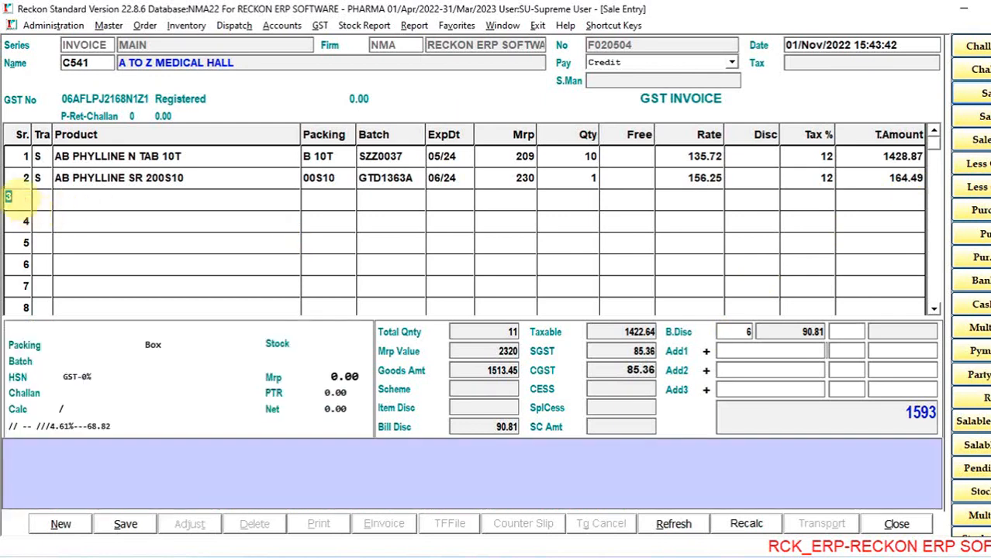
key(Down)
key(Up)
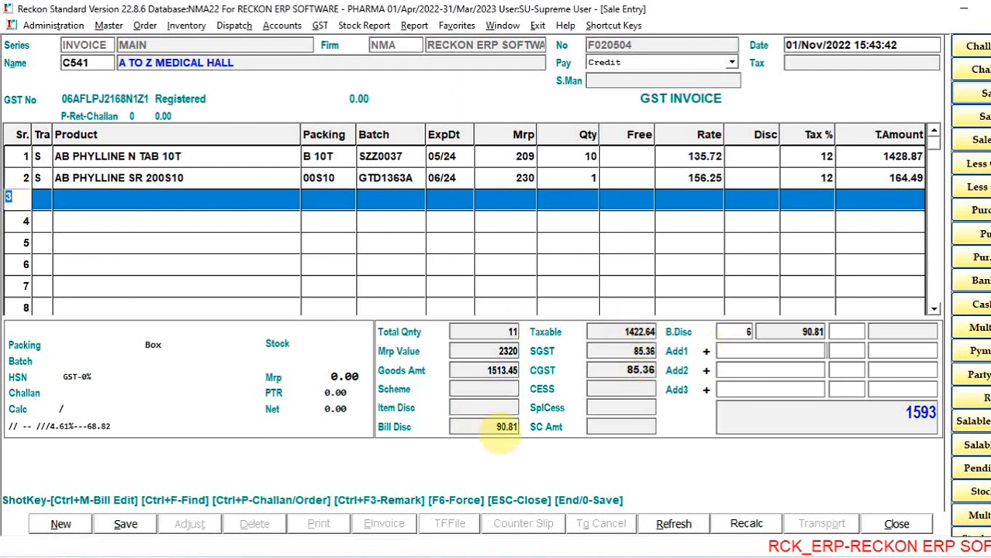
key(Up)
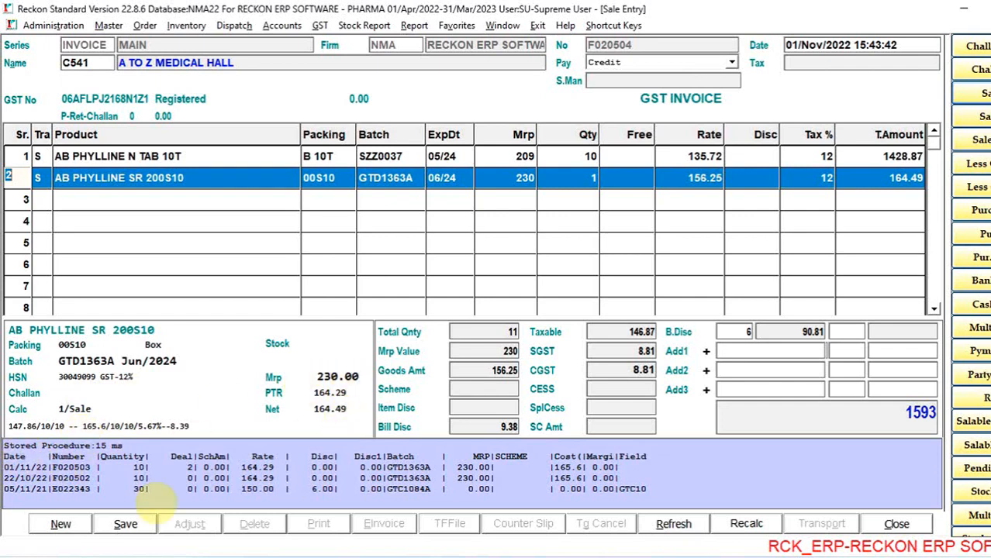
key(Up)
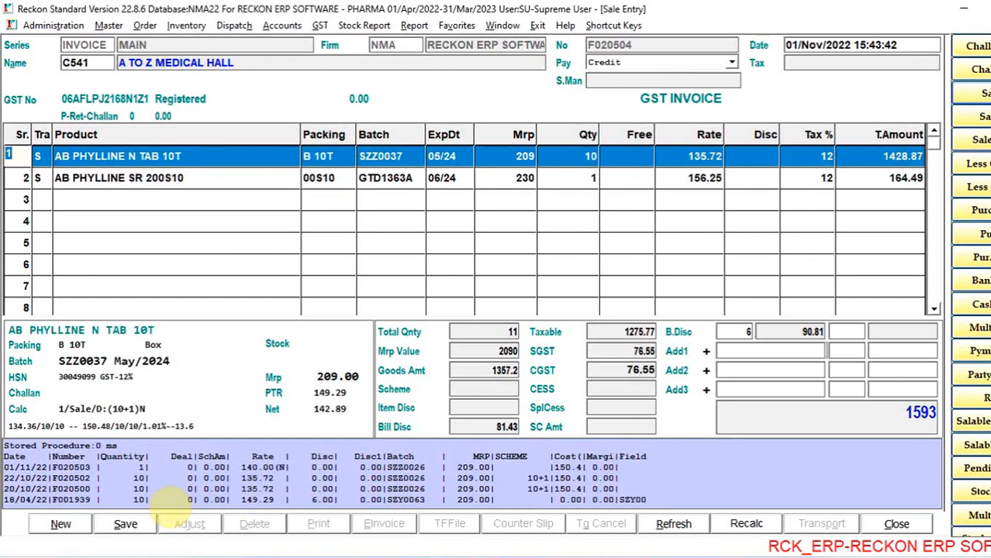
key(Down)
key(Down)
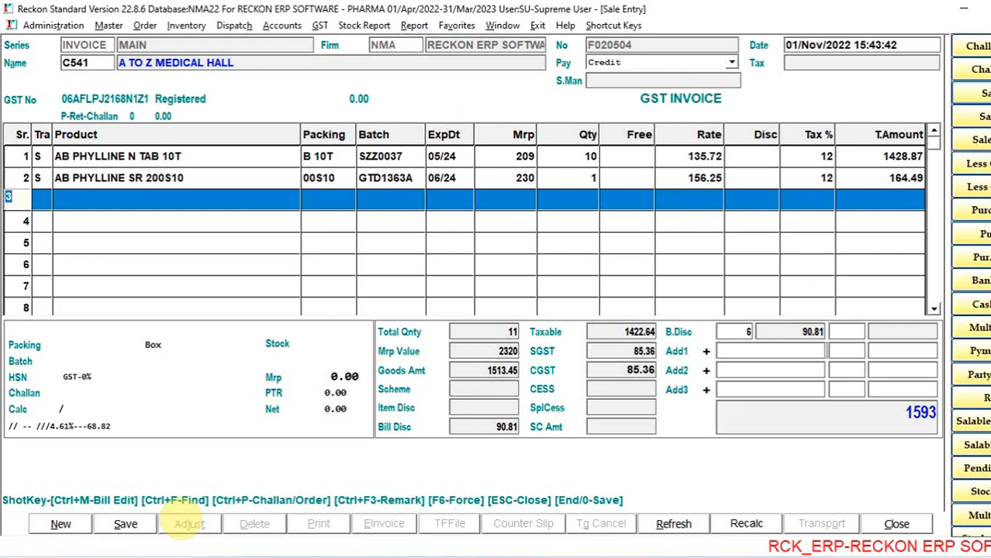
- Save the invoice, accept the print details with one original copy, and start a blank invoice
click(144, 522)
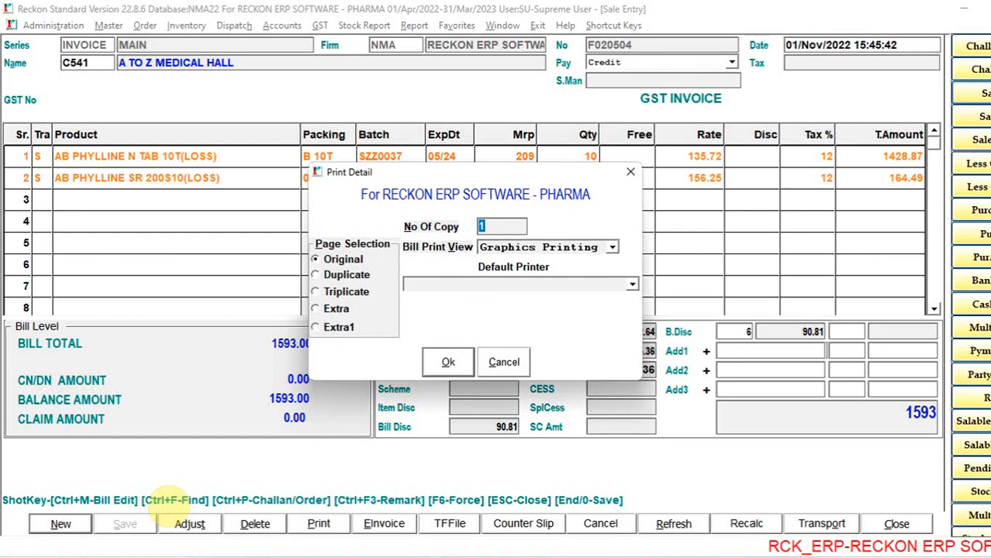
key(Return)
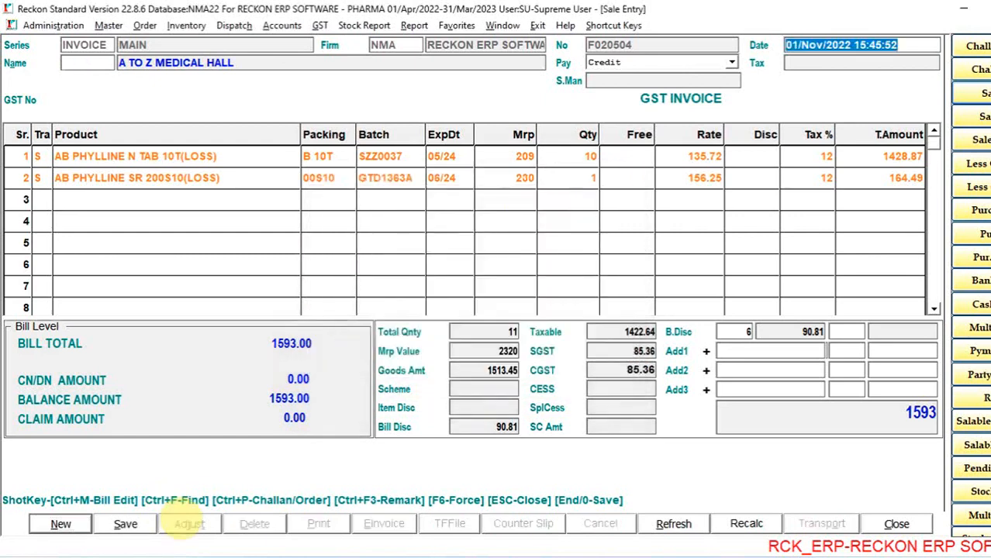
key(Return)
- Look through the AB PHYLLINE items in the item list for A TO Z MEDICAL HALL and close the sale entry
key(Return)
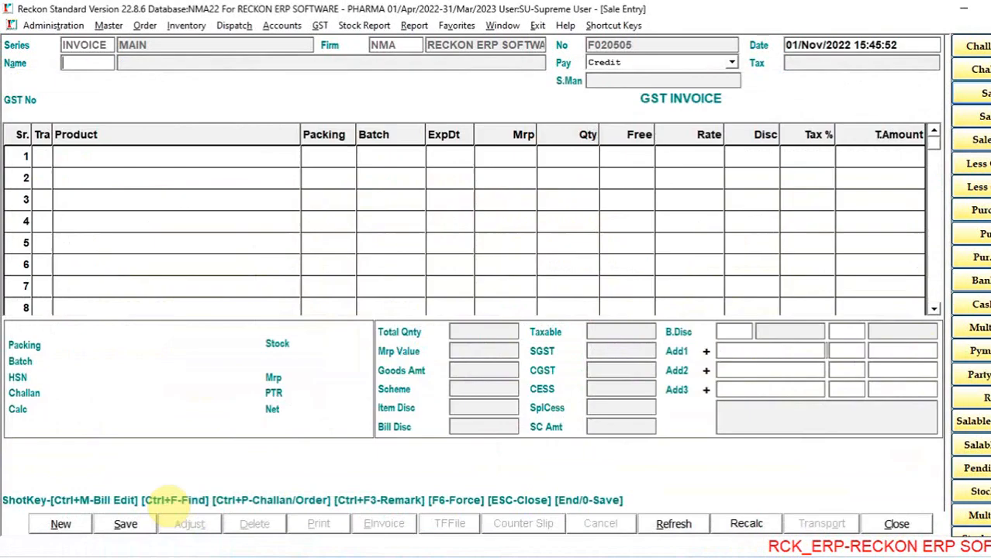
key(Return)
key(Return)
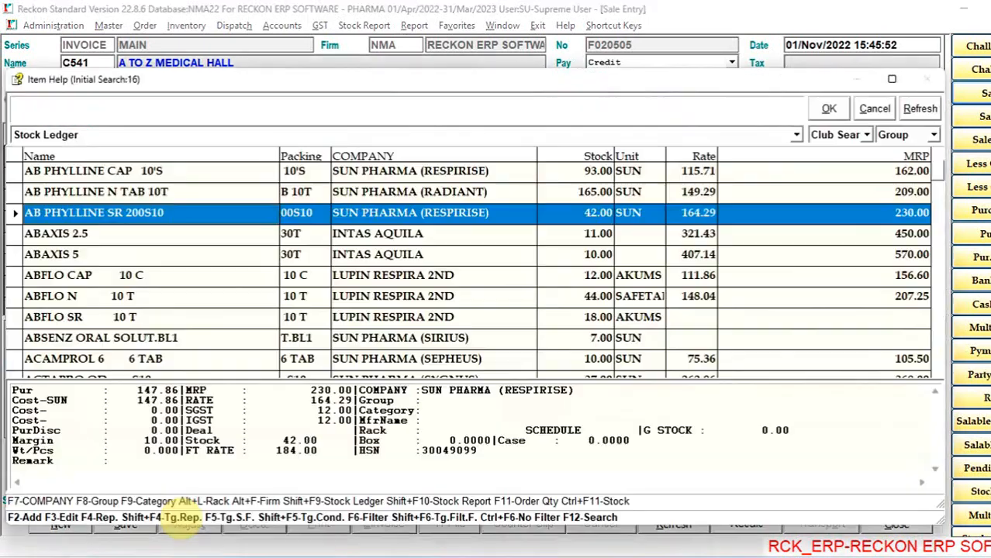
key(Down)
key(Up)
key(Up)
key(Up)
key(Down)
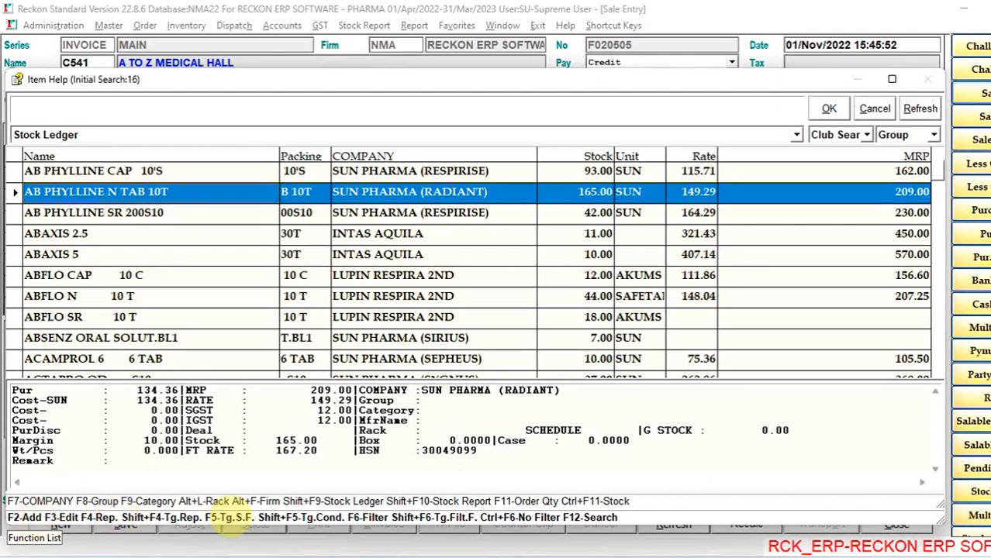
click(37, 534)
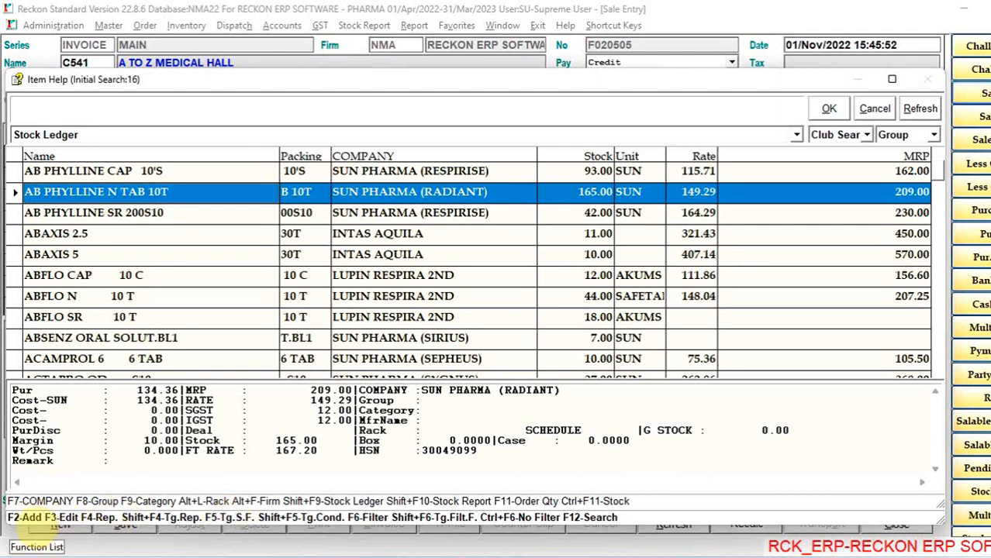
key(Escape)
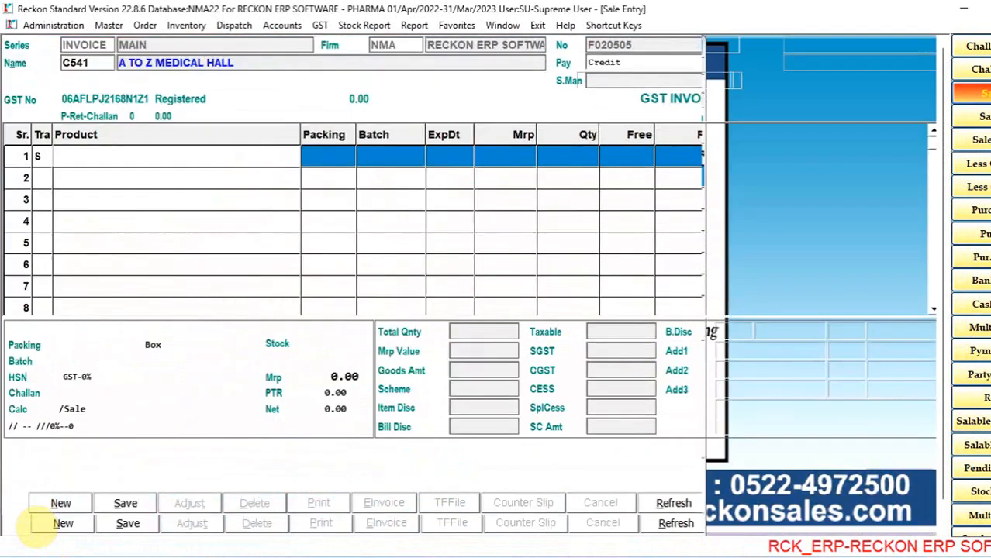
- Open and close the item entry form, and review the monthly stock ledger of AB PHYLLINE CAP 10'S for 2022-2023
key(F3)
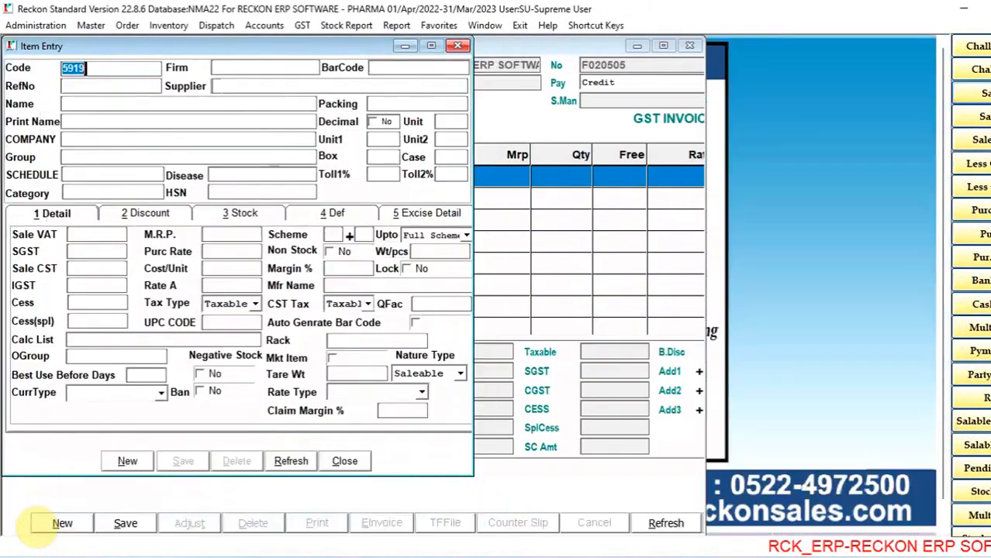
key(Escape)
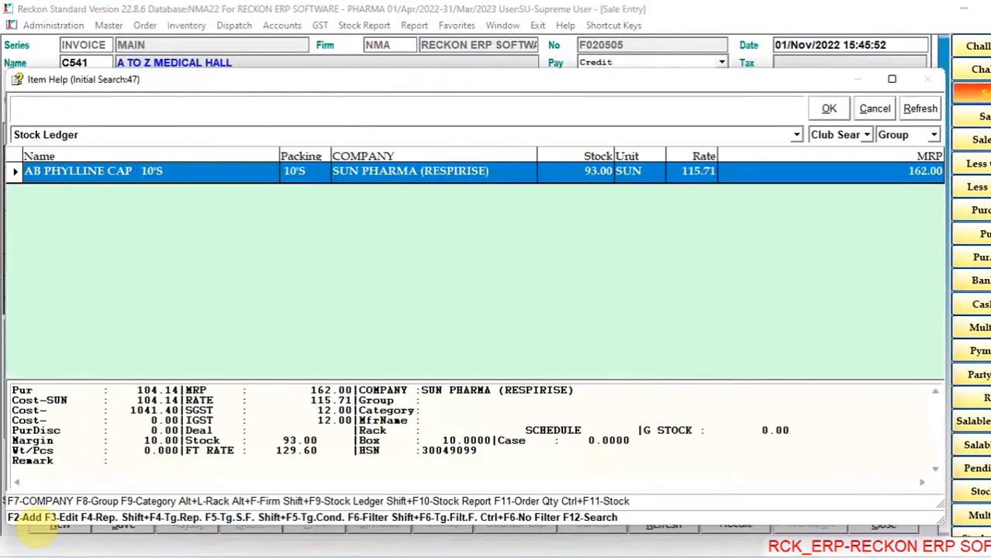
key(shift+F9)
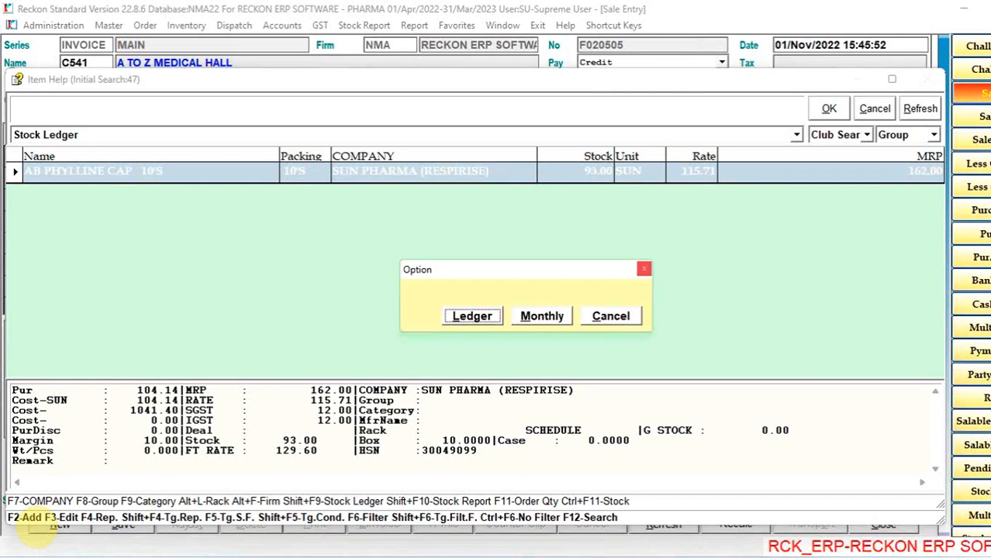
key(Right)
key(Return)
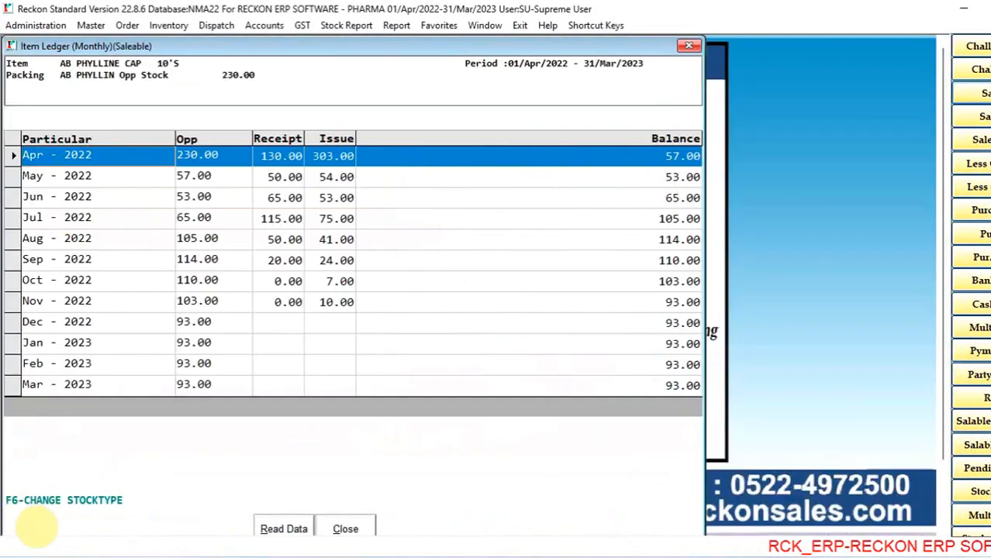
key(Down)
key(Down)
key(Up)
key(Up)
key(Down)
key(Down)
key(Down)
key(Up)
key(Up)
key(Up)
- Open the item's April 2022 ledger, view the 13-04 sale bill of NEEL KANTH MEDICAL HALL, and return to the item list
key(Escape)
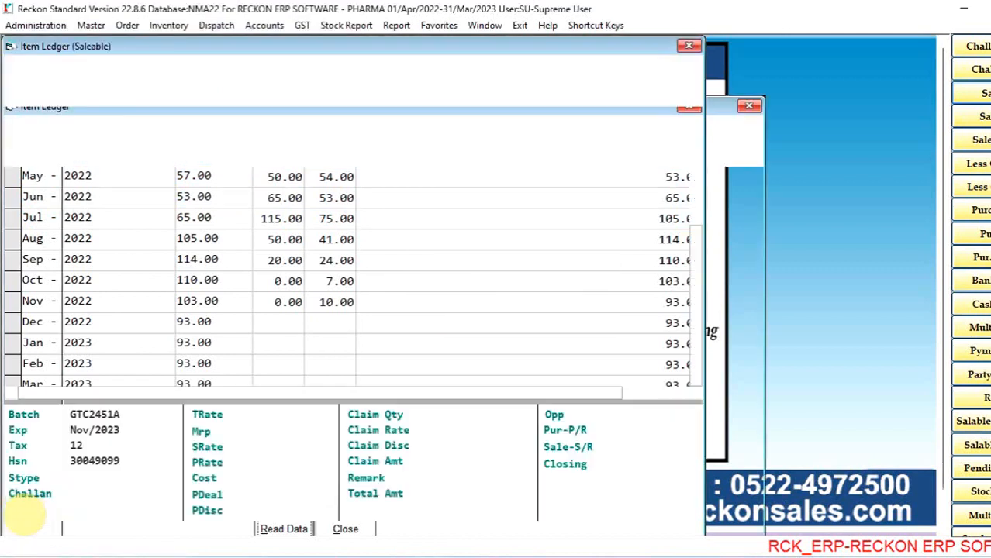
key(Up)
key(Up)
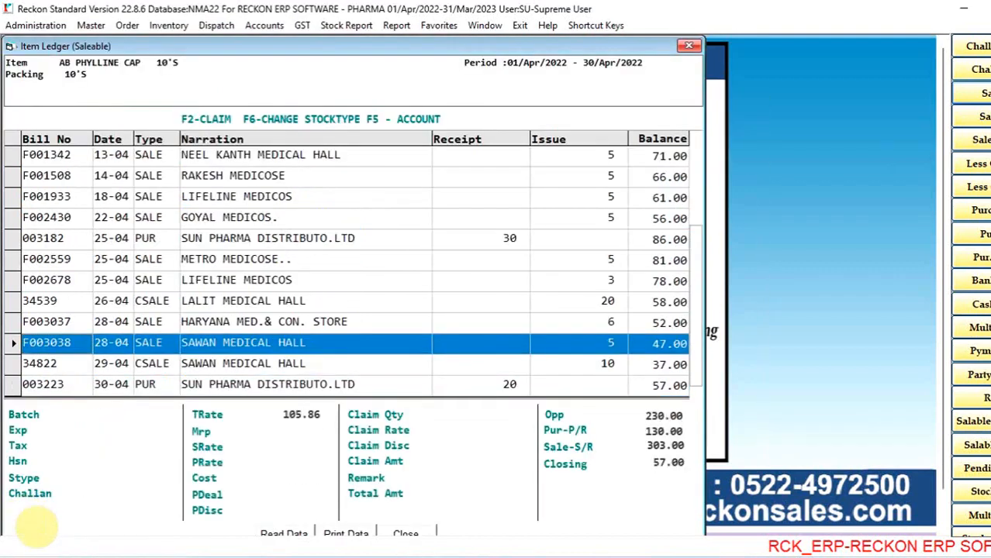
key(Up)
key(Up)
key(Up)
key(Up)
key(Up)
key(Up)
key(Up)
key(Up)
key(Up)
key(Return)
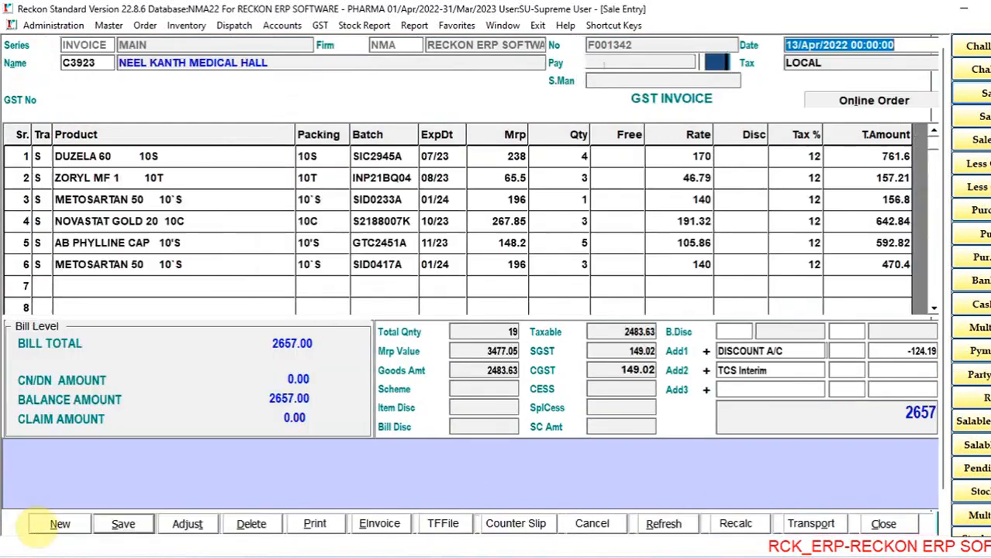
key(Escape)
key(Return)
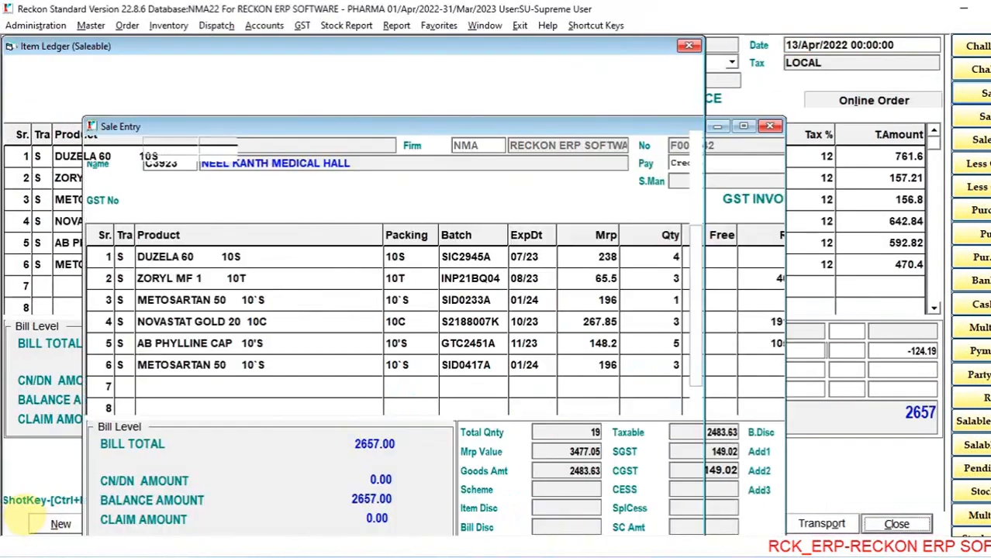
key(Escape)
- Add AB PHYLLINE CAP 10'S, batch GTC2451A, quantity 1, to the A TO Z MEDICAL HALL invoice and save it
key(Escape)
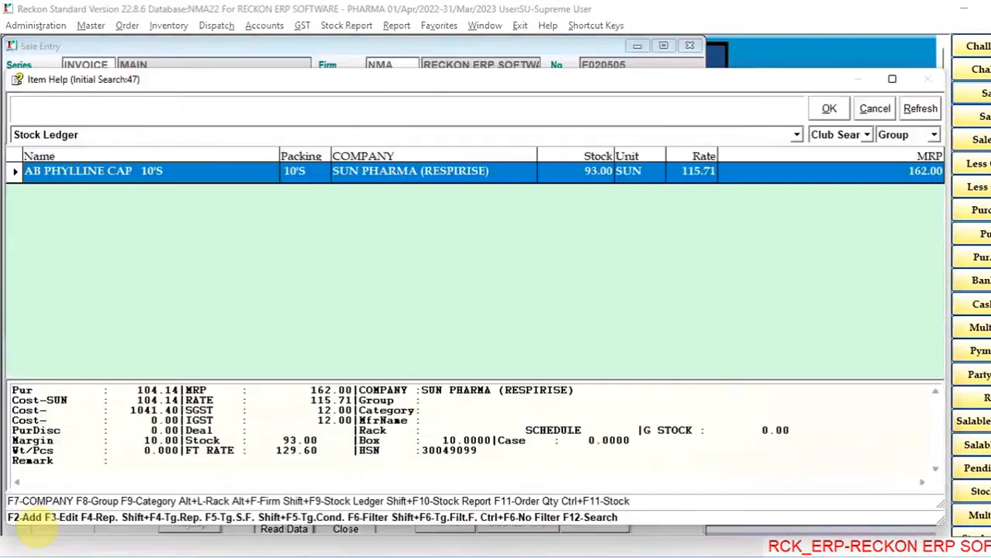
key(Escape)
key(End)
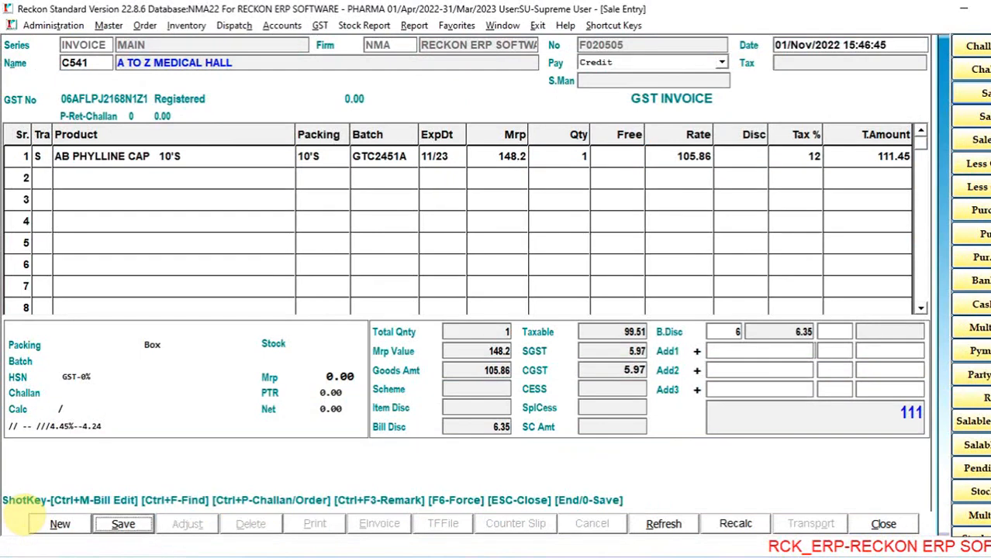
key(Return)
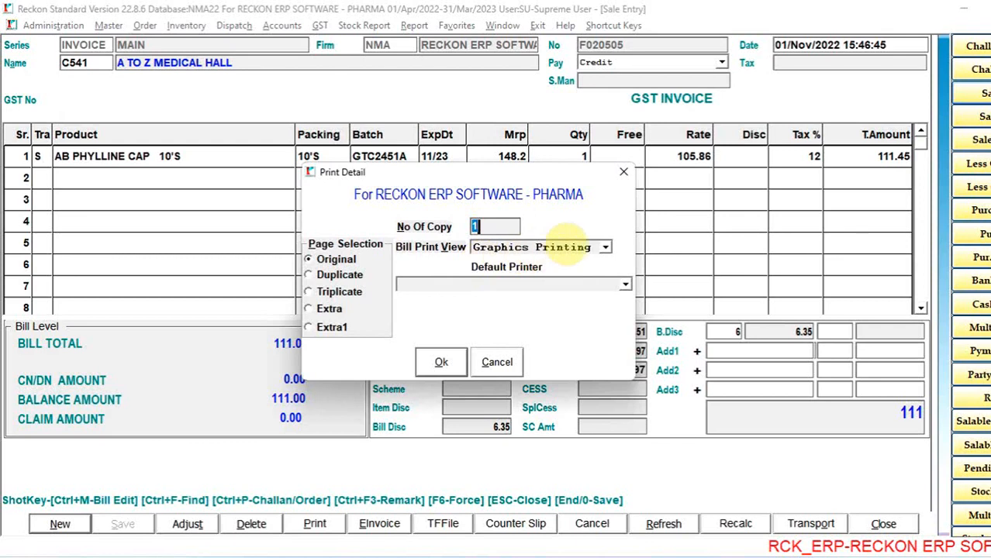
- Set the bill print view to WhatsApp Viewer in the print details
click(607, 247)
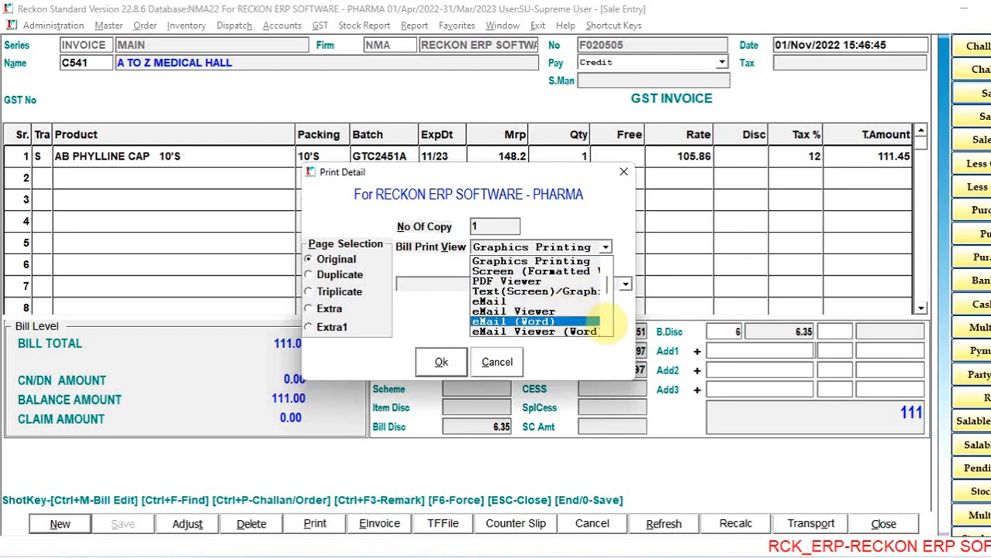
click(607, 326)
click(606, 324)
click(606, 324)
click(606, 324)
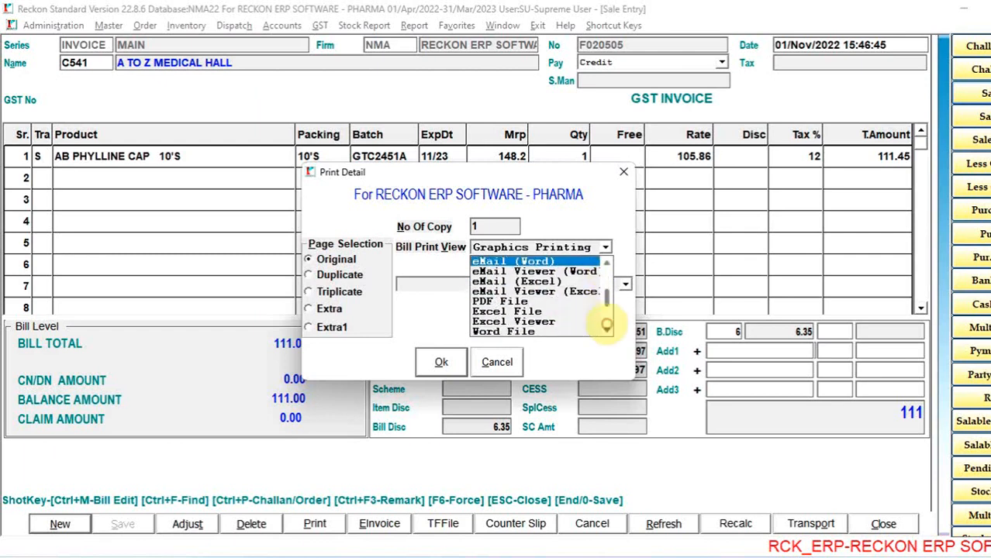
click(606, 325)
click(607, 325)
click(606, 325)
click(606, 325)
click(606, 325)
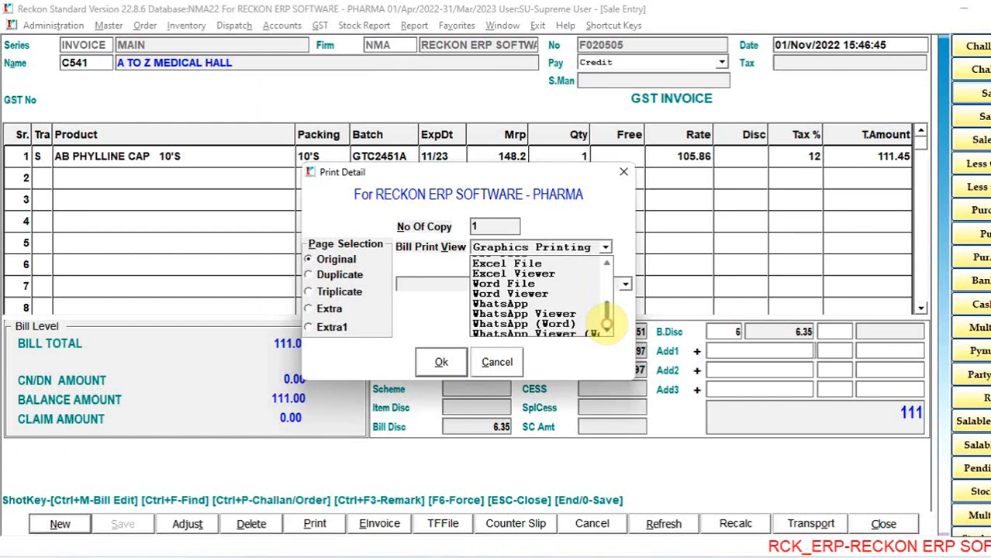
click(578, 311)
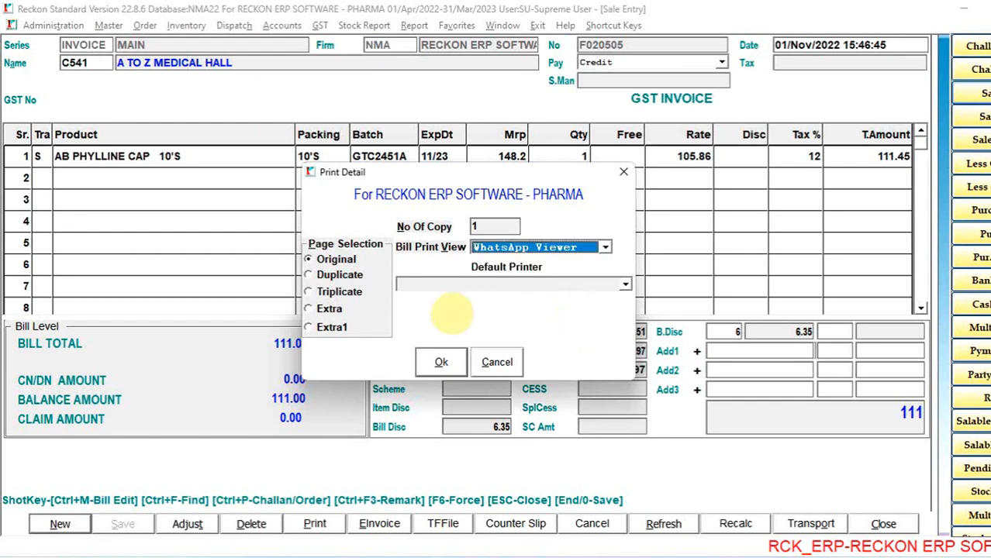
- Accept the print details, go to the recipient list of the WhatsApp document, and close the document without sending
click(441, 362)
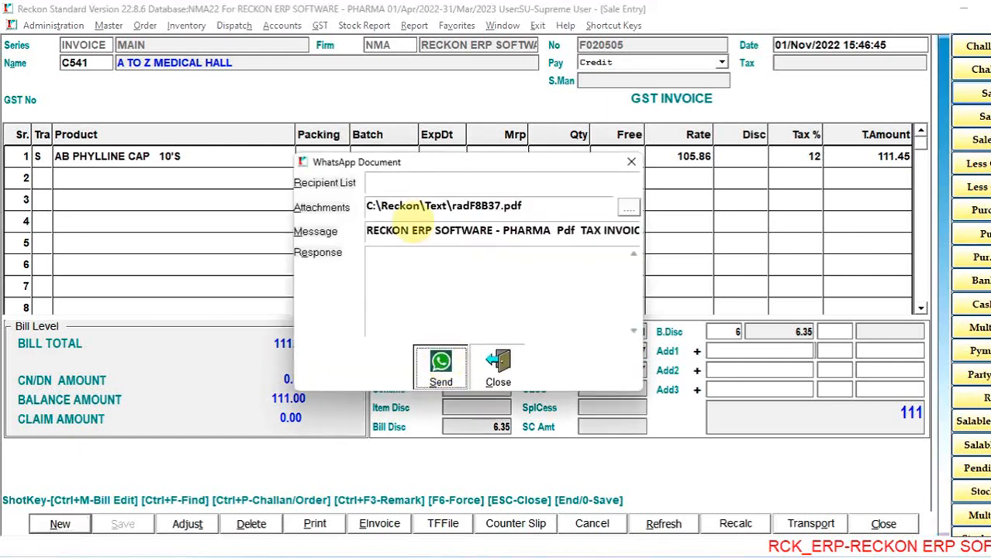
click(395, 179)
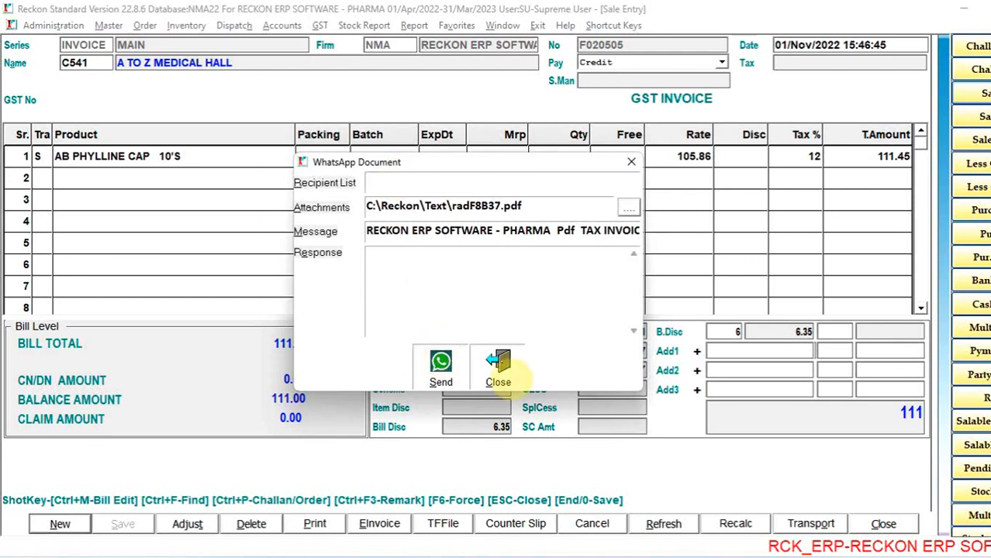
click(500, 372)
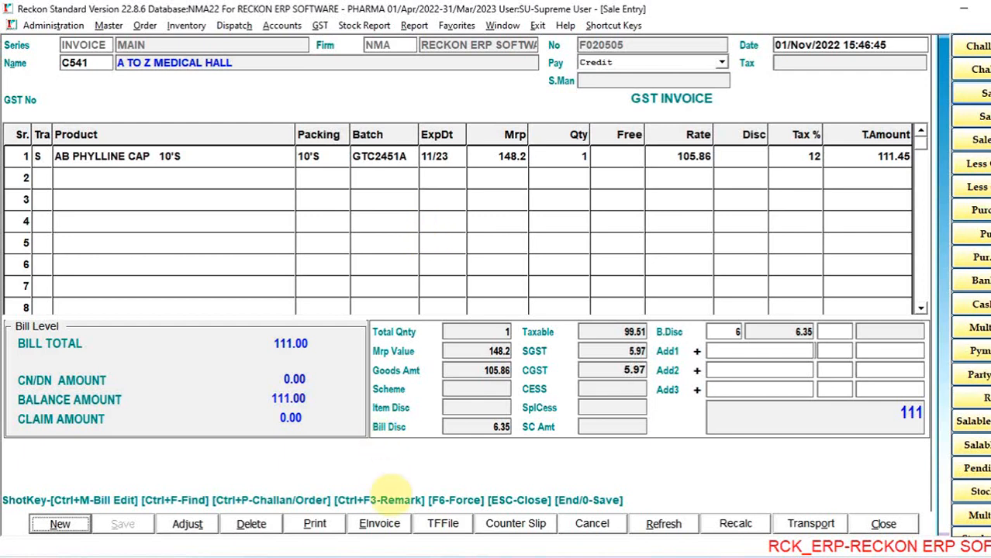
- Check the invoice's e-way bill details, and open the A TO Z MEDICAL HALL account entry at its distance field
click(383, 523)
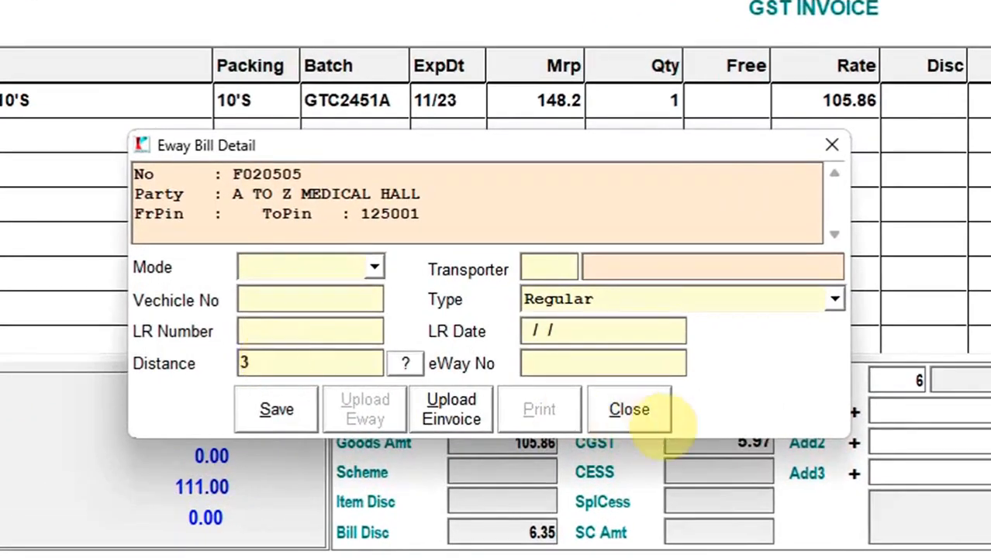
click(648, 418)
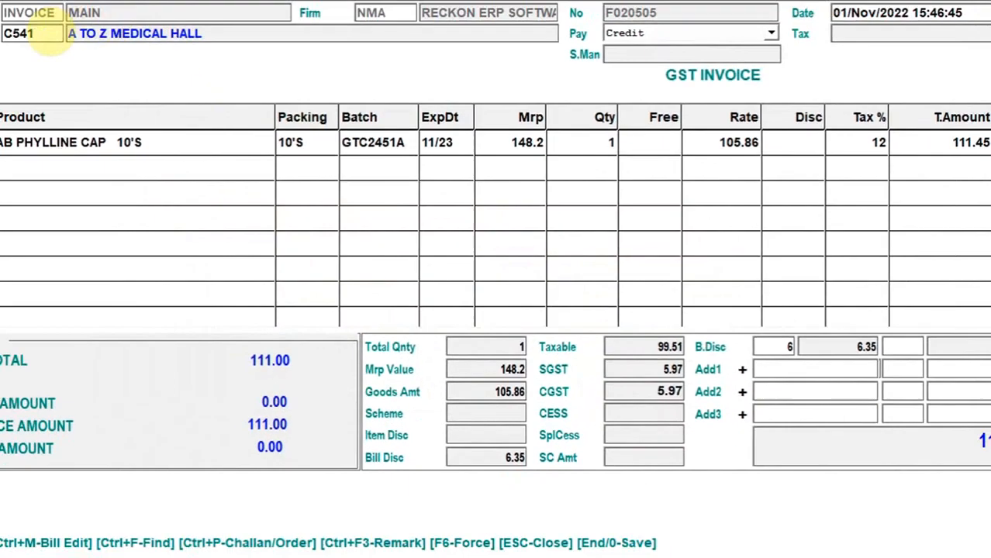
click(45, 35)
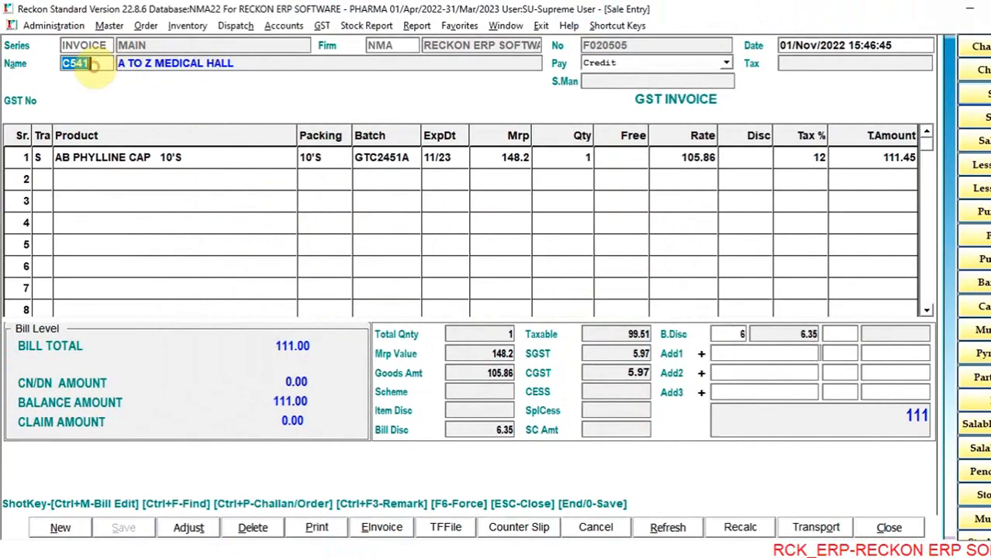
key(Return)
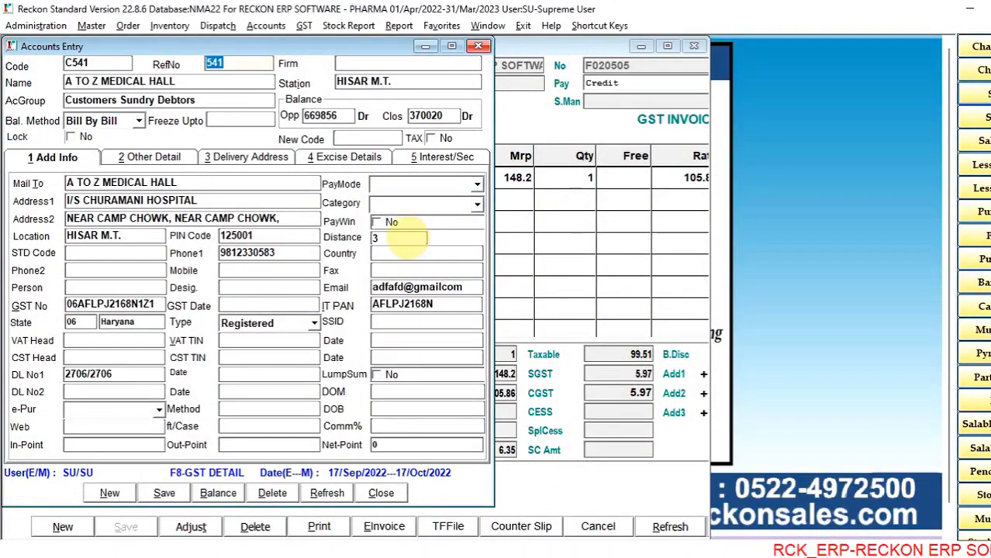
click(378, 237)
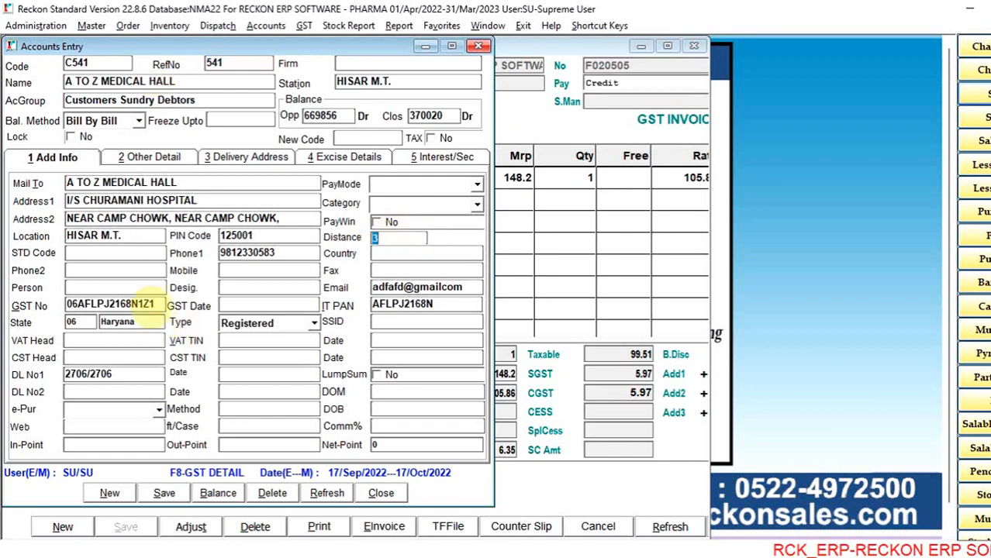
- Try changing the last character of the customer's GST number to 0 and decline to continue with it
click(150, 303)
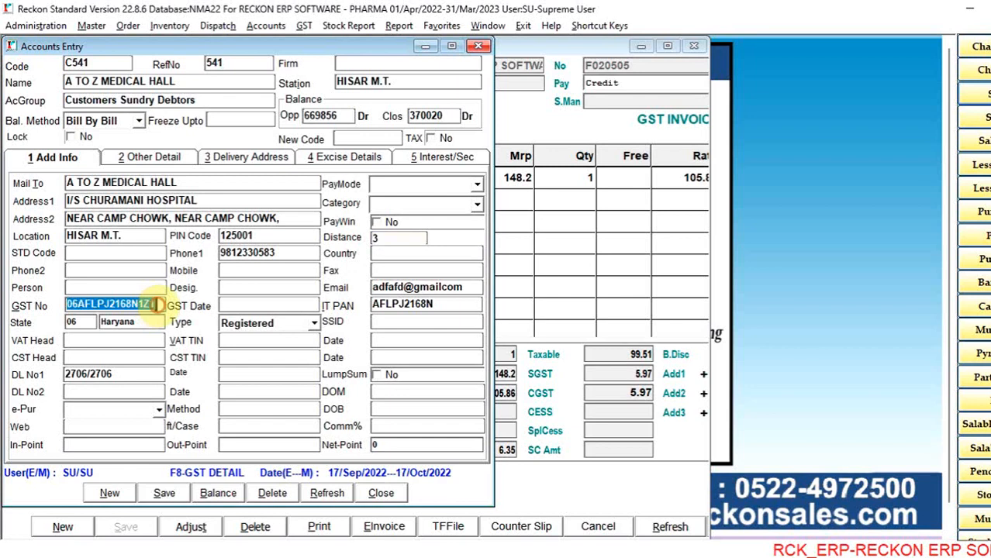
key(End)
key(BackSpace)
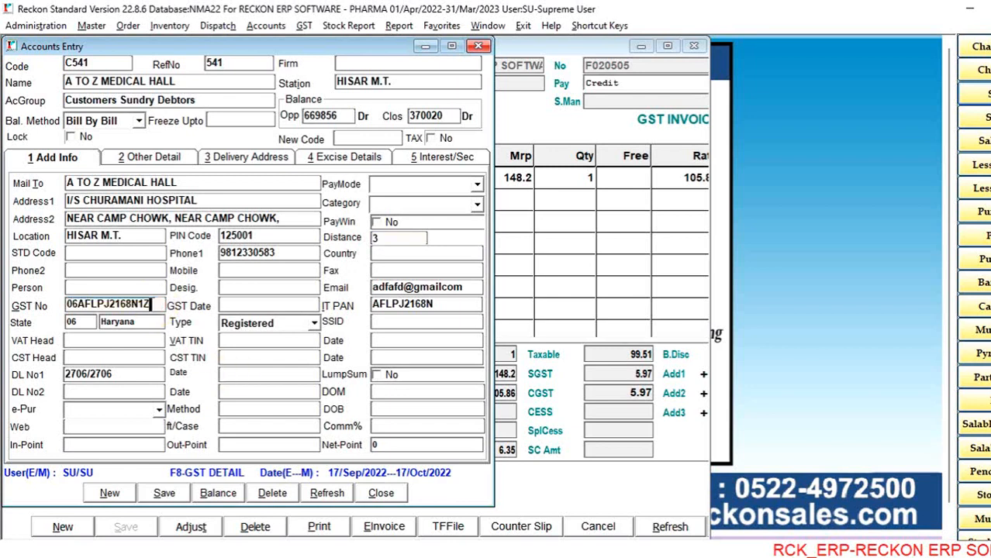
text(0)
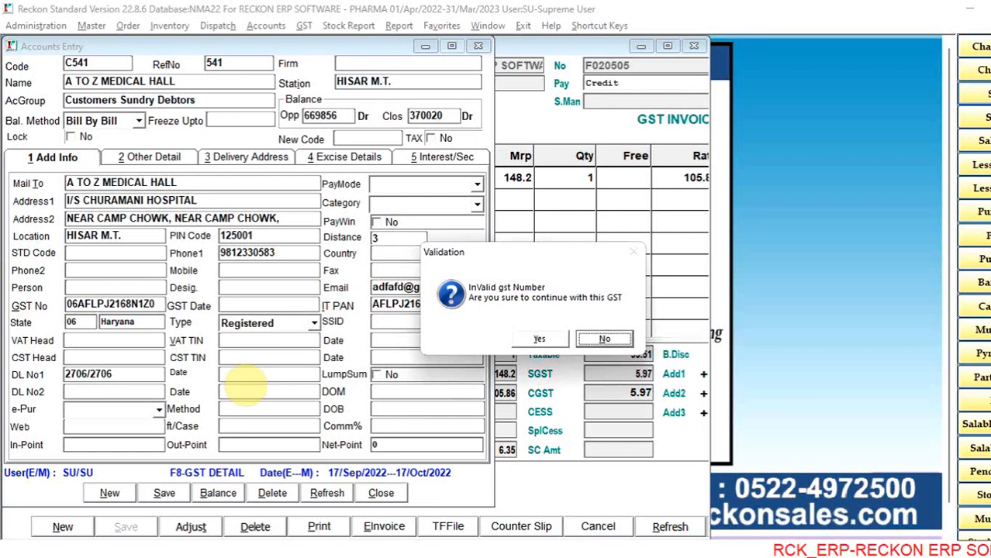
key(Return)
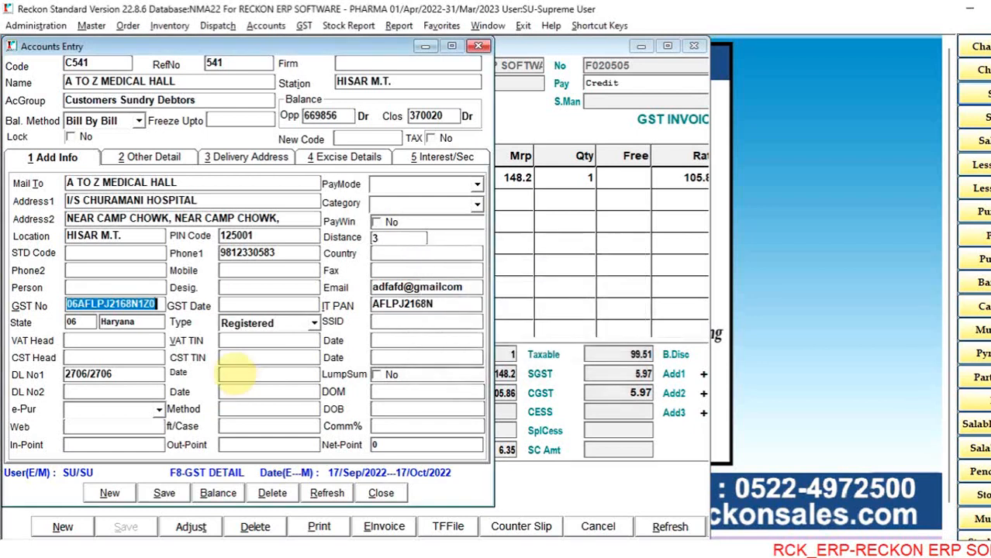
- Set the last character of the customer's GST number back to 1 and check the number from the GST server
key(End)
key(BackSpace)
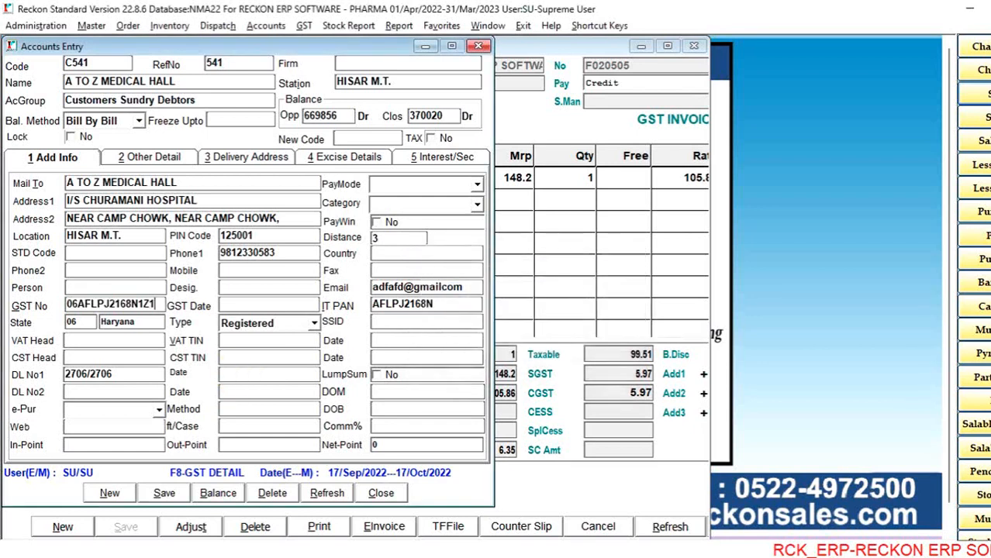
text(1)
key(Return)
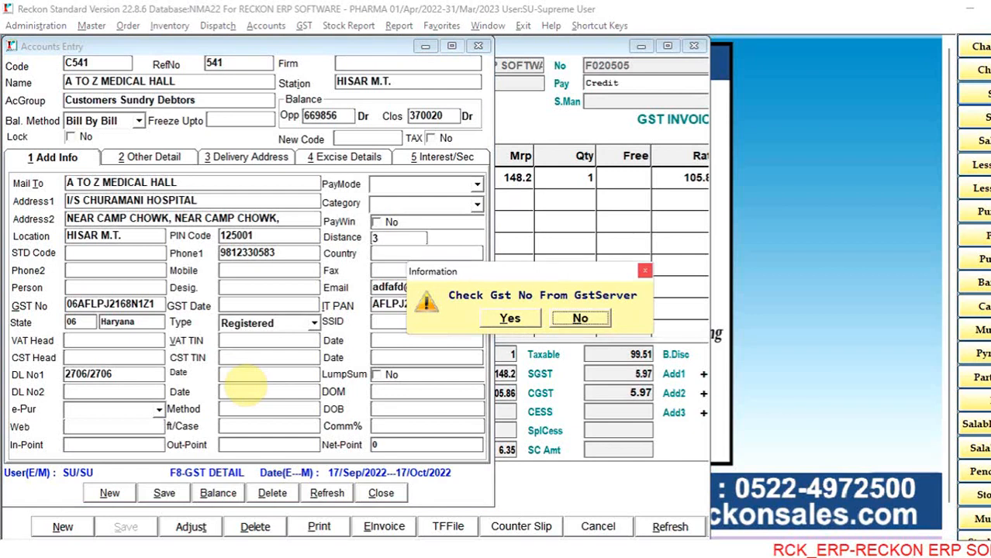
key(Left)
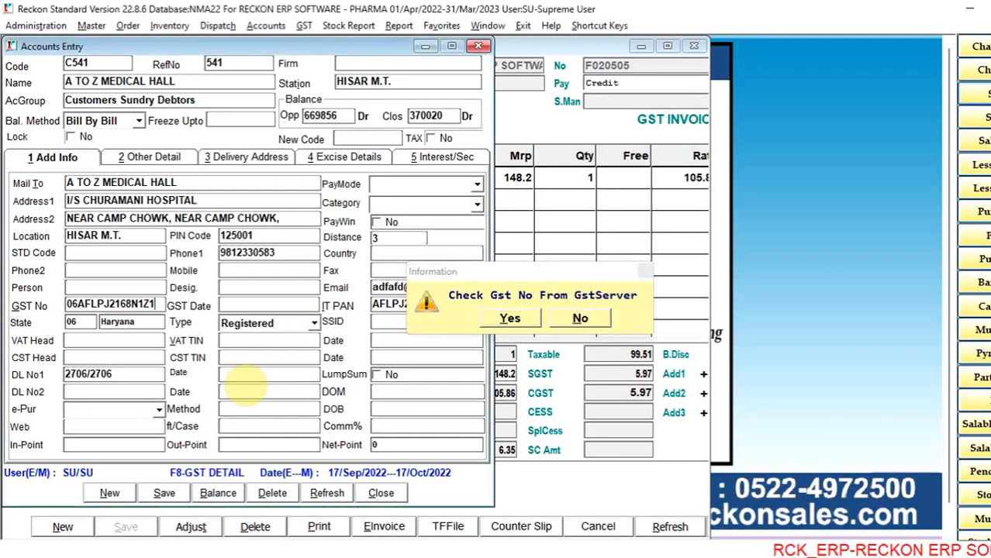
key(Return)
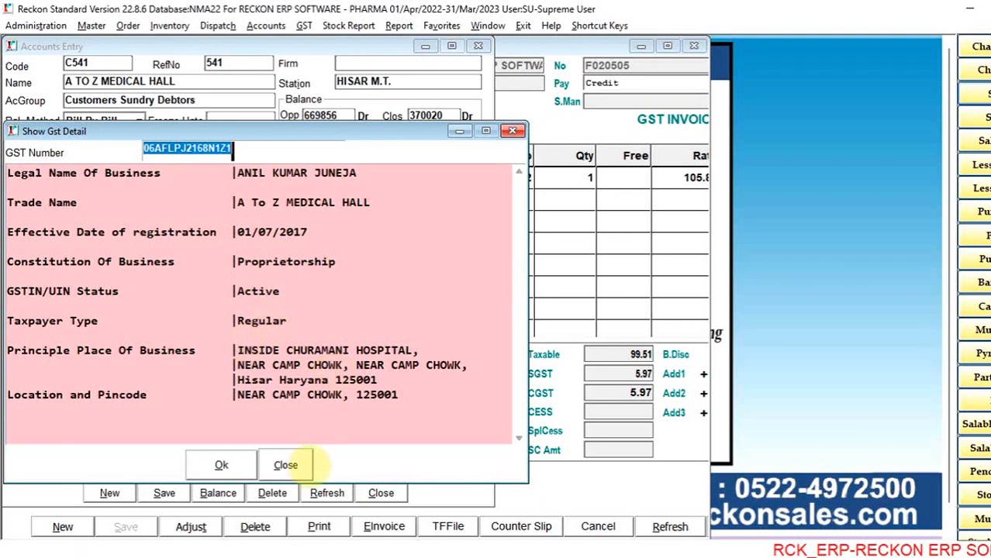
- Replace the customer's existing account details with the fetched GST details and close the account entry
click(285, 466)
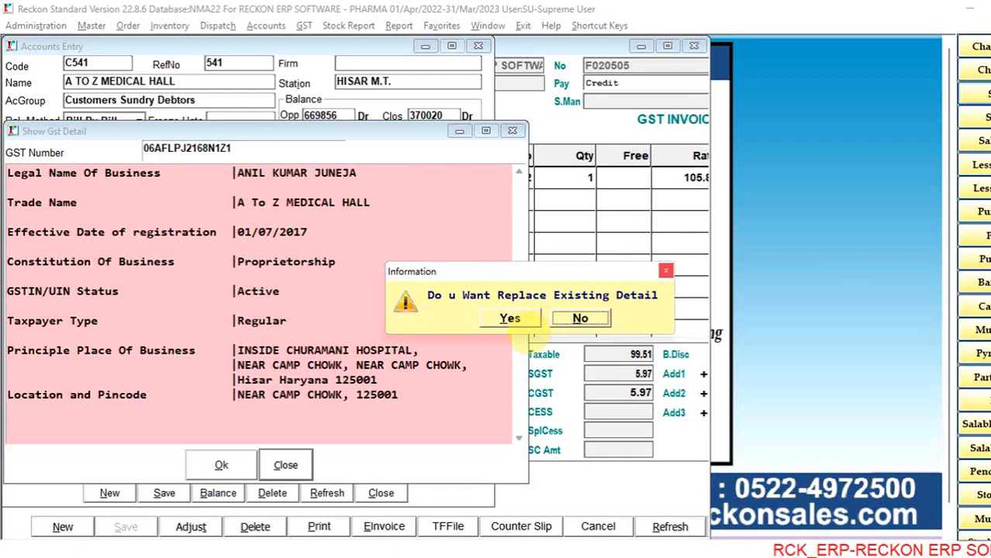
click(510, 318)
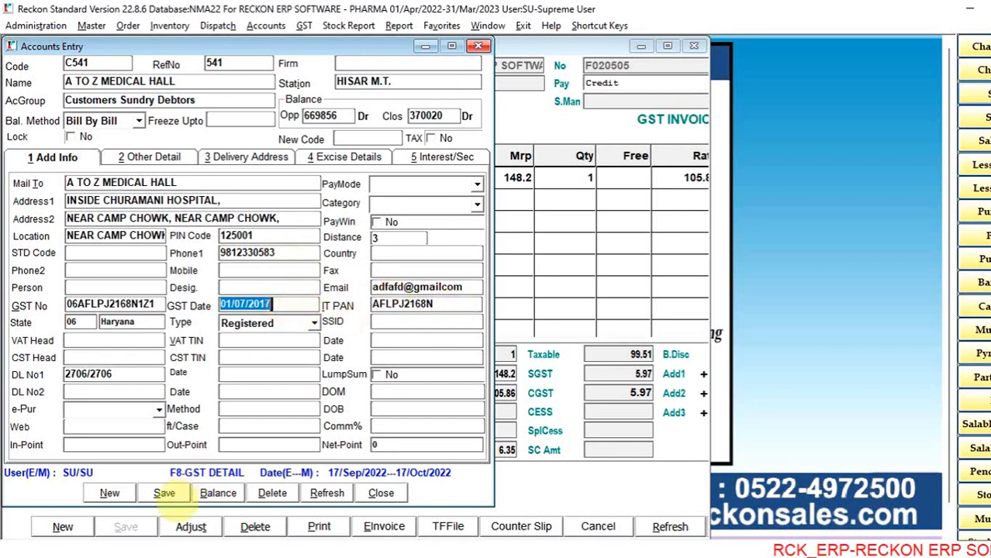
click(381, 493)
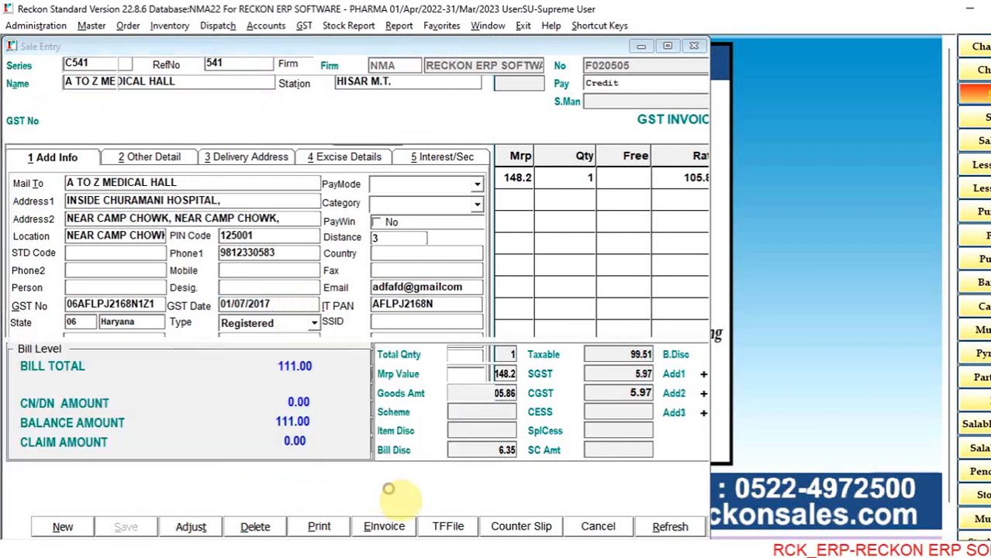
key(Return)
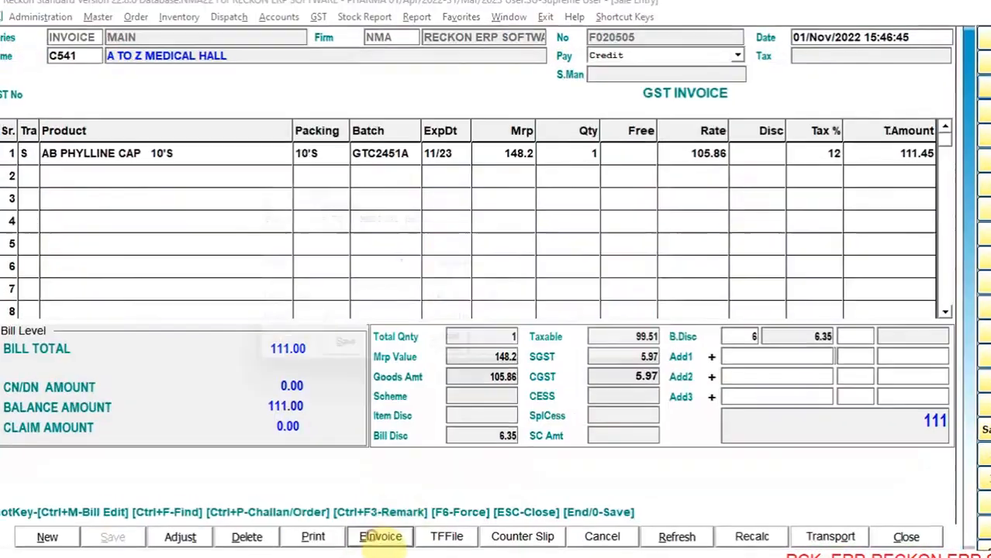
- Open the invoice's e-way bill details and check the available transport modes and the vehicle number field
click(379, 536)
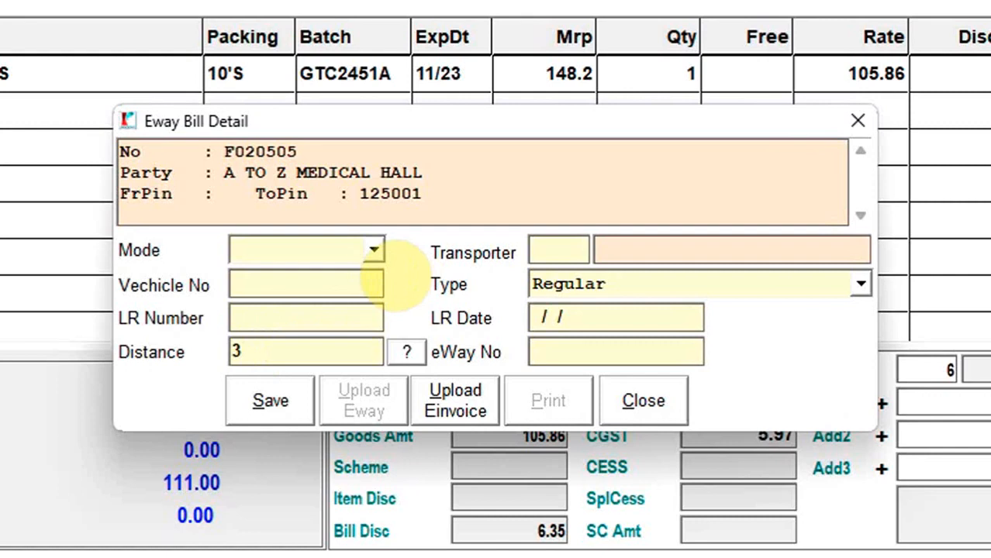
click(373, 249)
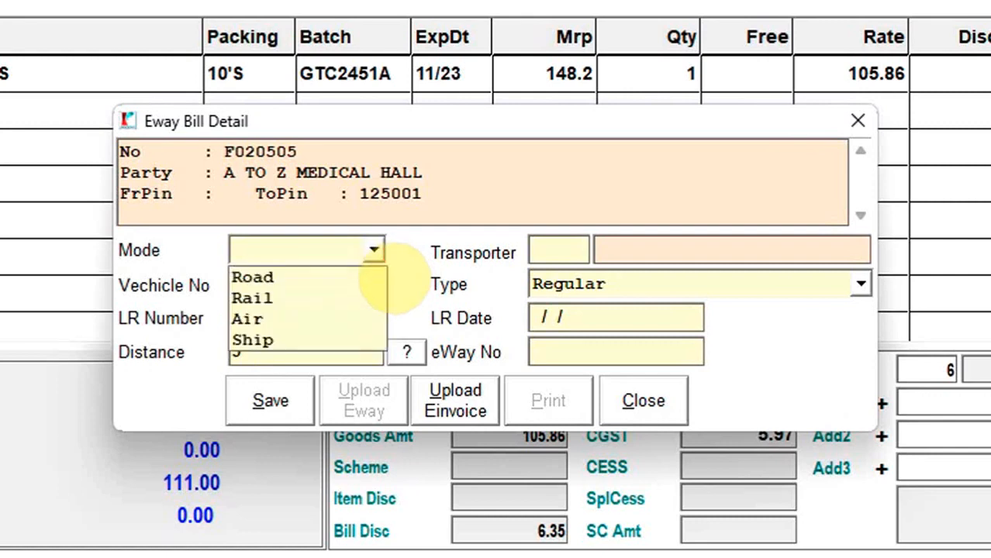
click(375, 242)
click(299, 282)
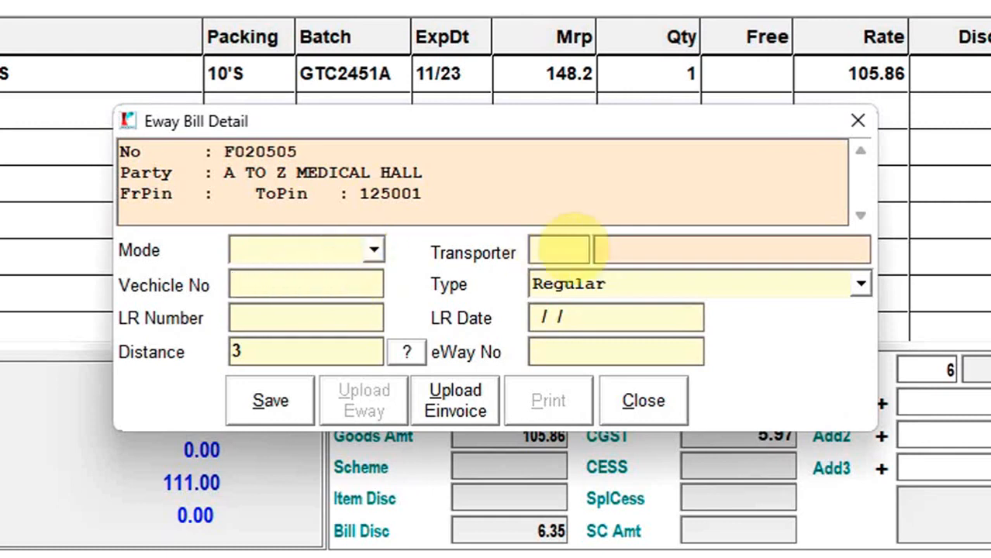
- View the GST number field in the listed transporter's entry, and leave the transporter selection without choosing one
click(563, 248)
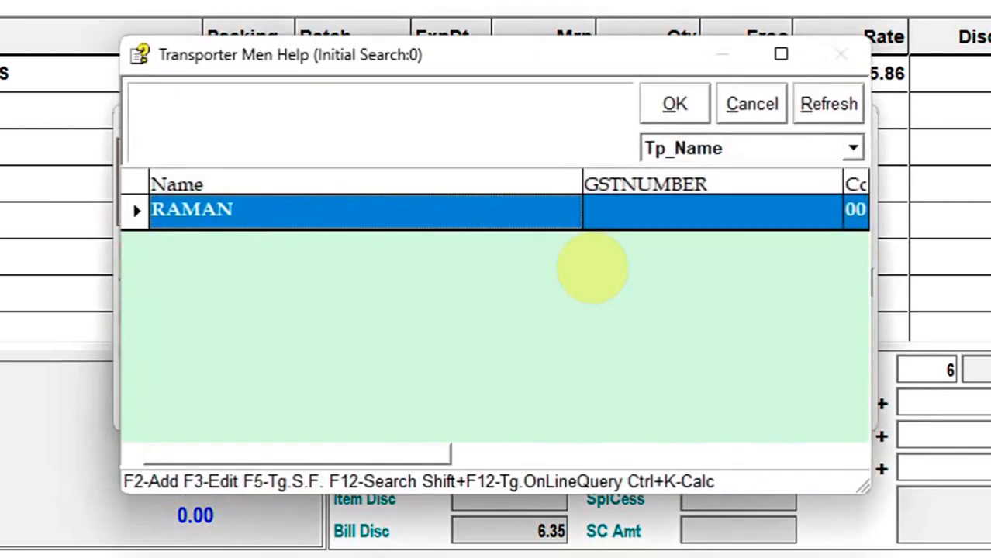
key(F3)
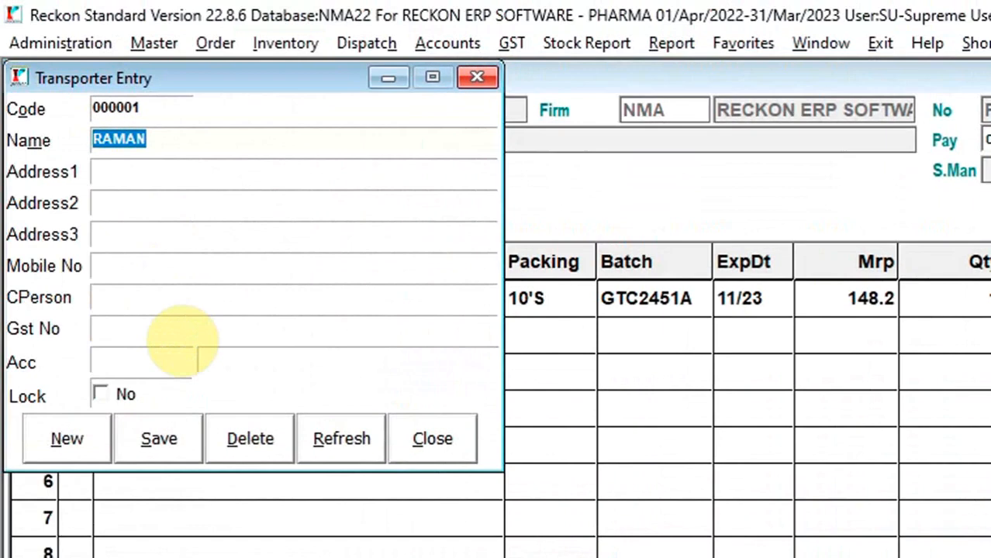
click(177, 337)
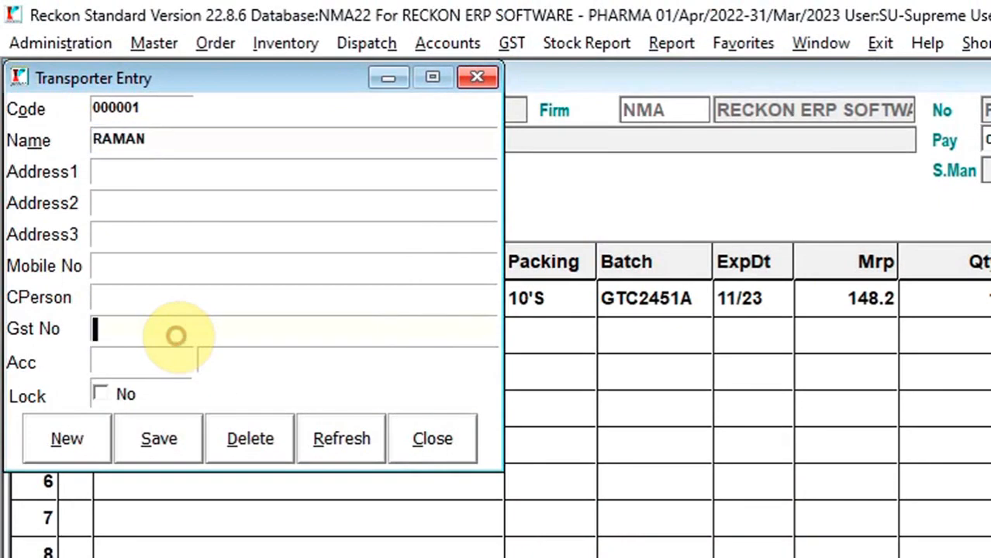
click(440, 445)
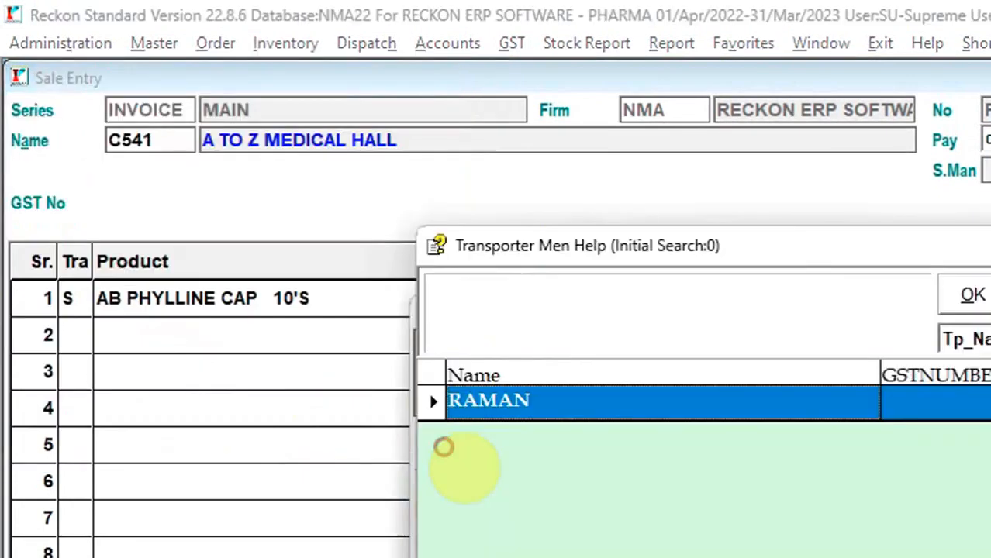
click(910, 204)
key(Return)
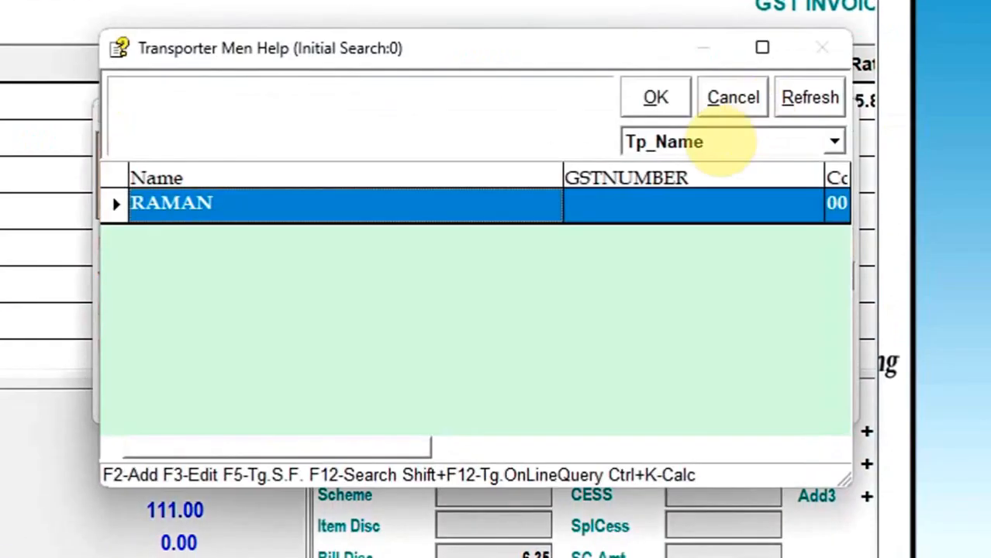
click(733, 100)
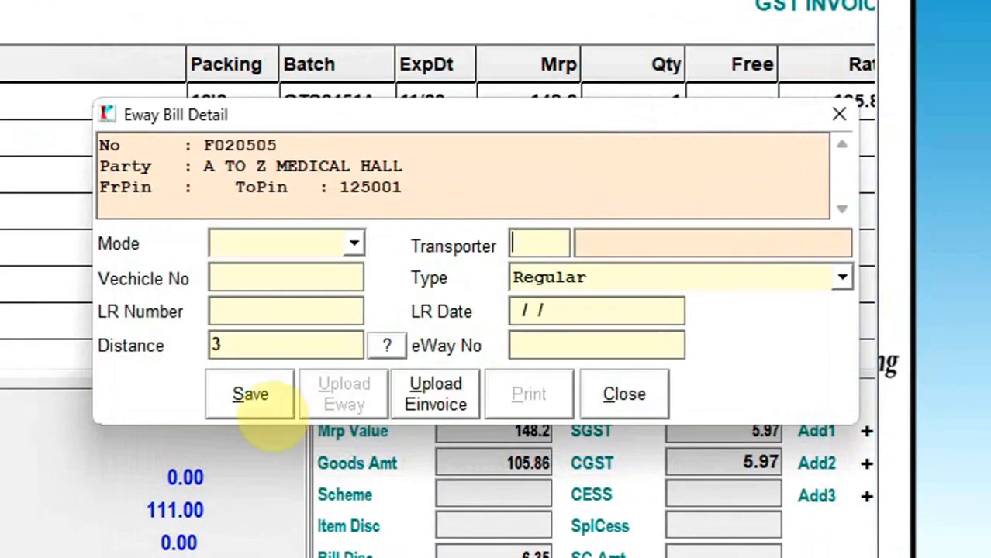
- Save the invoice's e-way bill details and upload the e-way bill
click(249, 395)
click(350, 394)
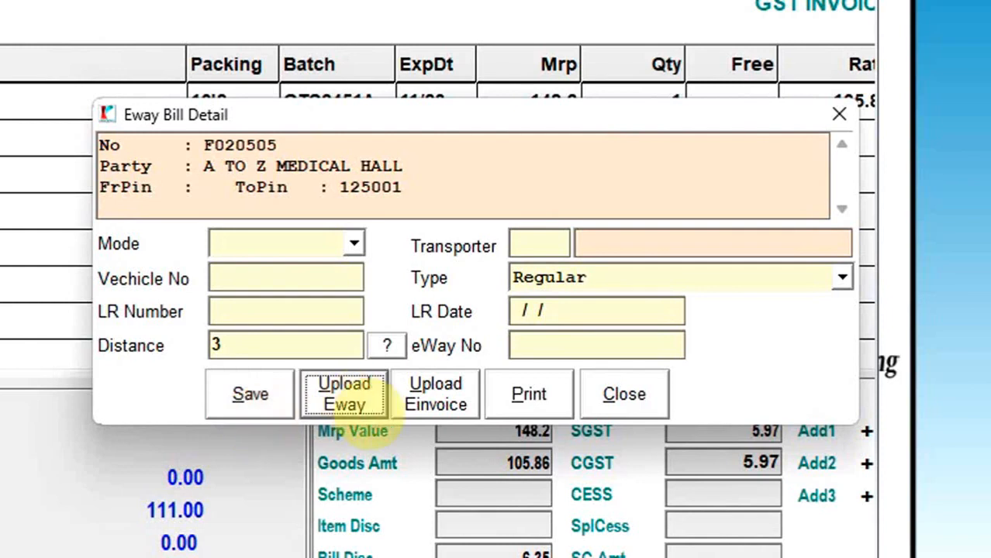
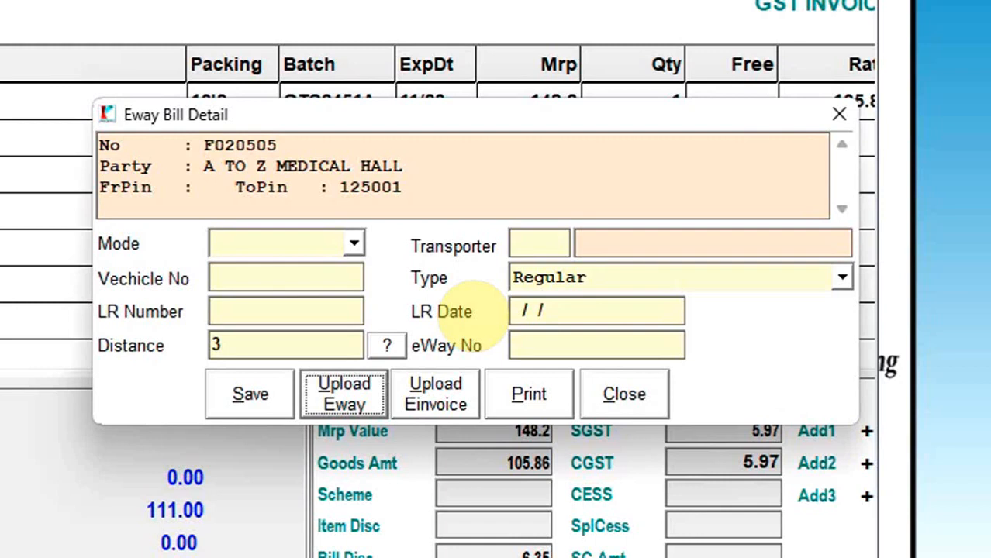
- Close the e-way bill details, then view the invoice's transporter details and leave them without saving
click(630, 397)
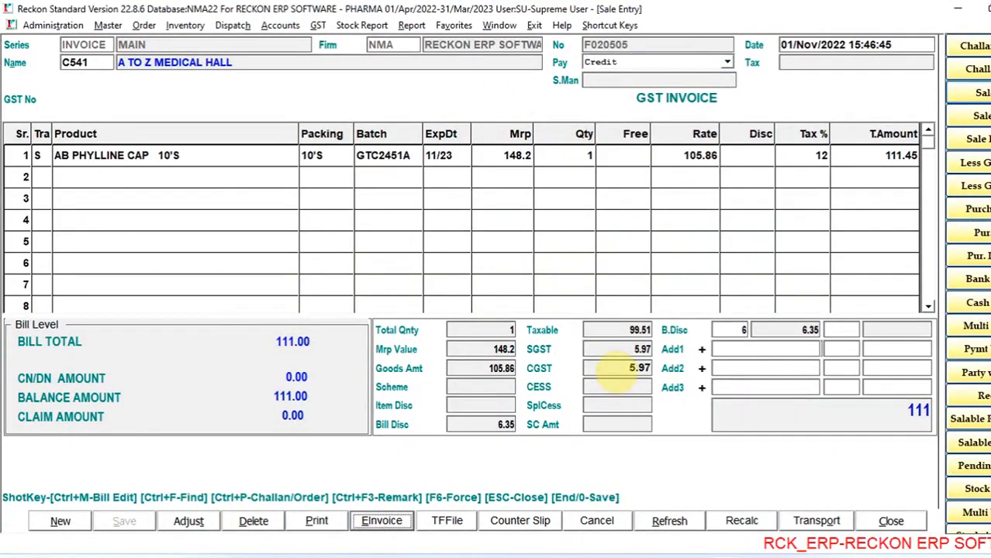
click(816, 521)
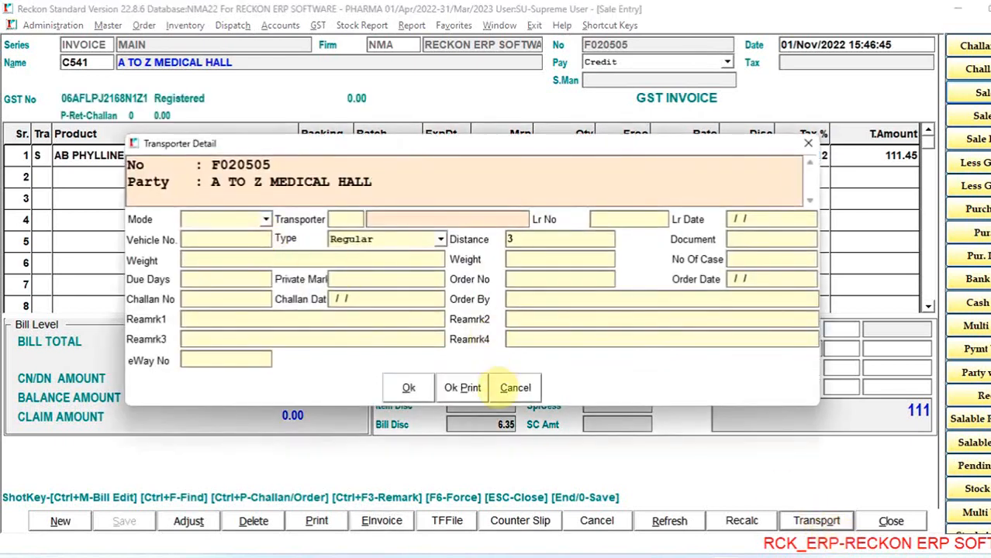
click(514, 387)
click(538, 313)
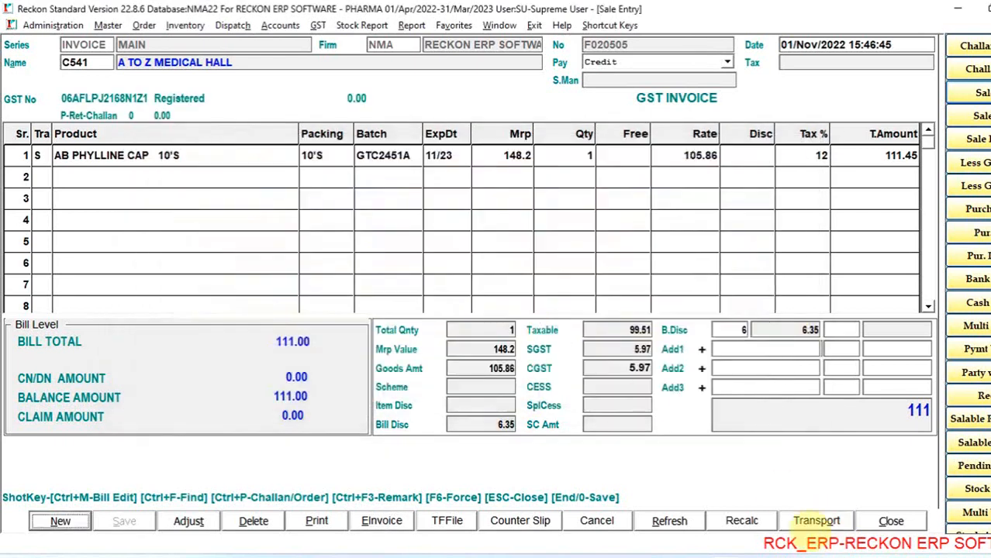
- Close the A TO Z MEDICAL HALL sale bill and open the Sale Book
click(891, 520)
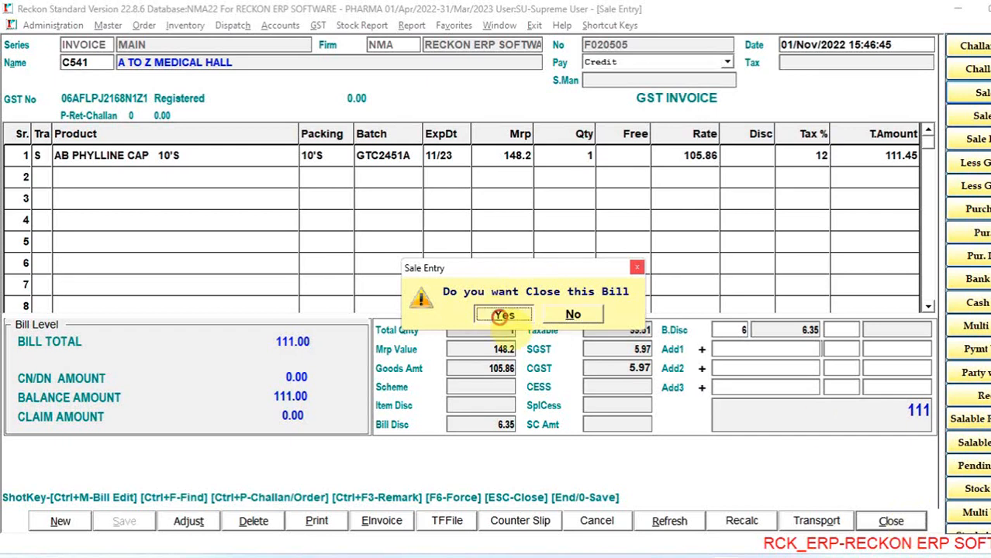
click(503, 316)
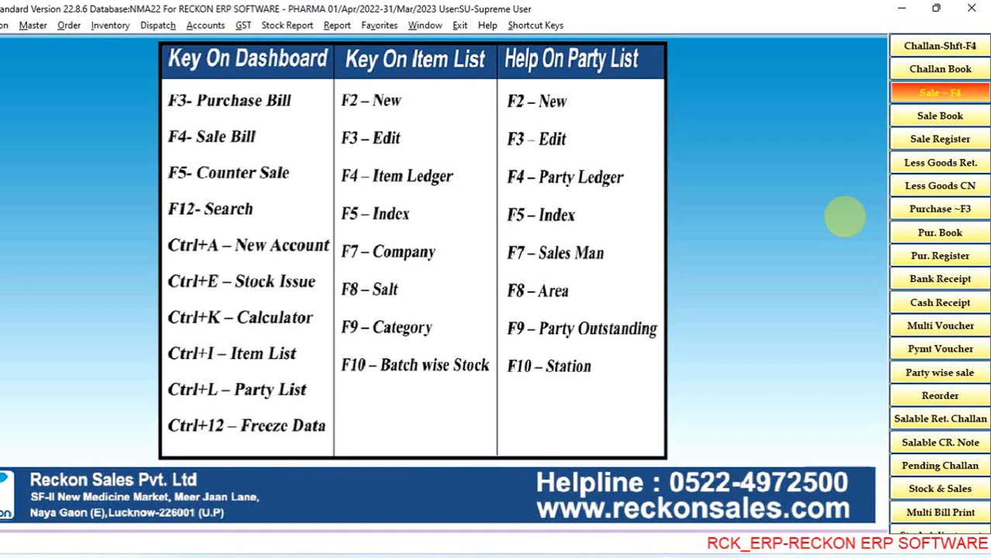
click(940, 116)
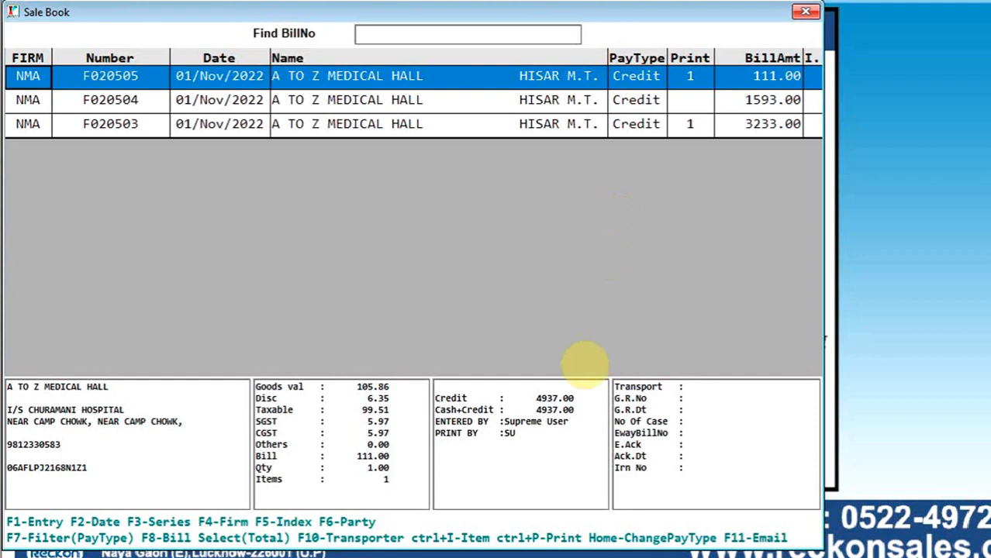
- Examine the credit and combined cash and credit totals shown for the listed A TO Z MEDICAL HALL bills
double_click(529, 399)
drag(529, 399, 579, 391)
click(581, 392)
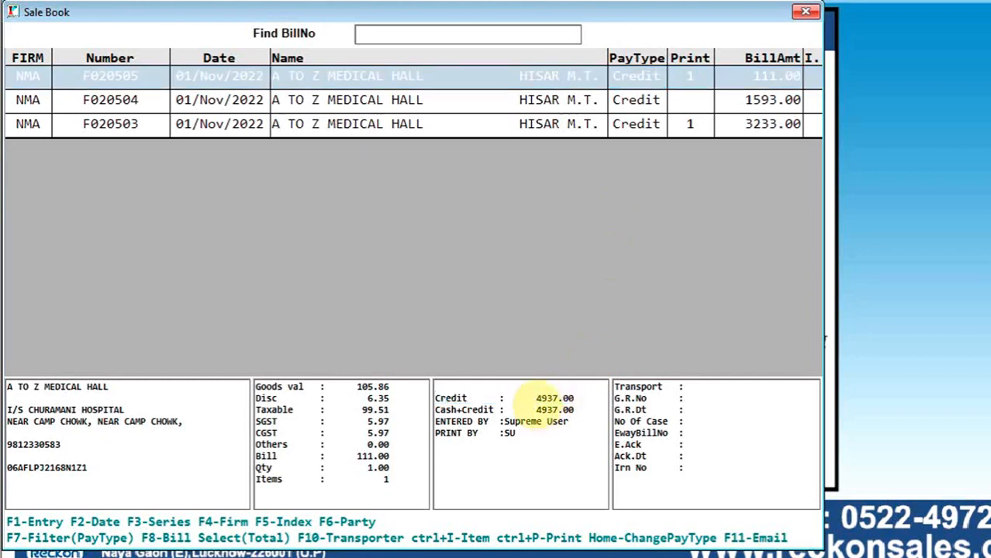
click(451, 290)
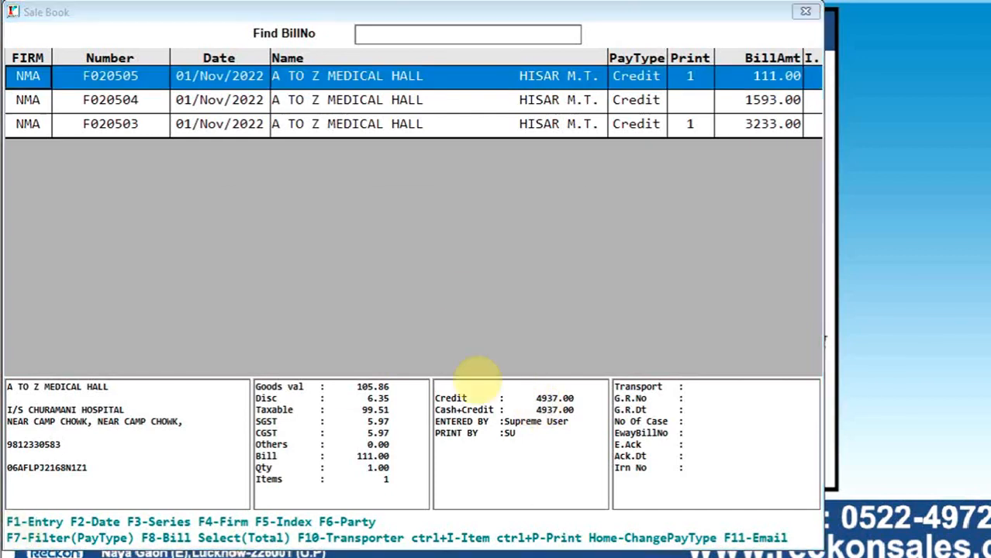
- Set the Sale Book's date range from 10/10/2022 up to 10/10/2022 and list the bills
key(F2)
text(1010)
key(Return)
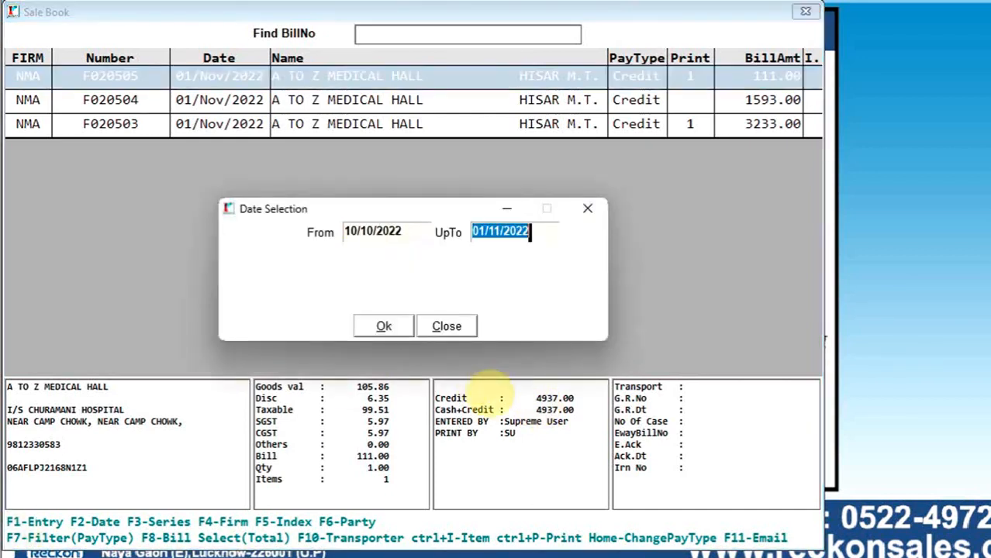
text(1010)
key(Return)
key(Return)
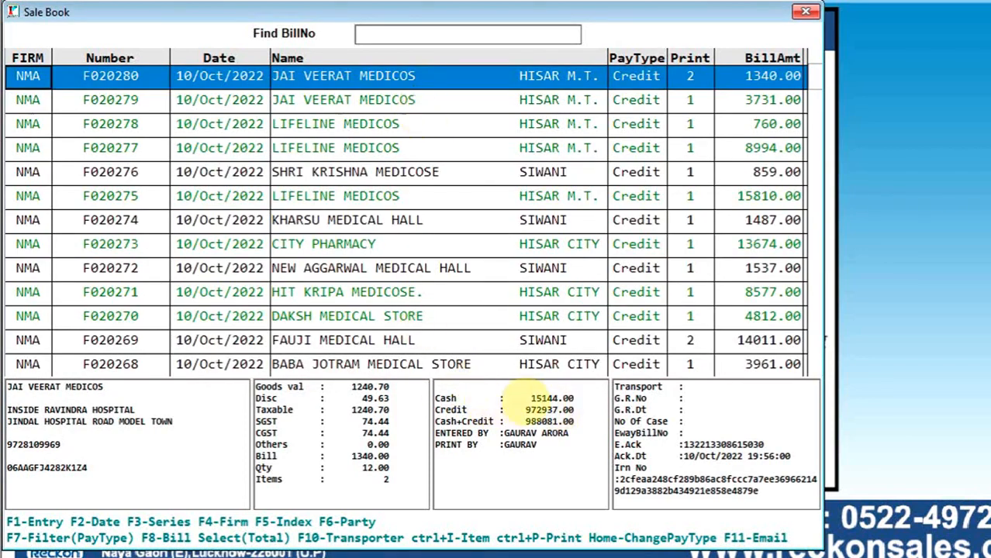
- Check the cash, credit and cash plus credit sale totals for 10/10/2022
click(523, 399)
drag(527, 400, 564, 399)
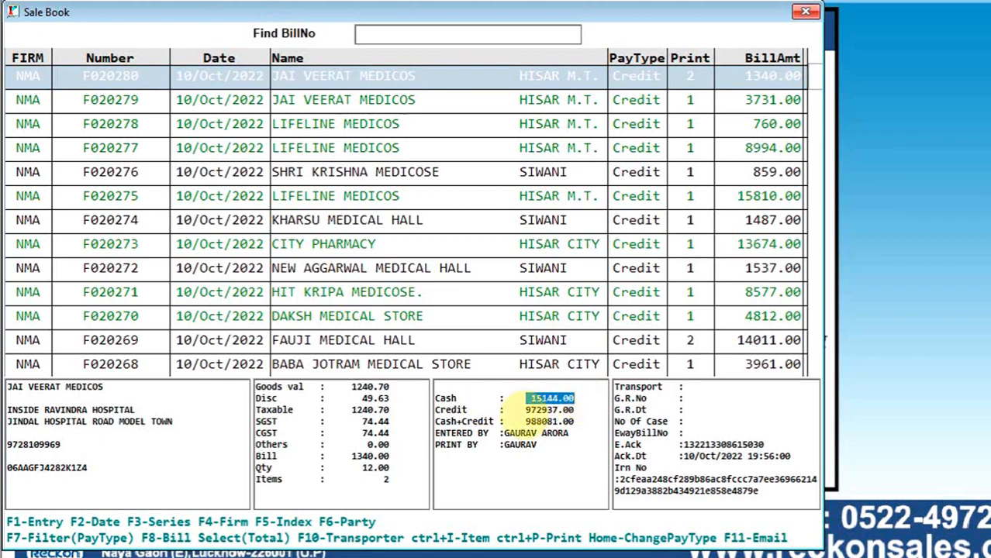
drag(502, 410, 580, 409)
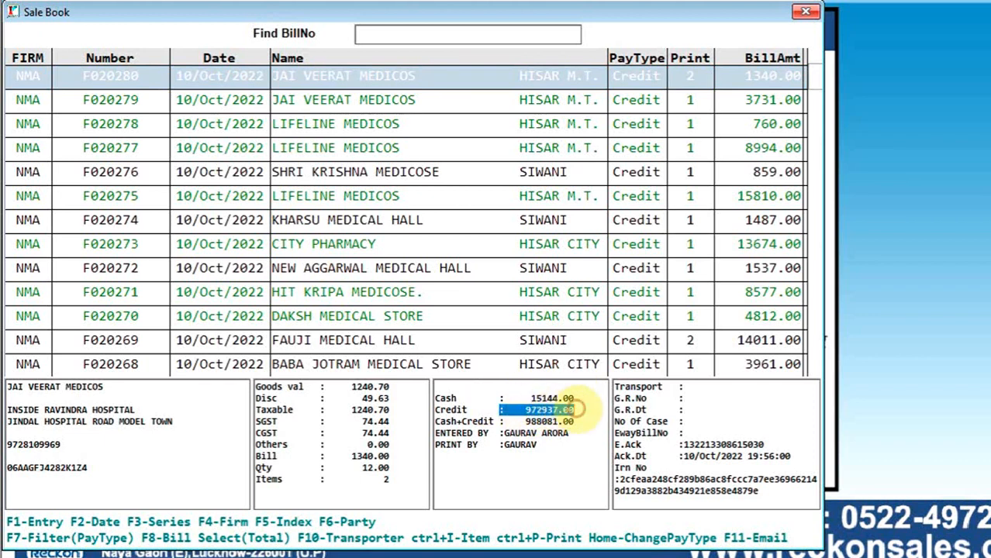
drag(524, 421, 586, 422)
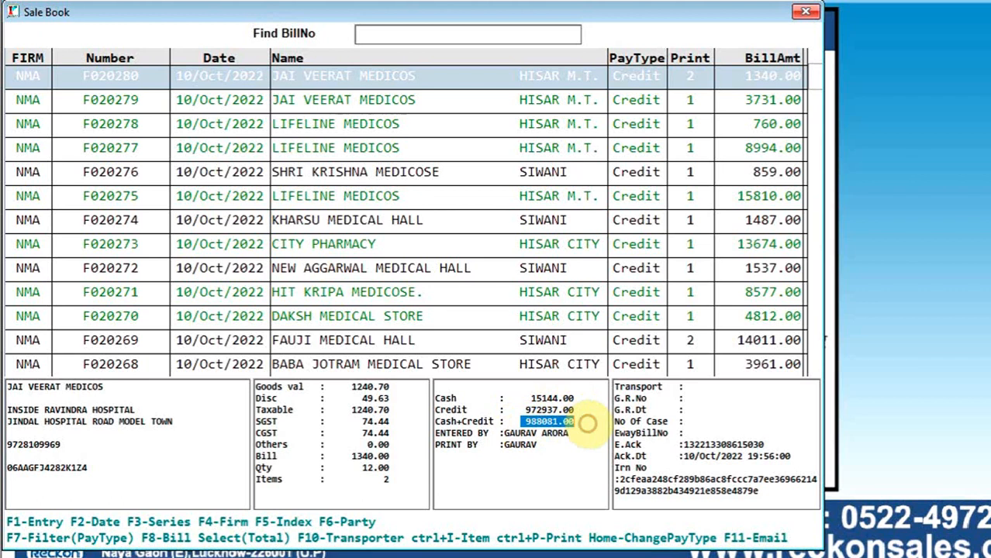
- Browse the first JAI VEERAT MEDICOS and LIFELINE MEDICOS bills to compare their detail summaries, ending on the first bill listed
click(335, 75)
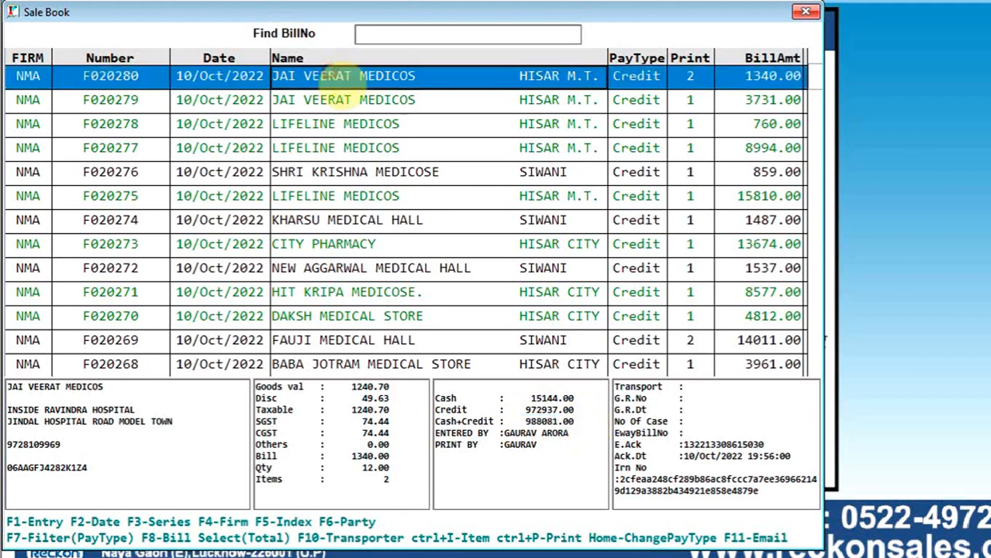
click(349, 100)
key(Down)
key(Down)
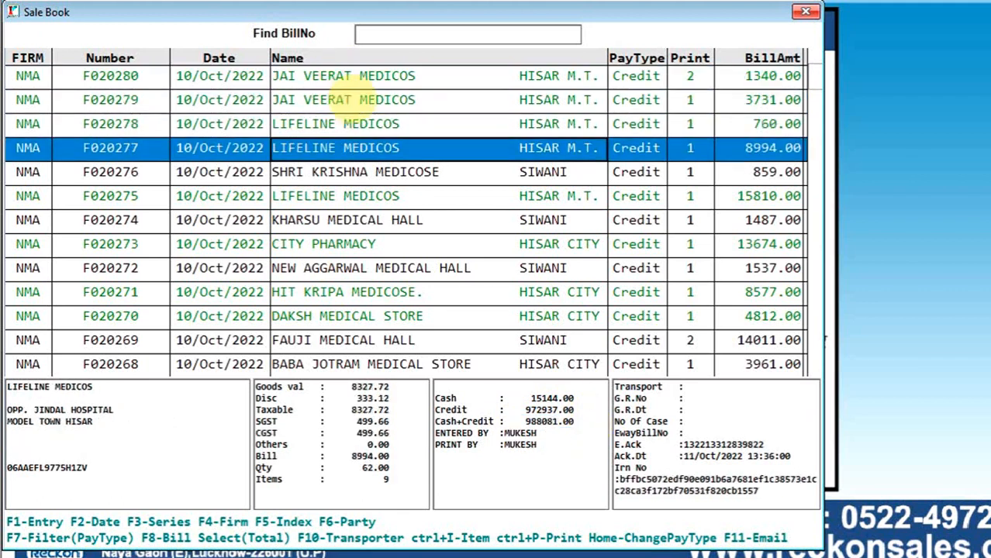
key(Up)
key(Up)
key(Up)
key(Down)
key(Down)
key(Up)
key(Up)
key(Down)
key(Down)
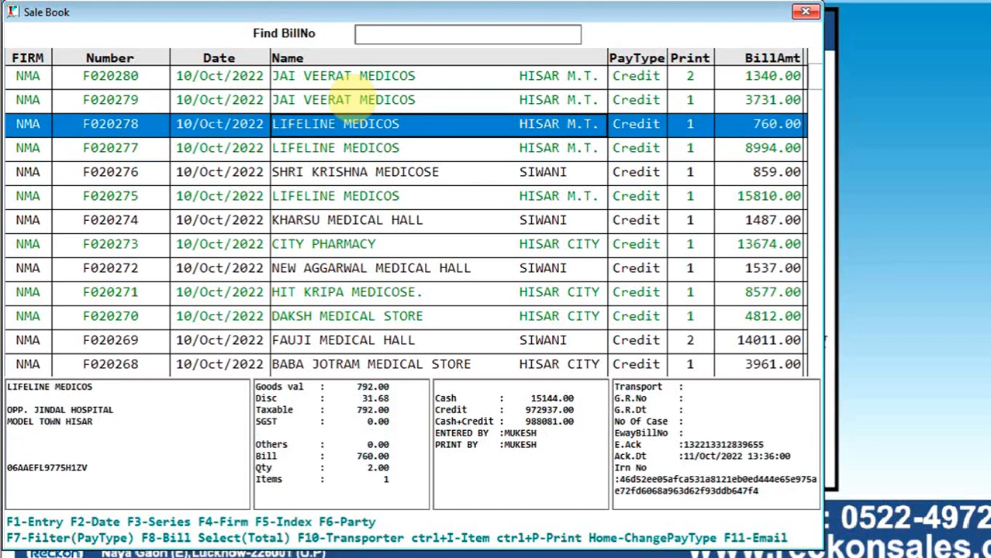
key(Up)
key(Up)
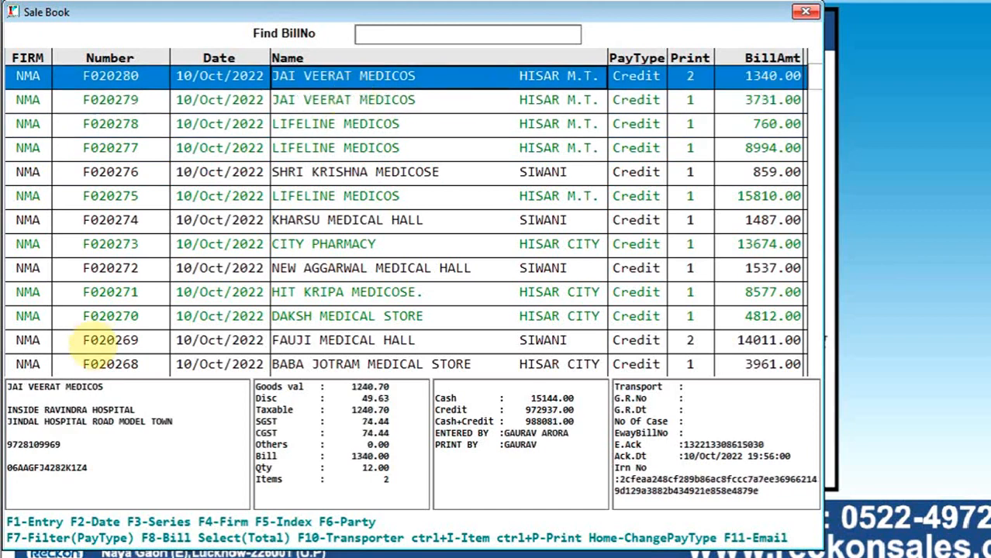
- Examine the first JAI VEERAT MEDICOS bill's party details, goods and tax values, sale totals, and entered-by and printed-by details
click(16, 388)
drag(15, 387, 140, 472)
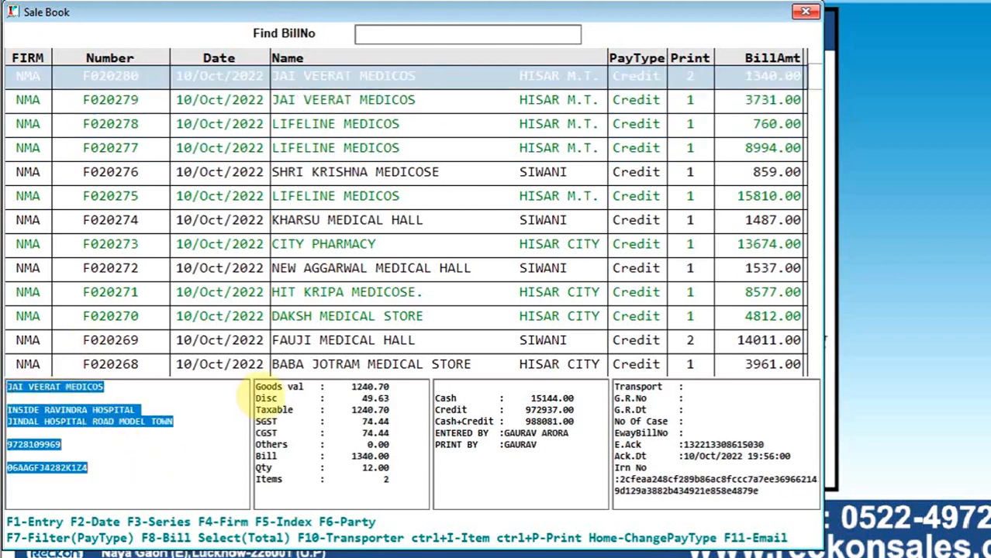
drag(254, 387, 395, 479)
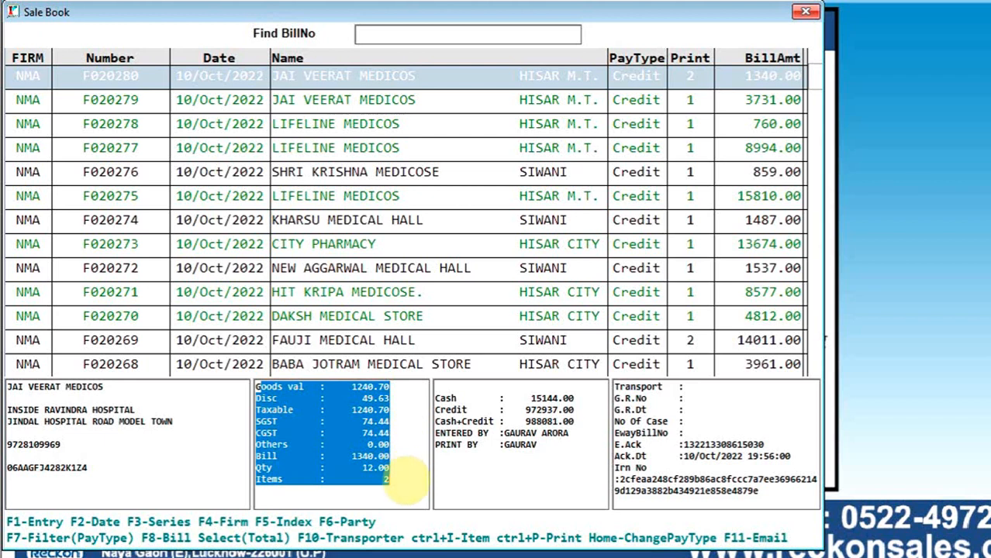
click(406, 474)
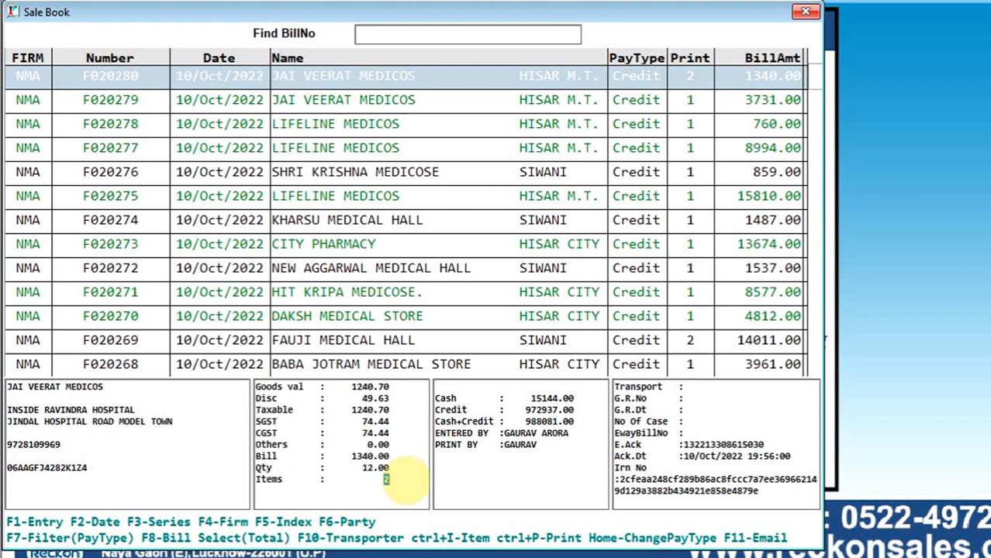
drag(436, 398, 564, 454)
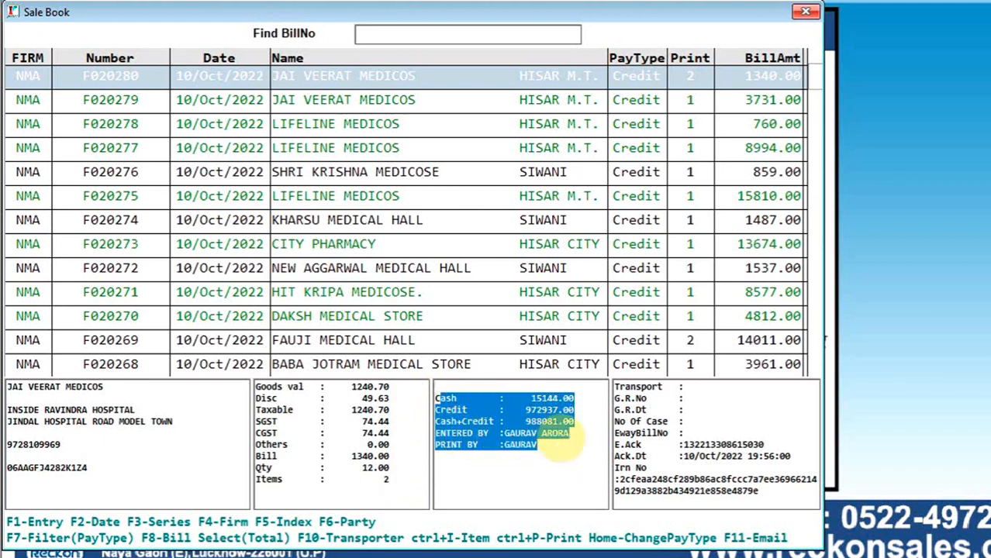
double_click(521, 445)
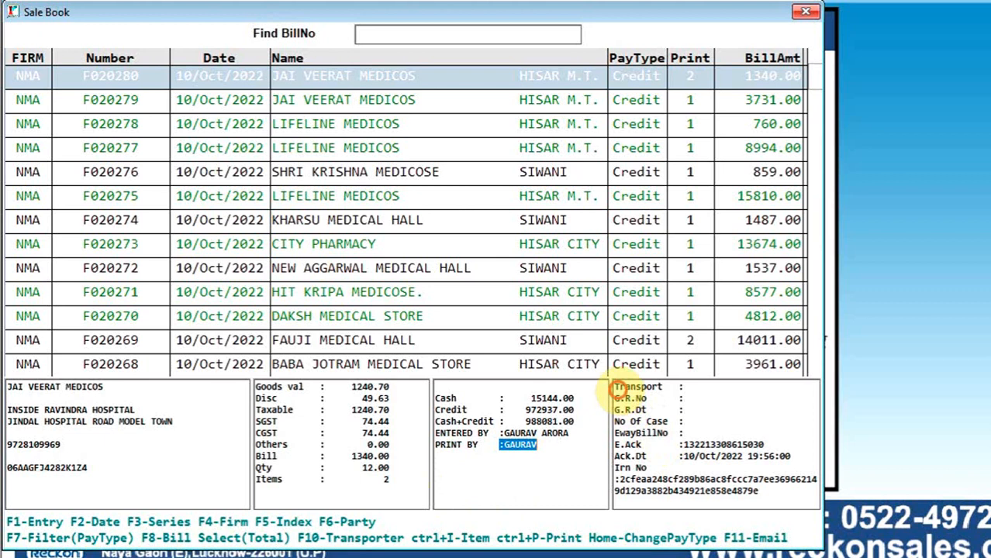
- Examine the same bill's transport details, e-way bill number, e-invoice acknowledgement number and date, and IRN
drag(615, 388, 779, 502)
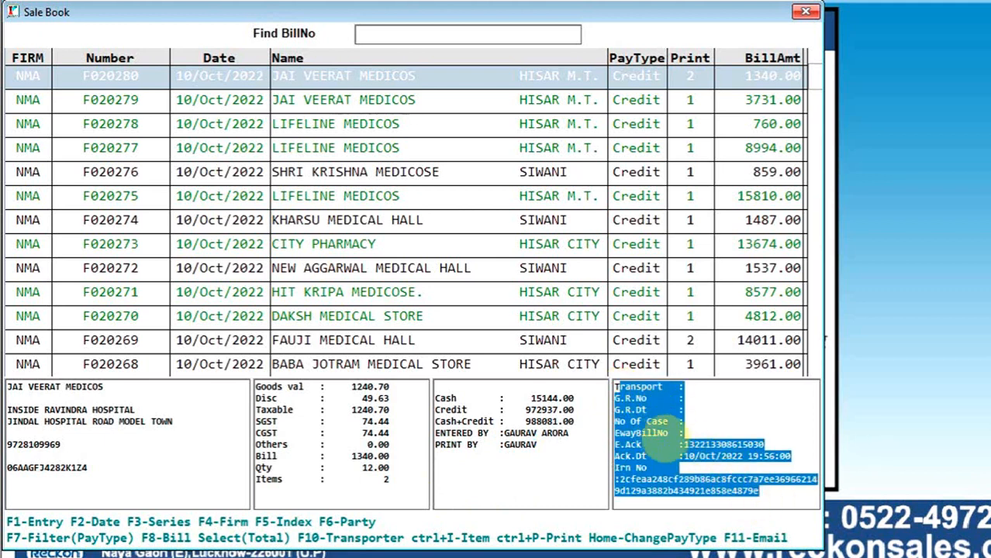
click(684, 434)
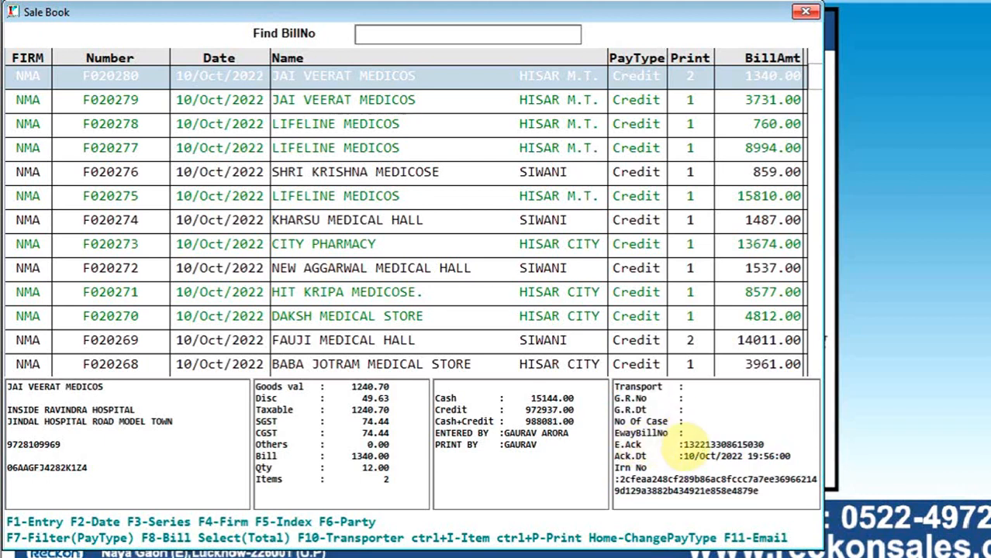
double_click(682, 447)
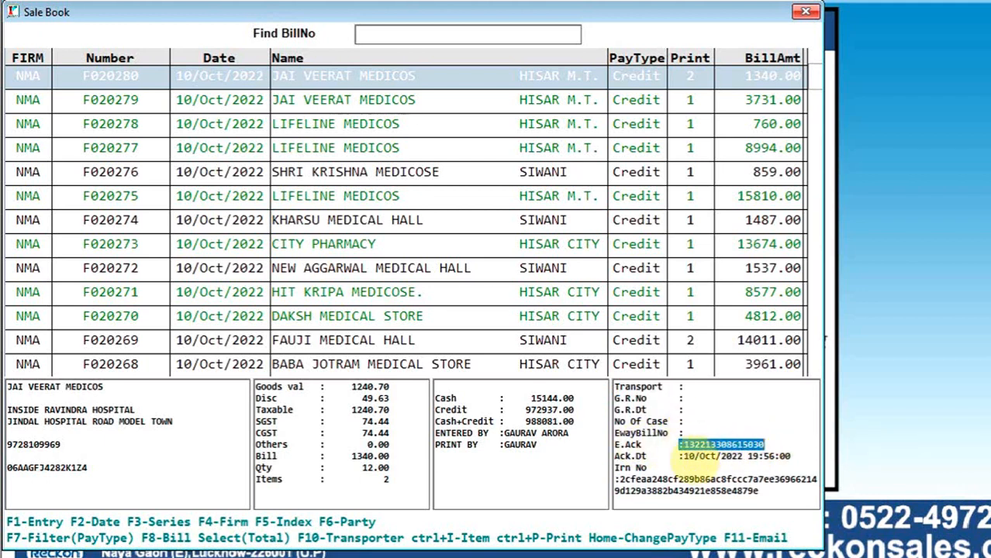
drag(684, 457, 780, 456)
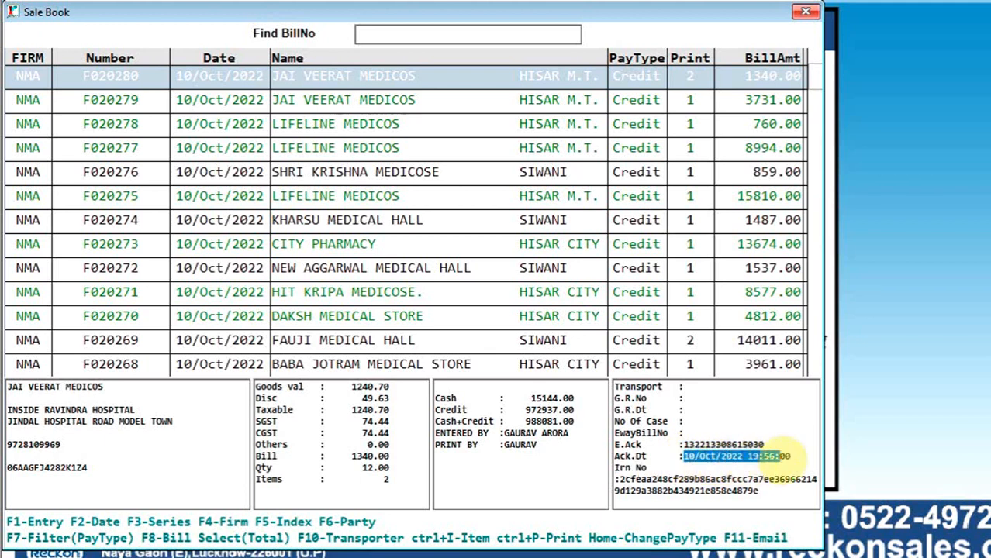
drag(616, 479, 756, 499)
- Compare the e-invoice details of the green-listed bills with those of the black-listed SHRI KRISHNA MEDICOSE bill
click(419, 125)
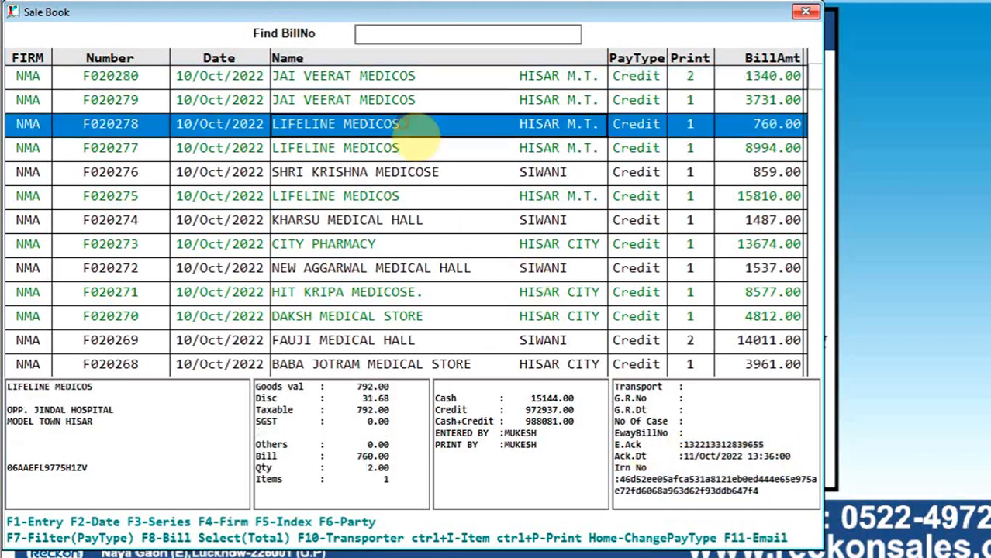
click(385, 76)
key(Down)
key(Down)
key(Down)
key(Down)
key(Down)
key(Down)
key(Down)
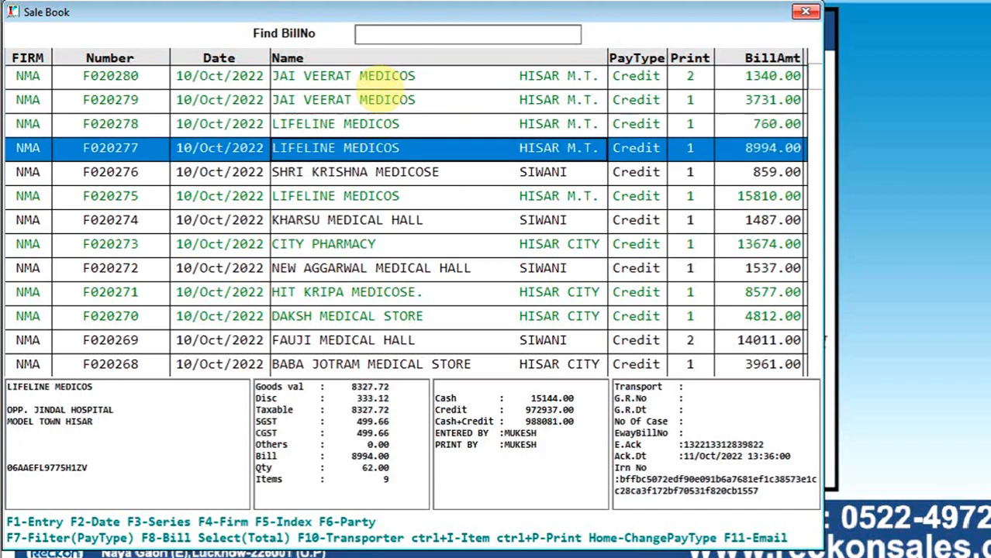
key(Up)
key(Up)
key(Up)
key(Up)
key(Up)
key(Up)
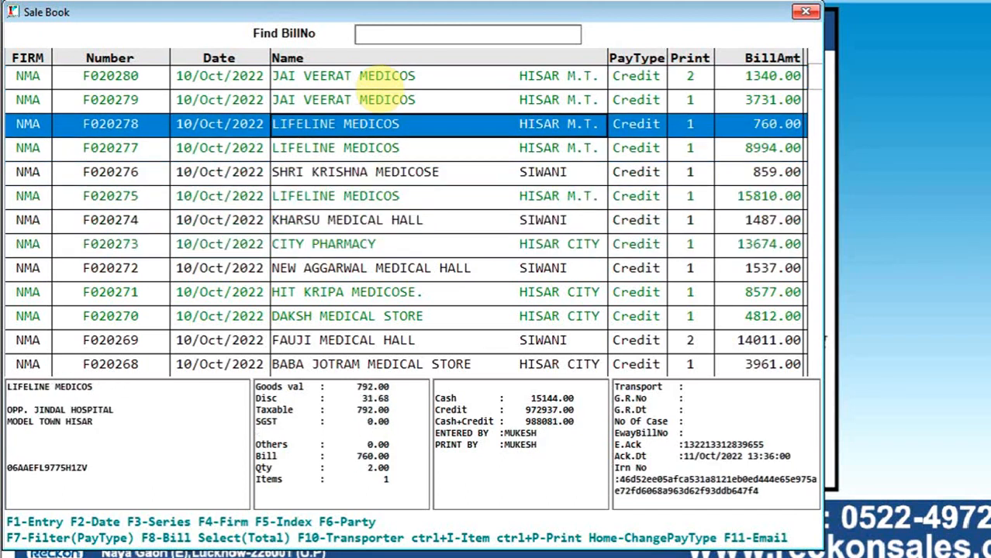
key(Down)
key(Down)
key(Down)
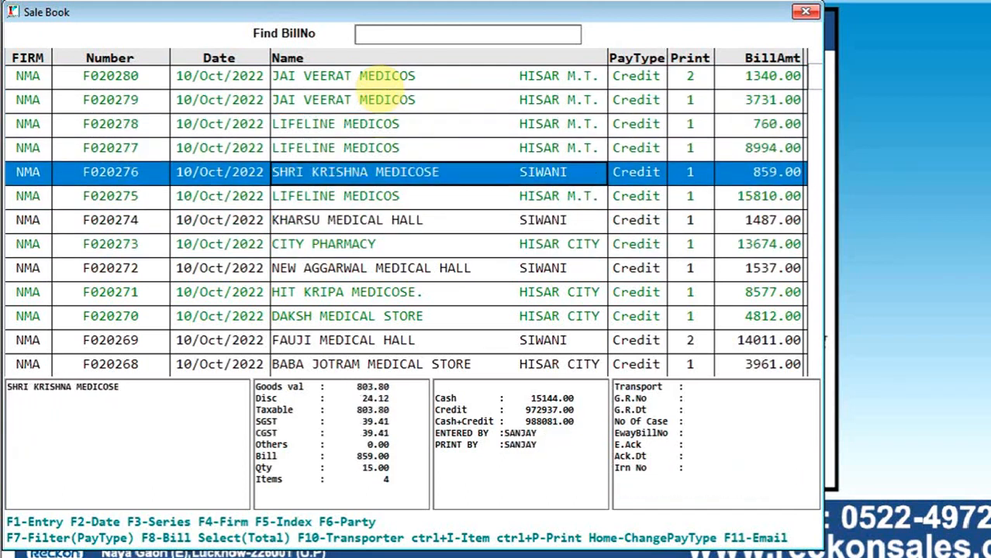
key(Up)
key(Up)
key(Up)
key(Up)
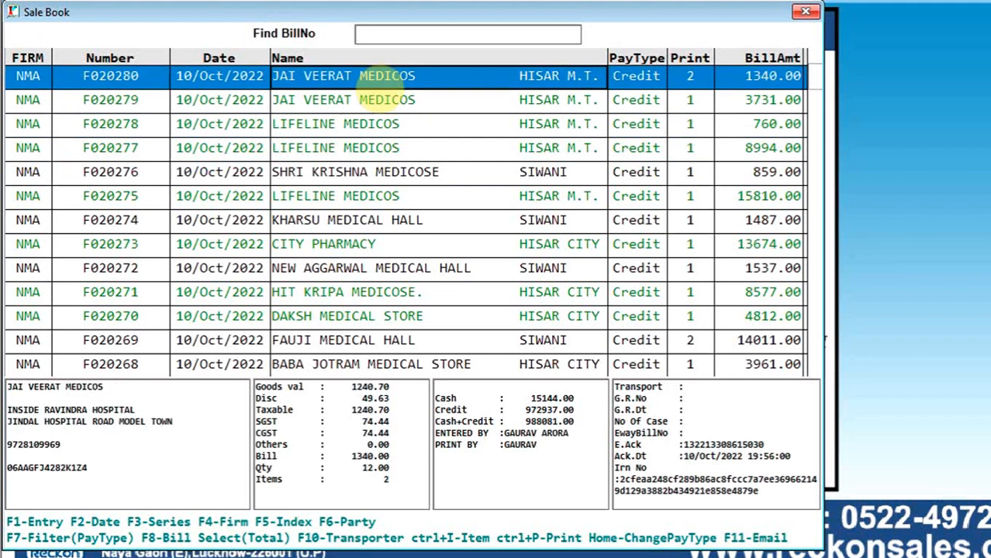
- Browse further down the listed bills and examine the bill values and item counts, ending on the 15810.00 LIFELINE MEDICOS bill
key(Down)
key(Down)
key(Down)
key(Down)
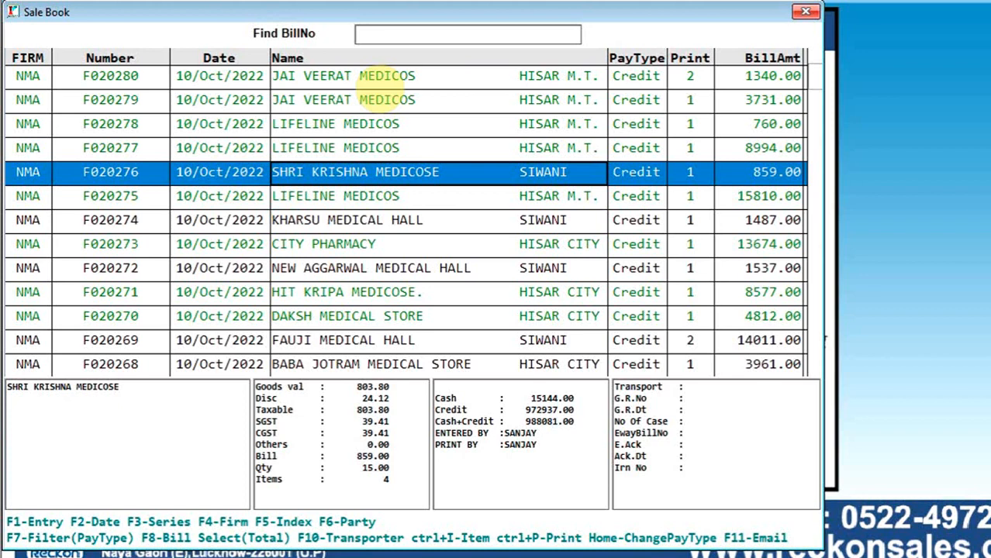
key(Down)
key(Down)
key(Down)
key(Up)
key(Up)
key(Up)
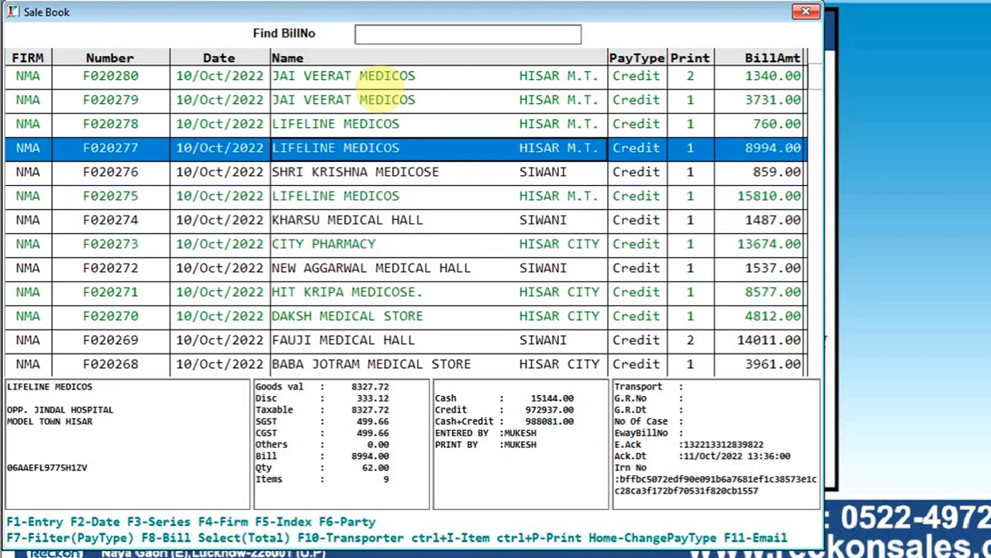
key(Down)
key(Up)
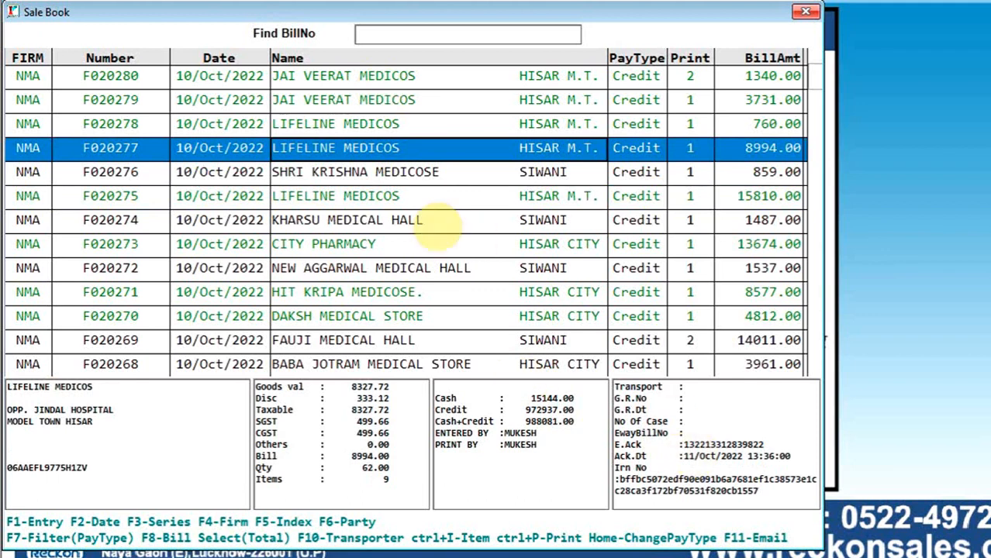
key(Down)
key(Down)
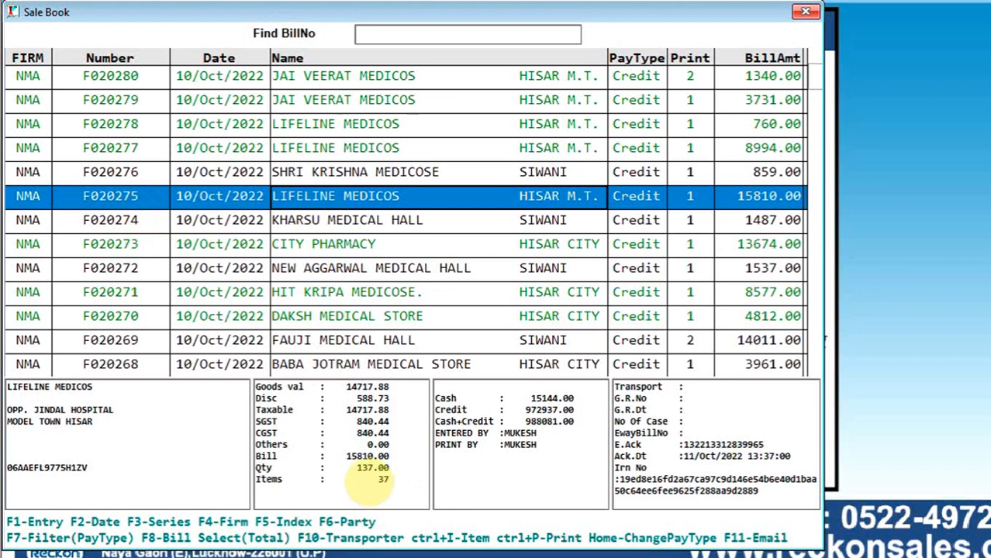
- Check the quantity and item count of the 15810.00 LIFELINE MEDICOS bill and open its item list
click(364, 480)
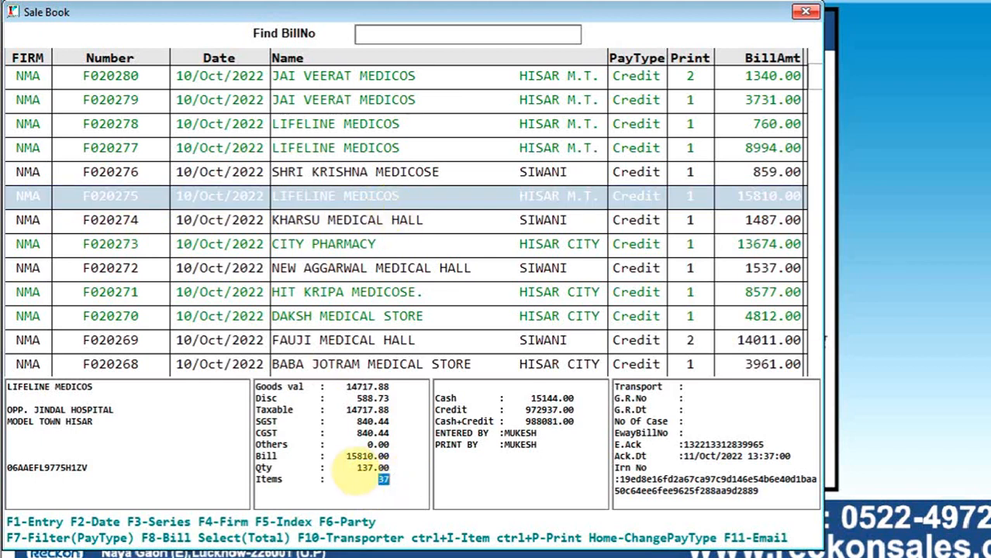
drag(354, 470, 389, 480)
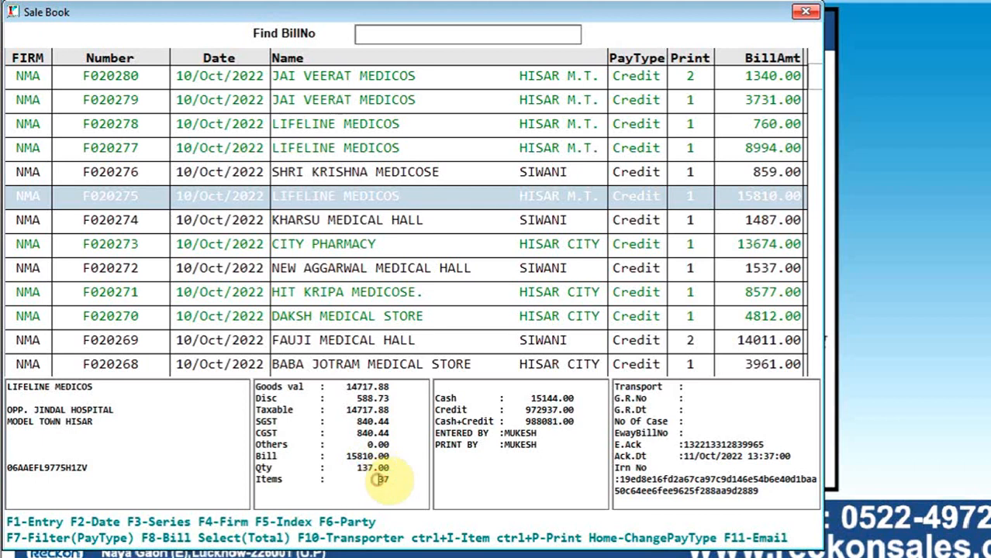
click(370, 197)
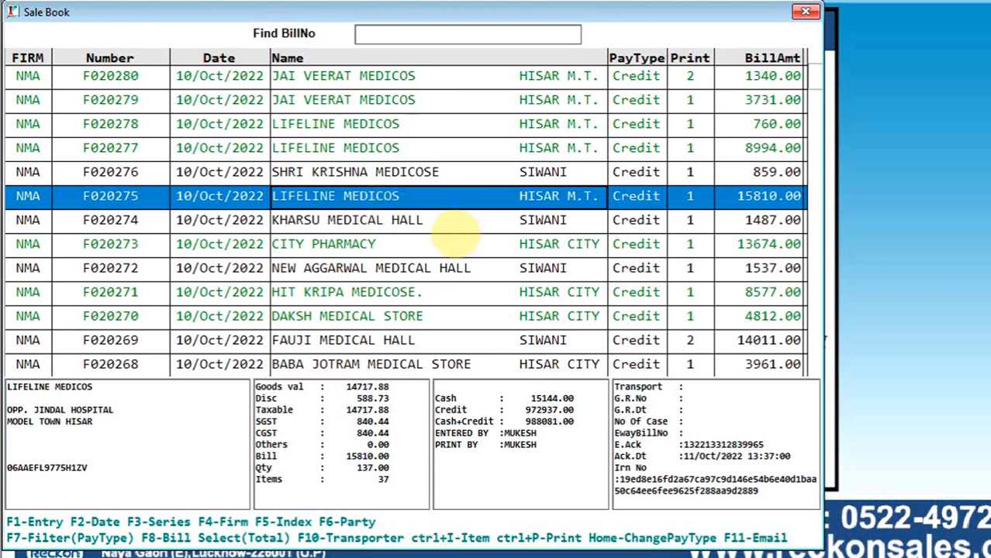
key(ctrl+i)
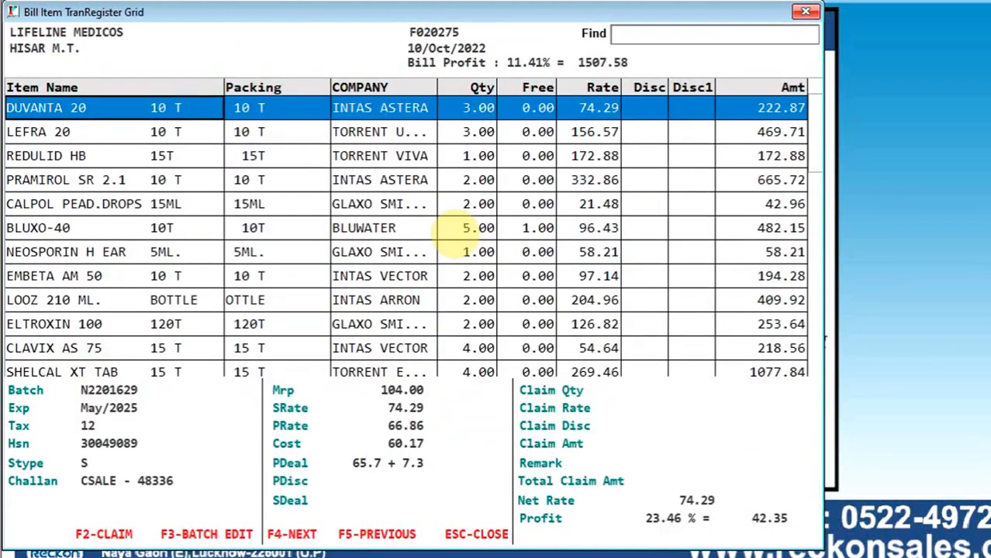
- Browse through the LIFELINE MEDICOS bill's item list and return to the first item, DUVANTA 20
key(Down)
key(Down)
key(Down)
key(Down)
key(Down)
key(Down)
key(Down)
key(Down)
key(Down)
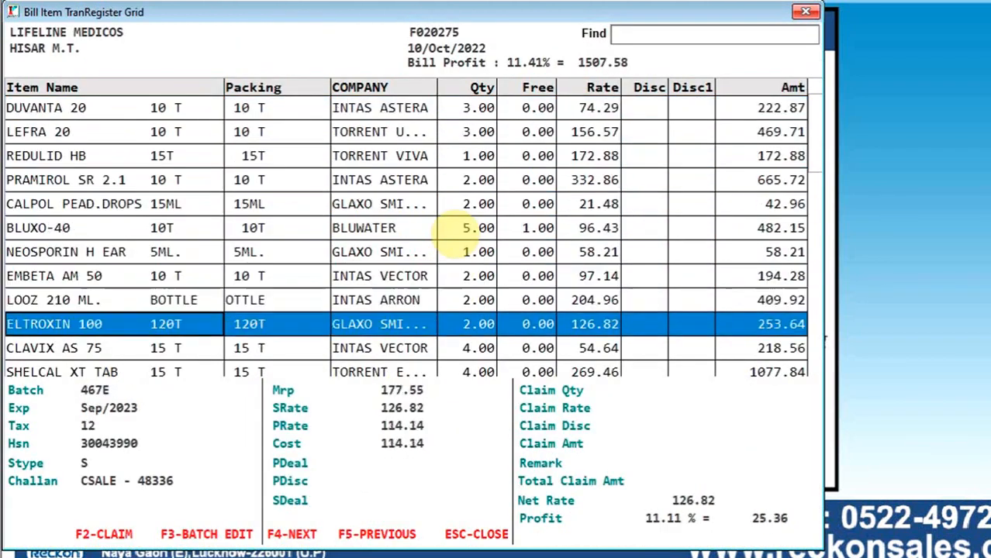
key(Down)
key(Down)
key(Down)
key(Down)
key(Down)
key(Down)
key(Down)
key(Down)
key(Down)
key(Down)
key(Down)
key(Down)
key(Down)
key(Down)
key(Down)
key(Down)
key(Down)
key(Down)
key(Down)
key(Down)
key(Up)
key(Up)
key(Up)
key(Up)
key(Up)
key(Up)
key(Up)
key(Up)
key(Up)
key(Up)
key(Up)
key(Up)
key(Up)
key(Up)
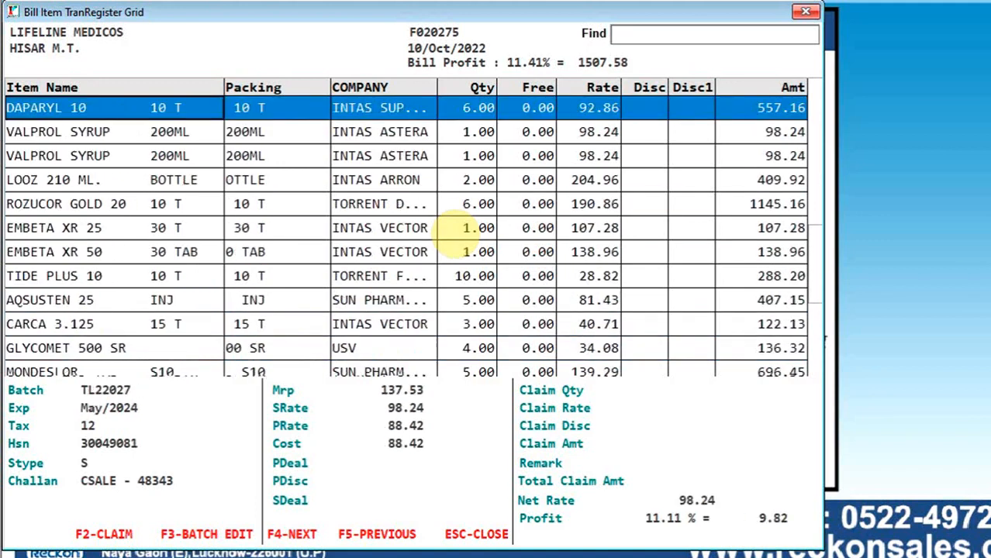
key(Up)
key(Up)
key(Up)
key(Up)
key(Up)
key(Up)
key(Up)
key(Up)
key(Up)
key(Up)
key(Up)
key(Up)
key(Up)
key(Up)
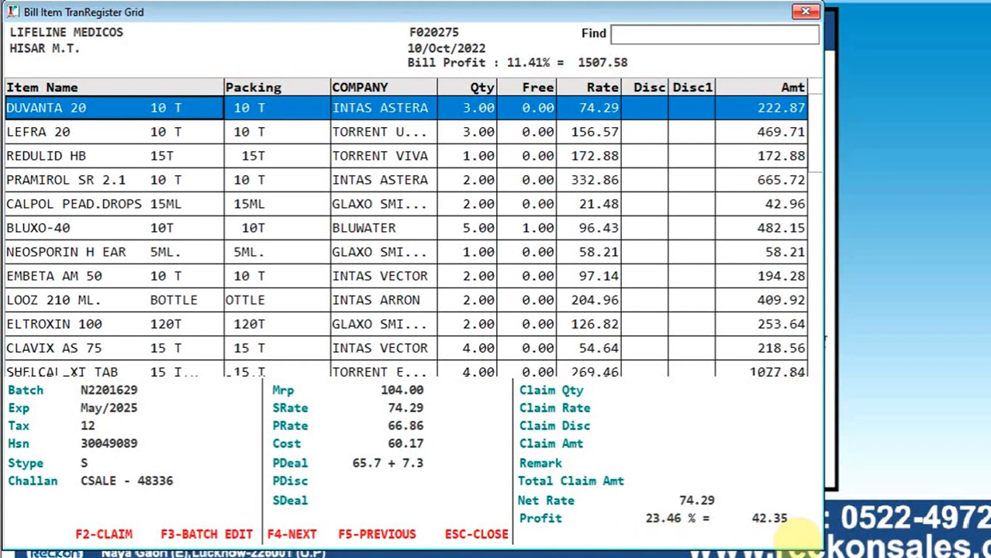
- Go through the bill's items one by one and examine each one's batch, expiry, tax, rates, purchase deal and profit
key(Down)
key(Down)
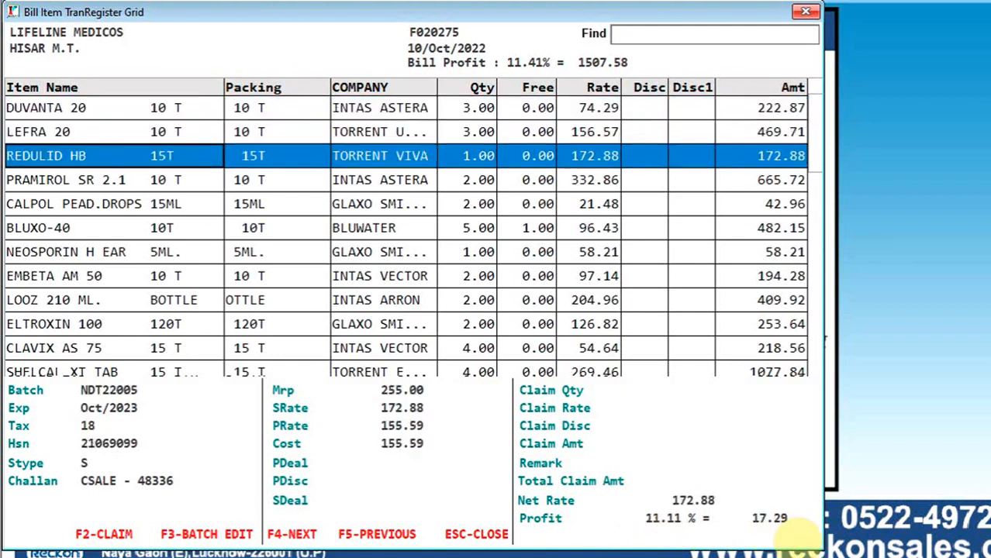
key(Down)
key(Down)
key(Down)
key(Down)
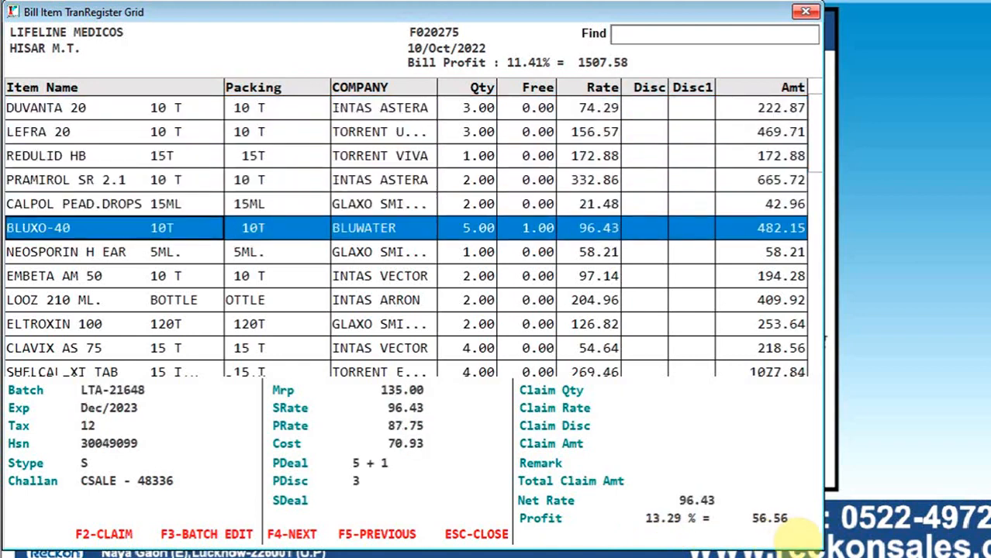
key(Down)
key(Down)
key(Down)
key(Down)
key(Down)
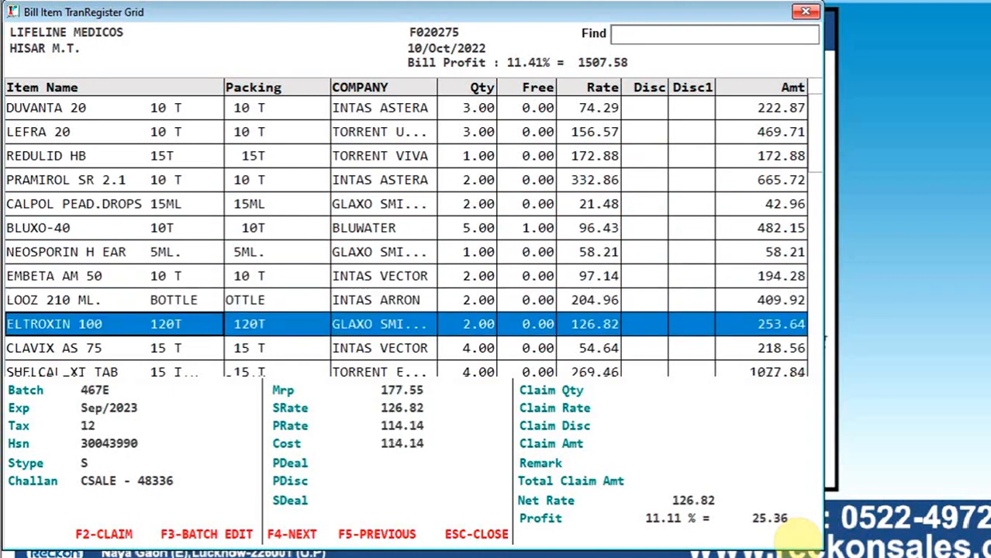
key(Down)
key(Down)
key(Down)
key(Down)
key(Down)
key(Down)
key(Down)
key(Down)
key(Down)
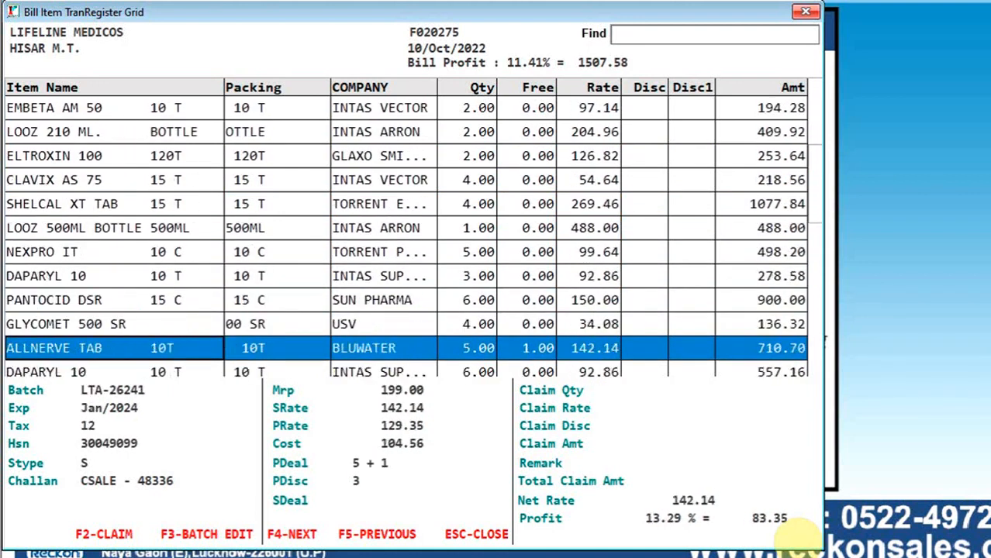
key(Down)
key(Down)
key(Up)
key(Page_Up)
key(Page_Up)
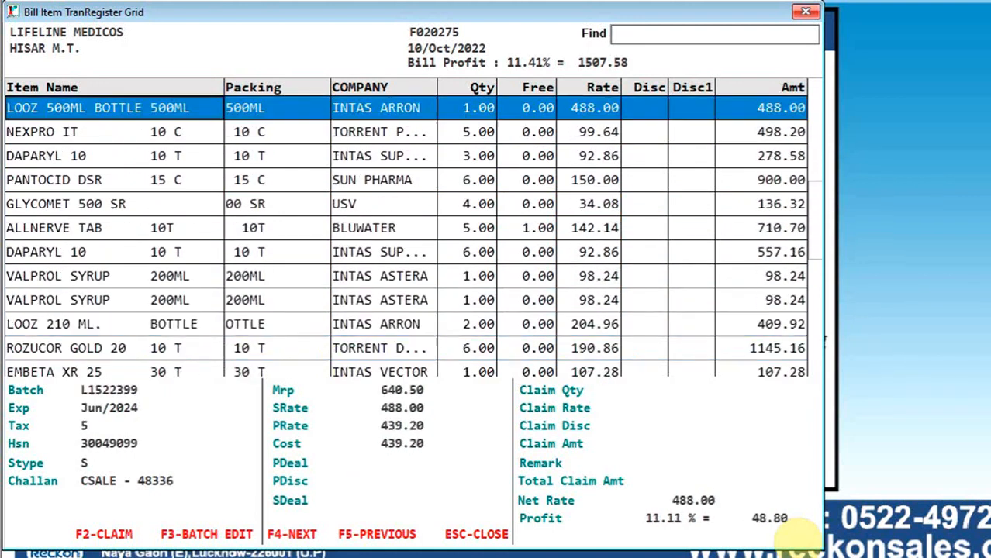
- Record a claim quantity of 1 for the BLUXO-40 item, leaving the remark, rate, discount and amount empty
key(Down)
key(Down)
key(Down)
key(Down)
key(Down)
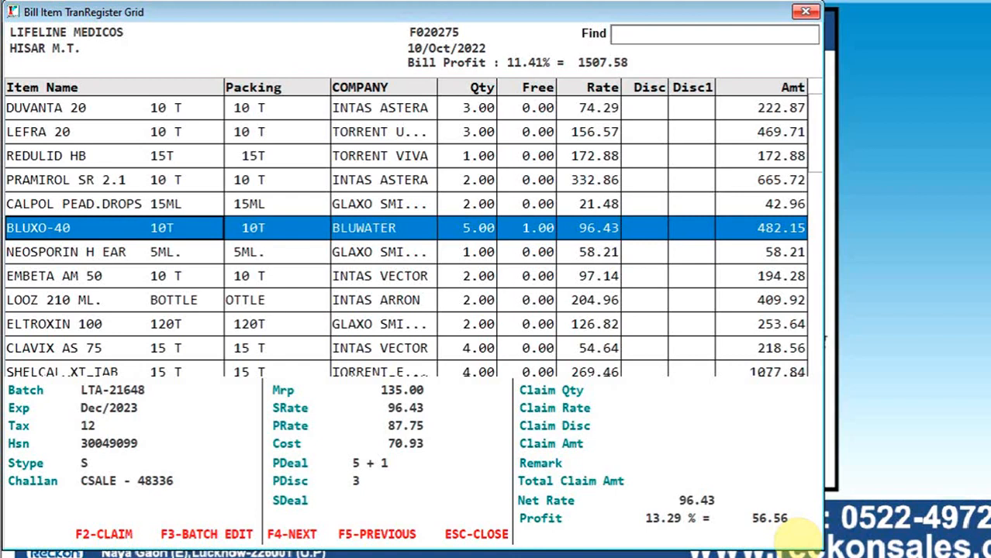
key(F2)
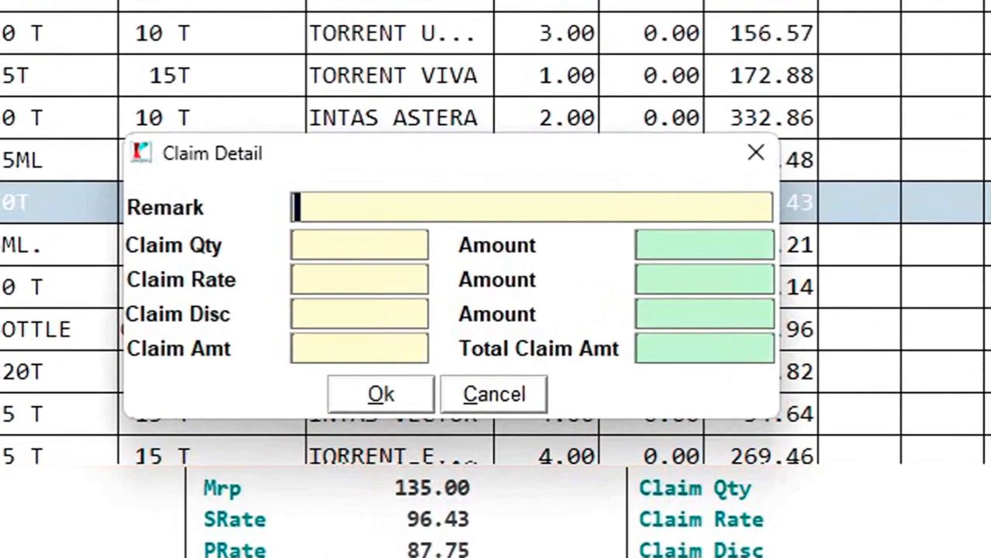
key(Return)
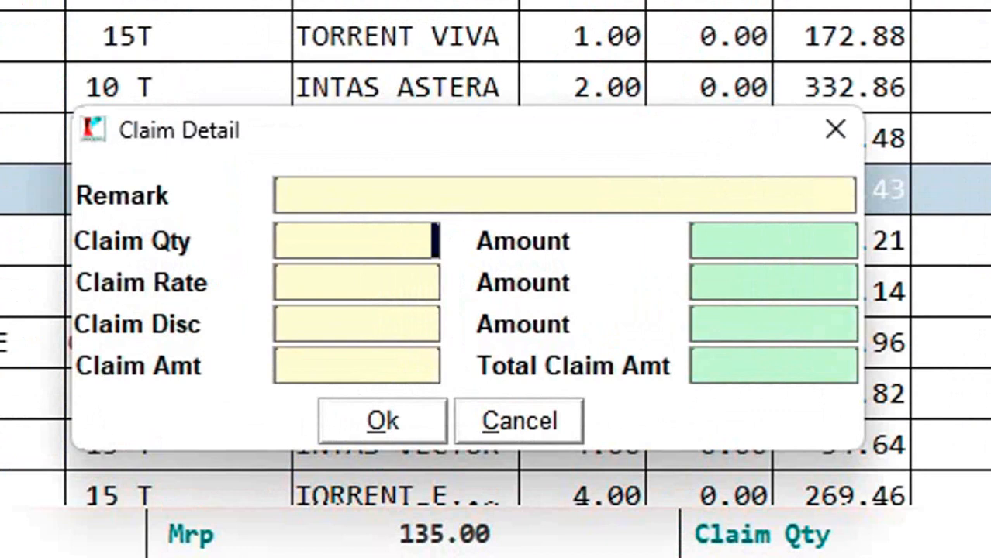
text(1)
key(Return)
key(Return)
key(Return)
key(Return)
key(Return)
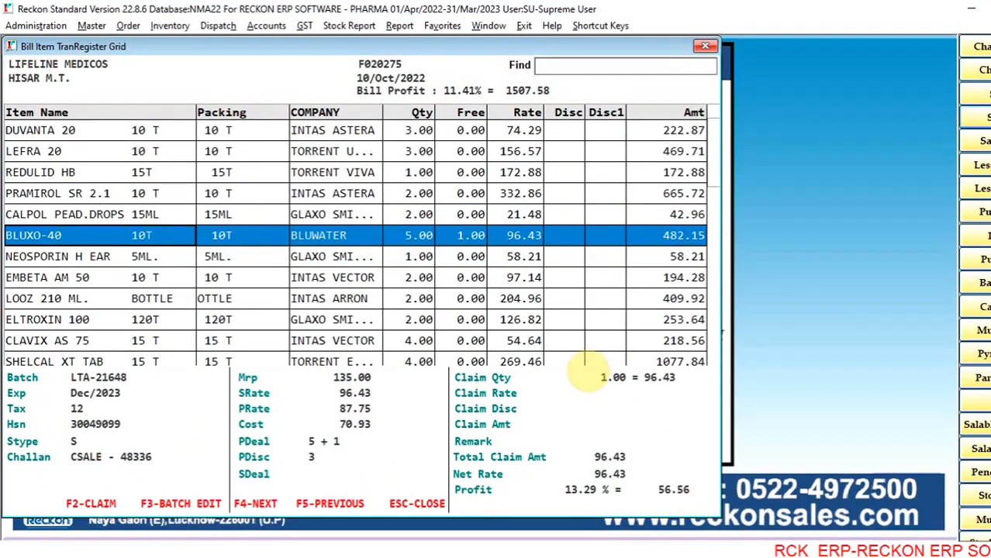
- Compare the claimed BLUXO-40 row with the neighbouring unclaimed items and their claim details
key(Down)
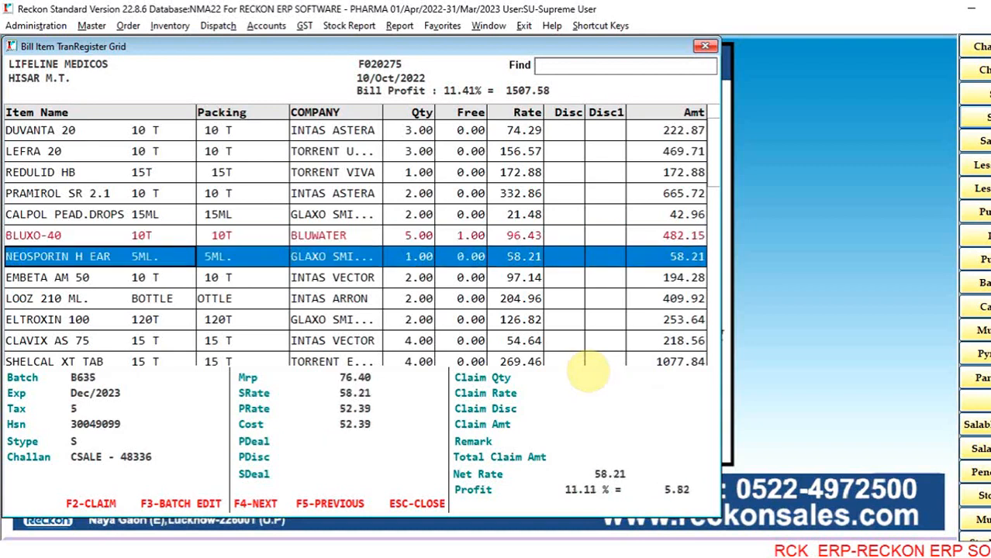
key(Up)
key(Up)
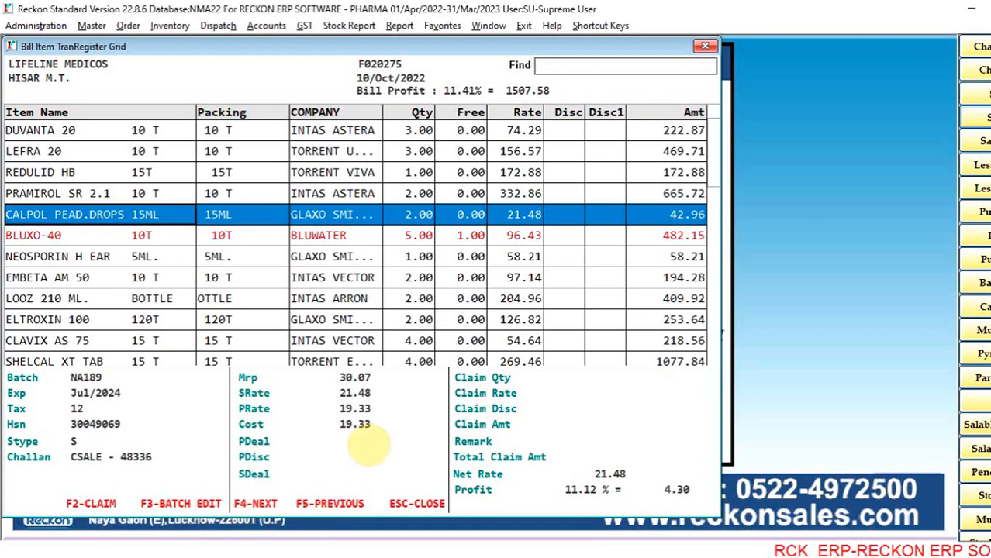
key(Down)
key(Down)
key(Down)
key(Up)
key(Up)
key(Up)
key(Up)
key(Up)
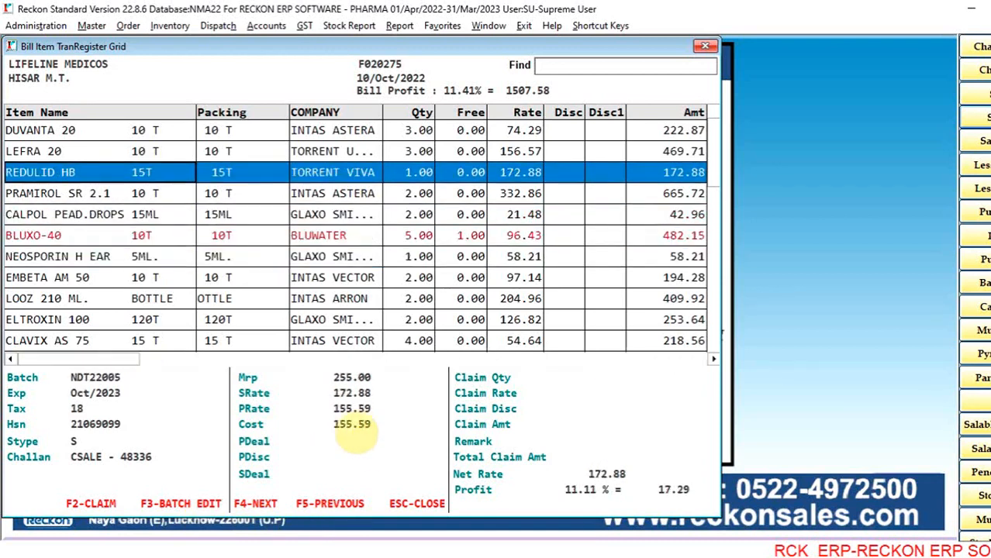
- Step back through the previous bills' item lists from KHARSU MEDICAL HALL to NEW AGGARWAL MEDICAL HALL
key(F5)
key(Down)
key(Down)
key(Down)
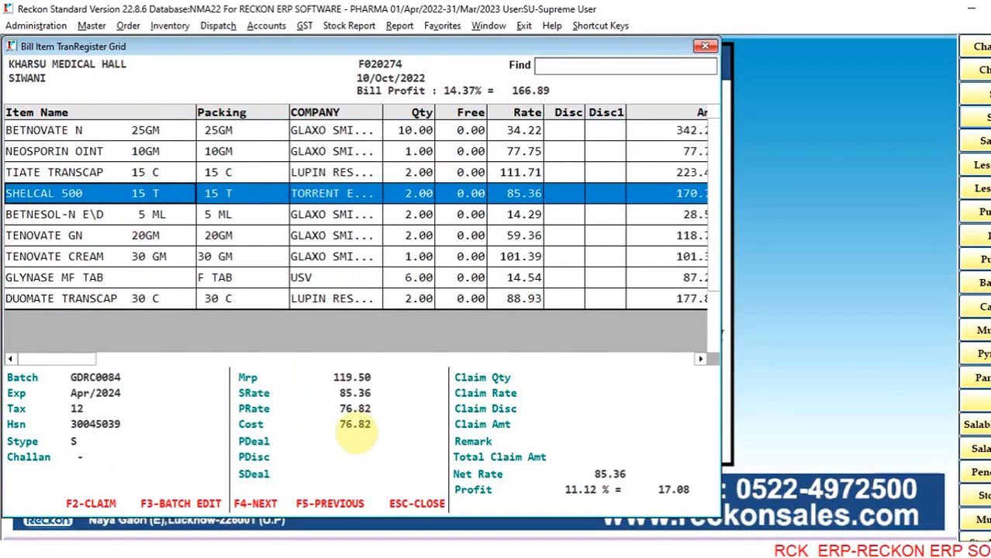
key(F5)
key(F5)
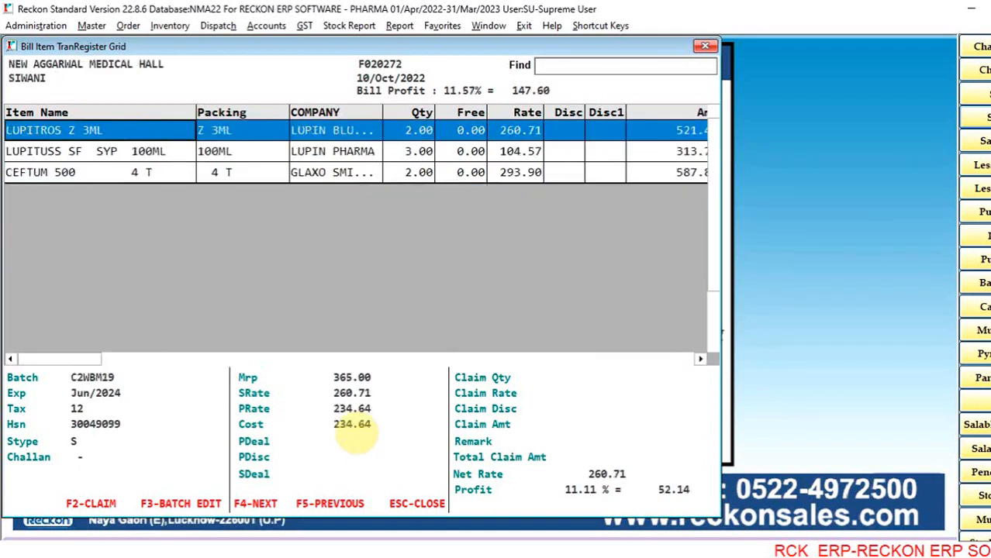
- Step forward through the following bills' item lists up to the SHRI KRISHNA MEDICOSE bill
key(F4)
key(F4)
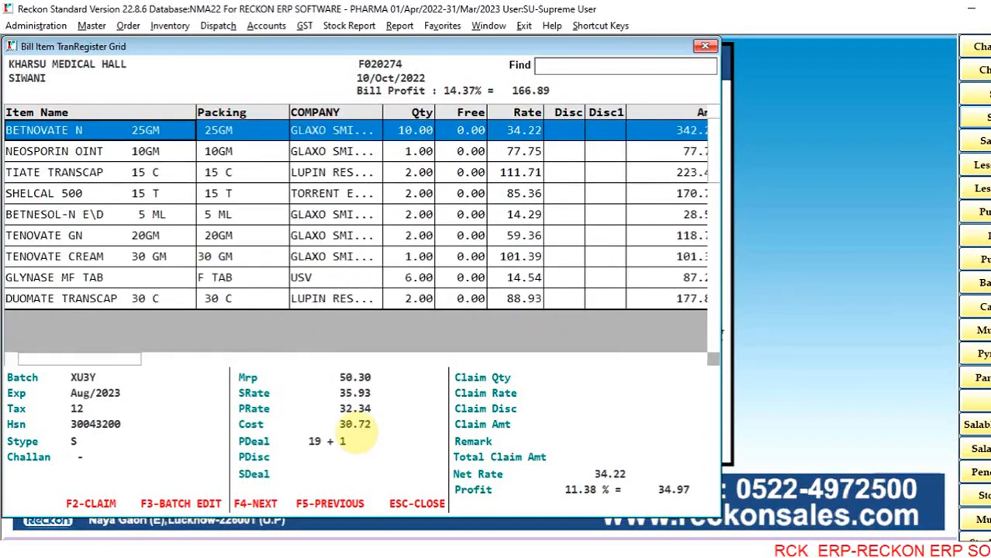
key(F4)
key(F4)
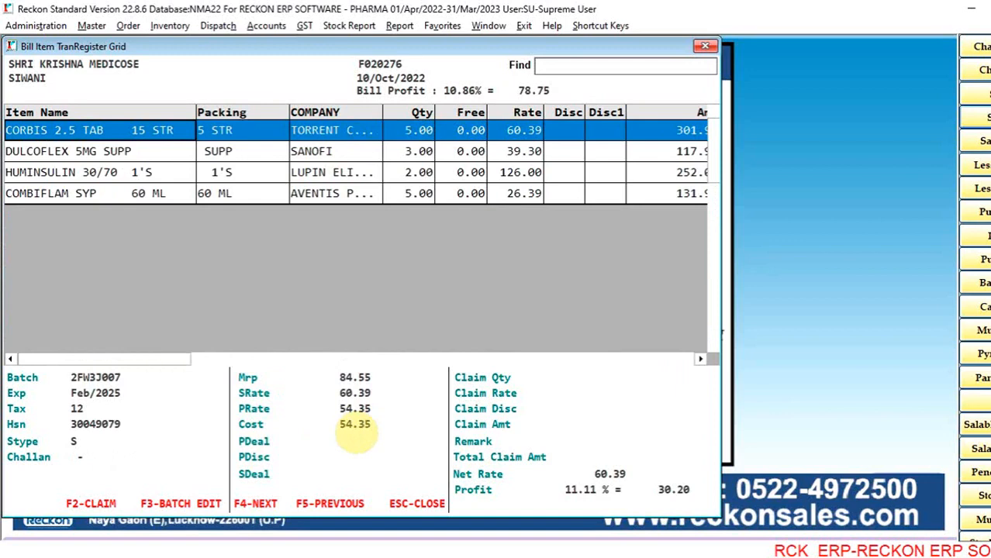
key(F5)
key(F4)
- Examine the item details of the SHRI KRISHNA MEDICOSE bill down to COMBIFLAM SYP and return to the Sale Book
key(Down)
key(Down)
key(Down)
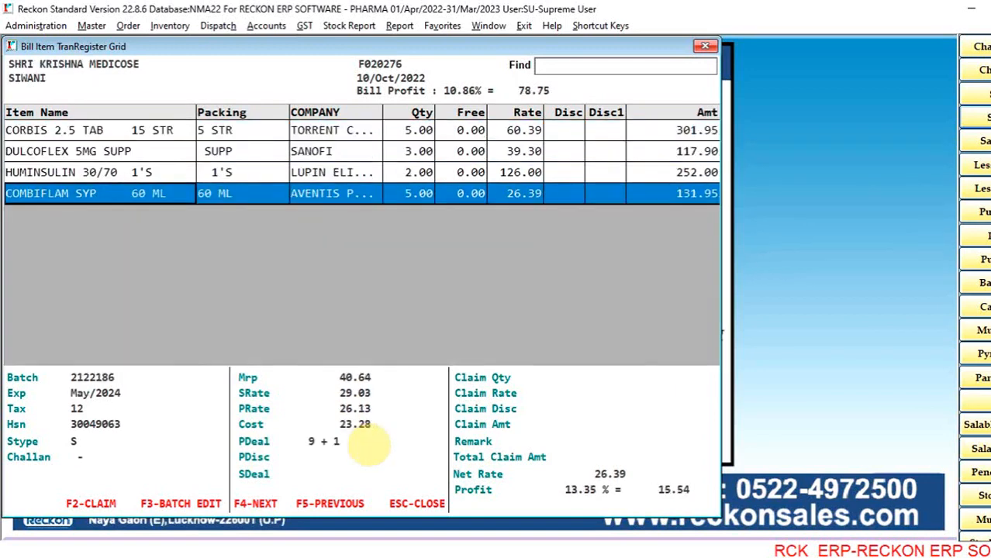
key(Up)
key(Up)
key(Up)
key(Escape)
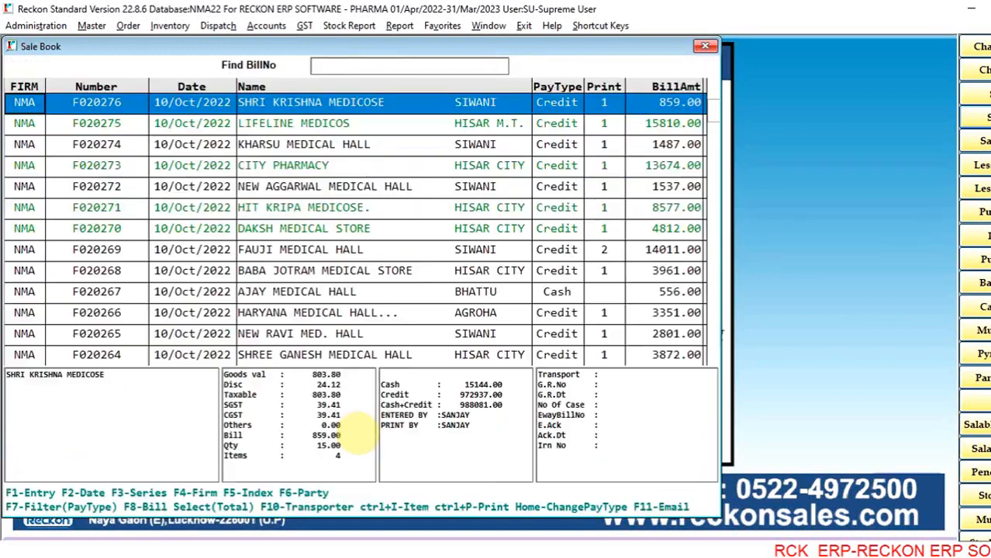
- Browse the bills between SHRI KRISHNA MEDICOSE and HIT KRIPA MEDICOSE in the Sale Book
key(Down)
key(Down)
key(Down)
key(Down)
key(Down)
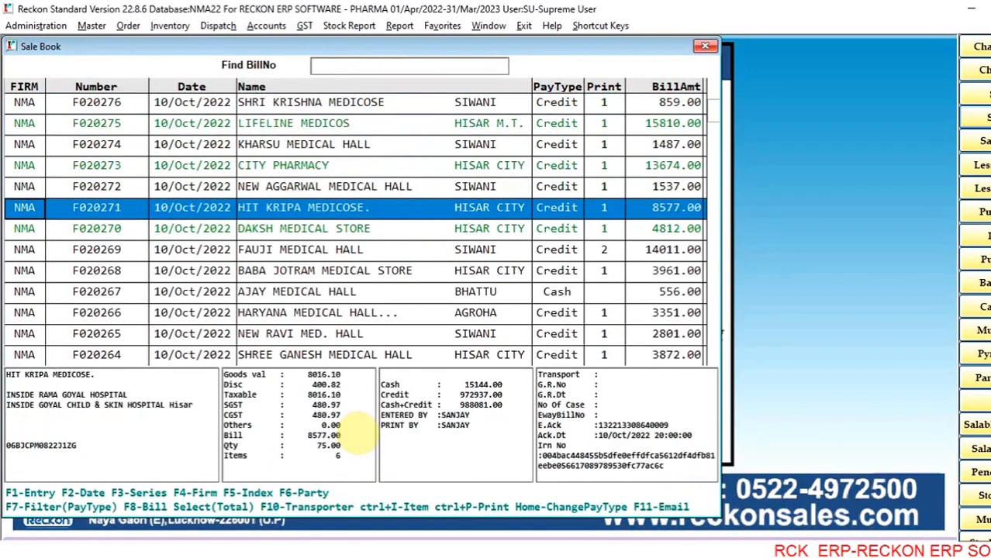
key(Up)
key(Up)
key(Up)
key(Up)
- View the print details for the 1537.00 NEW AGGARWAL MEDICAL HALL bill and close them without printing
key(Down)
key(Down)
key(Down)
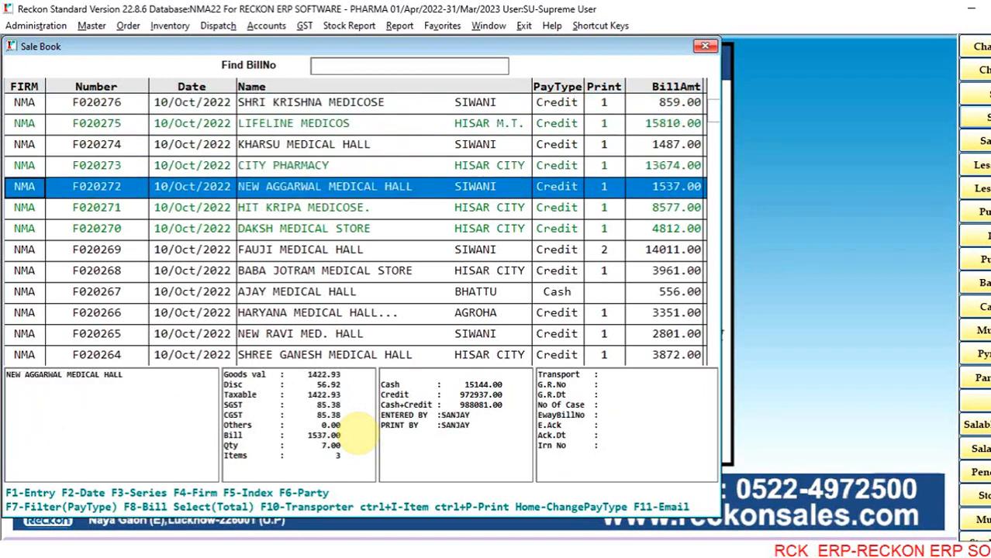
key(ctrl+p)
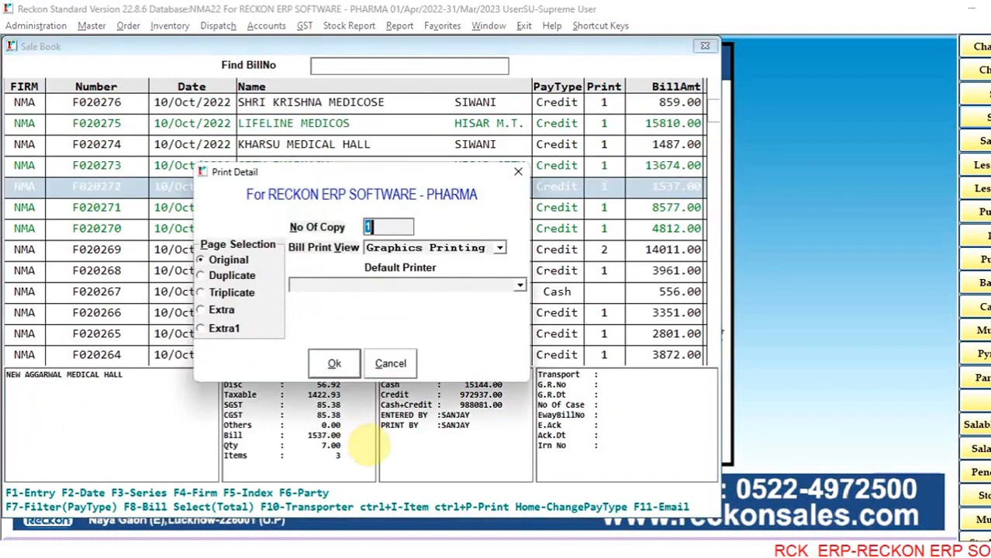
key(Escape)
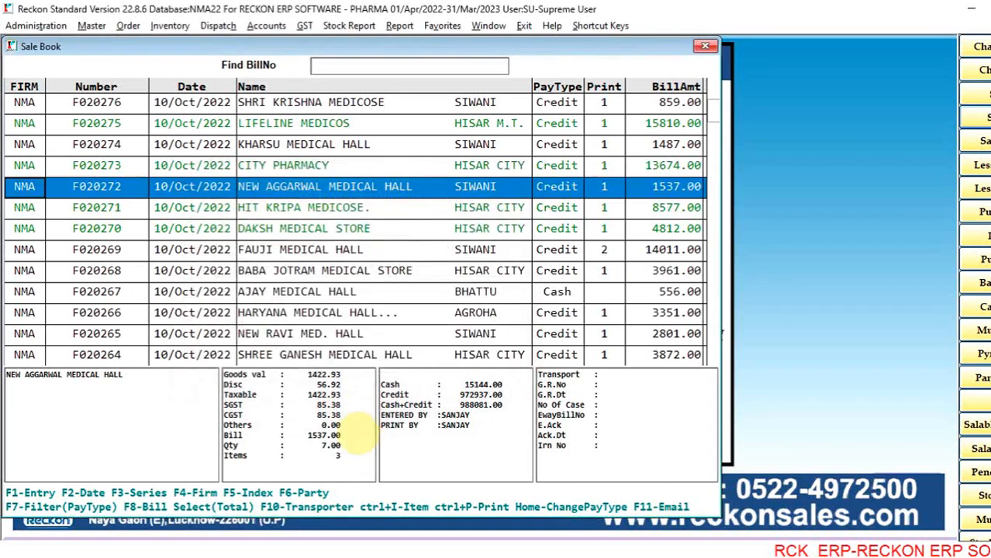
- Review the email, save, WhatsApp, e-way bill and e-invoice options for the HIT KRIPA MEDICOSE bill and close them without choosing one
key(Down)
key(Down)
key(Up)
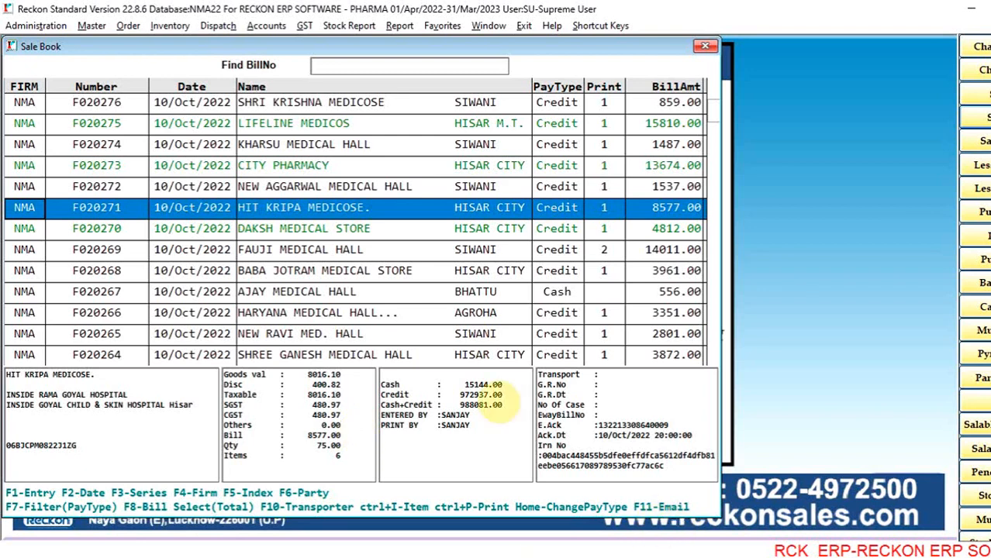
key(F11)
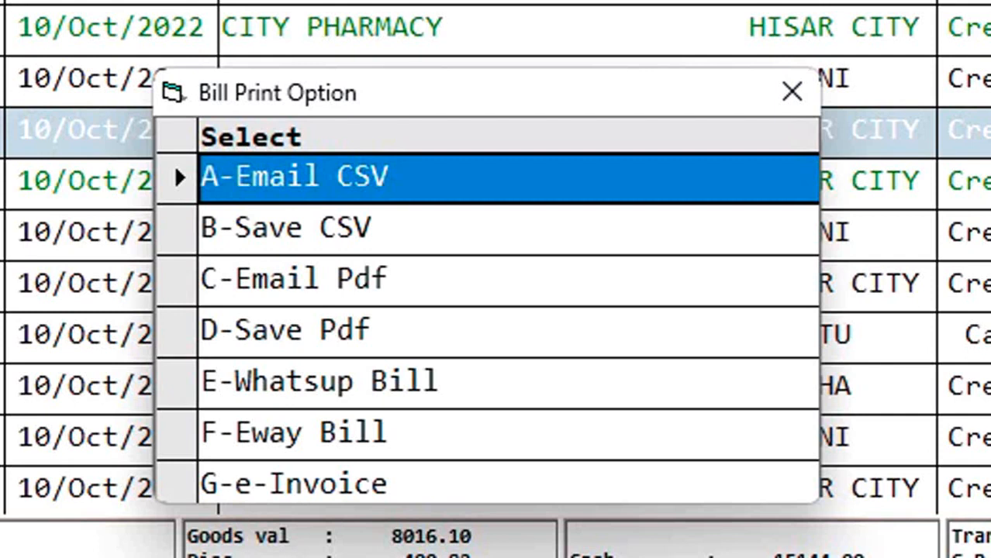
key(Down)
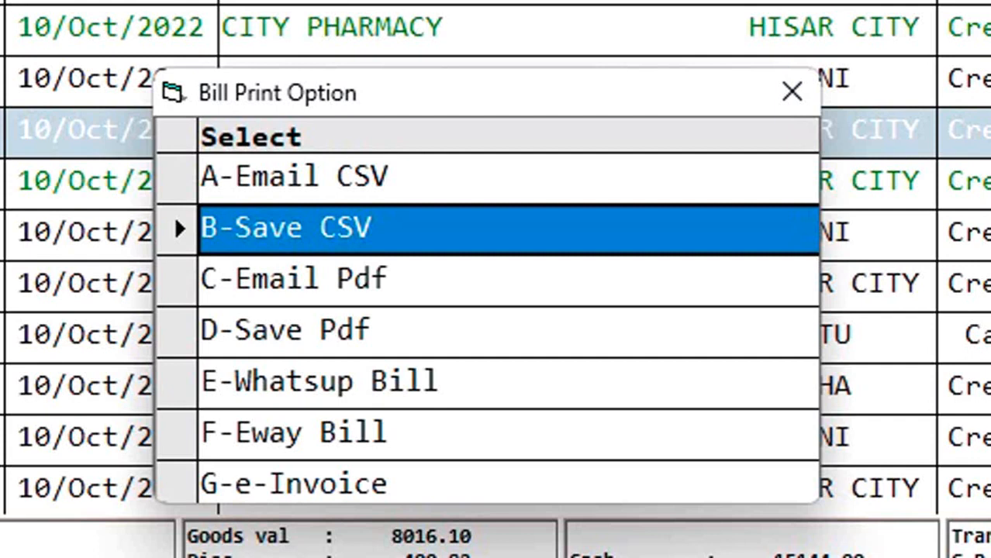
key(Down)
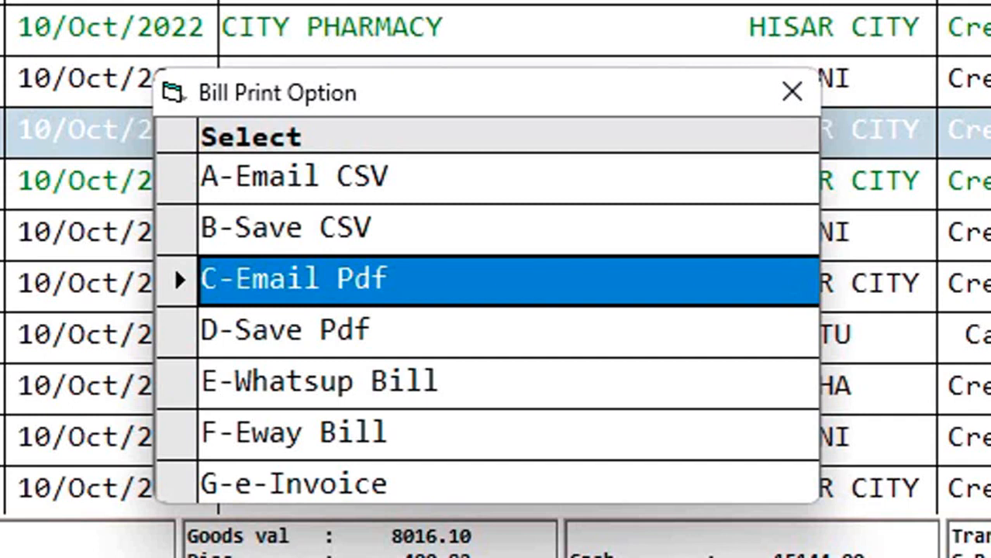
key(Down)
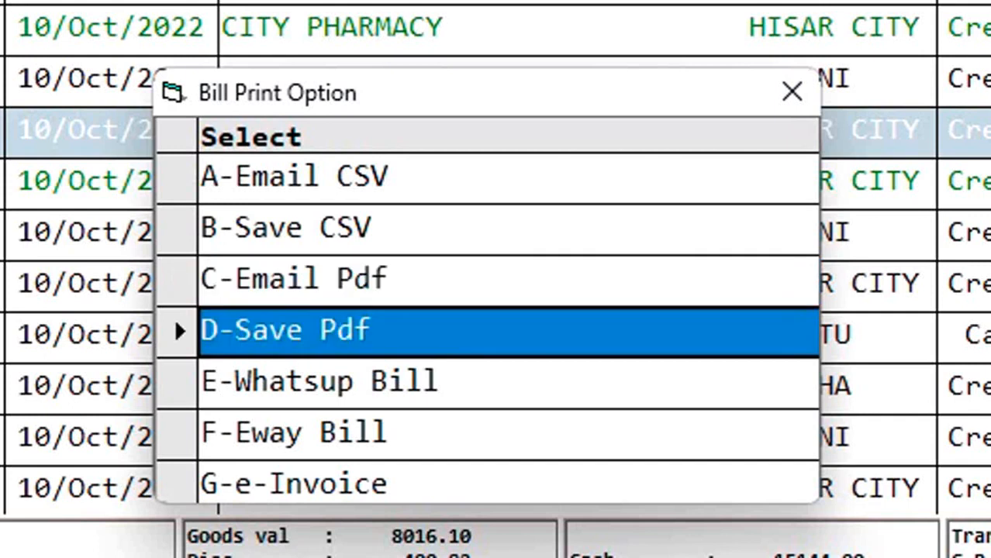
key(Down)
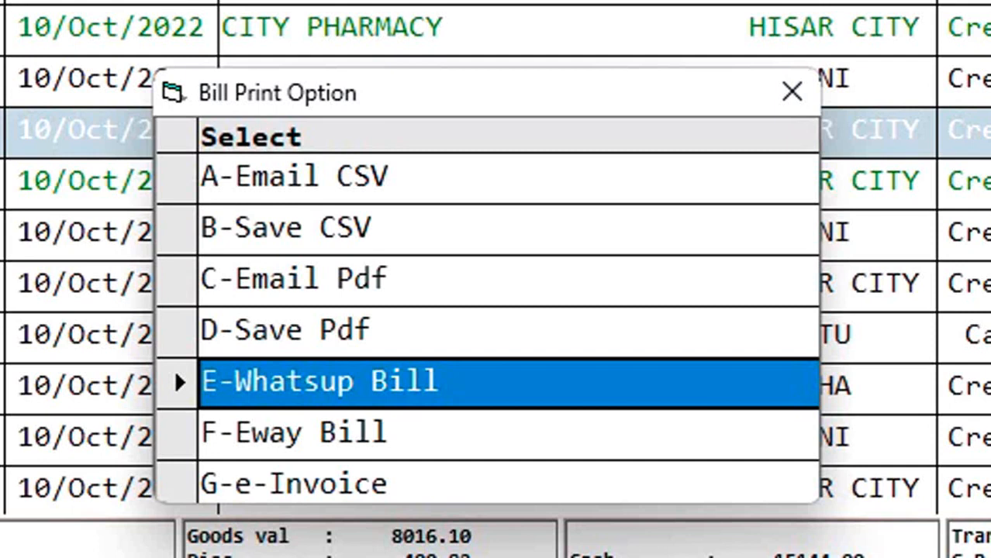
key(Down)
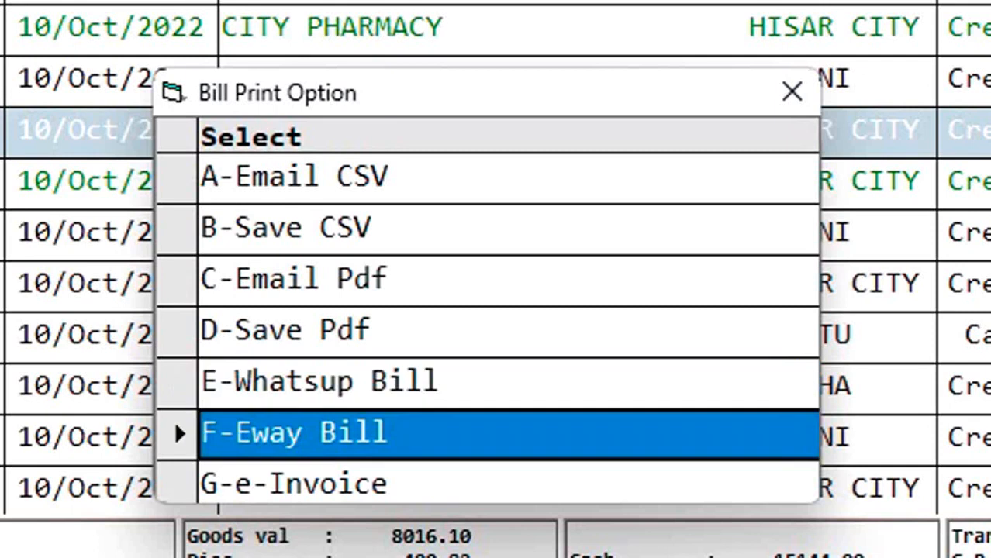
key(Down)
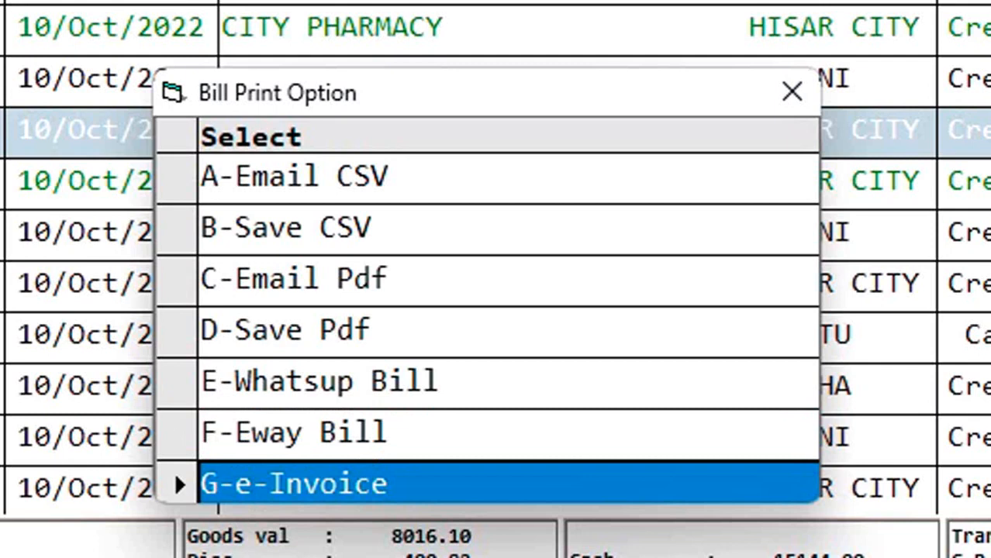
key(Up)
key(Up)
key(Up)
key(Up)
key(Up)
key(Up)
key(Up)
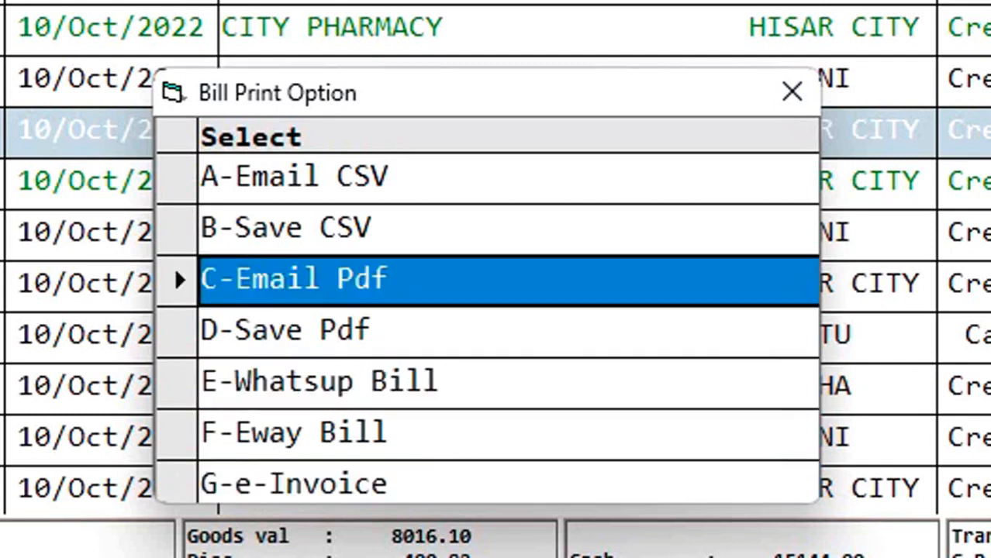
key(Escape)
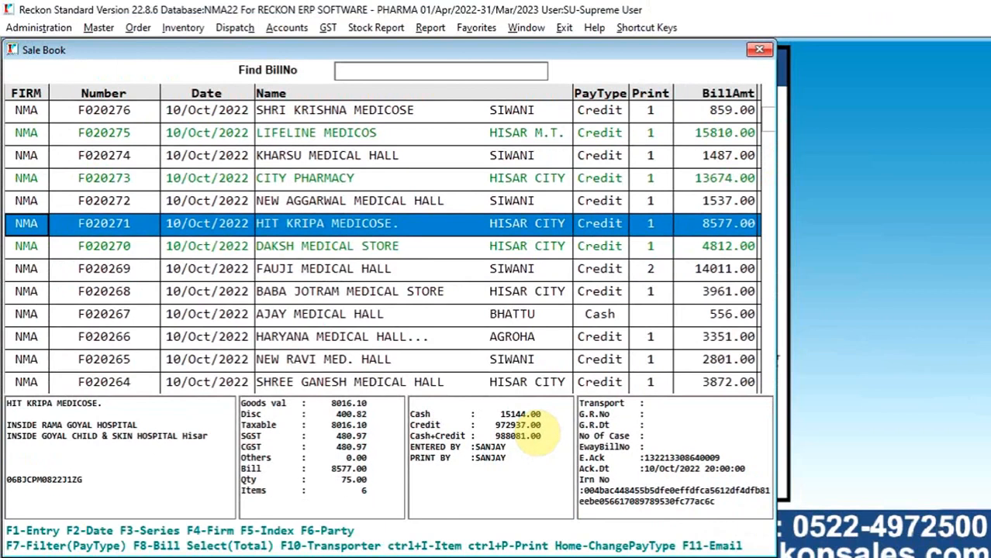
- Browse the bills between KHARSU MEDICAL HALL and NEW RAVI MED. HALL in the Sale Book and return to HIT KRIPA MEDICOSE
key(Down)
key(Down)
key(Down)
key(Down)
key(Down)
key(Up)
key(Up)
key(Up)
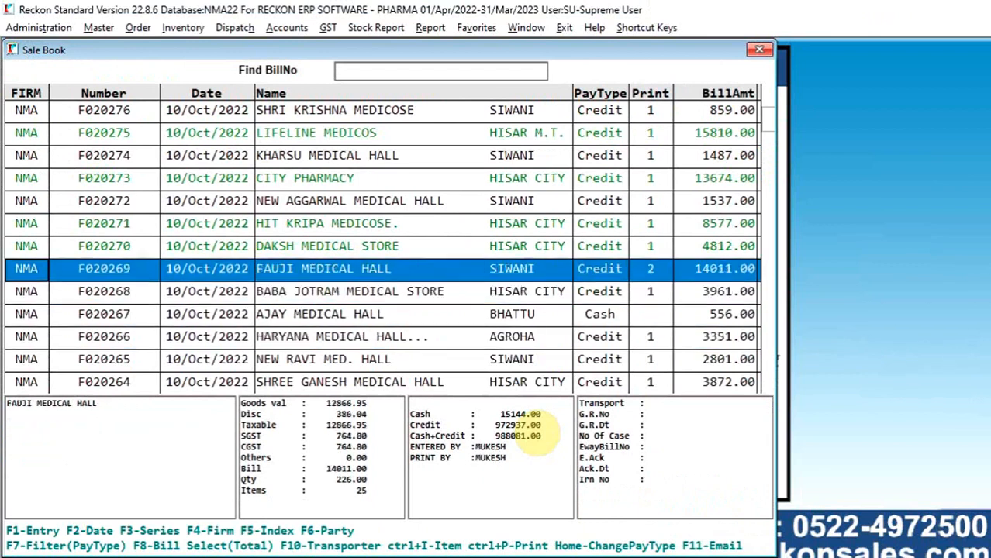
key(Up)
key(Up)
key(Up)
key(Up)
key(Up)
key(Up)
key(Up)
key(Down)
key(Down)
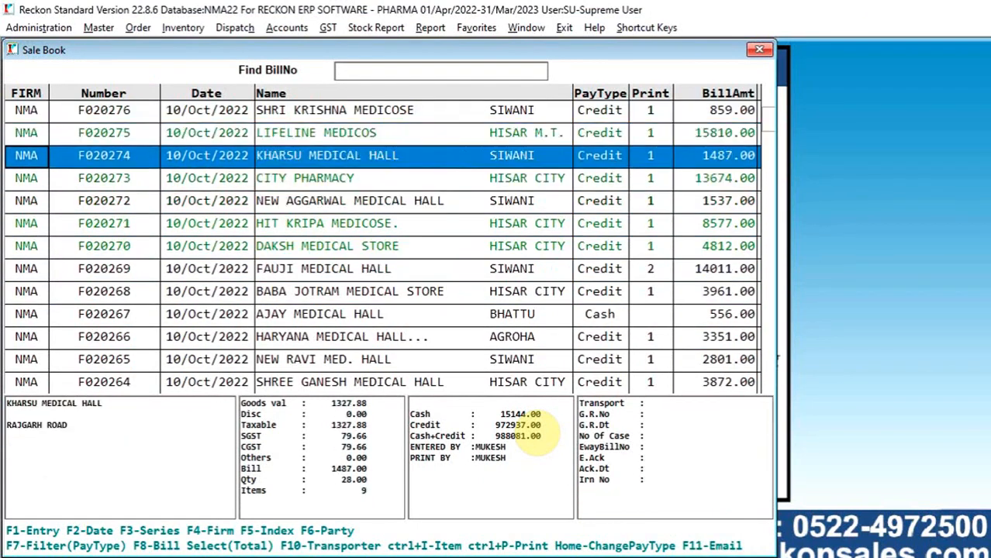
key(Down)
key(Down)
key(Down)
key(Down)
key(Down)
key(Down)
key(Down)
key(Down)
key(Down)
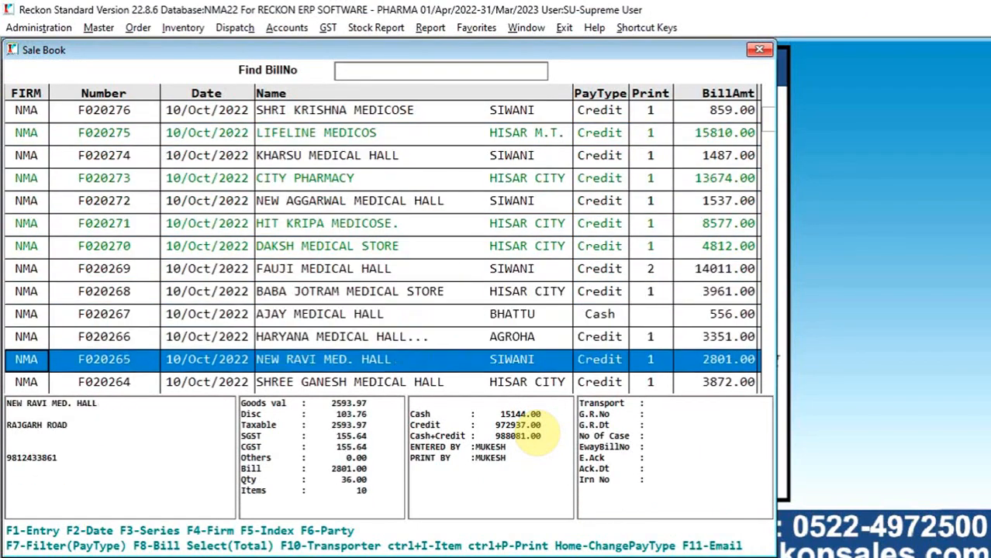
key(Up)
key(Up)
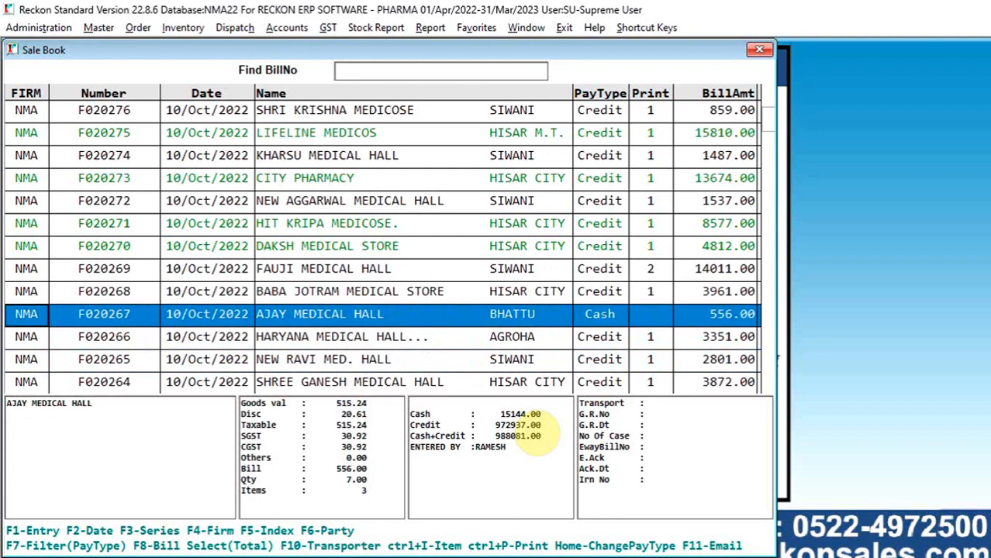
key(Up)
key(Up)
key(Up)
key(Up)
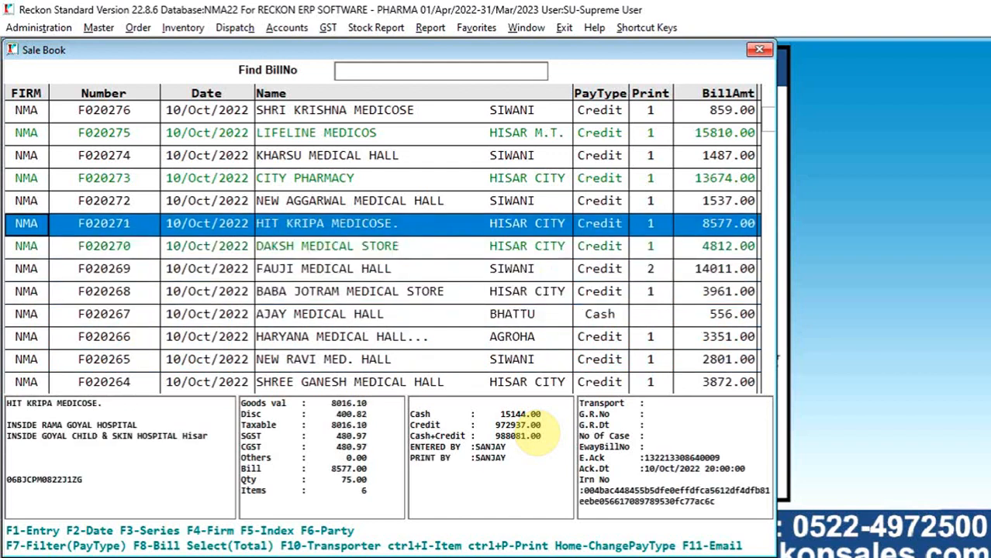
- View the transporter details of the HIT KRIPA MEDICOSE bill and close them without changes
key(F10)
click(436, 421)
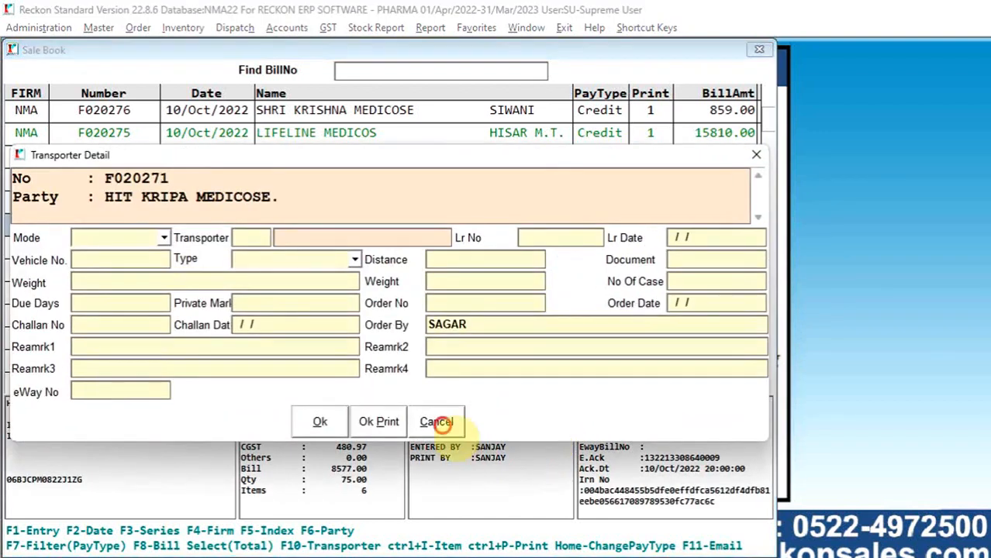
click(587, 341)
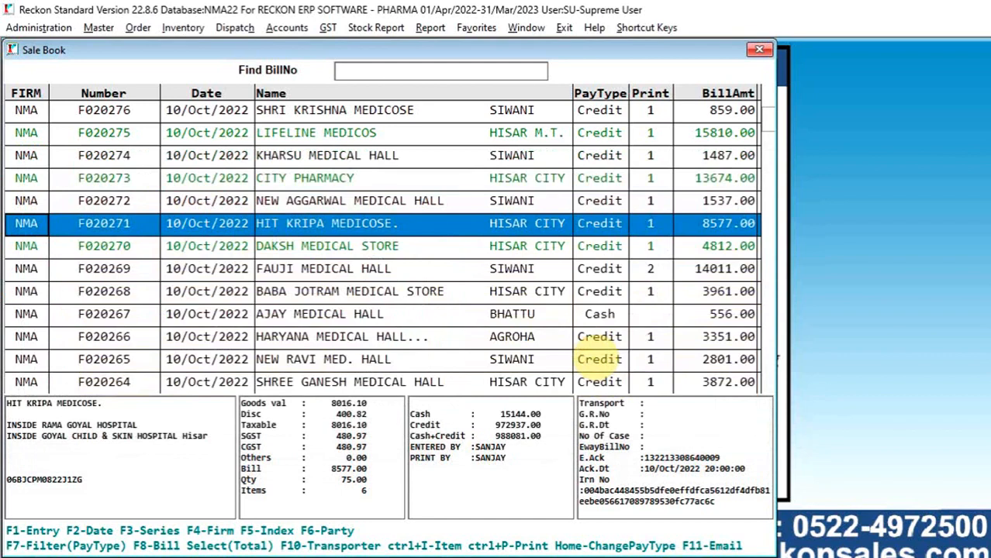
- Browse the Sale Book bills from HIT KRIPA MEDICOSE down to GANPATI MED.HALL
key(Down)
key(Down)
key(Down)
key(Down)
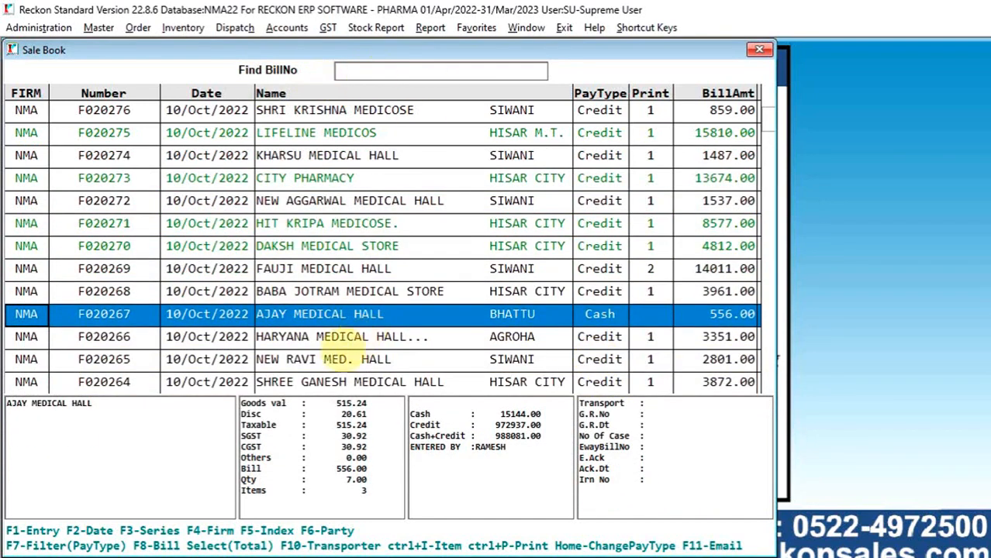
key(Down)
key(Down)
key(Down)
key(Down)
key(Up)
key(Up)
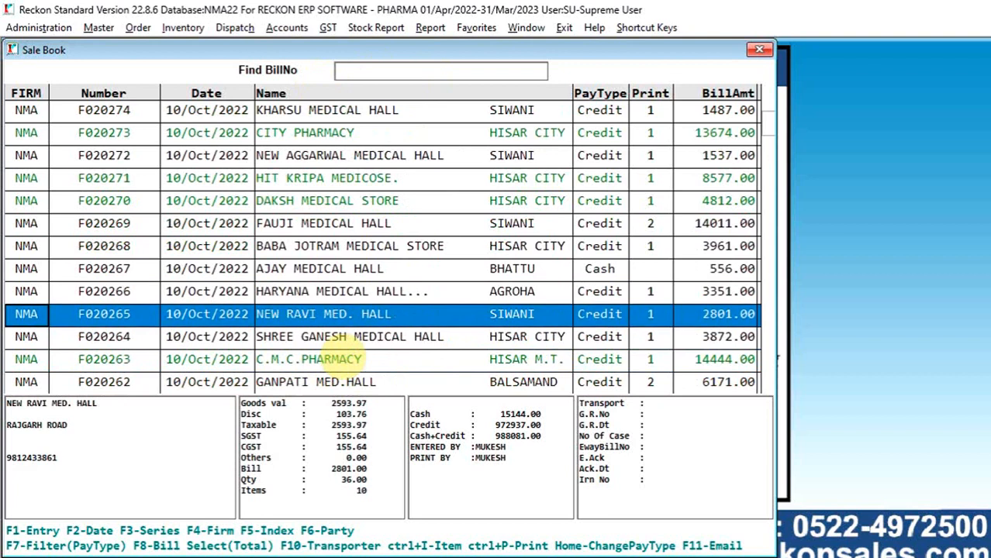
key(Down)
key(Down)
key(Down)
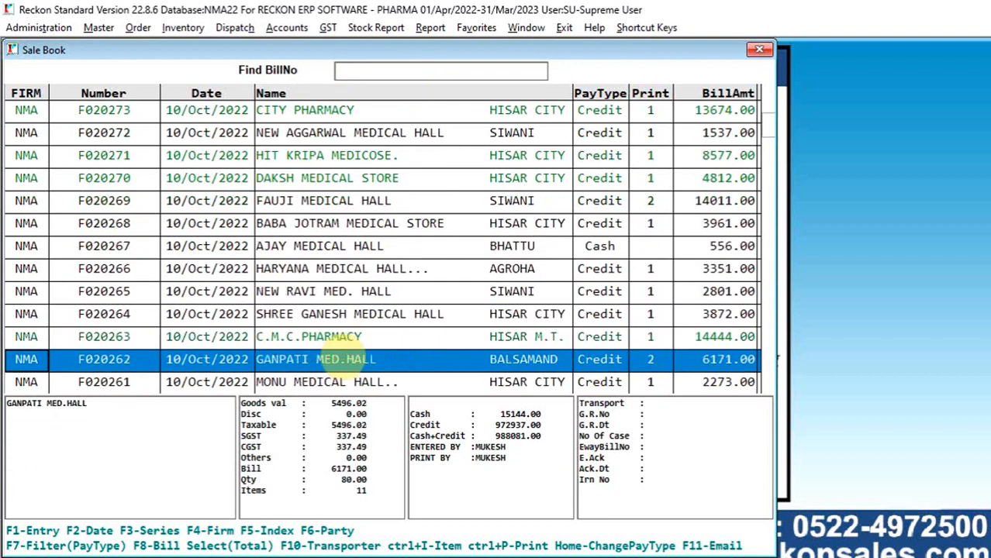
- Find the CITY PHARMACY bill by its bill number, open it in Sale Entry and close it again
text(202)
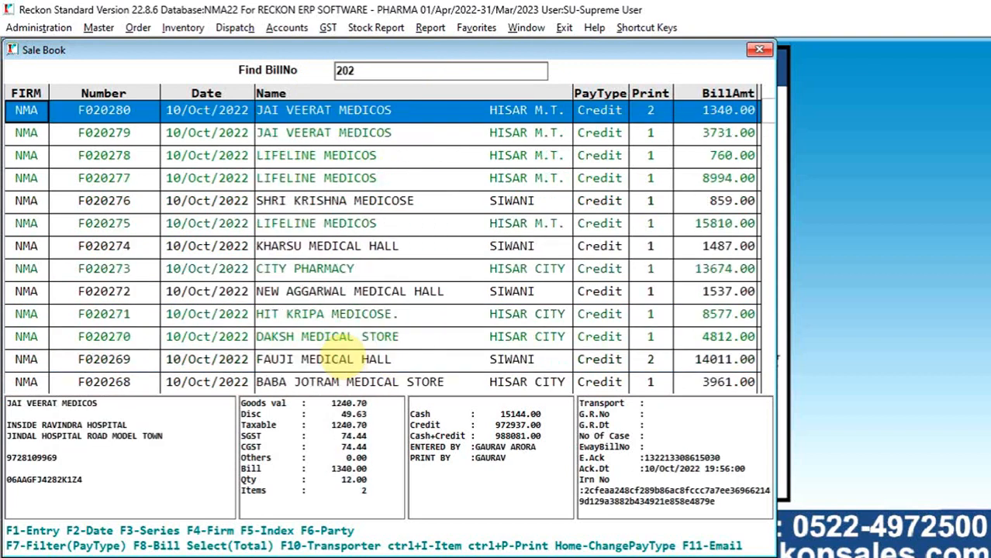
text(73)
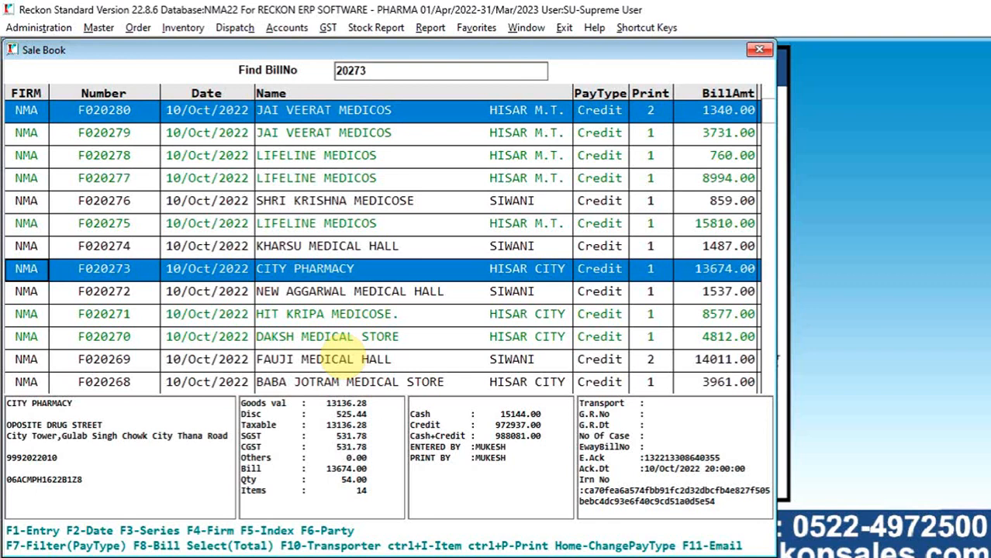
key(Return)
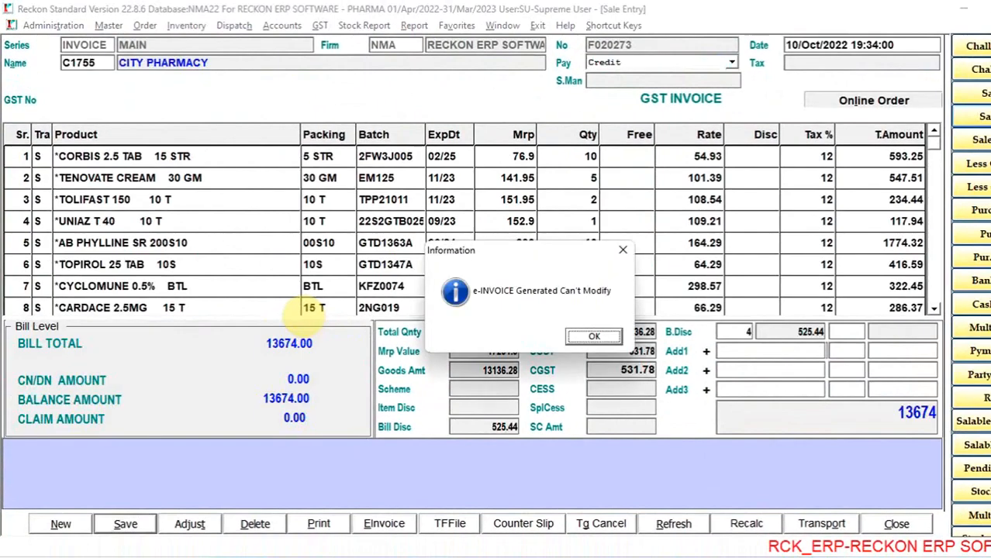
key(Return)
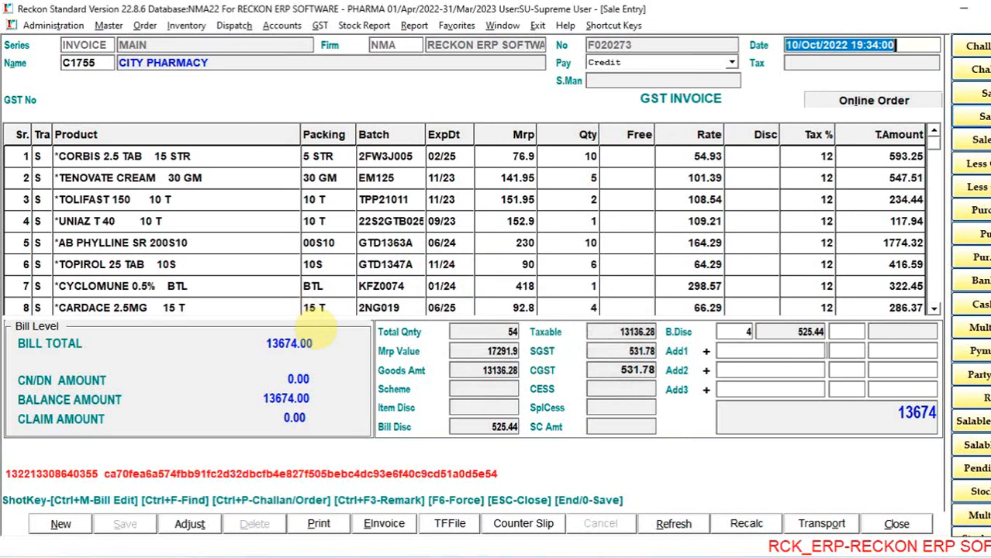
key(Escape)
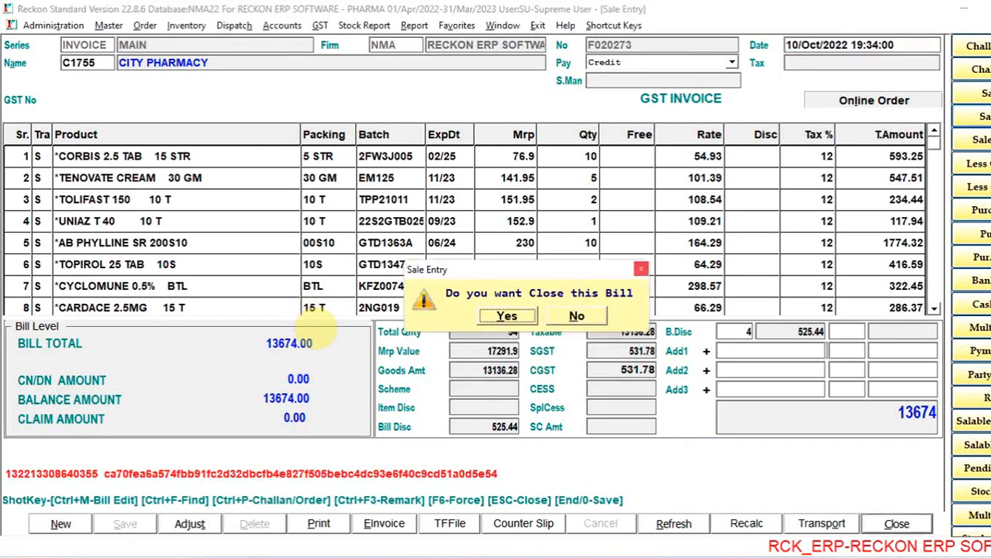
key(Return)
- Find the MONU MEDICAL HALL bill by its bill number and clear the search
key(Down)
key(Down)
key(Down)
key(Down)
key(Down)
key(Down)
key(Down)
key(Down)
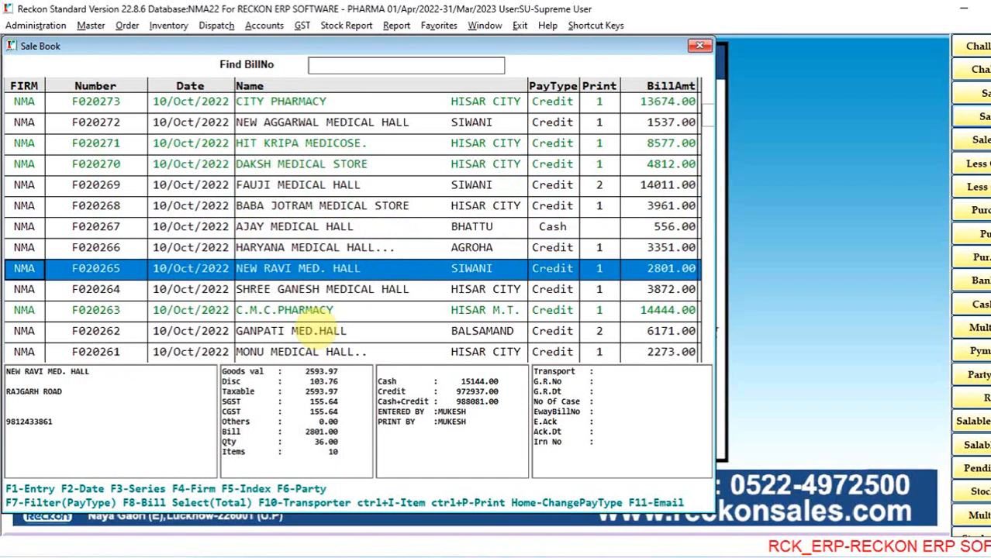
text(20261)
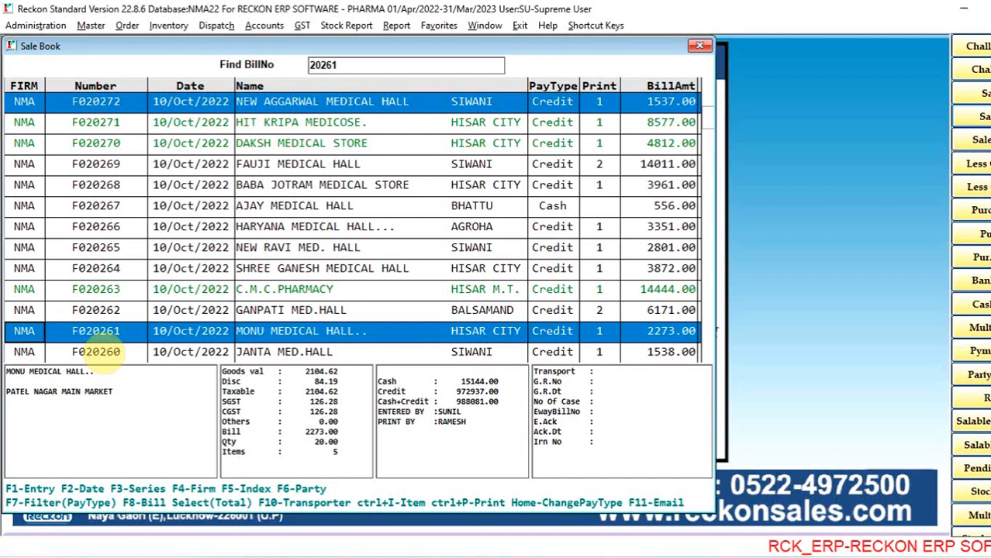
key(BackSpace)
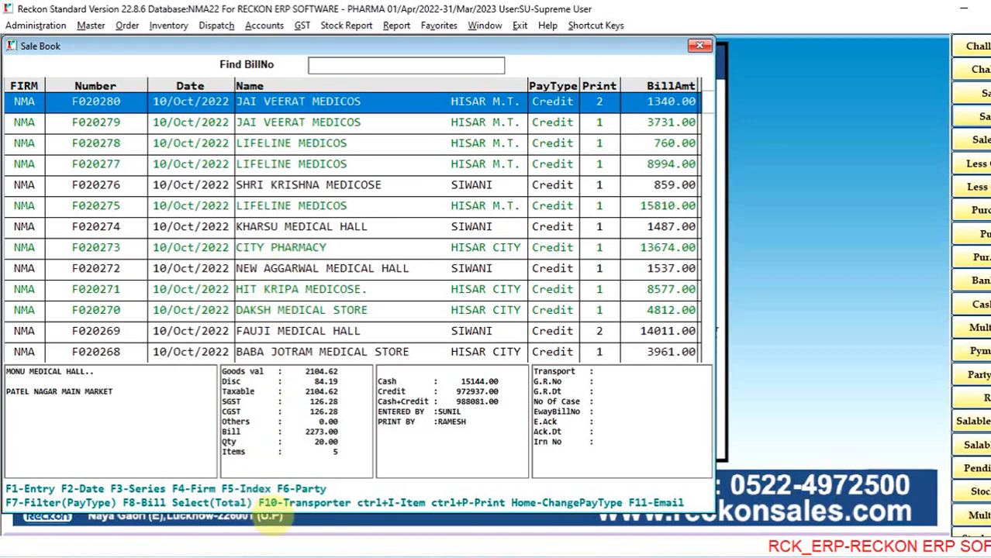
- Change the Sale Book index to Name so that bills are sorted and searched by party name
key(F5)
key(Down)
key(Down)
key(Down)
key(Down)
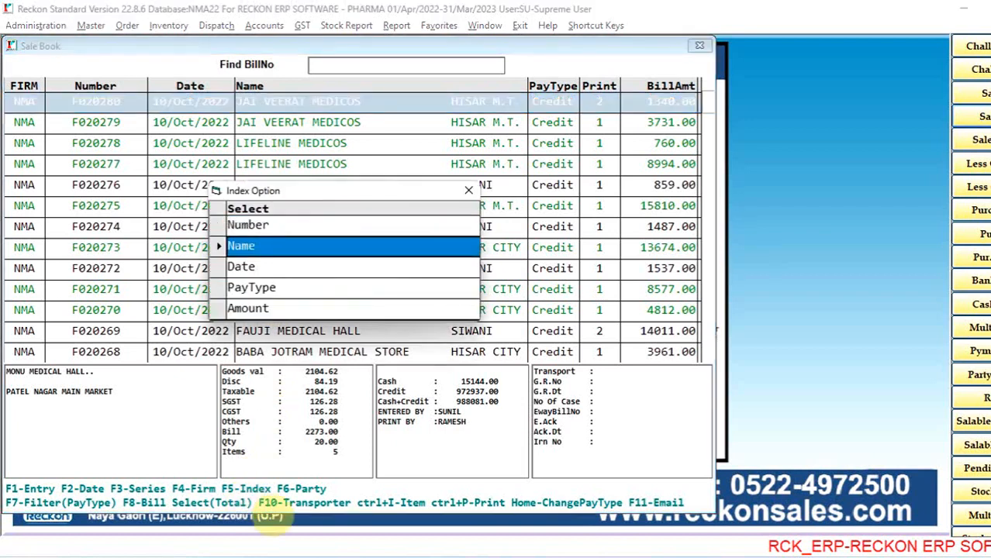
key(Up)
key(Up)
key(Up)
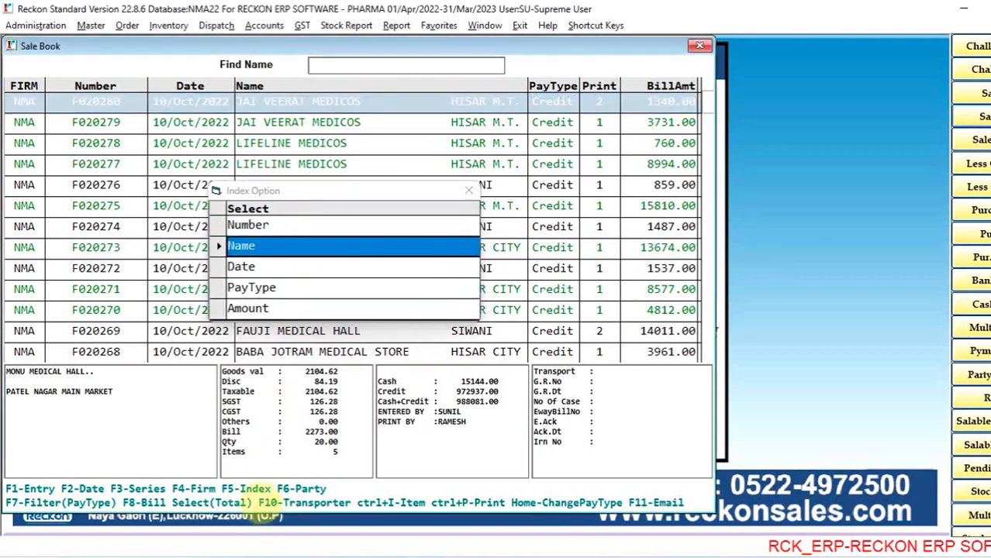
key(Return)
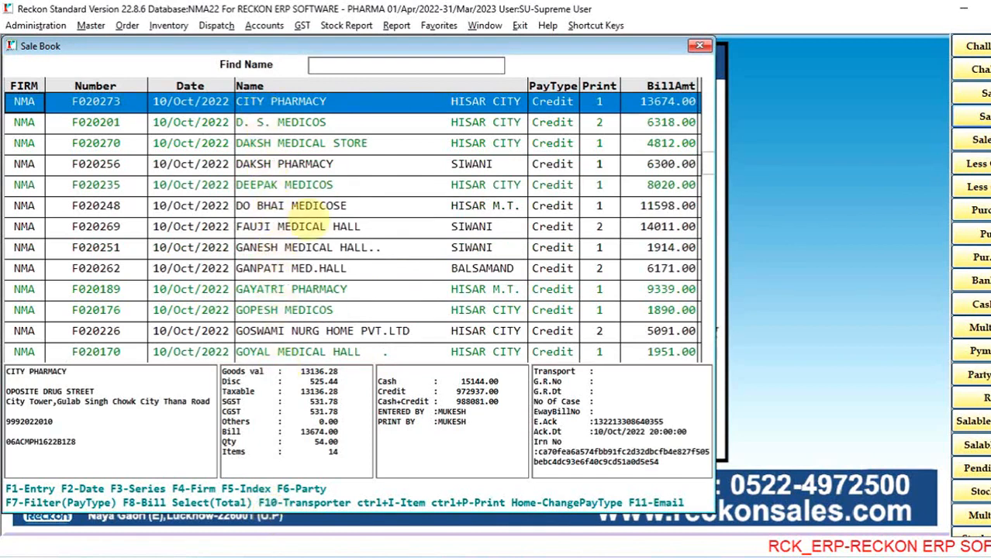
- Browse the name-sorted bills around CHABRA MEDICOS, DAKSH MEDICAL STORE and DEEPAK MEDICOS
key(Down)
key(Down)
key(Down)
key(Down)
key(Down)
key(Down)
key(Down)
key(Down)
key(Down)
key(Down)
key(Down)
key(Down)
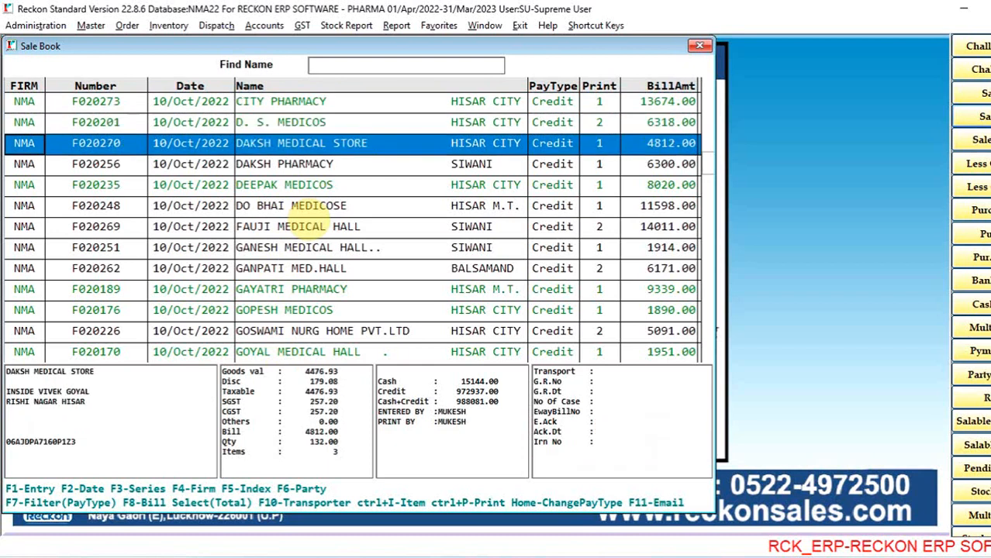
key(Down)
key(Down)
key(Down)
key(Up)
key(Up)
key(Up)
key(Up)
key(Up)
key(Up)
key(Up)
key(Up)
key(Up)
key(Up)
key(Up)
key(Up)
key(Up)
key(Up)
key(Up)
key(Up)
key(Up)
key(Up)
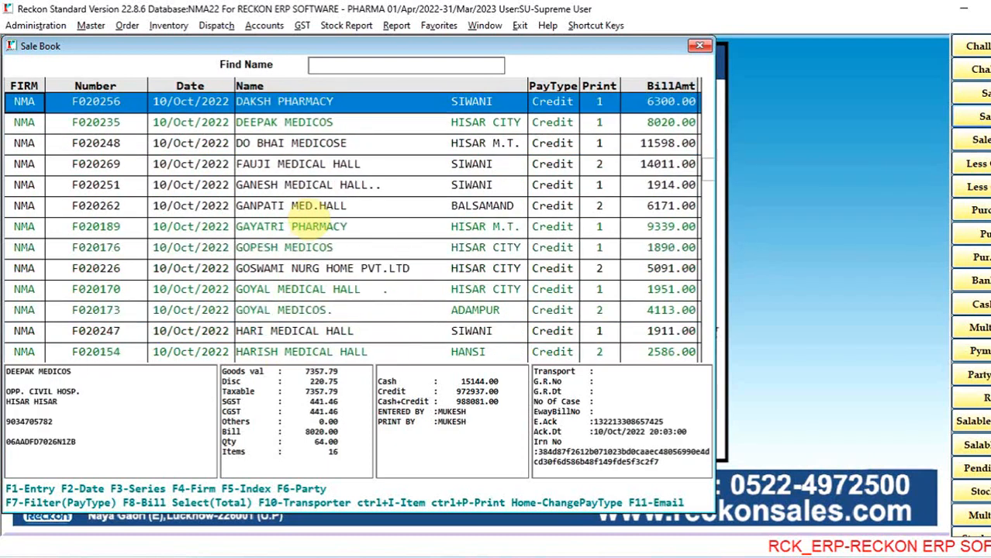
key(Up)
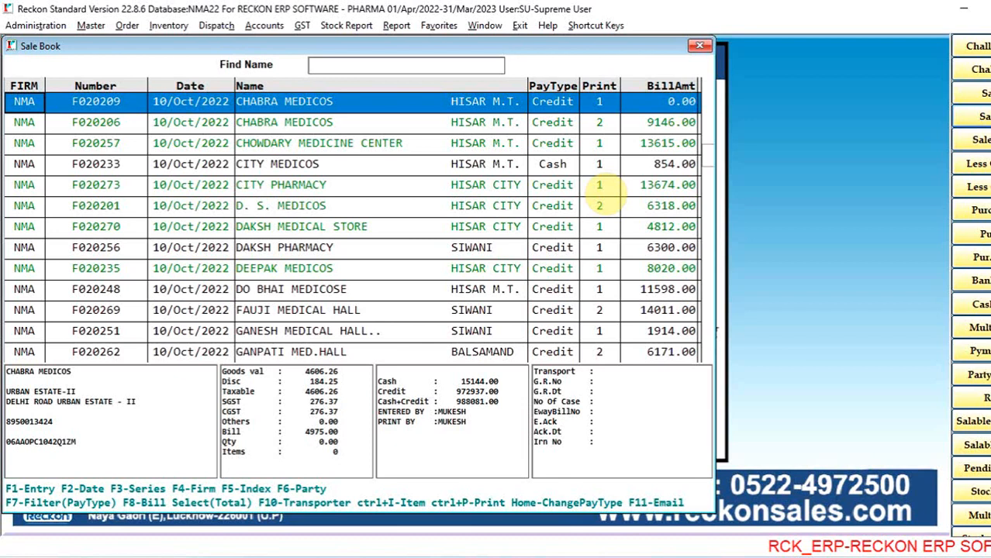
key(Down)
key(Down)
key(Down)
key(Down)
key(Down)
key(Down)
key(Down)
key(Down)
key(Down)
key(Down)
key(Down)
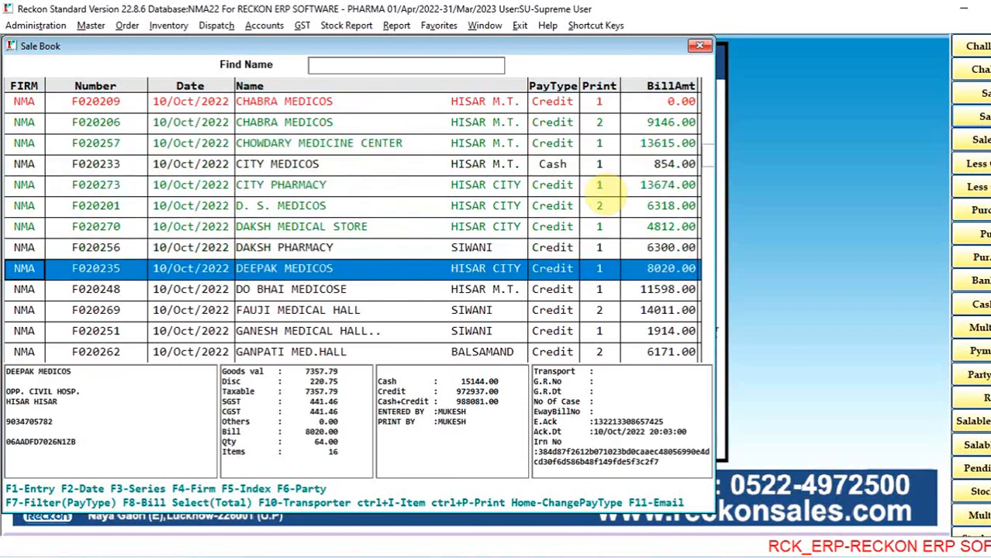
- Browse the name-sorted bills from DEEPAK MEDICOS down to the HARYANA MED.& CON. STORE entries
key(Down)
key(Down)
key(Down)
key(Down)
key(Down)
key(Down)
key(Up)
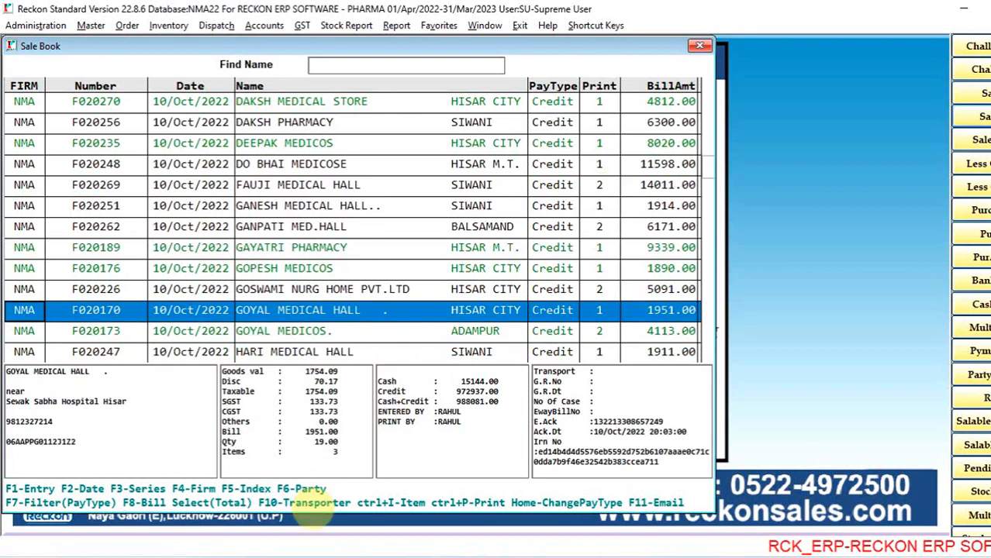
key(Down)
key(Down)
key(Down)
key(Down)
key(Down)
key(Down)
key(Down)
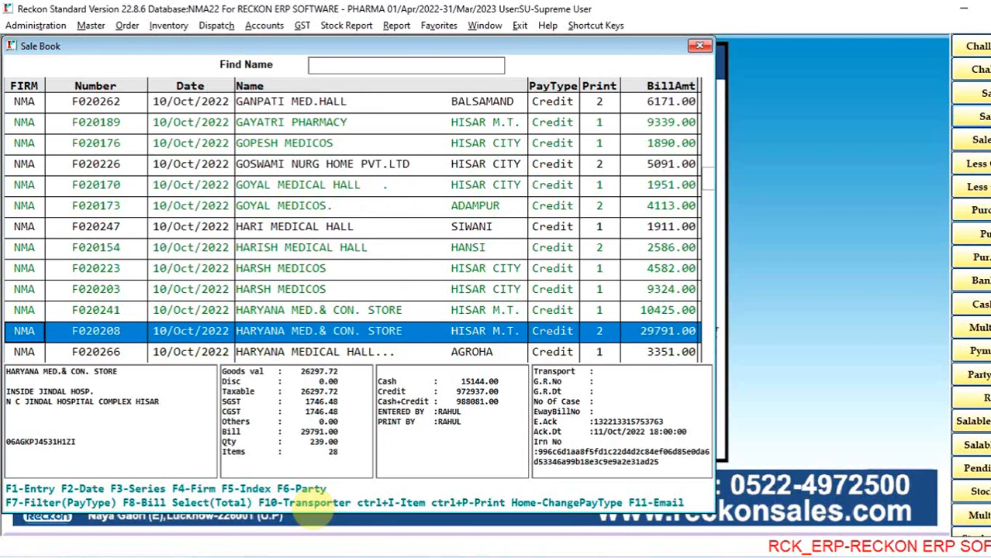
key(Down)
key(Down)
key(Down)
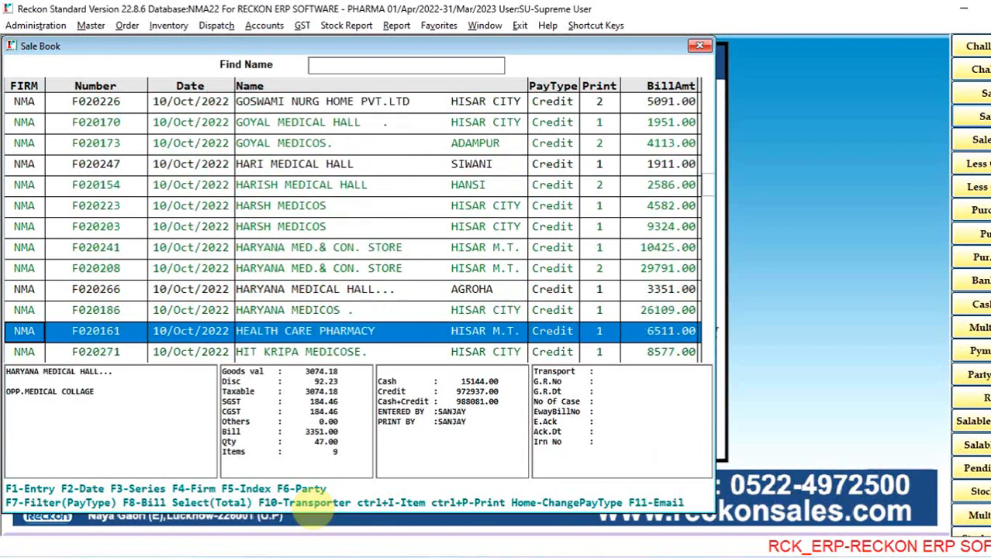
key(Up)
key(Up)
key(Up)
key(Up)
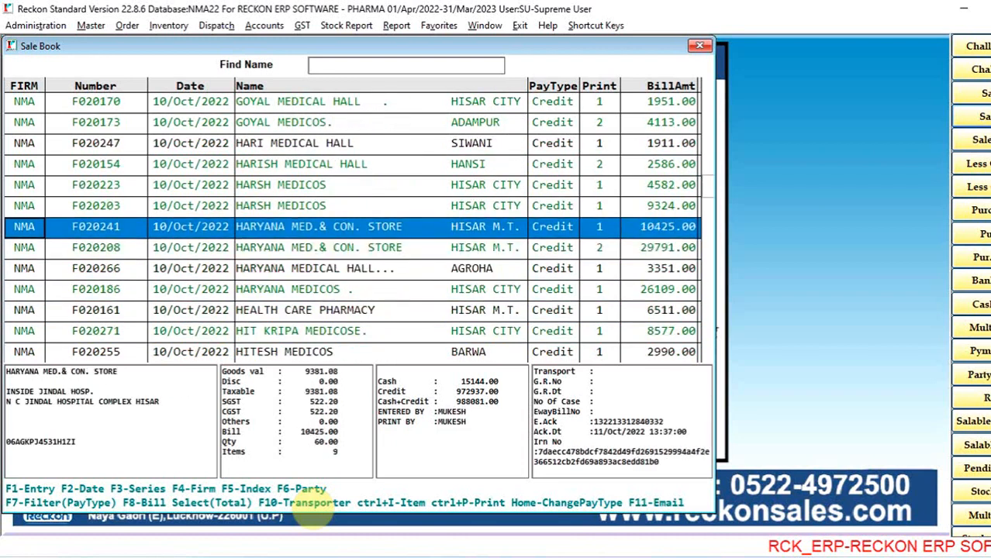
- Filter the Sale Book by party to show only the HARYANA MED.& CON. STORE bills
key(F6)
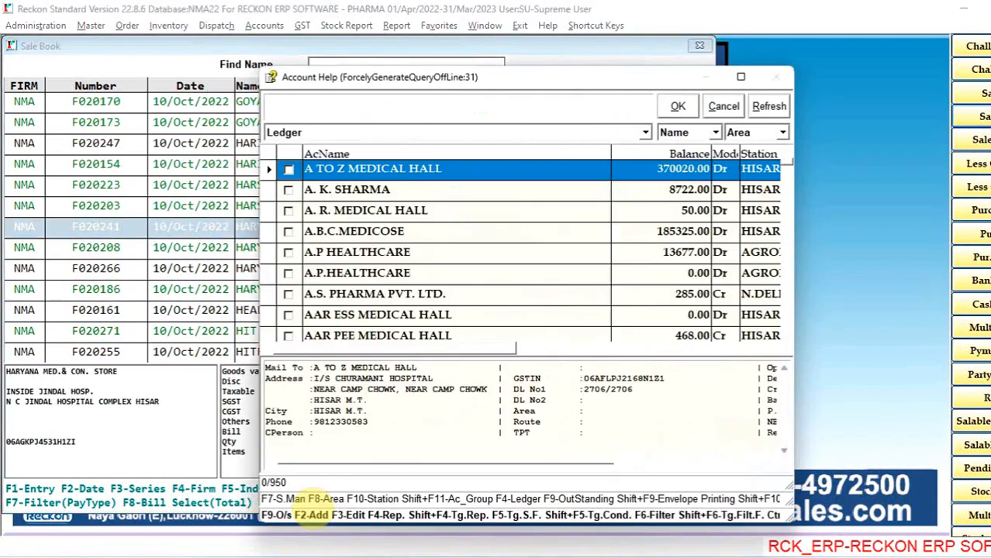
text(HARYANA)
key(space)
key(Down)
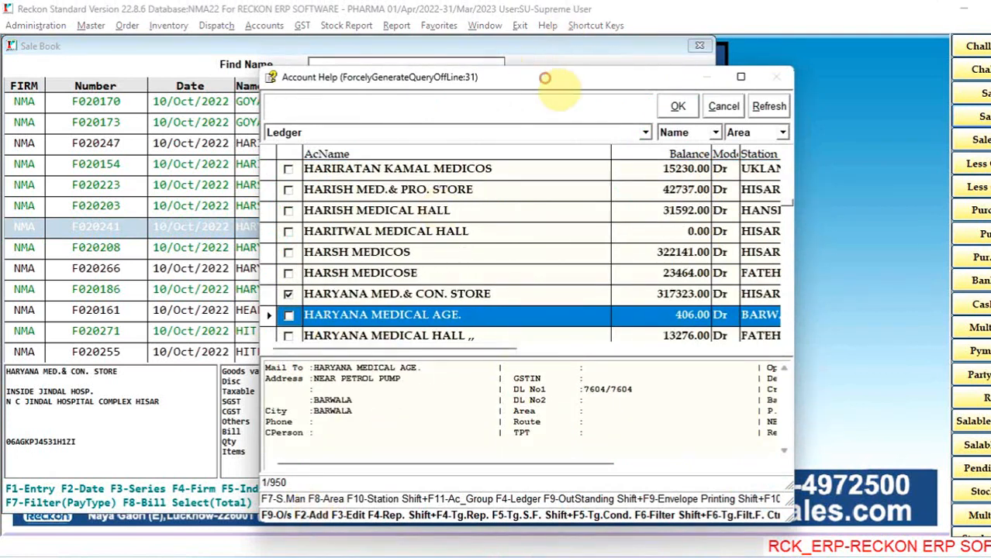
drag(549, 81, 659, 78)
click(782, 95)
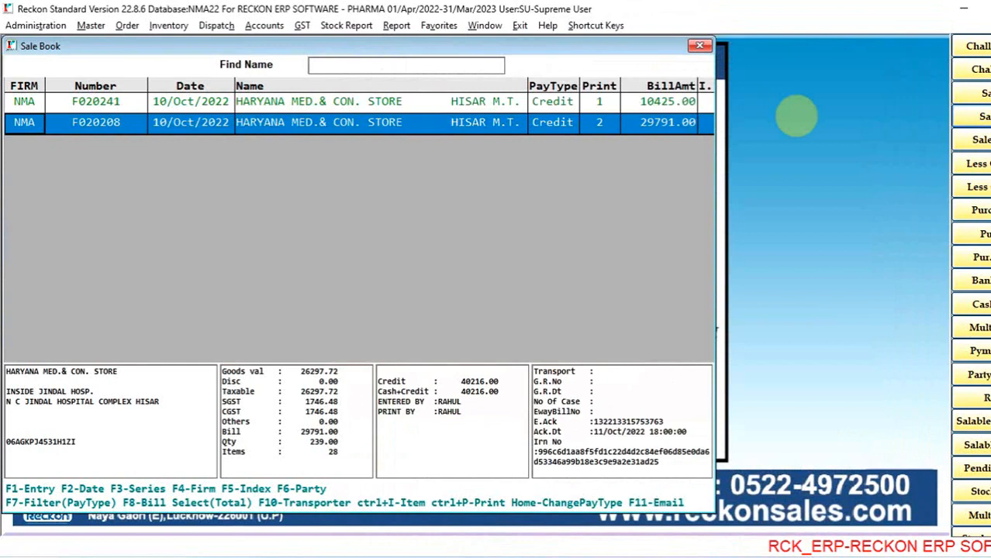
key(Up)
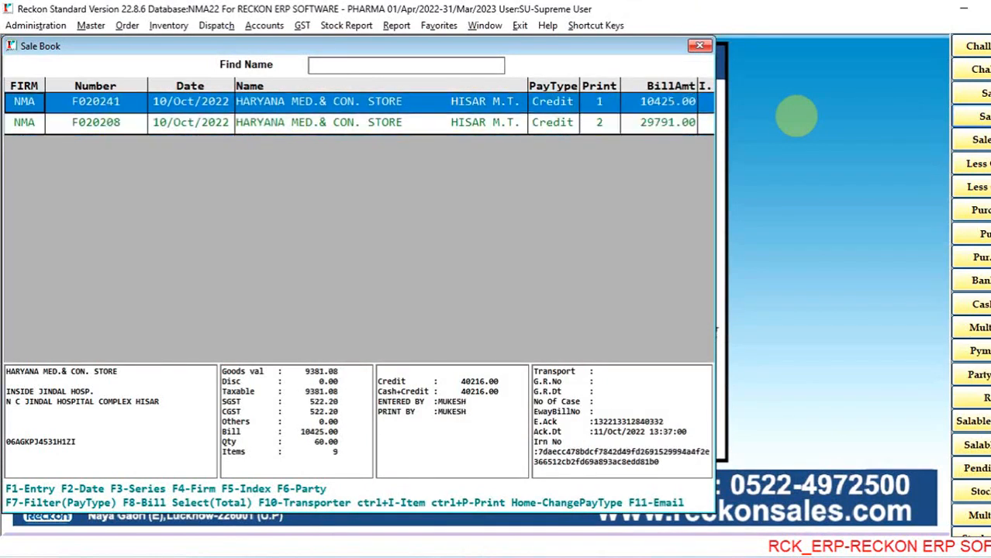
- Set the Sale Book date range to 01/10/2022 up to 10/10/2022 and browse the party's bills
key(F2)
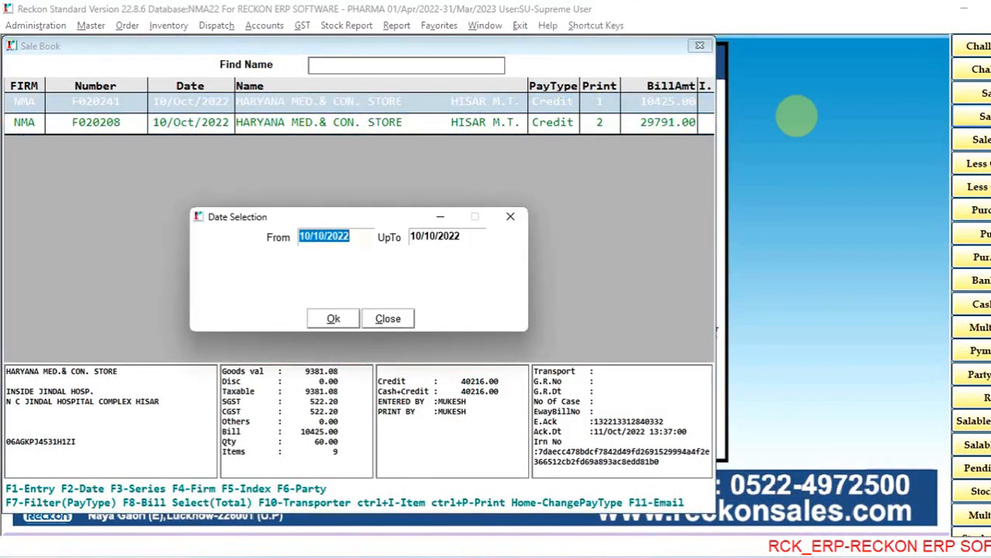
text(01)
key(Return)
key(Return)
key(Return)
key(Down)
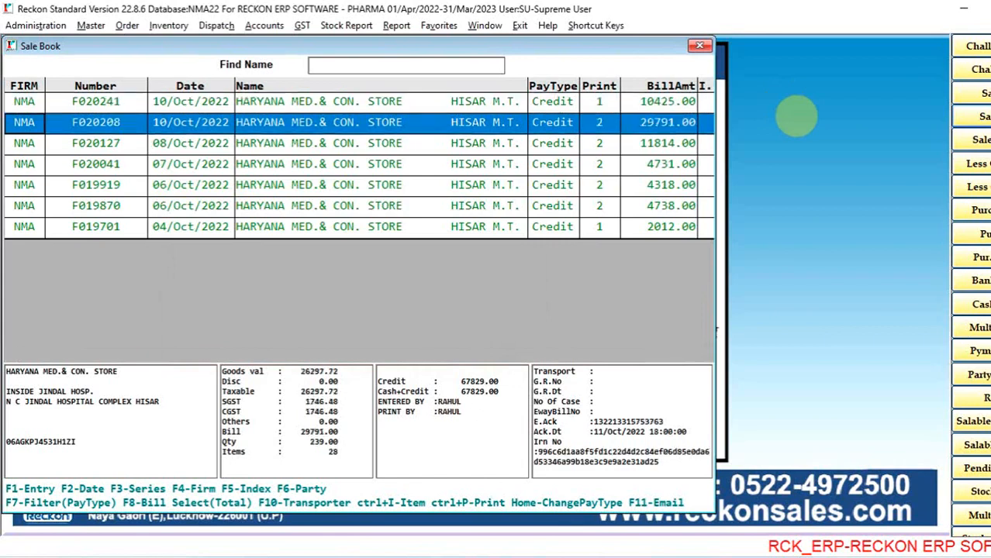
key(Down)
key(Down)
key(Down)
key(Down)
- Extend the party's bill list by setting the start date to 01/04/2022, keeping 10/10/2022 as the end date
key(F2)
text(010)
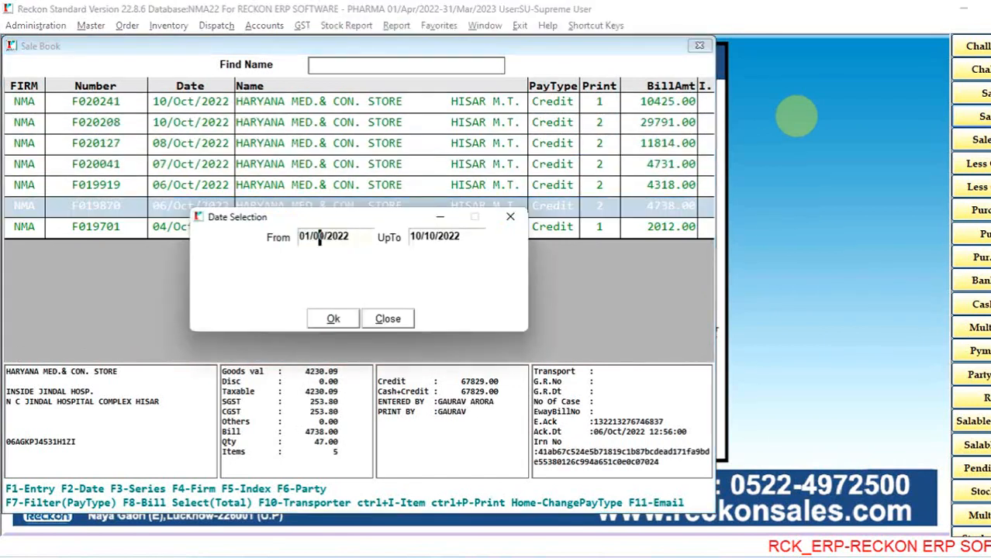
text(4)
key(Return)
key(Return)
key(Return)
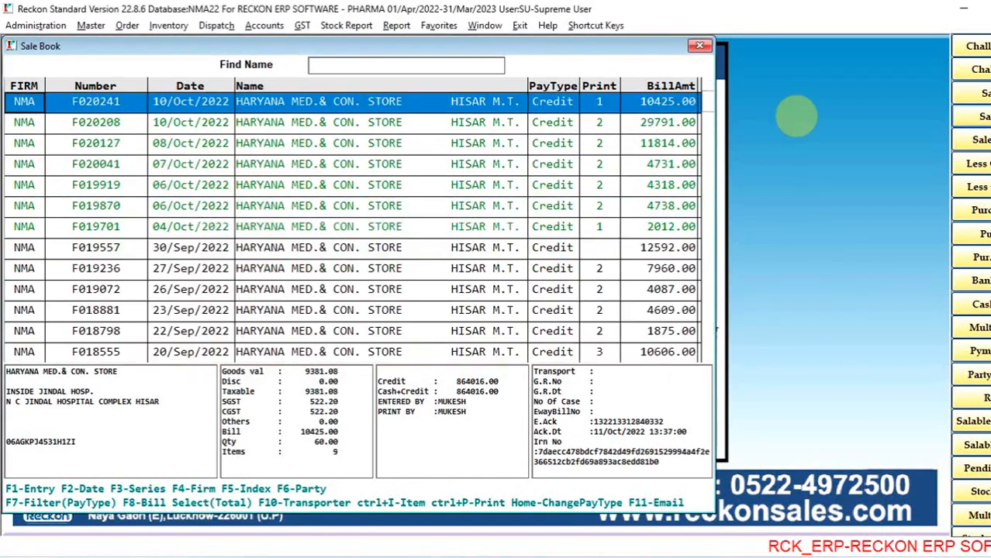
- Browse the HARYANA MED.& CON. STORE bills back through September 2022 and close the Sale Book
key(Down)
key(Down)
key(Down)
key(Down)
key(Down)
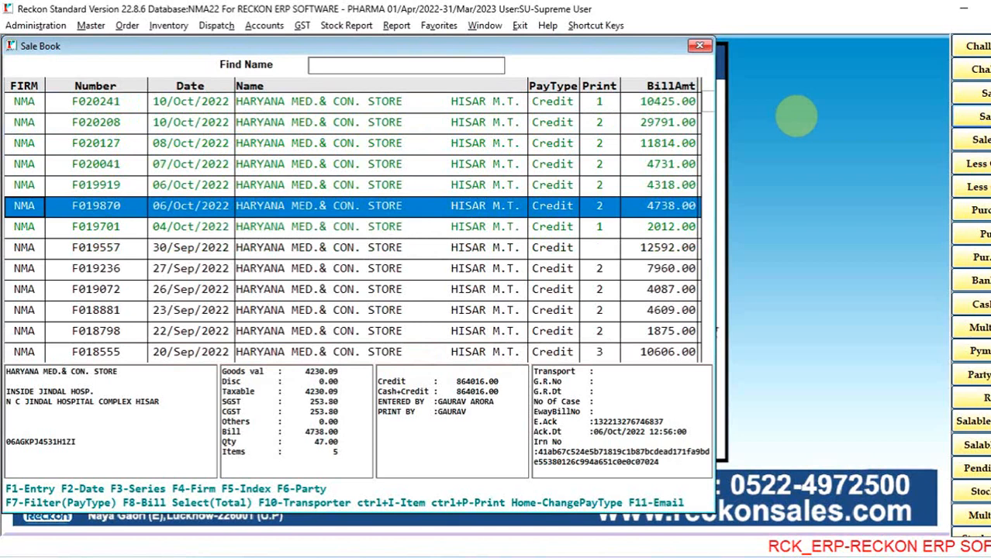
key(Down)
key(Down)
key(Down)
key(Down)
key(Down)
key(Down)
key(Down)
key(Down)
key(Down)
key(Down)
key(Down)
key(Down)
key(Down)
key(Down)
key(Down)
key(Down)
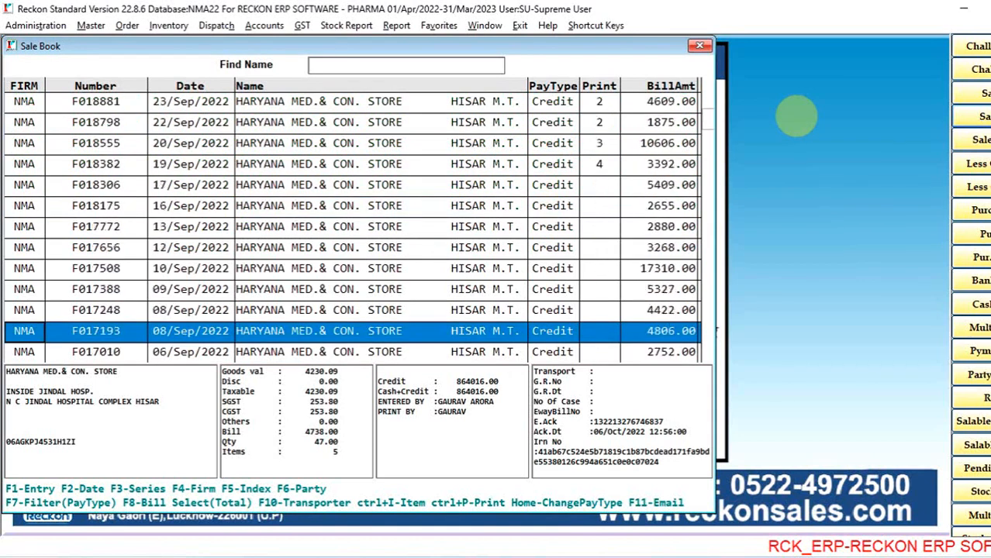
key(Down)
key(Down)
key(Down)
key(Down)
key(Down)
key(Down)
key(Escape)
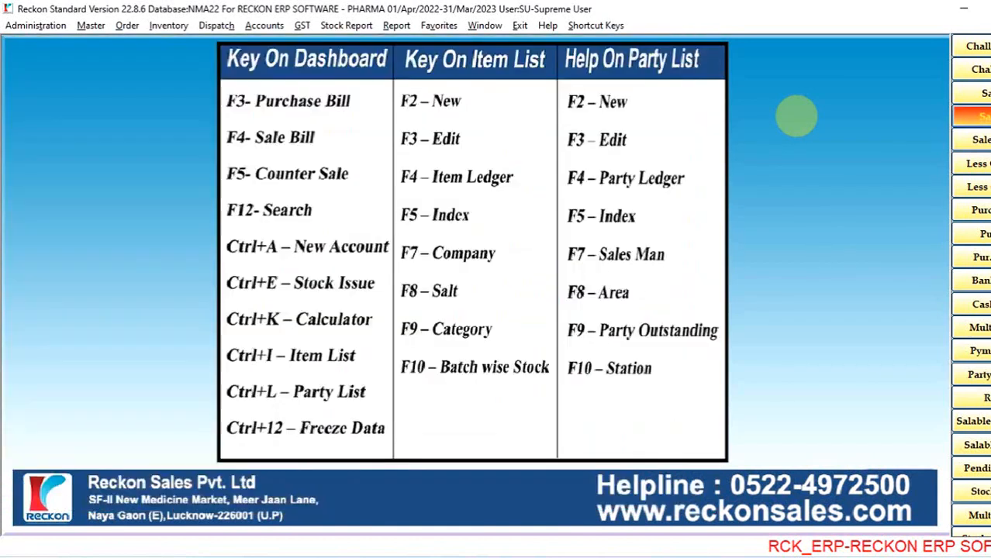
- Open the Challan Book to view its challans and close it again
click(983, 69)
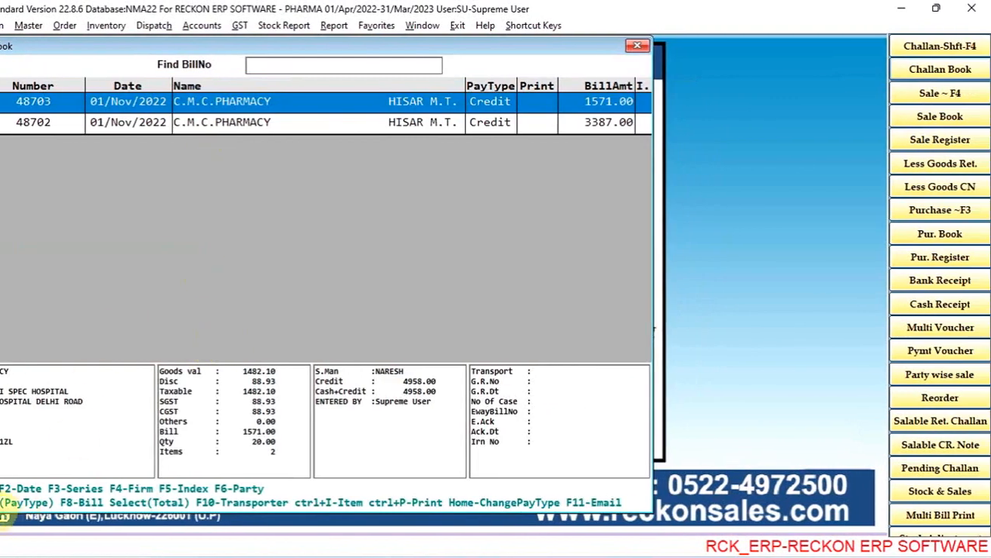
key(Escape)
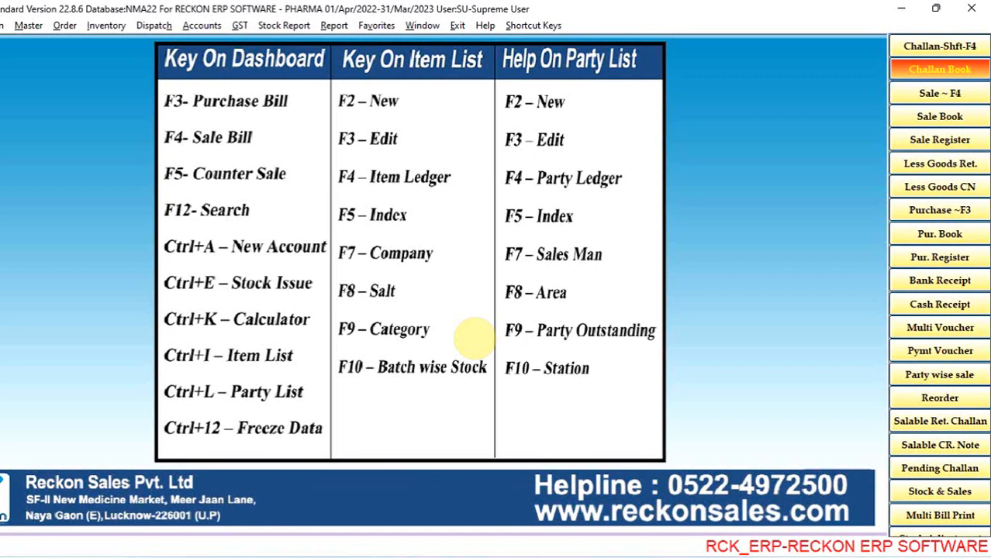
- Search the transactions for type Goods Return In, dated from 01/04/2022 up to 01/11/2022
key(F12)
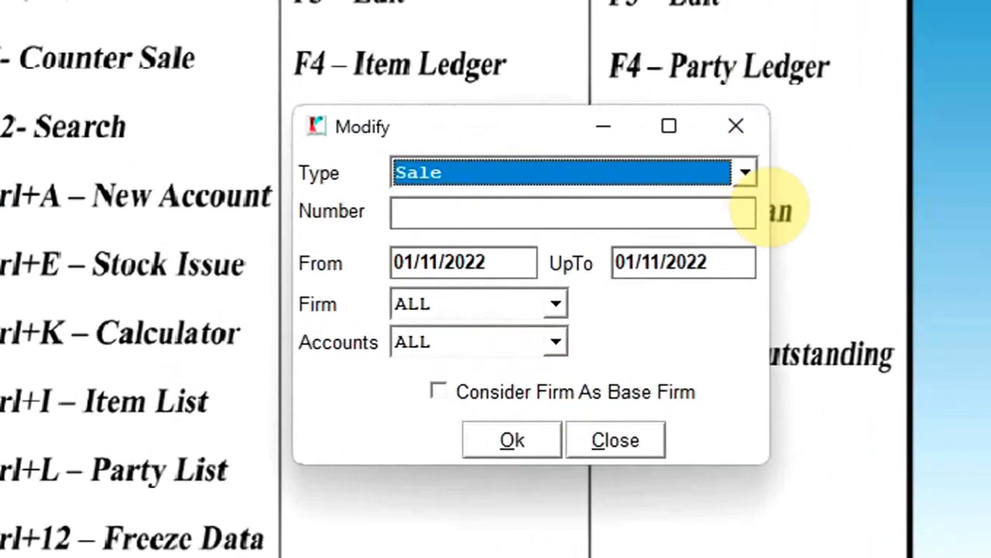
click(745, 177)
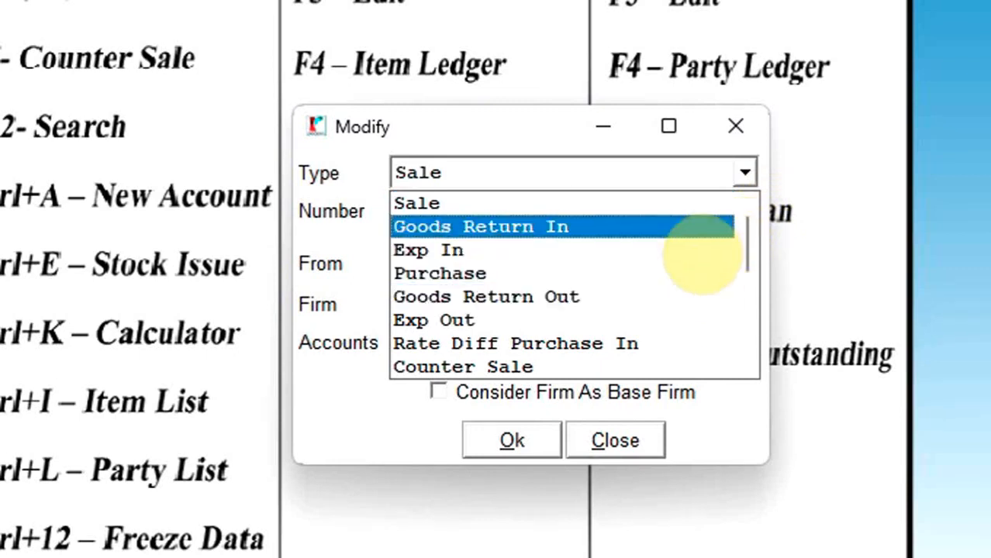
click(681, 226)
key(Tab)
key(Tab)
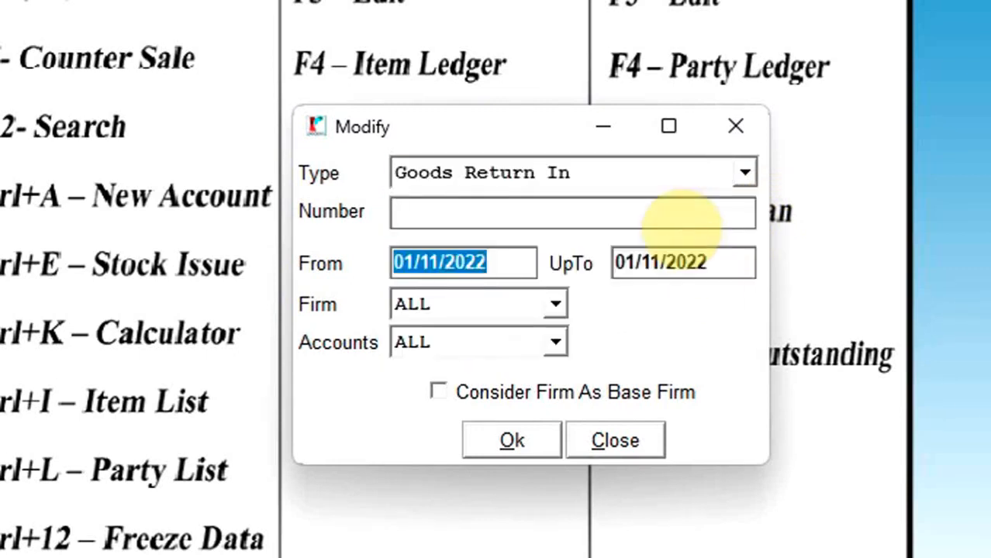
text(0104)
key(Tab)
key(Tab)
key(Tab)
key(Return)
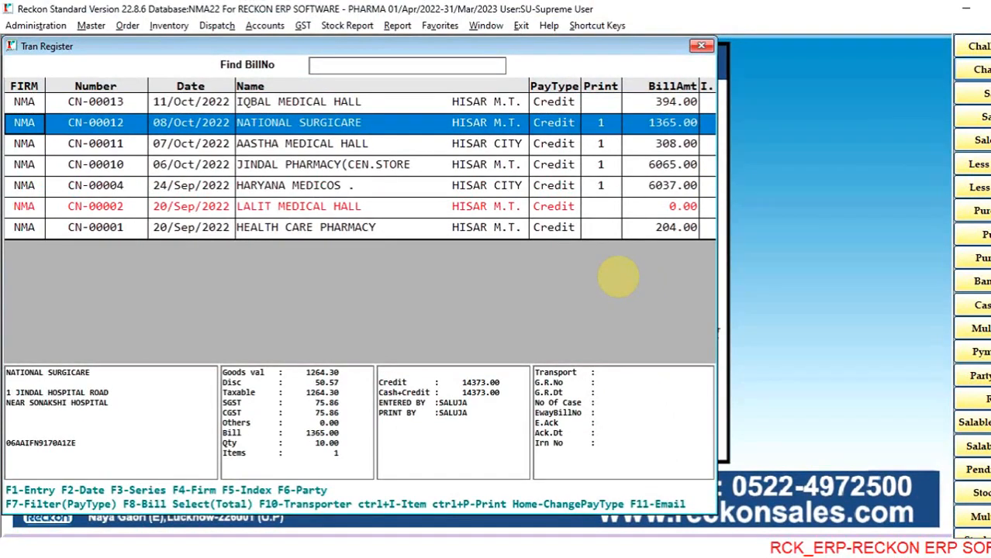
- Browse the Goods Return In entries from the oldest upward and close the transaction register
key(End)
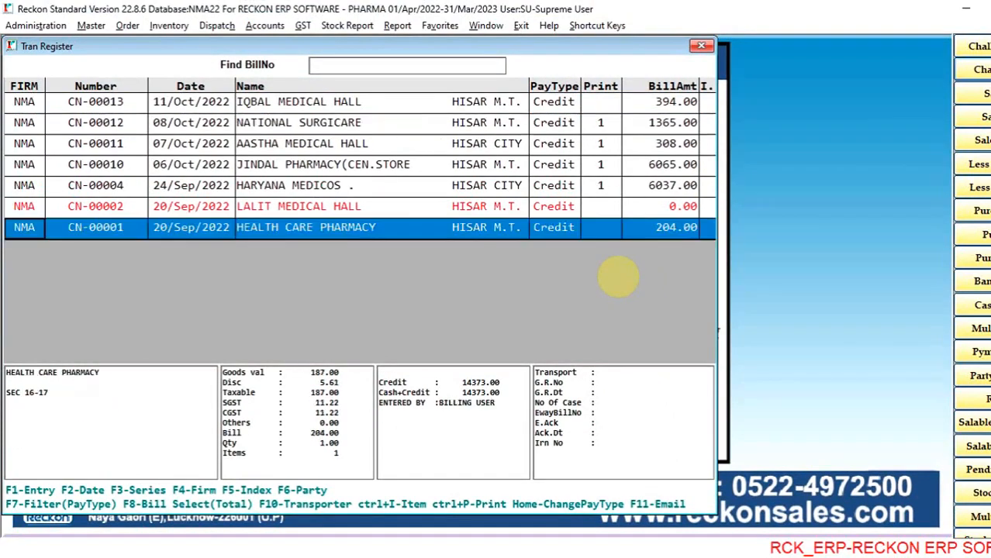
key(Up)
key(Up)
key(Up)
key(Up)
key(Up)
key(Up)
key(Escape)
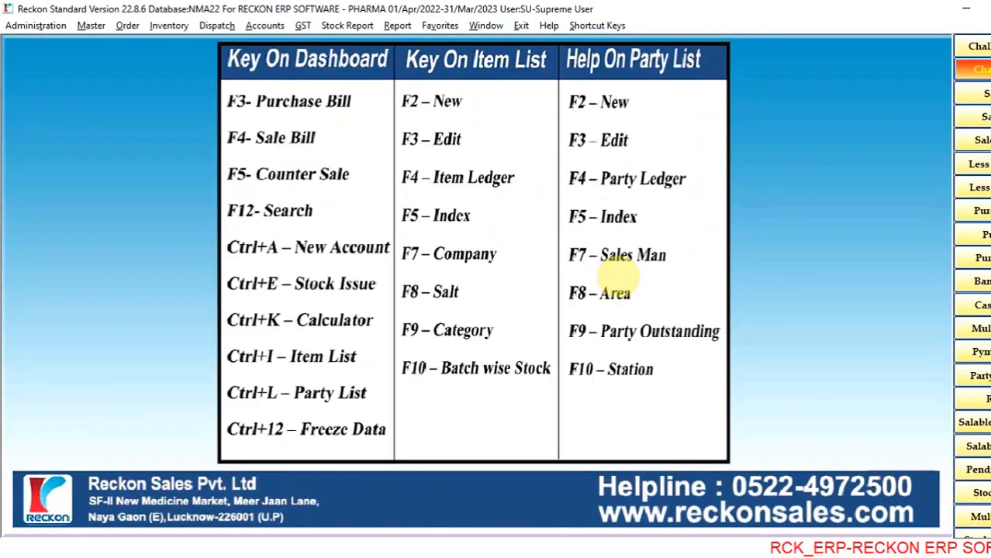
- Search for the MONU MEDICAL HALL sale by its bill number, open it in Sale Entry and close it again
key(ctrl+m)
key(Return)
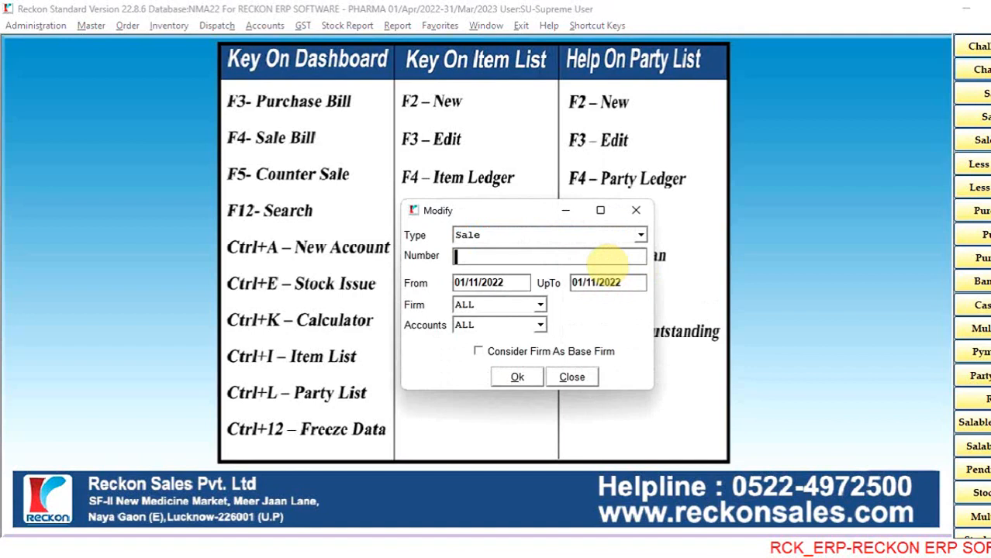
text(20261)
key(Return)
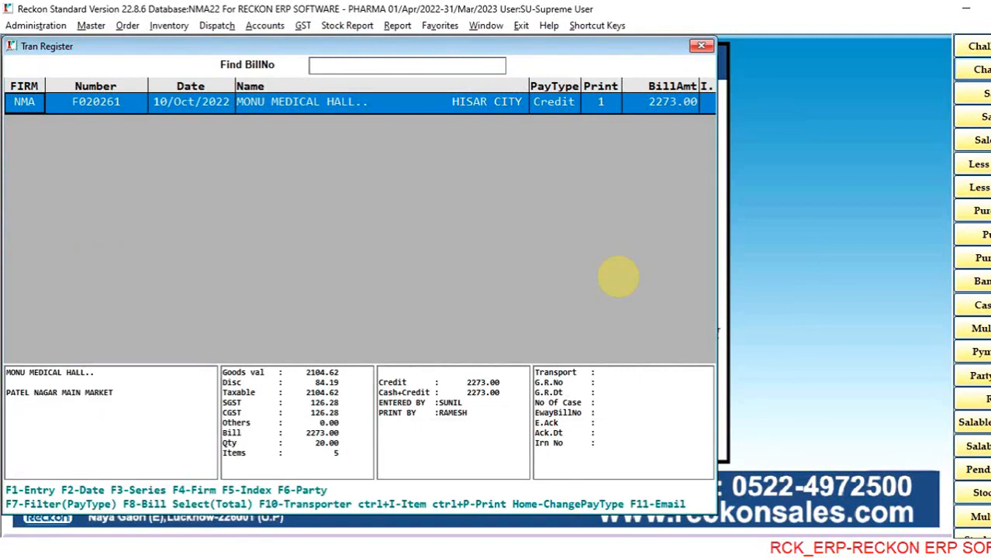
key(Return)
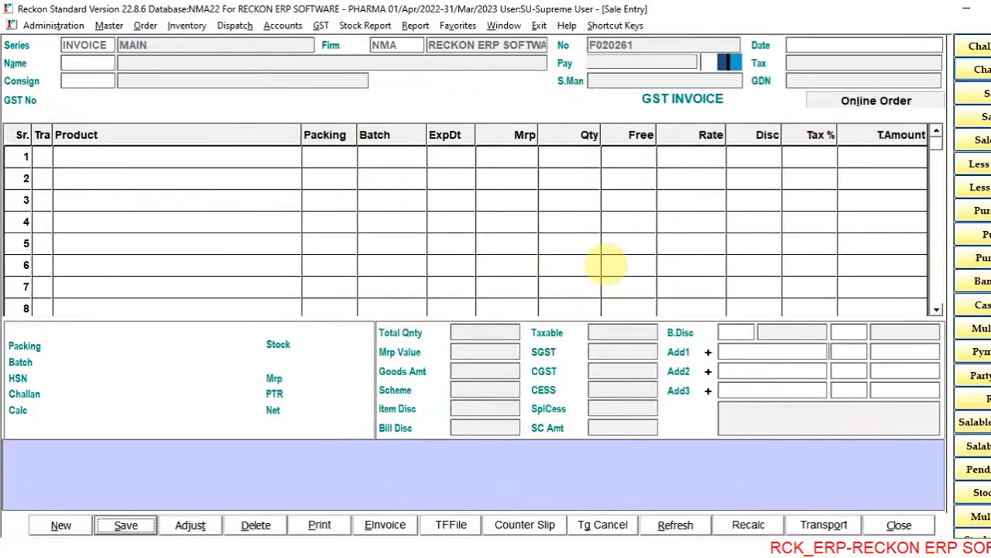
key(Escape)
key(Return)
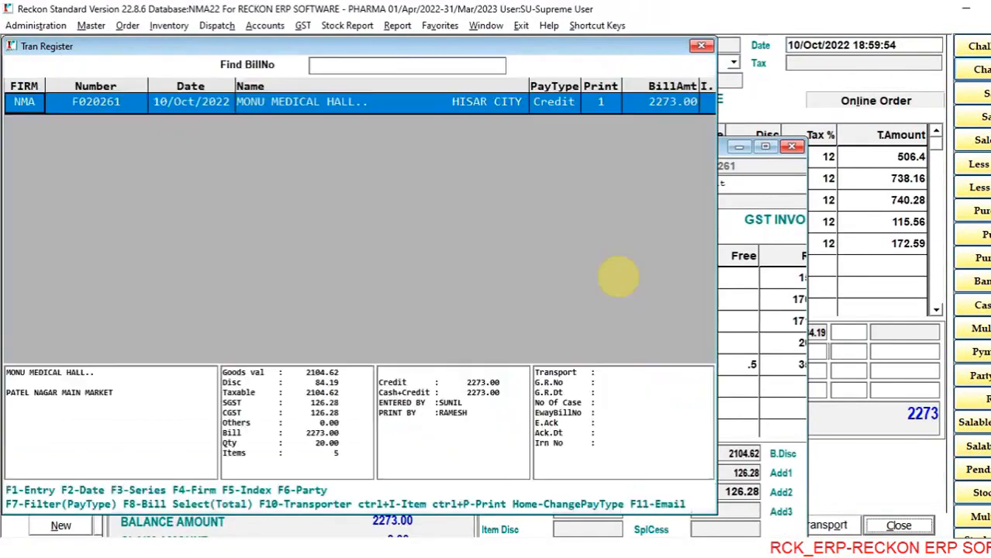
key(Escape)
- Review the transaction types offered in the Modify search and close it without searching
key(F12)
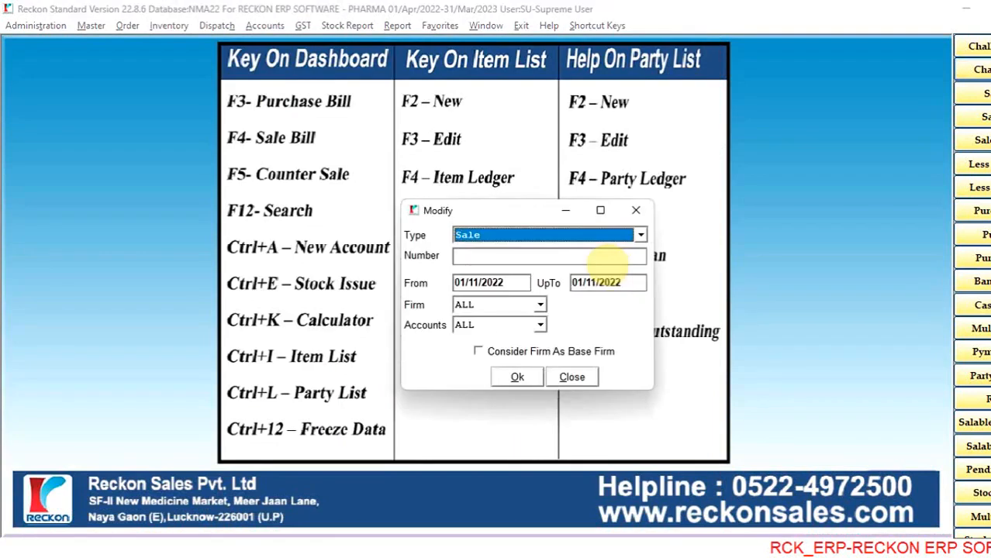
click(641, 235)
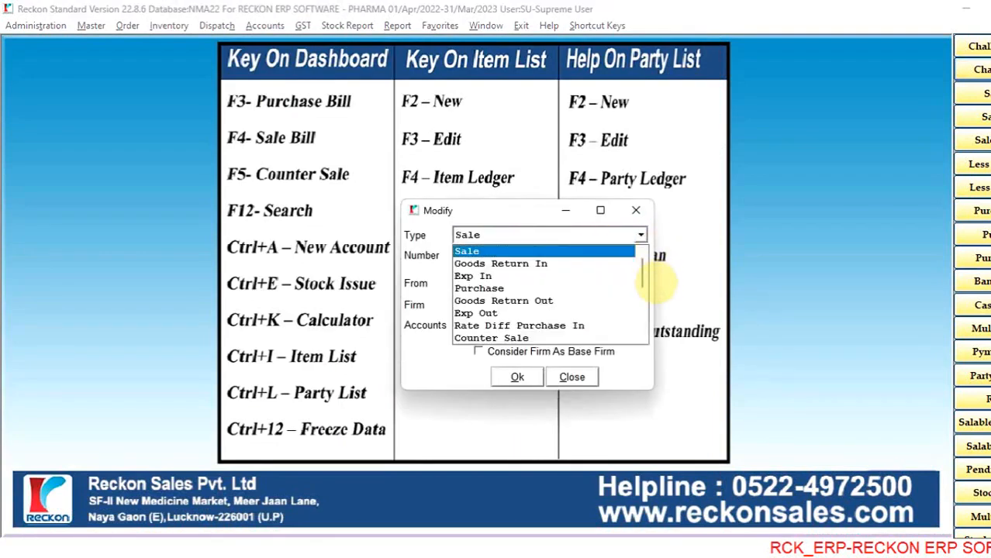
mouse_move(643, 270)
mouse_down()
mouse_move(653, 332)
mouse_move(643, 253)
mouse_up()
click(656, 256)
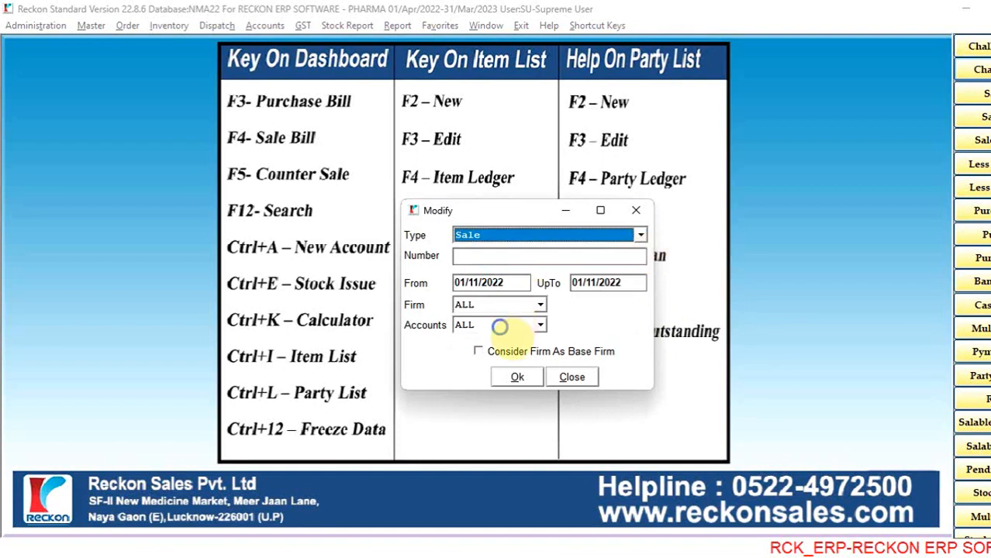
click(490, 259)
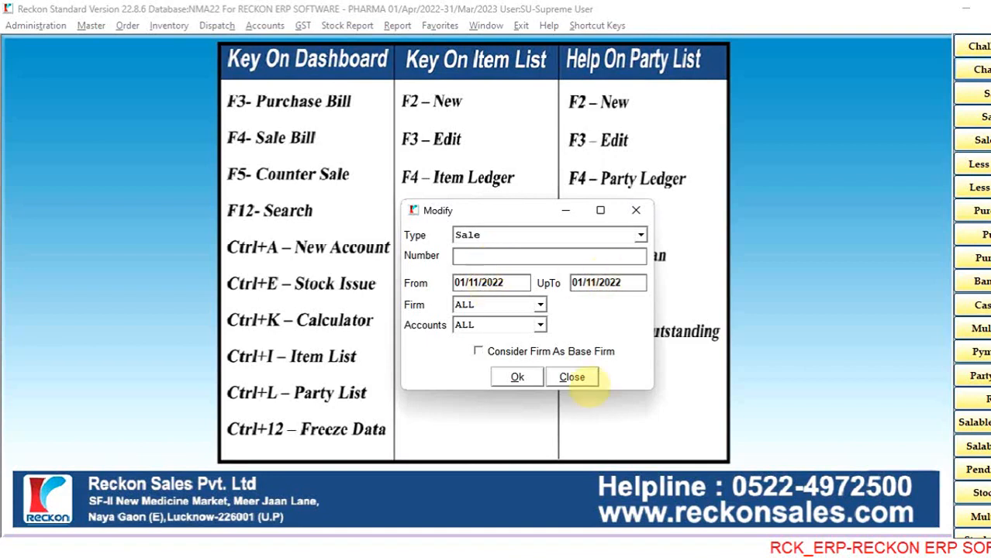
click(572, 376)
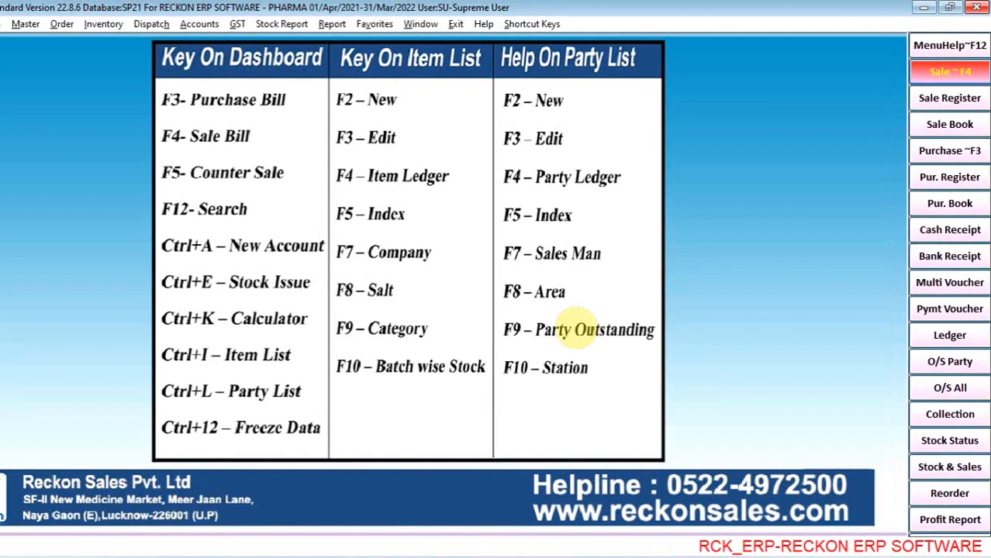
- Start a purchase bill for UNIMARCK PHARMA(INDIA)LTD. with bill number SADF and IGST tax, and check the supplier's available purchase orders
key(F3)
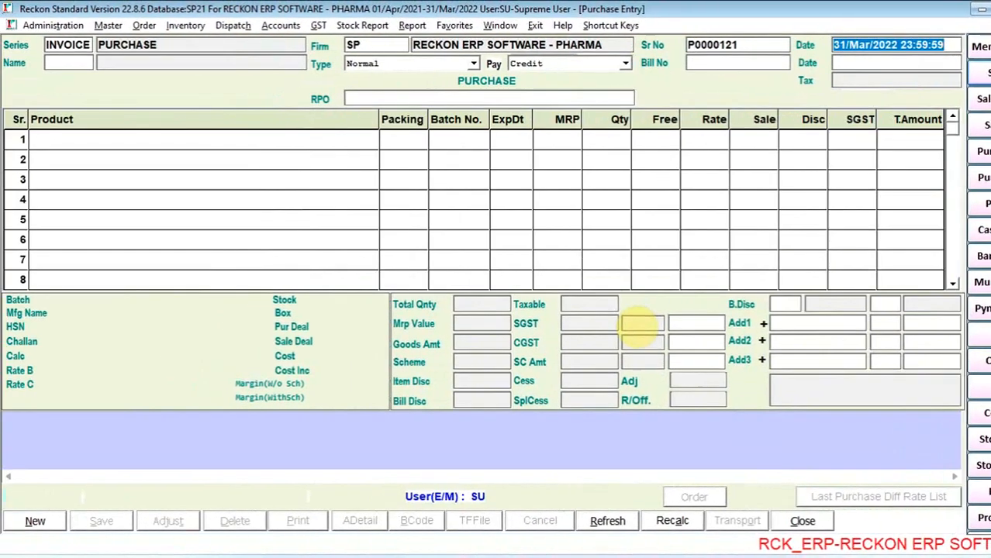
key(Return)
text(UN)
key(Return)
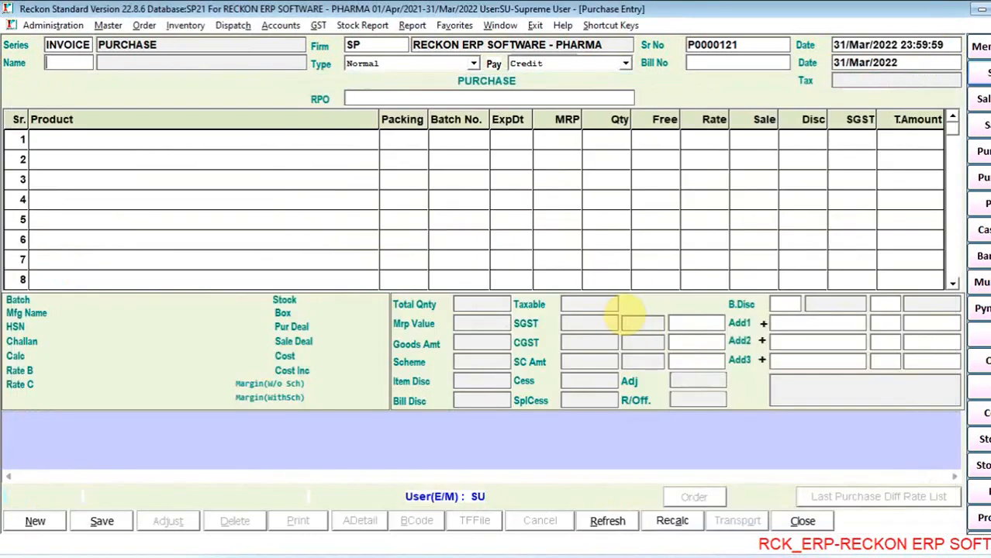
key(Return)
key(Return)
text(SADF)
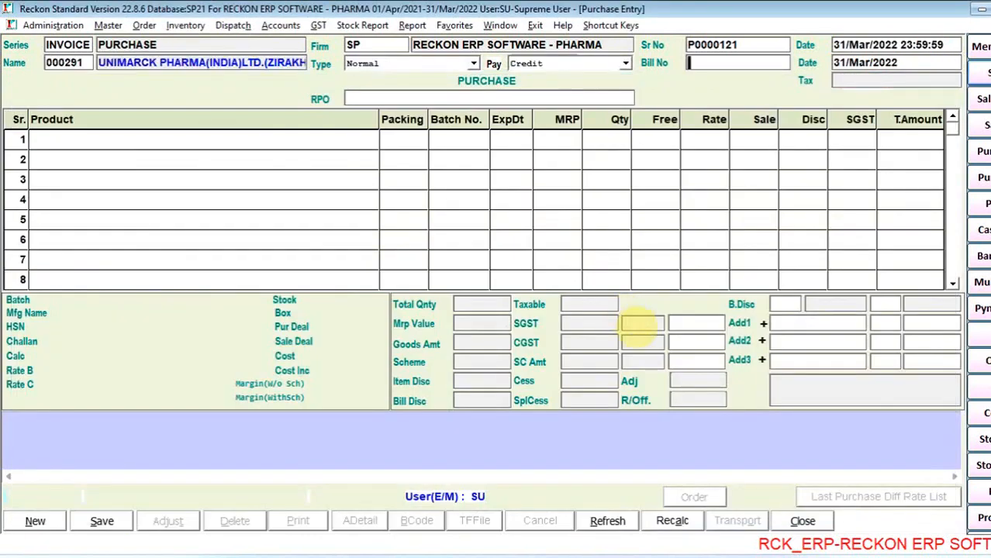
key(Return)
key(Return)
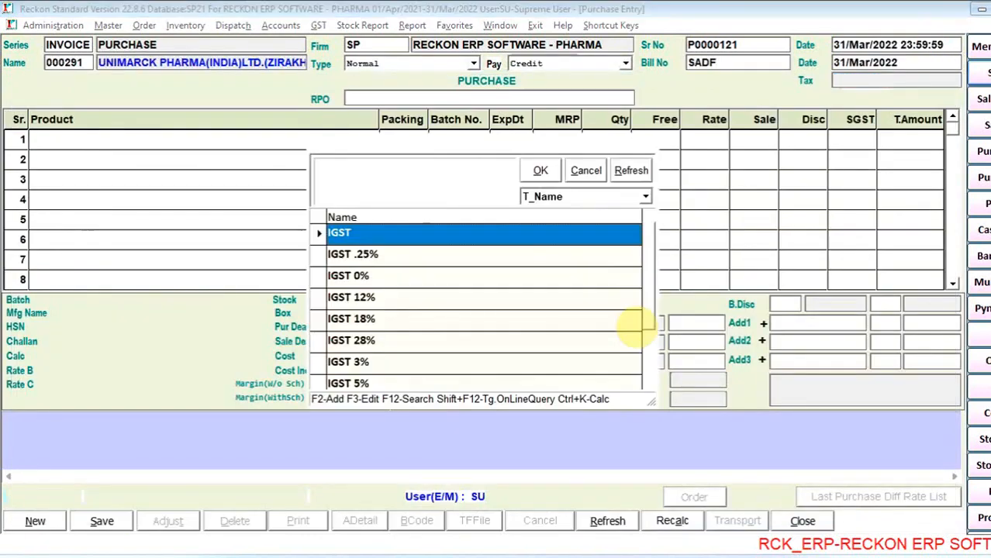
key(Return)
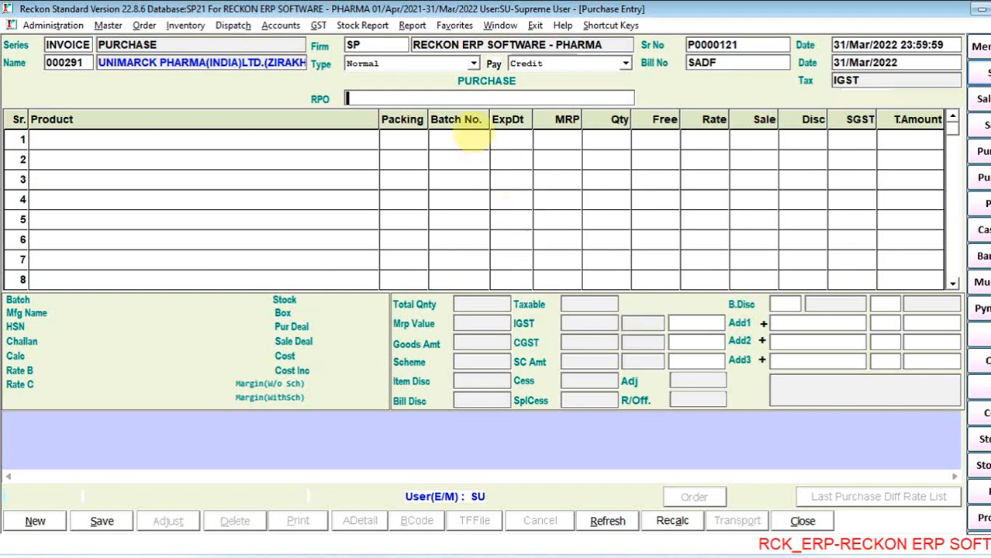
click(448, 97)
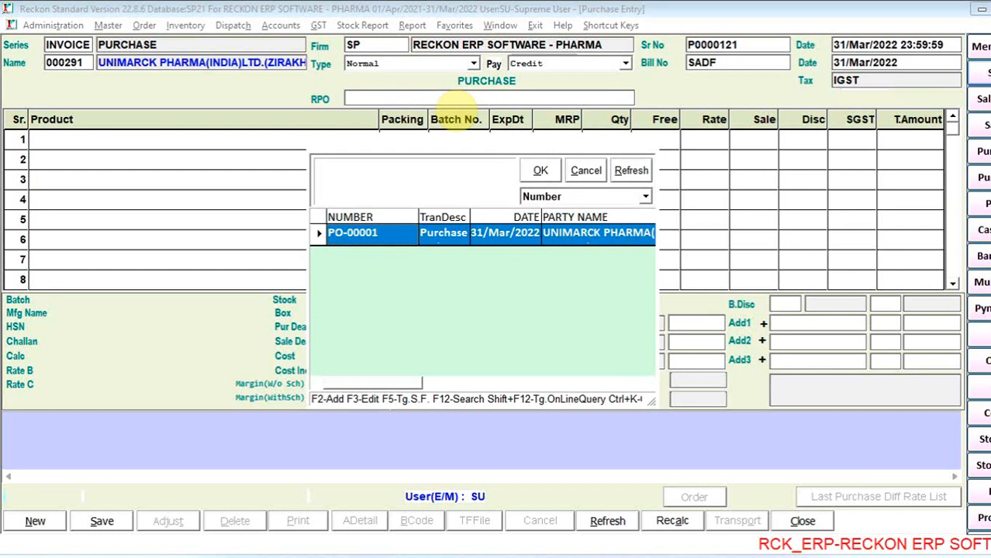
key(Escape)
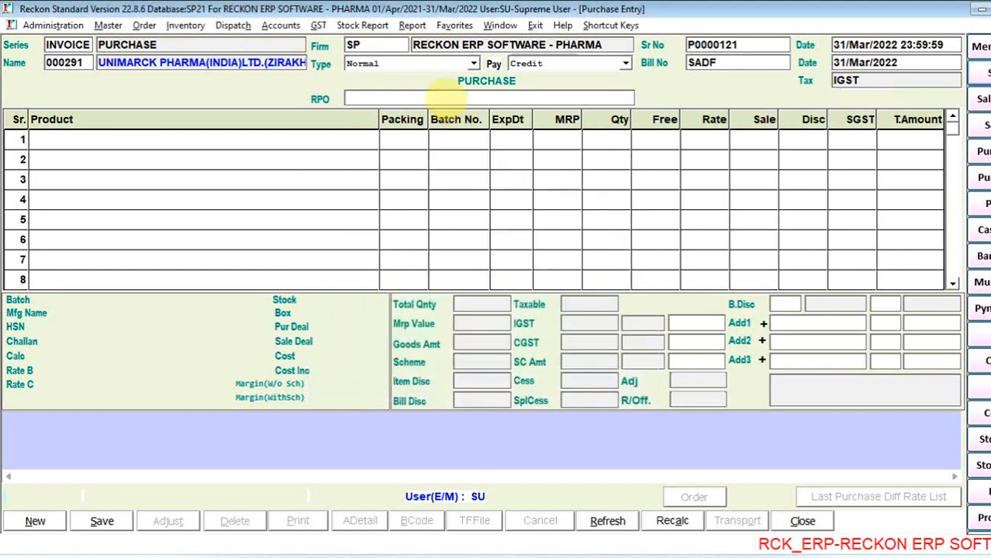
- Open the saved UNIMARCK PHARMA purchase with bill number 232 from the list of existing purchase entries
double_click(756, 45)
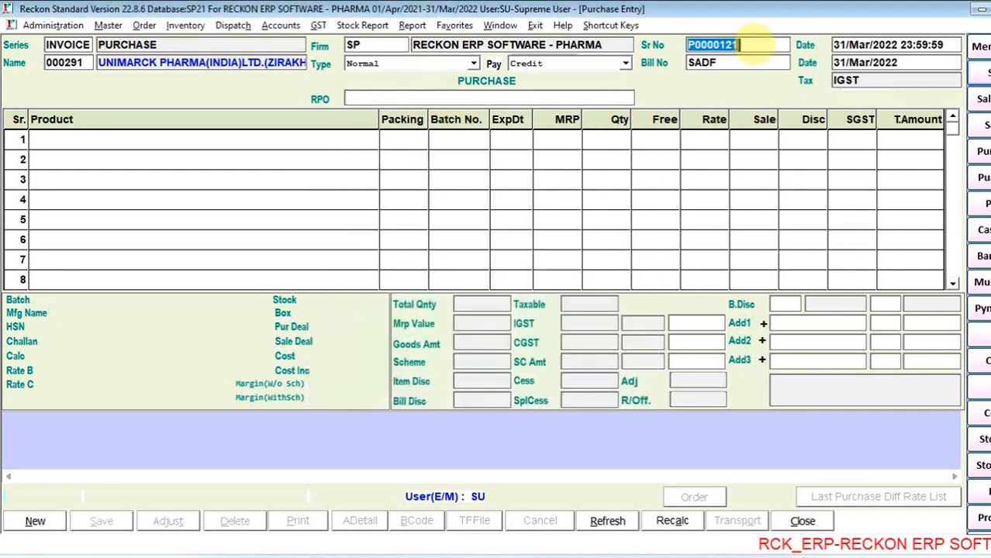
key(Down)
key(Down)
key(Down)
key(Down)
key(Down)
key(Down)
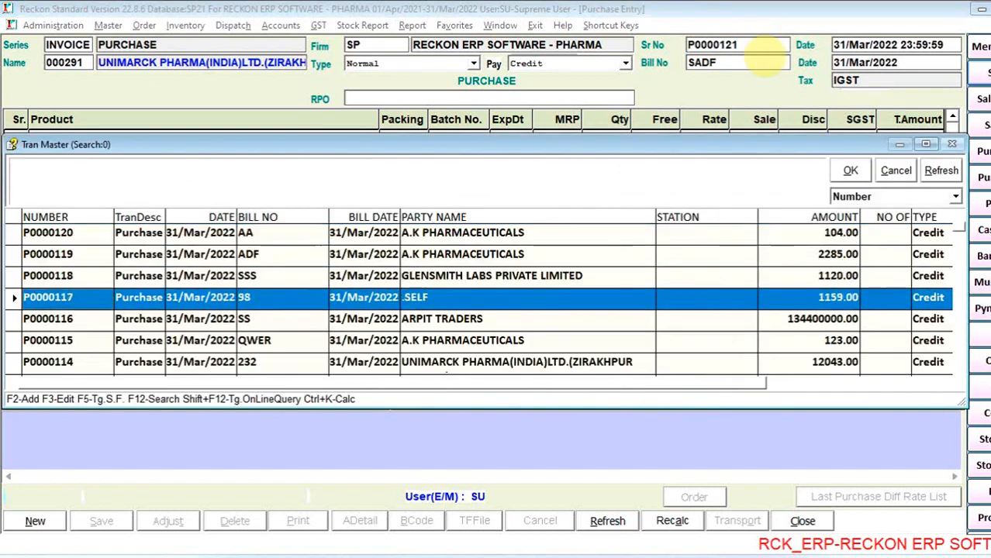
key(Return)
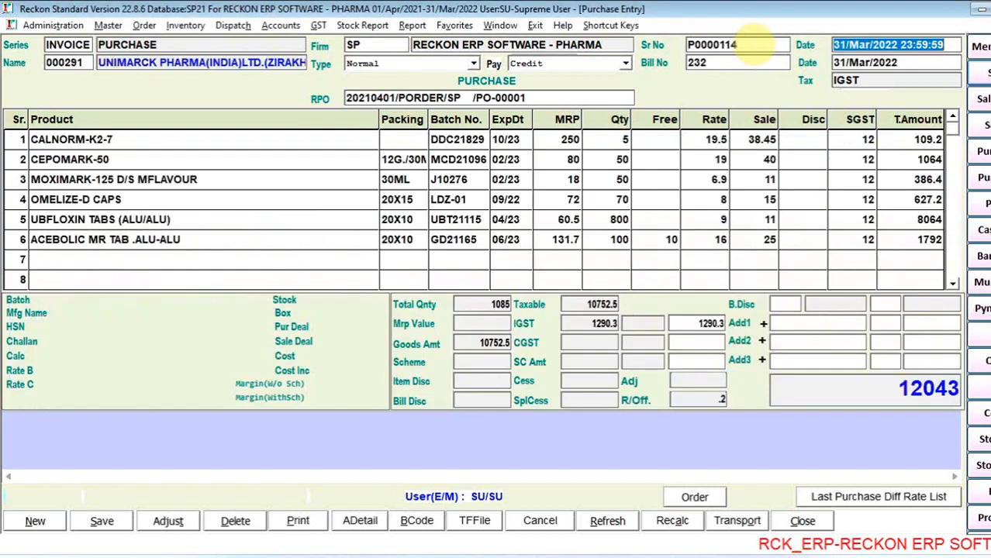
- Choose the supplier's listed purchase order as the RPO reference of the opened purchase bill
double_click(552, 97)
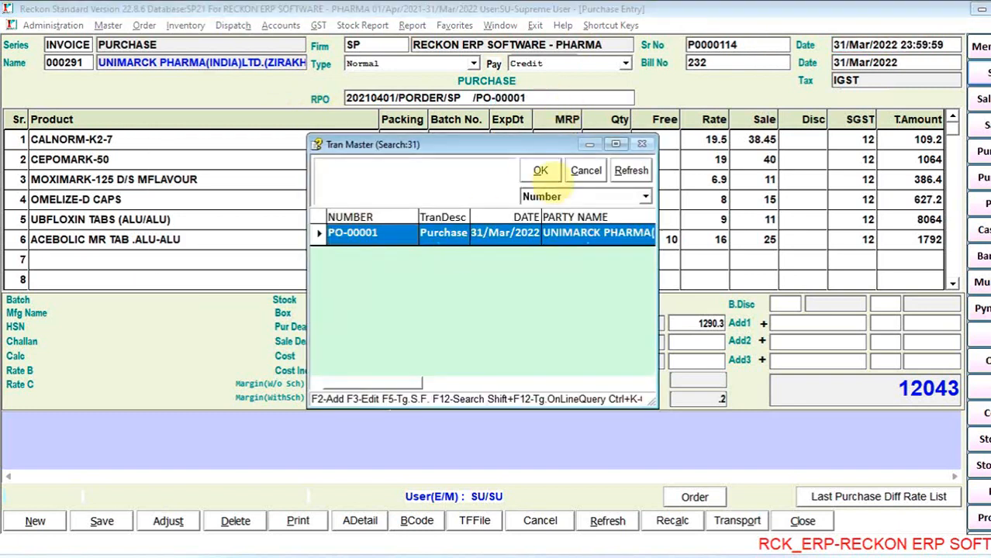
click(538, 171)
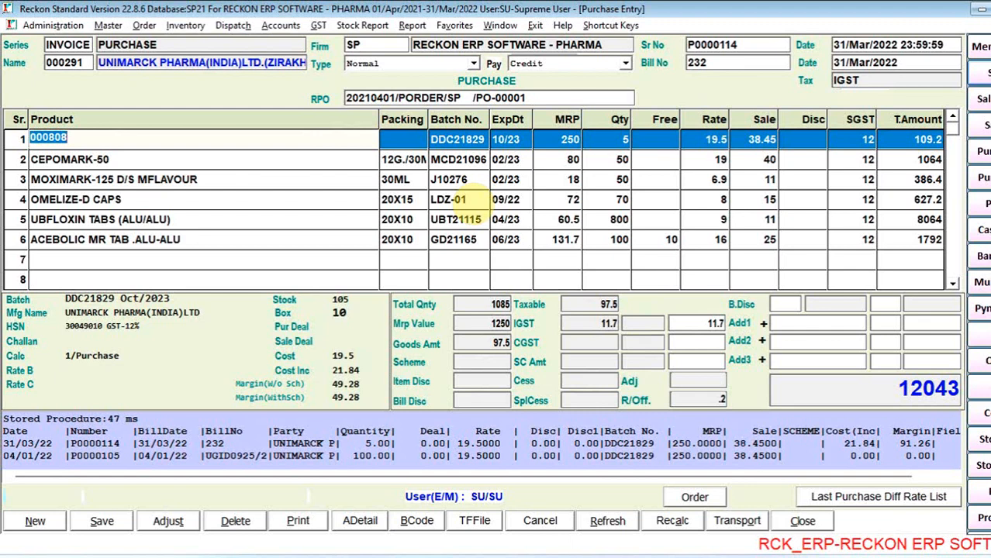
key(Left)
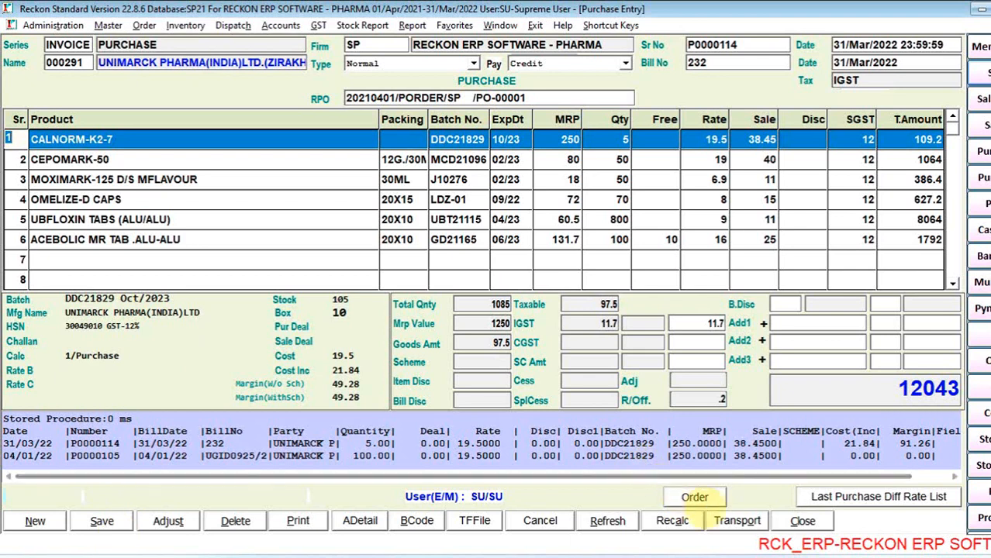
- Open the bill's purchase-versus-order report at font size 14.2 and compare purchased, ordered, short and excess quantities for ACEBOLIC, CALNORM-K2-7 and CEPOMARK-50
click(700, 506)
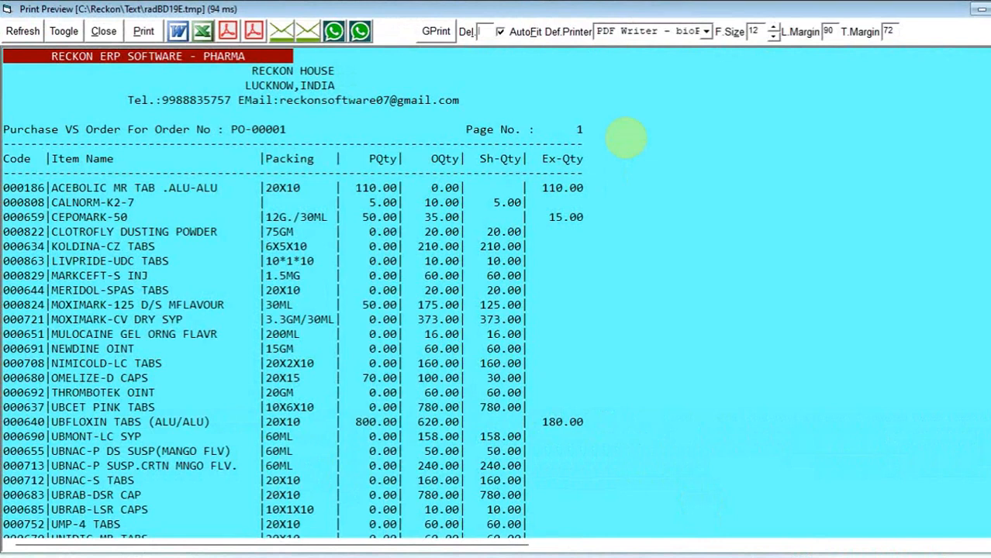
click(773, 27)
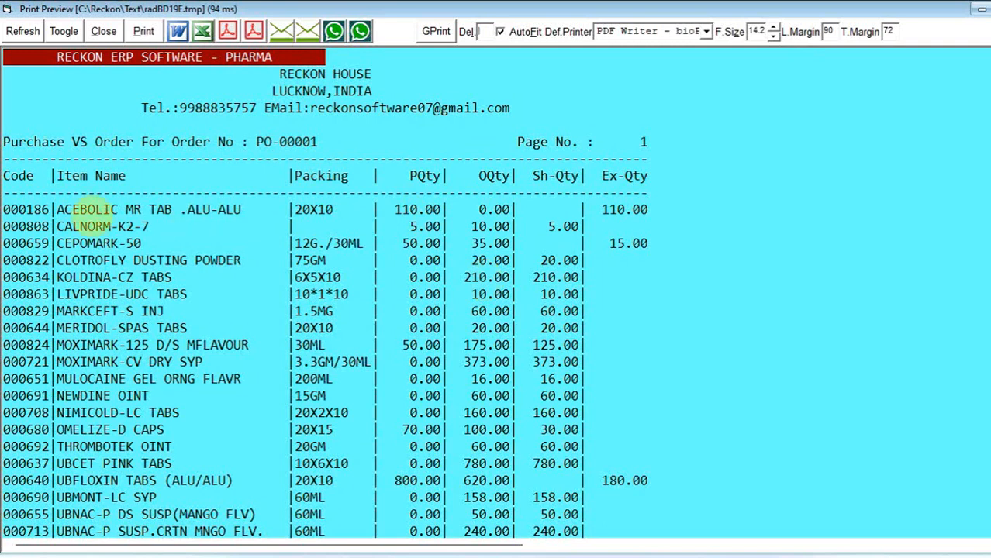
drag(395, 211, 511, 210)
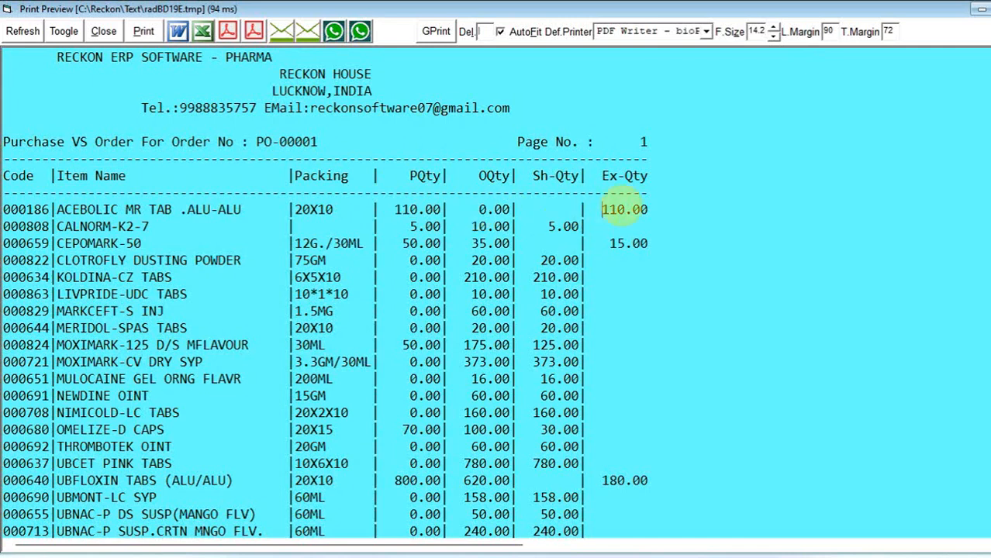
double_click(623, 208)
drag(471, 225, 509, 226)
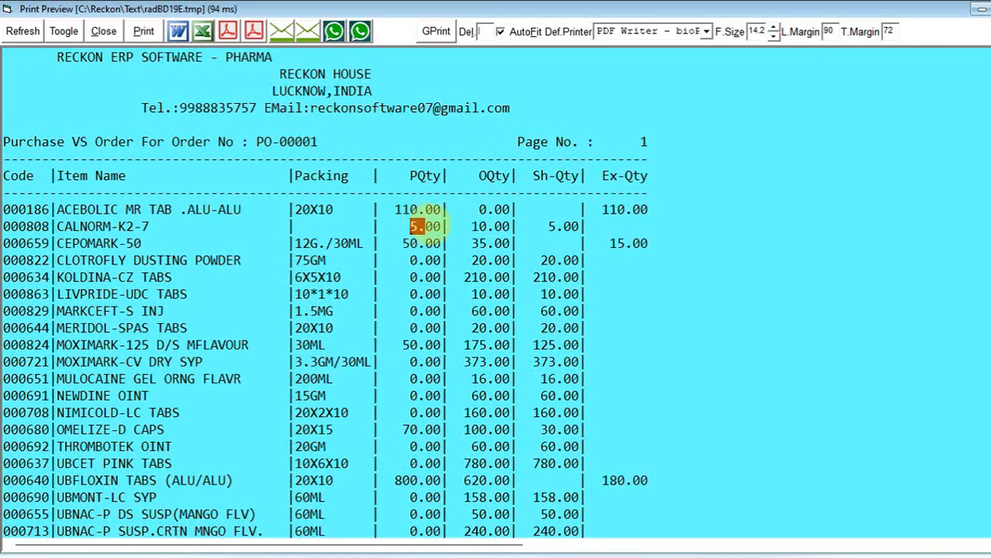
drag(410, 226, 434, 226)
drag(545, 226, 565, 225)
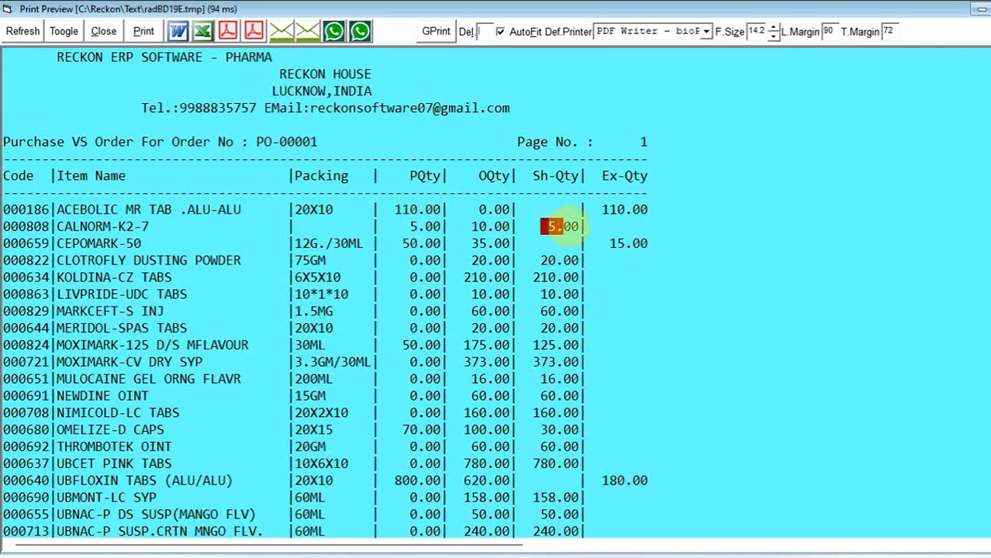
drag(470, 243, 512, 243)
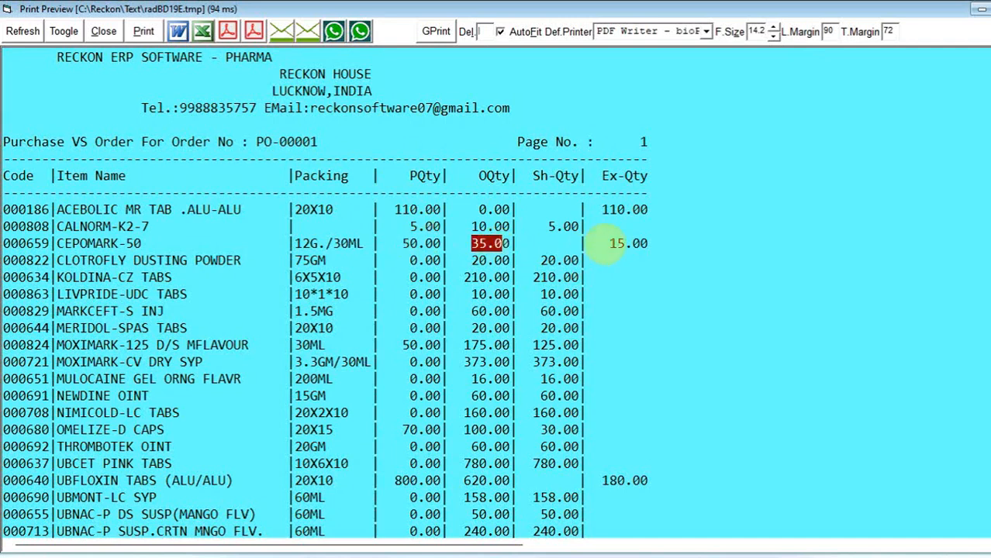
drag(602, 243, 690, 247)
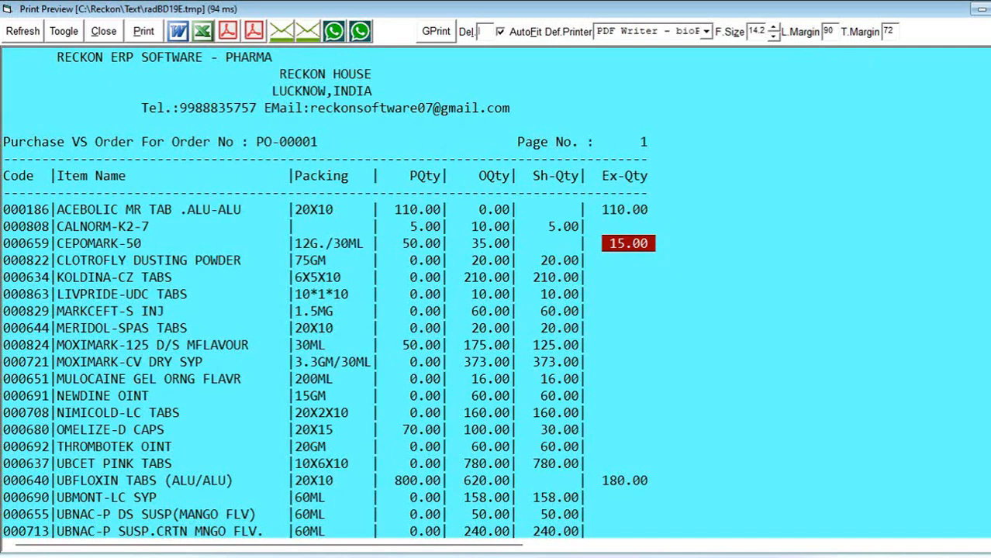
key(Escape)
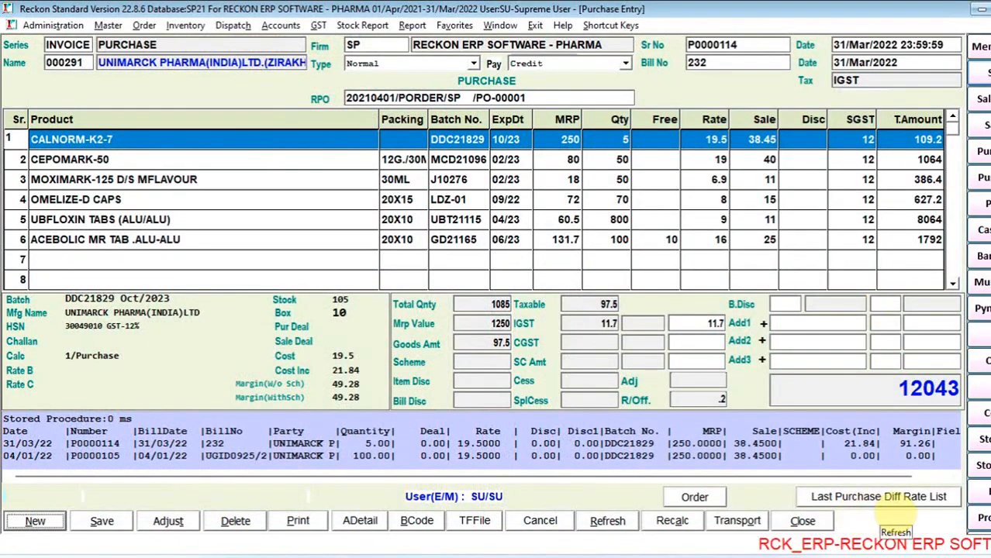
- Compare current and last purchase rates of OMELIZE-D CAPS in the Last Purchase Diff Rate List, and close the report and Purchase Entry
click(893, 504)
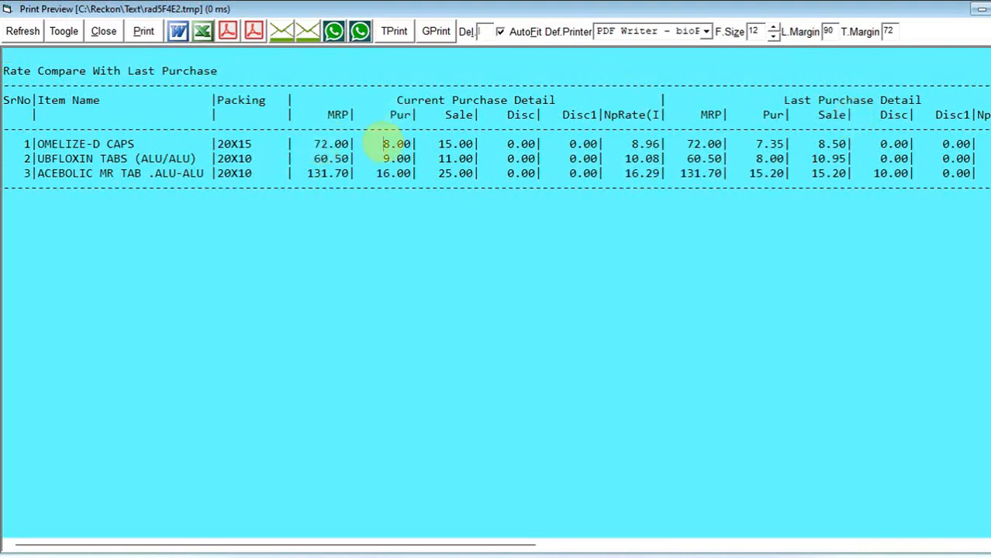
drag(385, 141, 408, 143)
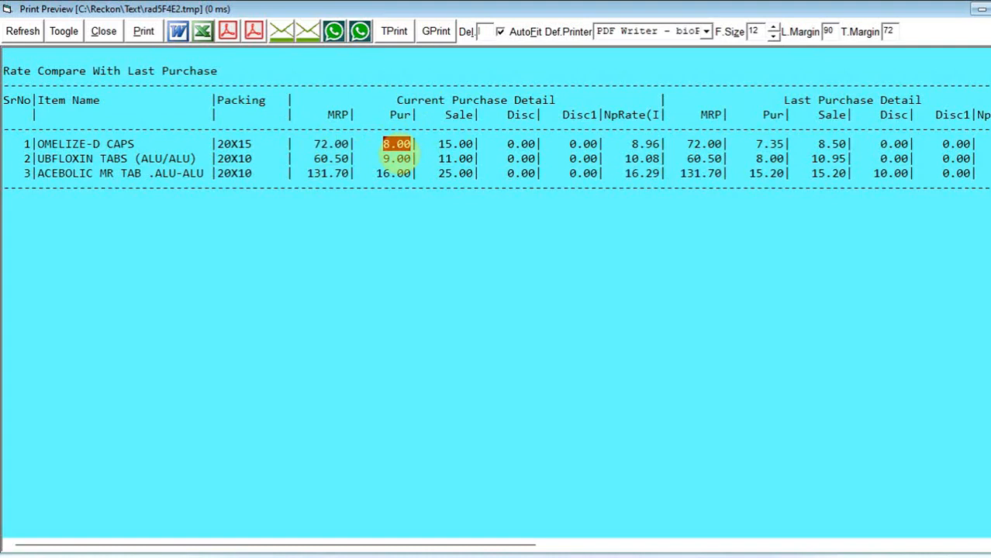
drag(749, 144, 785, 148)
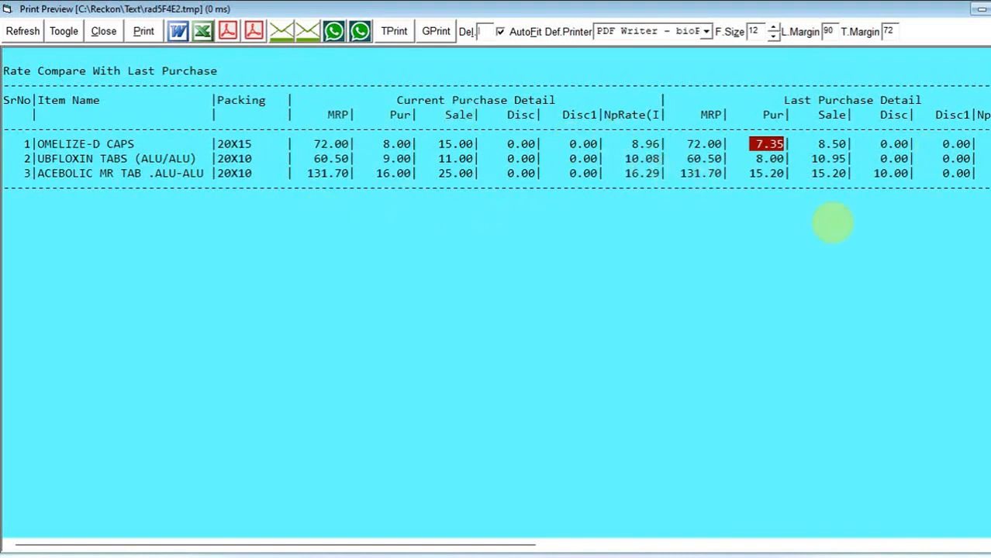
drag(516, 547, 436, 545)
click(773, 36)
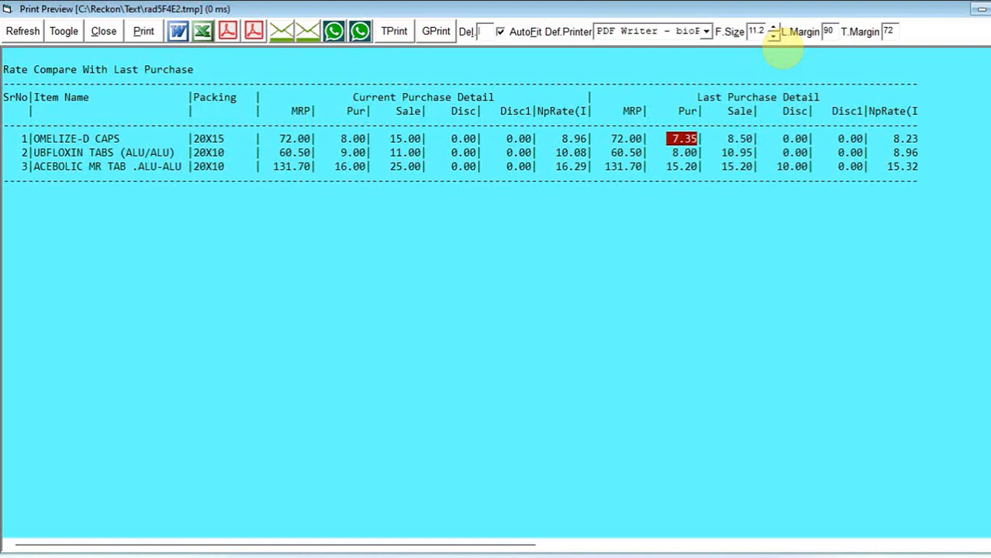
click(773, 28)
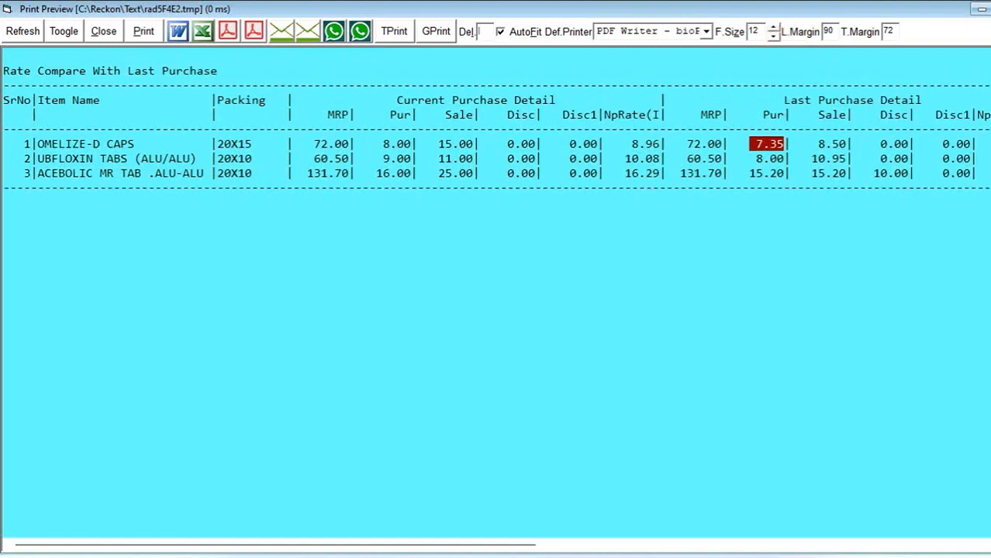
key(Escape)
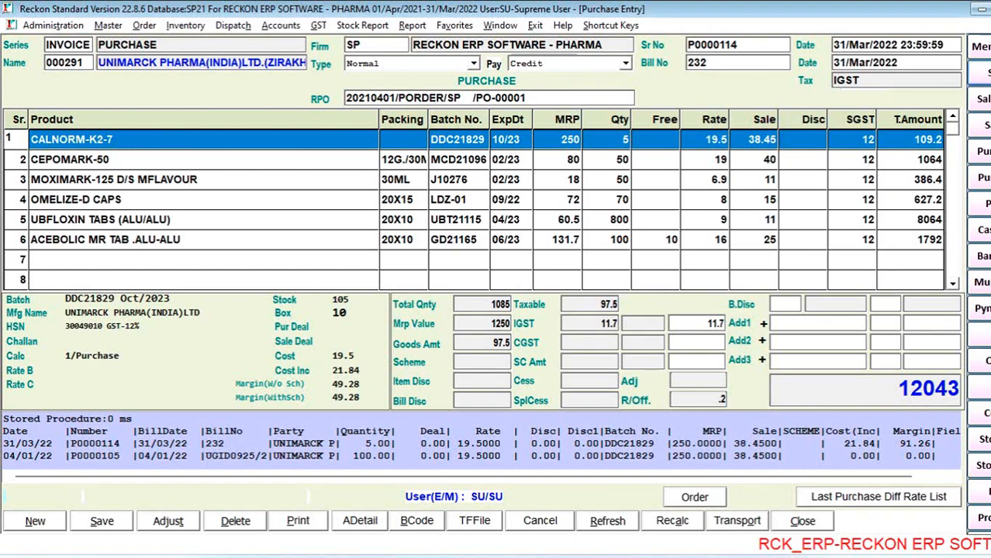
key(Escape)
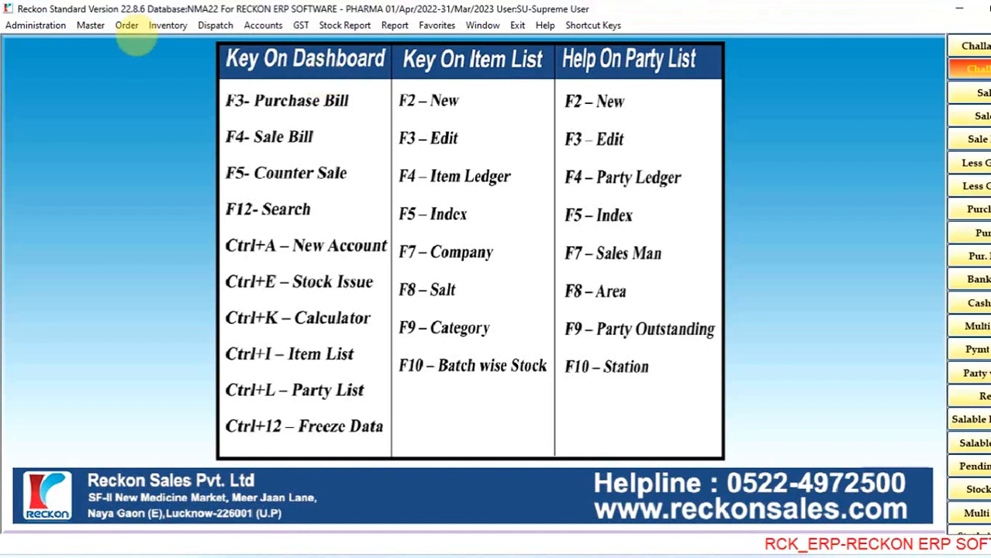
- Open the Re-Order System and choose INTAS PHARMACEUTICALS LTD as the supplier for order type PurchaseOrder
click(126, 25)
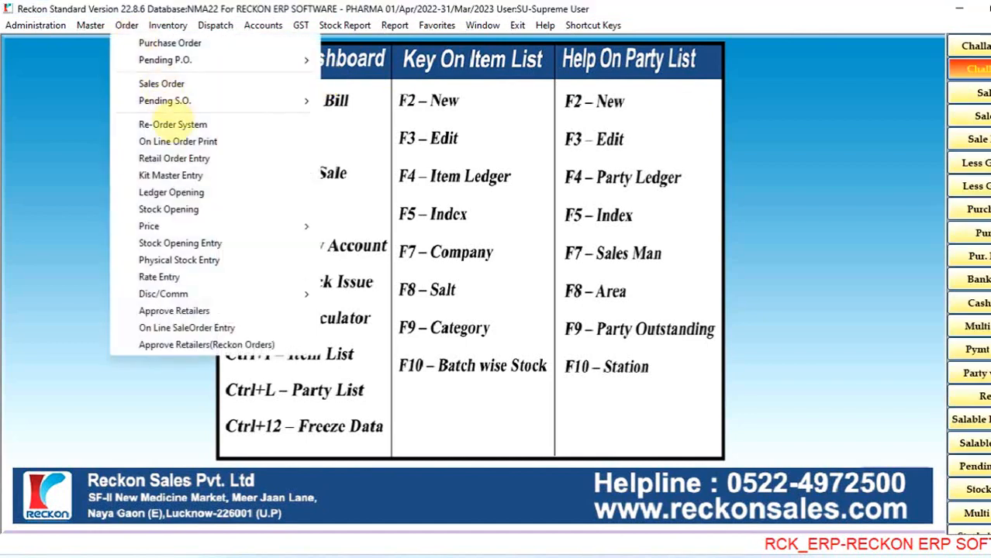
click(172, 125)
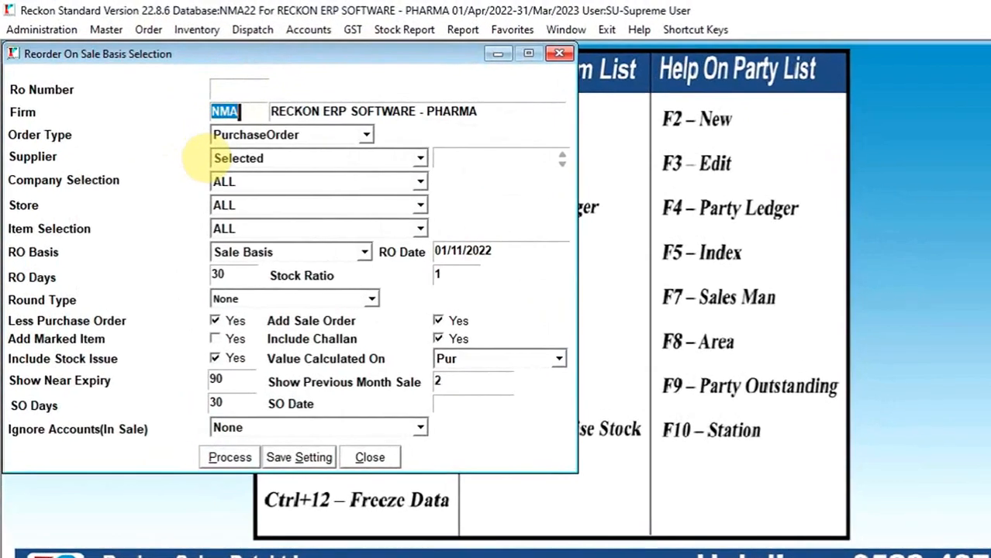
key(Return)
key(Return)
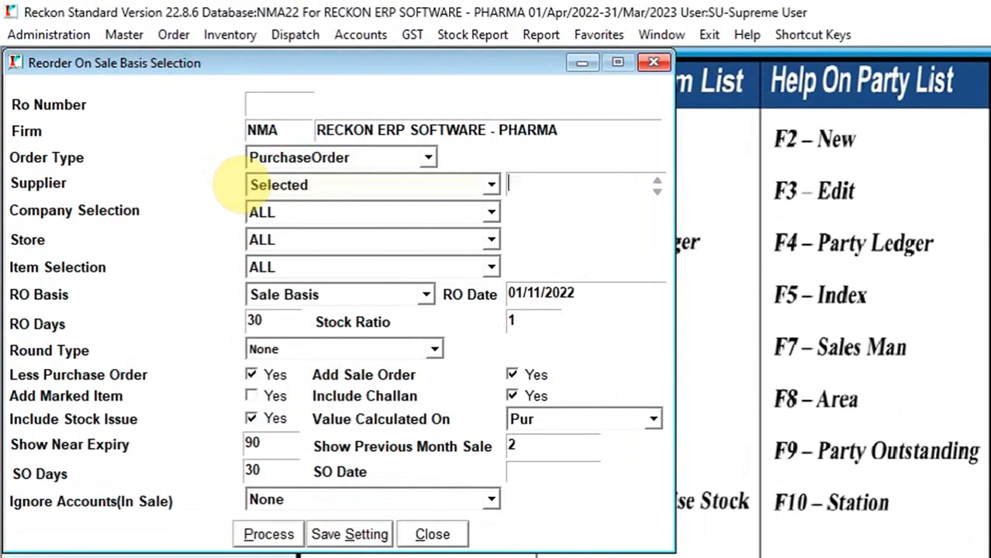
key(Return)
text(INTA)
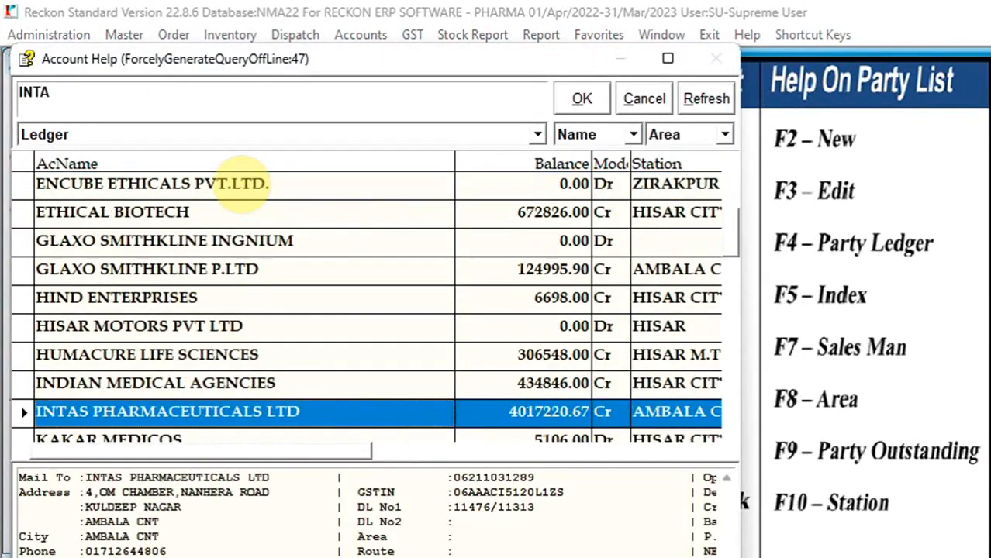
text(S)
key(Return)
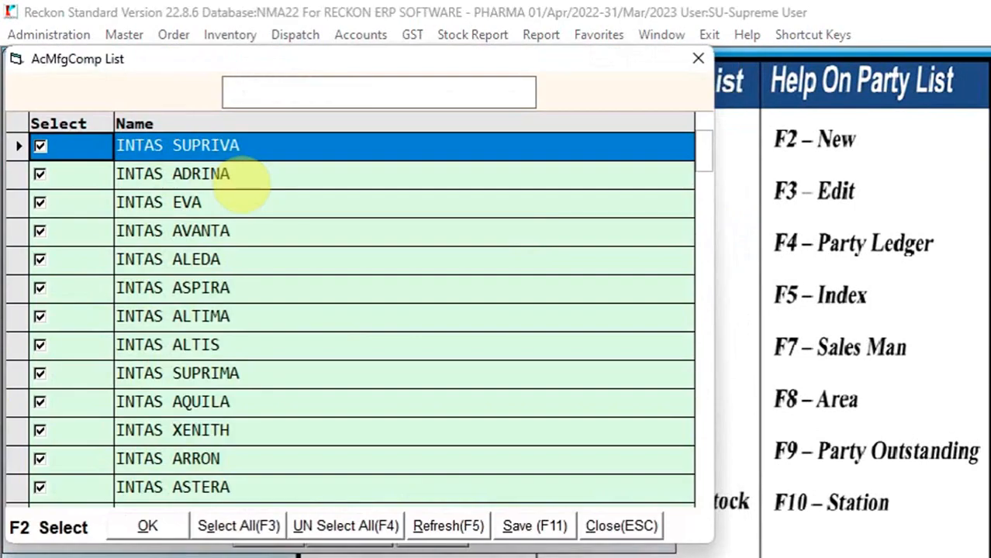
- Look through the supplier's manufacturing company list to see which INTAS divisions are selected
key(Down)
key(Down)
key(Down)
key(Down)
key(Down)
key(Down)
key(Down)
key(Down)
key(Down)
key(Down)
key(Down)
key(Down)
key(Down)
key(Down)
key(Down)
key(Down)
key(Down)
key(Down)
key(Down)
key(Down)
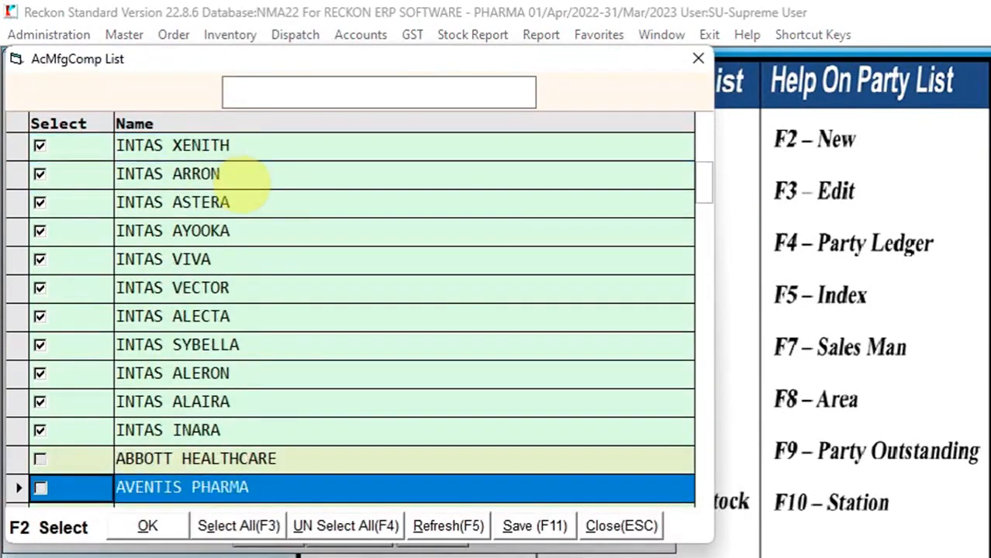
key(Down)
key(Down)
key(Down)
key(Down)
key(Down)
key(Down)
key(Down)
key(Down)
key(Down)
key(Up)
key(Up)
key(Up)
key(Up)
key(Up)
key(Up)
key(Up)
key(Up)
key(Up)
key(Up)
key(Up)
key(Up)
key(Up)
key(Up)
key(Up)
key(Up)
key(Up)
key(Up)
key(Up)
key(Up)
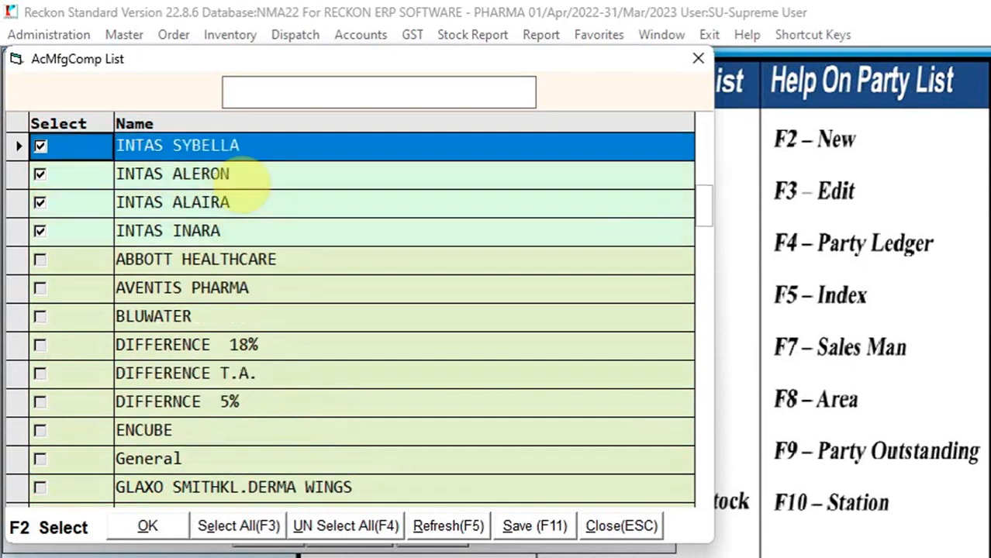
- Close the manufacturing company list, keep the store selection at ALL, and set the reorder's item selection to Sale+Order
key(Escape)
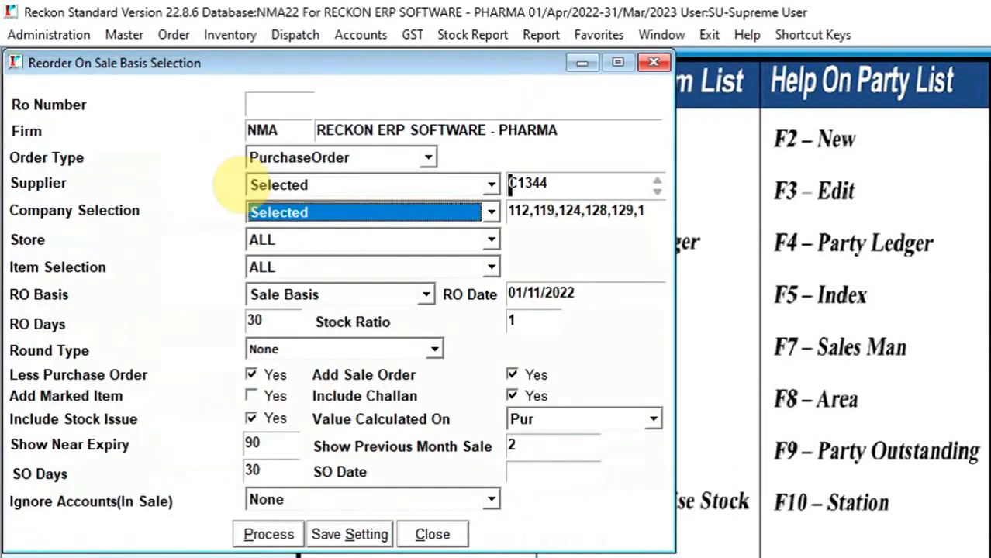
key(Return)
key(Return)
key(Return)
key(Return)
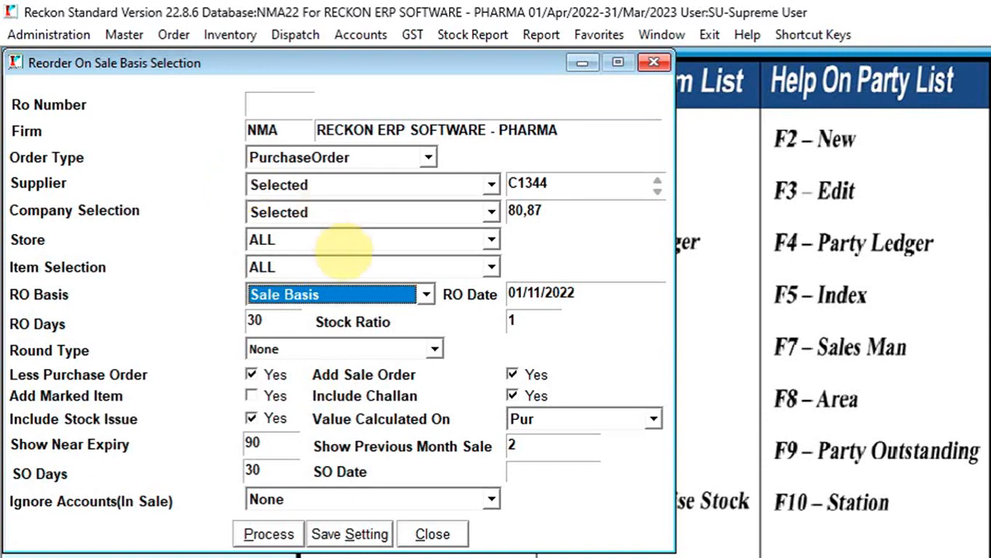
click(327, 234)
click(329, 236)
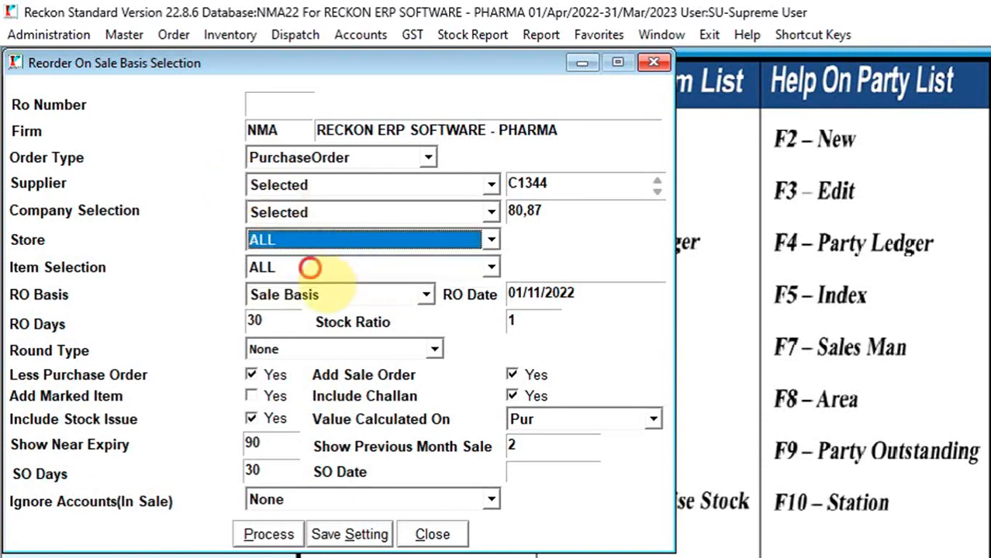
click(310, 267)
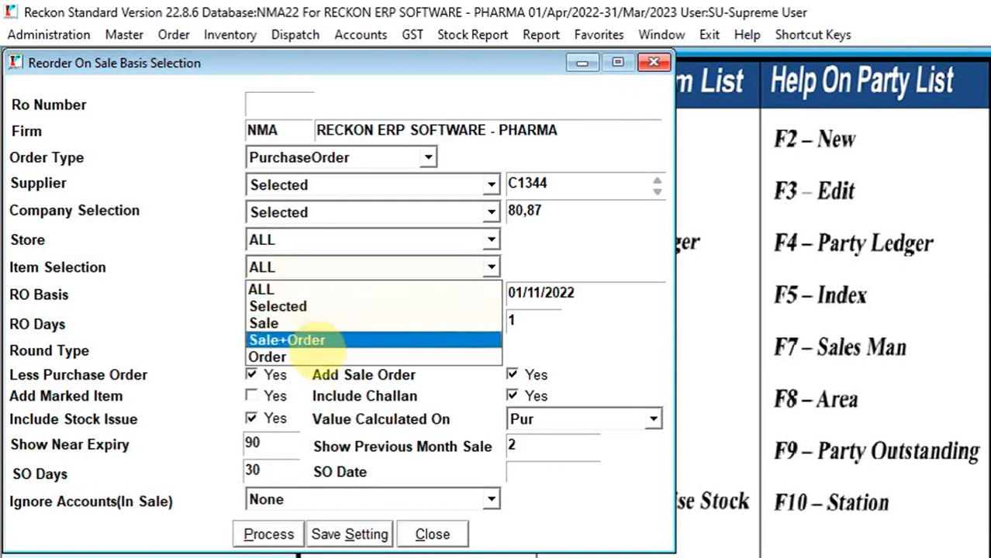
click(300, 333)
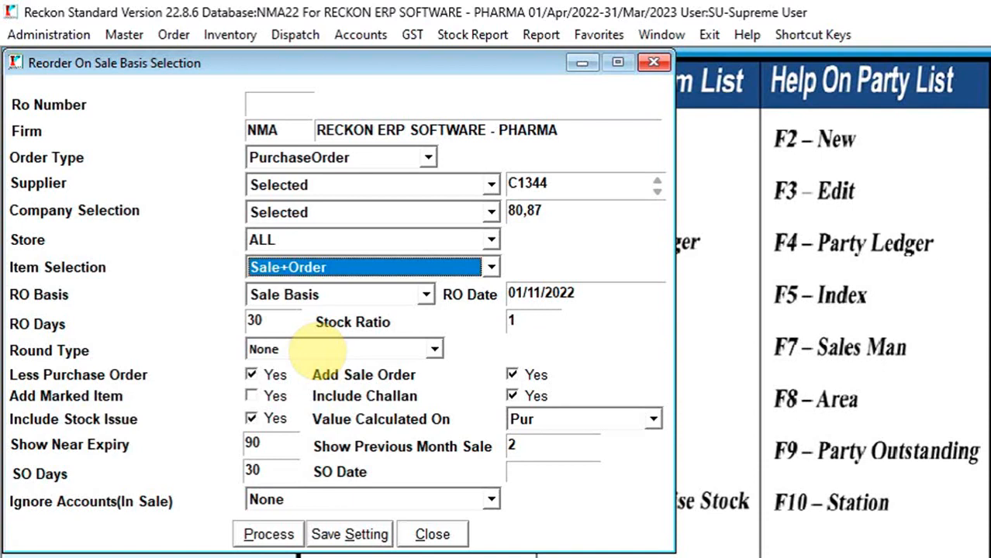
click(310, 266)
click(322, 268)
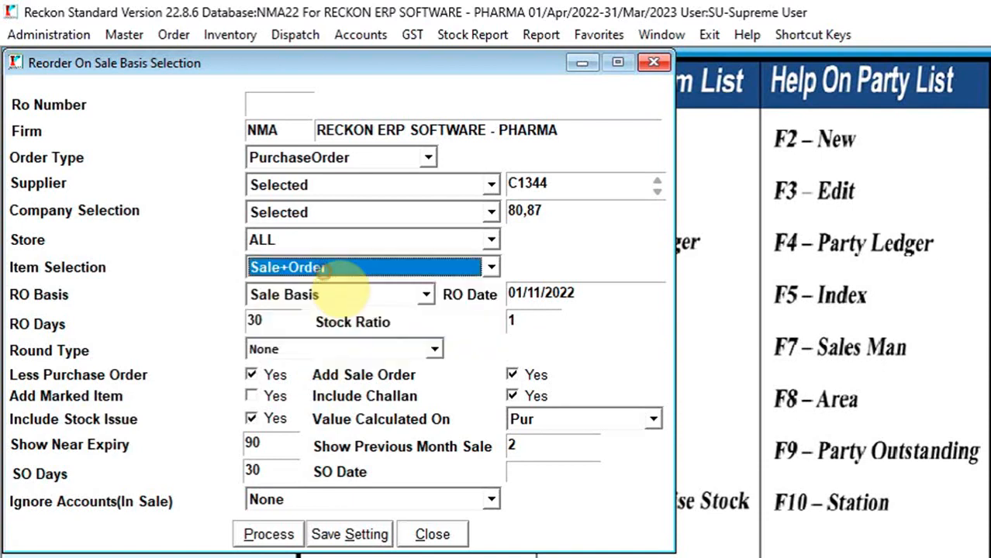
- Choose Sale Basis as the RO basis and set the RO date to 01/10/2022
click(310, 295)
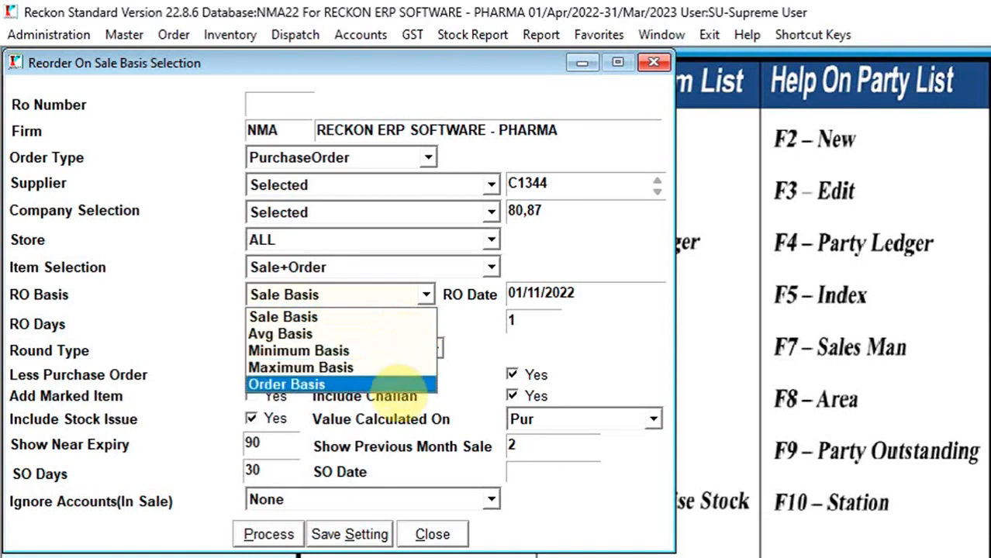
click(404, 317)
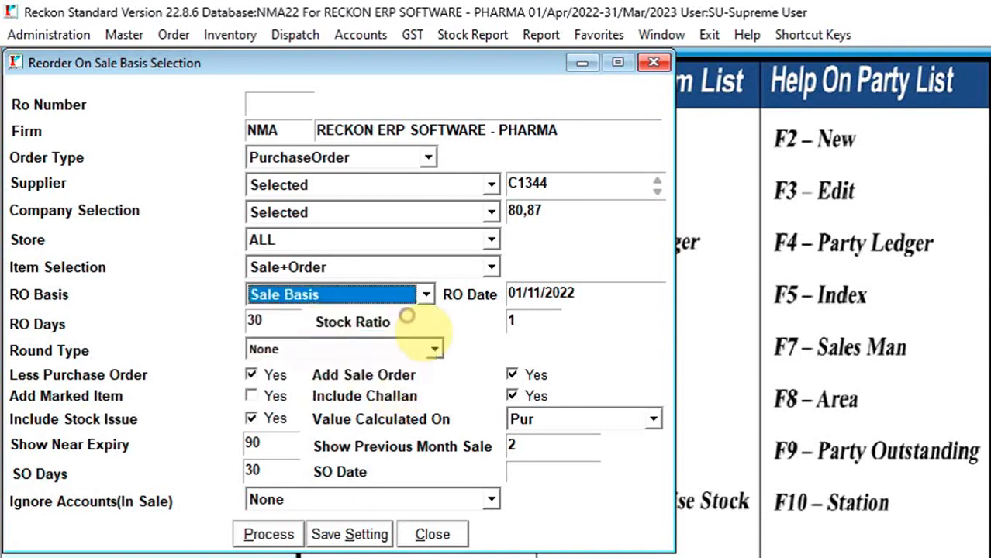
click(605, 297)
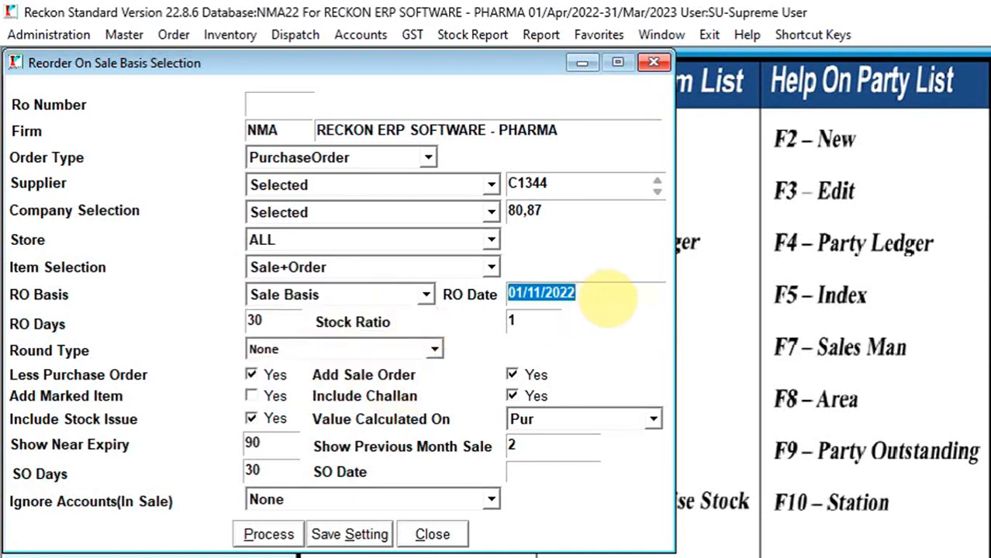
text(01/)
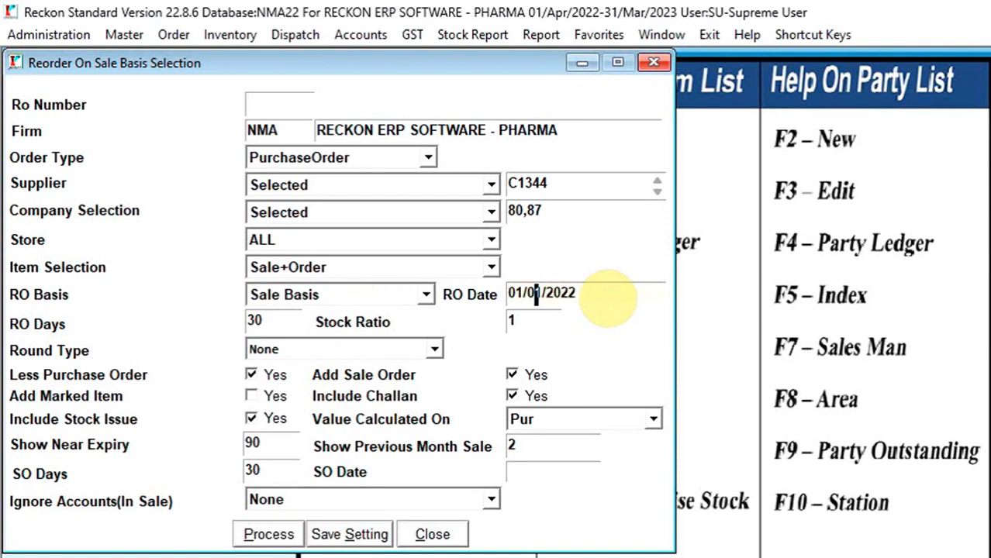
text(10)
key(Return)
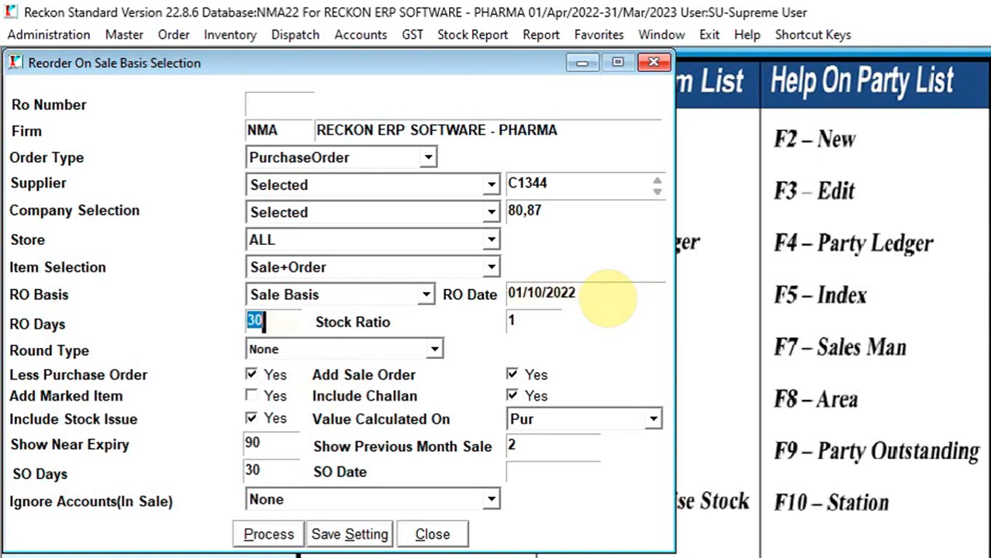
- Accept 30 RO days, leave Include Stock Issue enabled with near expiry at 90, and process the reorder
key(Return)
key(Return)
key(Return)
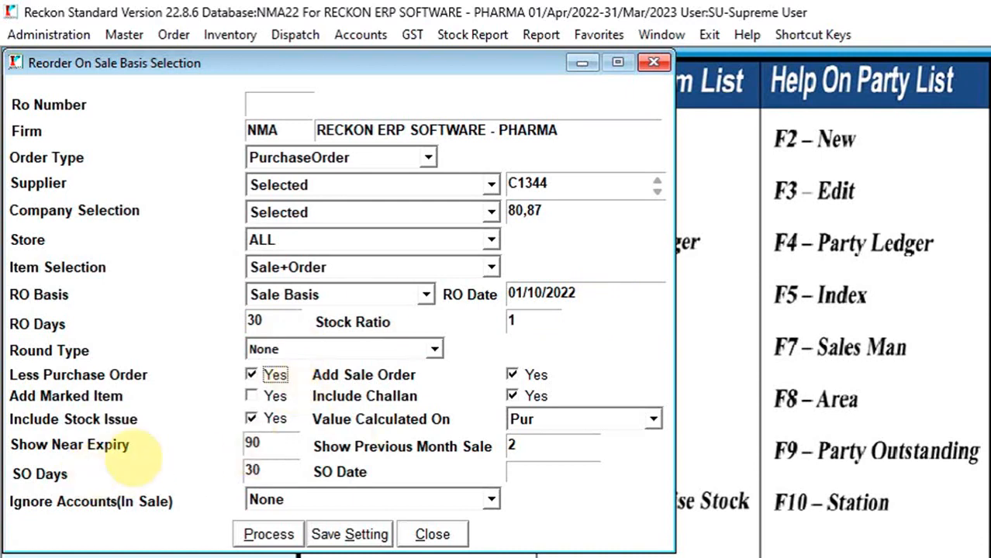
click(273, 418)
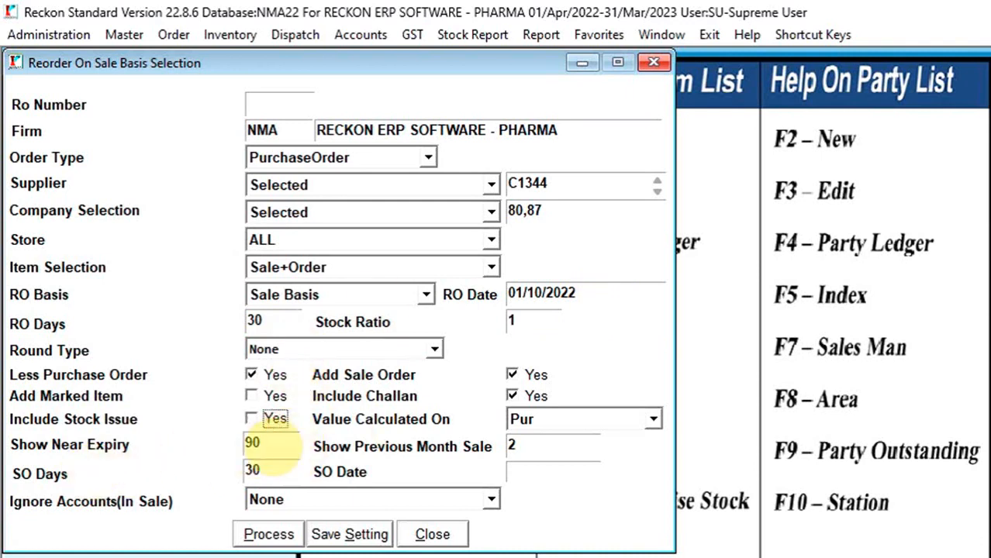
click(272, 418)
click(256, 443)
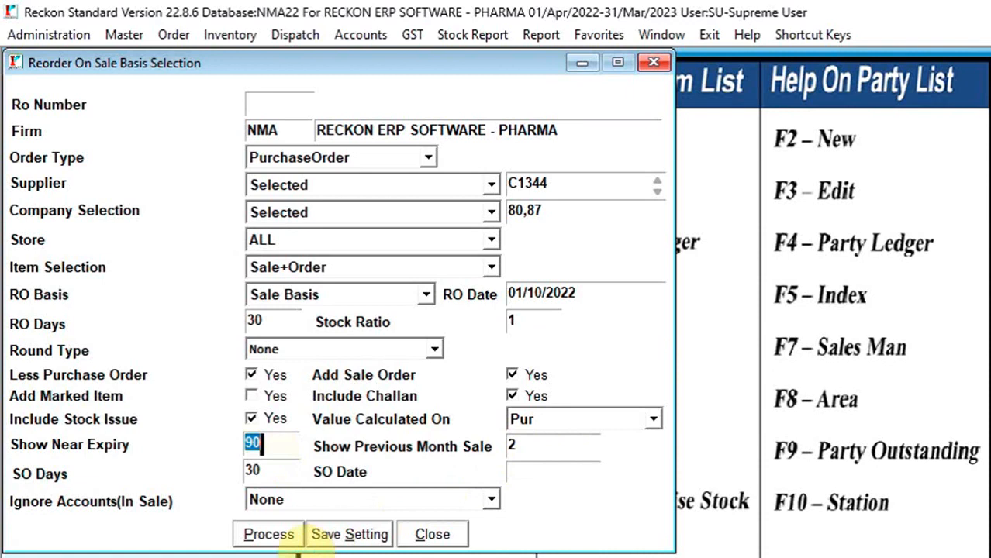
click(272, 534)
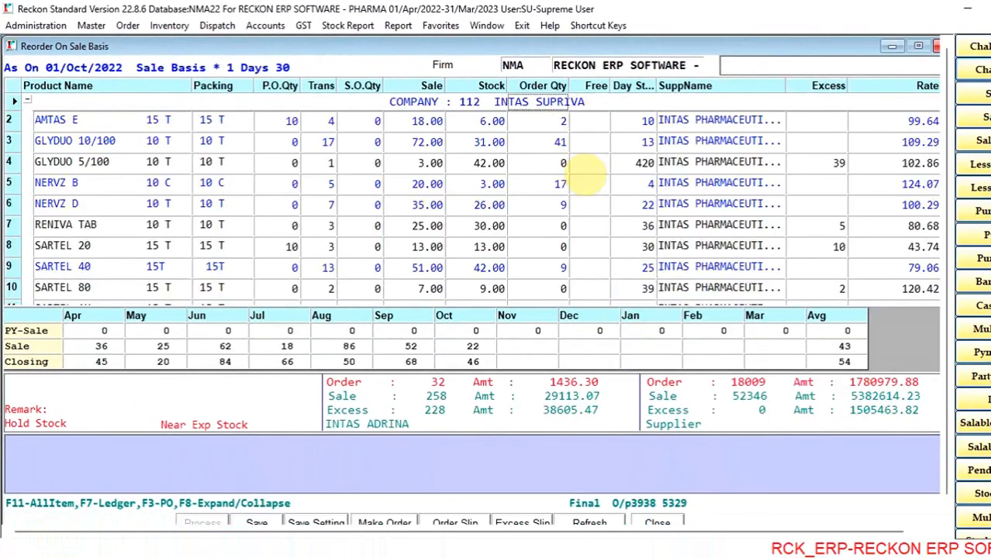
- Compare the suggested order quantities, monthly sales and purchase history of AMTAS E, GLYDUO 10/100 and GLYDUO 5/100
click(562, 127)
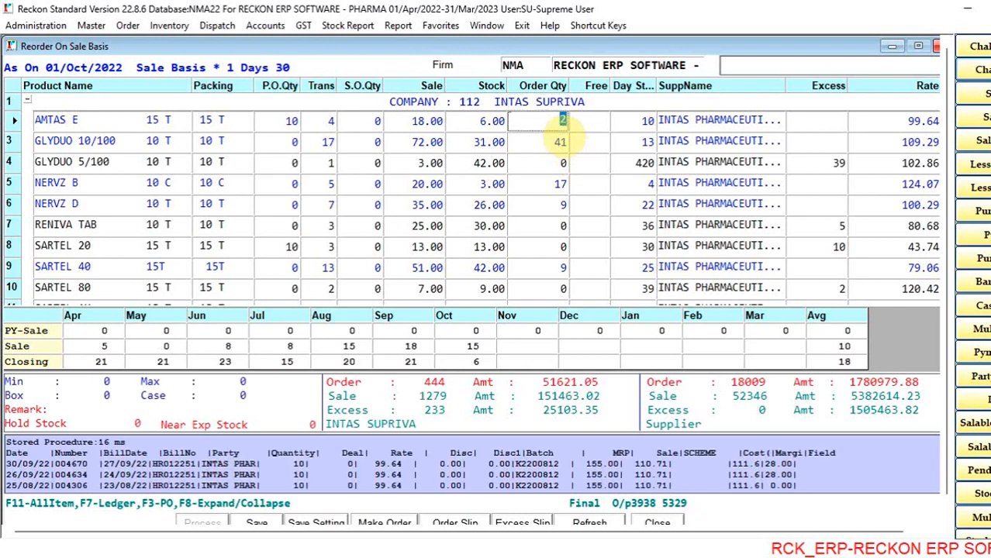
click(552, 125)
key(Down)
key(Up)
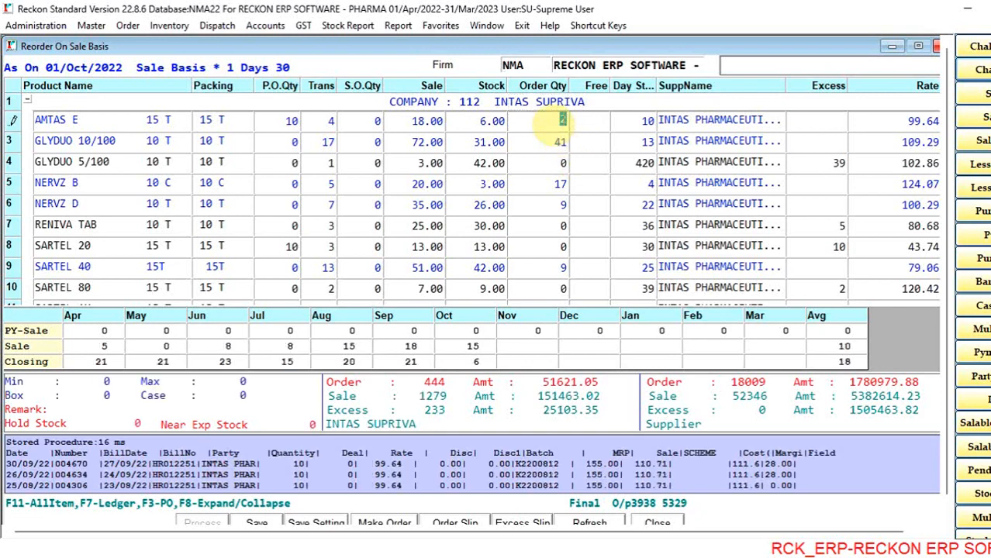
click(559, 140)
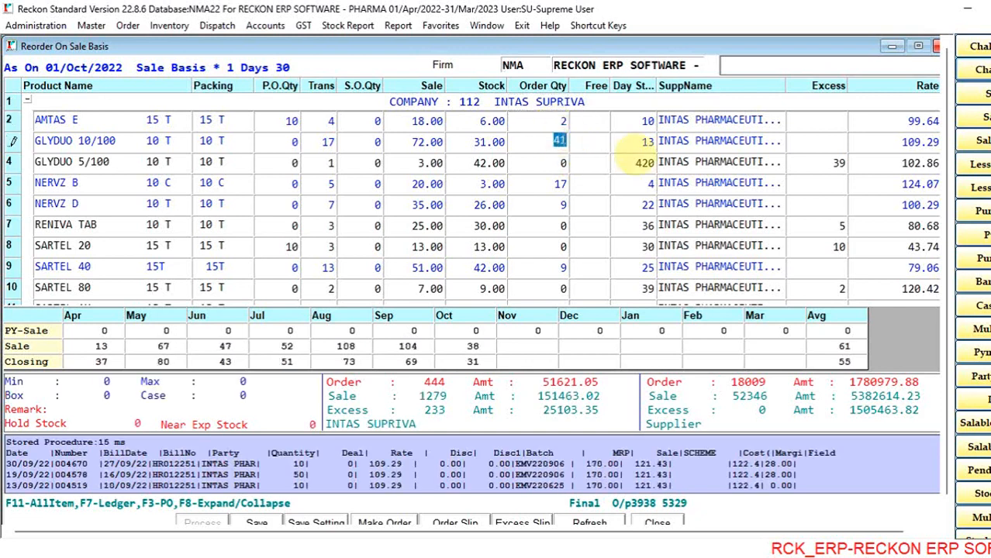
key(Up)
key(Down)
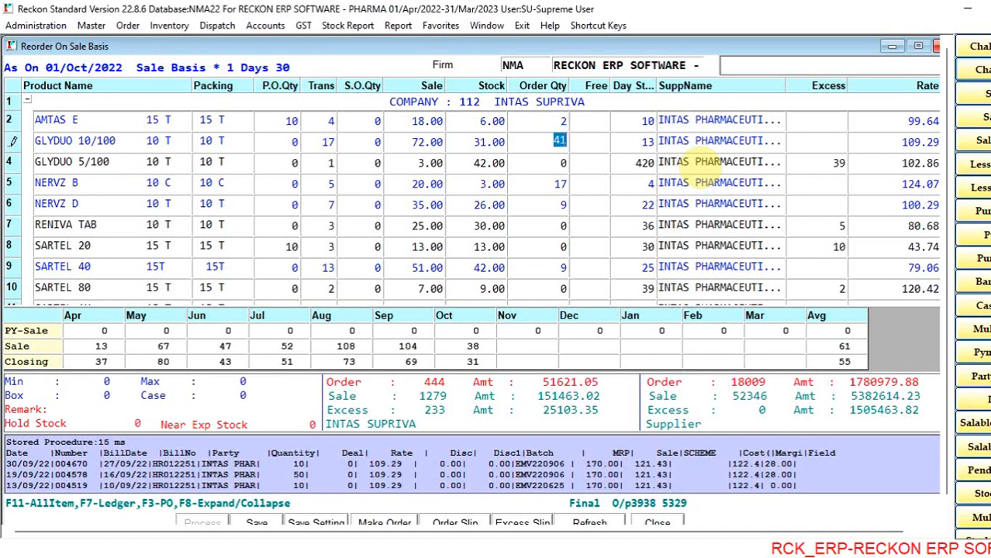
key(Up)
key(Down)
key(Down)
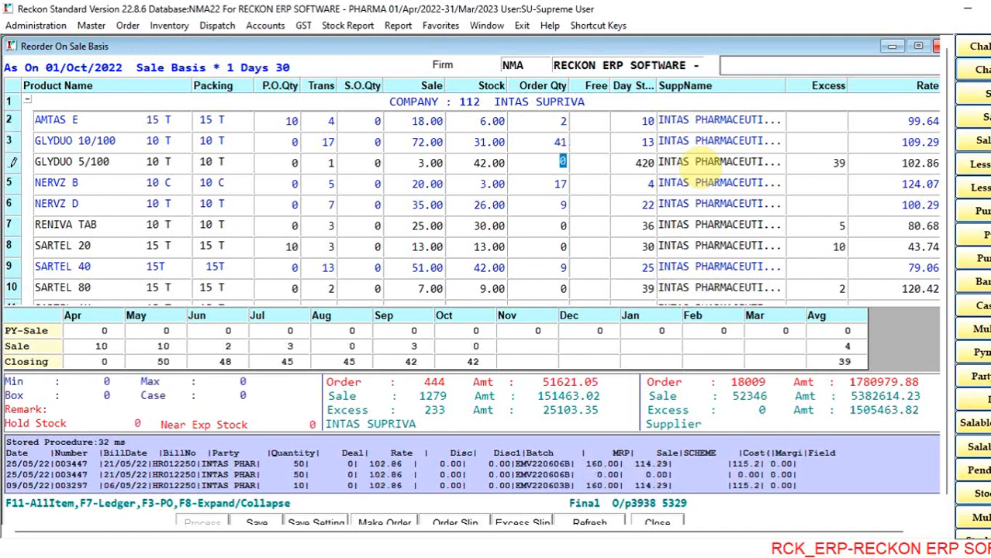
key(Down)
key(Up)
key(Up)
key(Up)
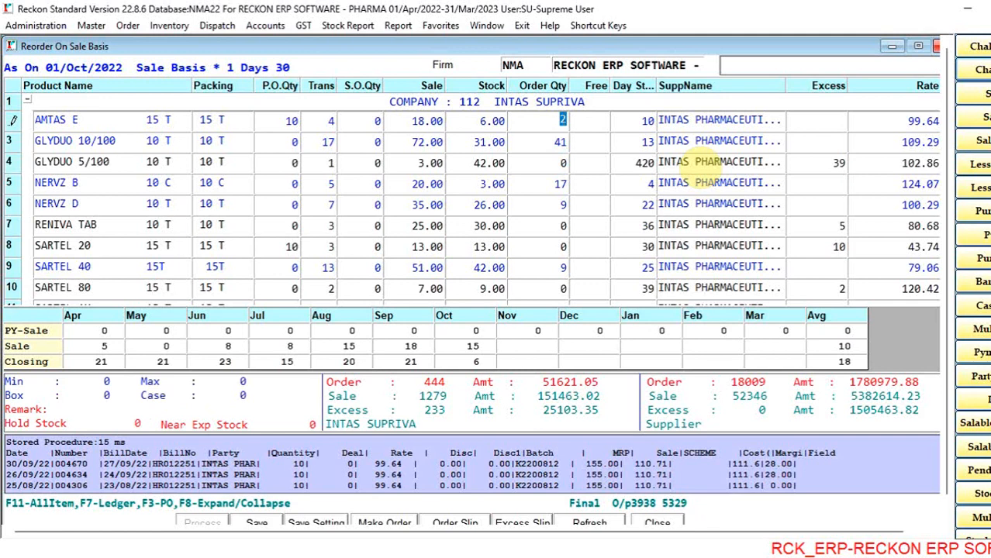
- Set the order quantities to 10 for AMTAS E, 40 for GLYDUO 10/100, 20 for NERVZ B and 10 for NERVZ D
text(10)
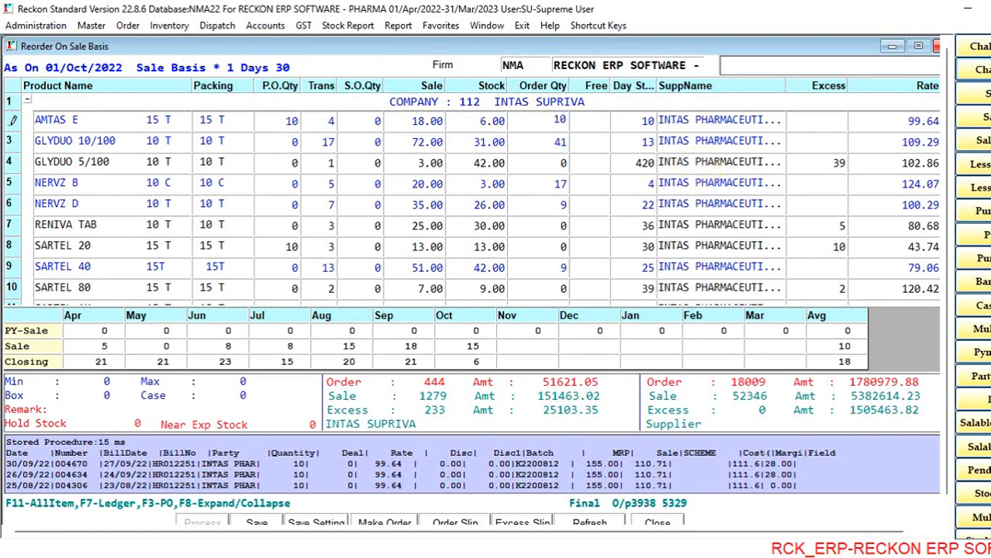
key(Return)
text(40)
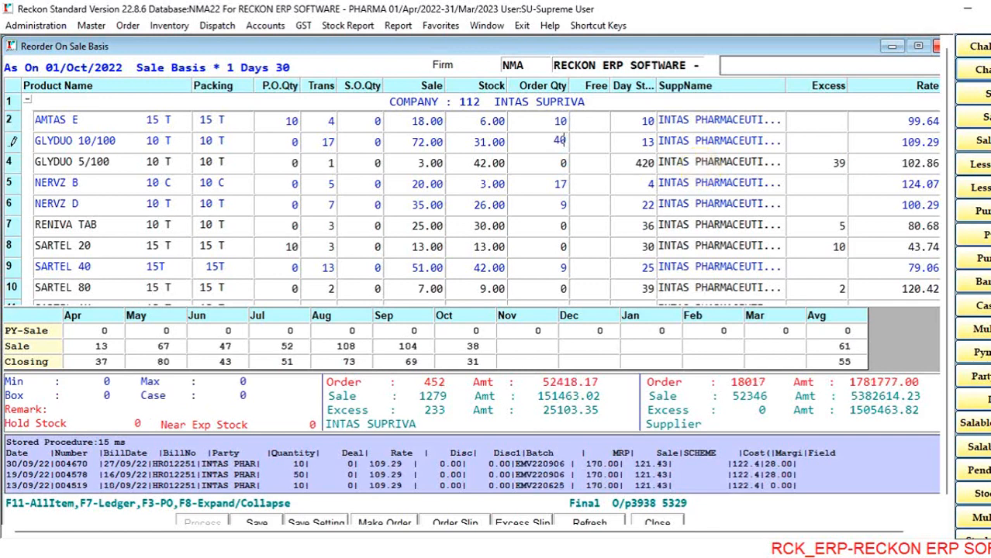
key(Return)
text(20)
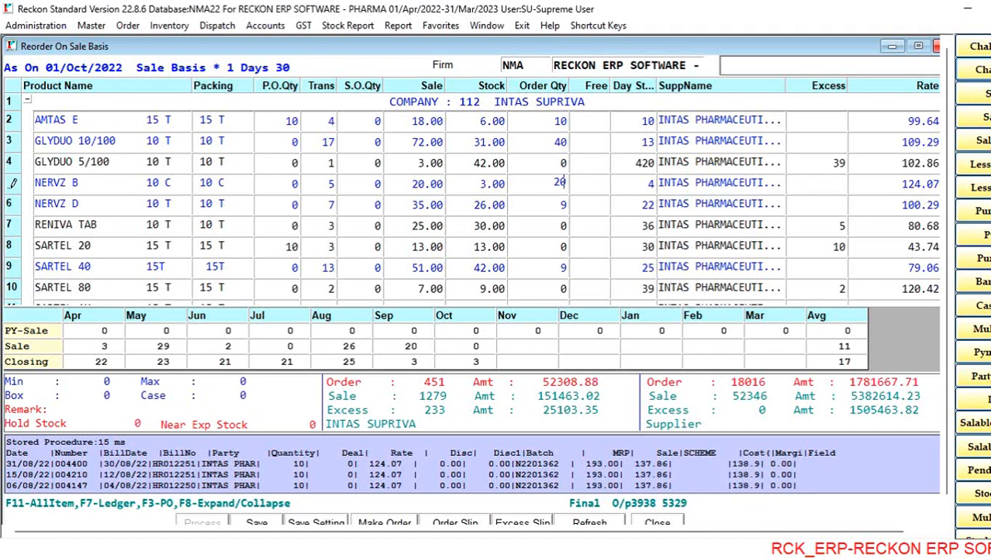
key(Return)
text(10)
key(Return)
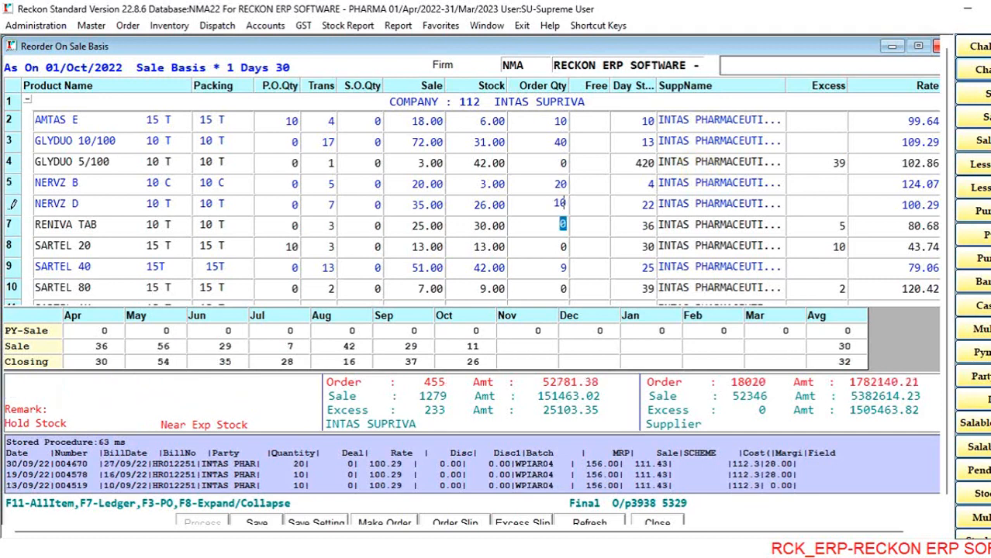
- Review the order quantities of the INTAS SUPRIVA products through ZORYL M 3 FORTE, and check near-expiry stock and monthly sales for ZORYL 4 and ZORYL 1
key(Up)
key(Up)
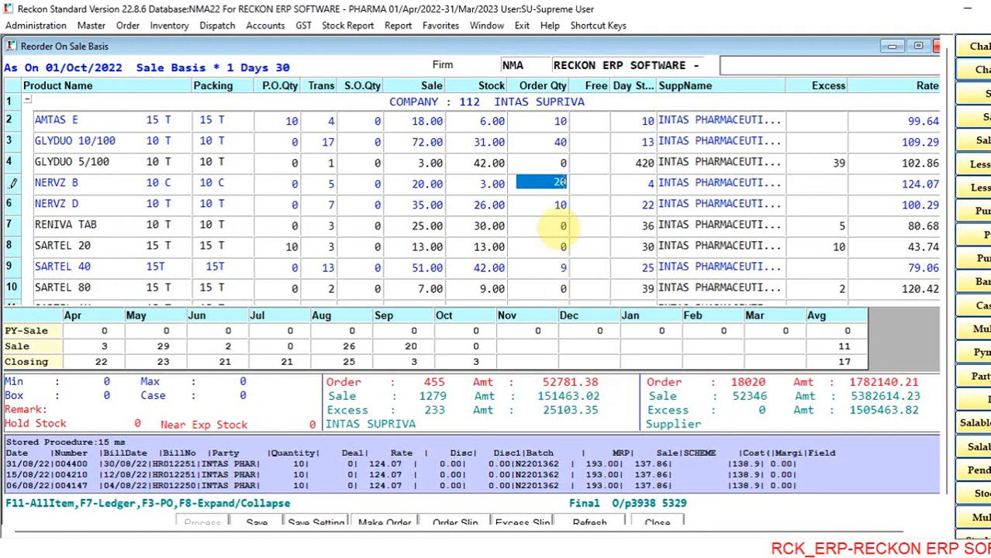
key(Down)
key(Down)
key(Down)
key(Down)
key(Down)
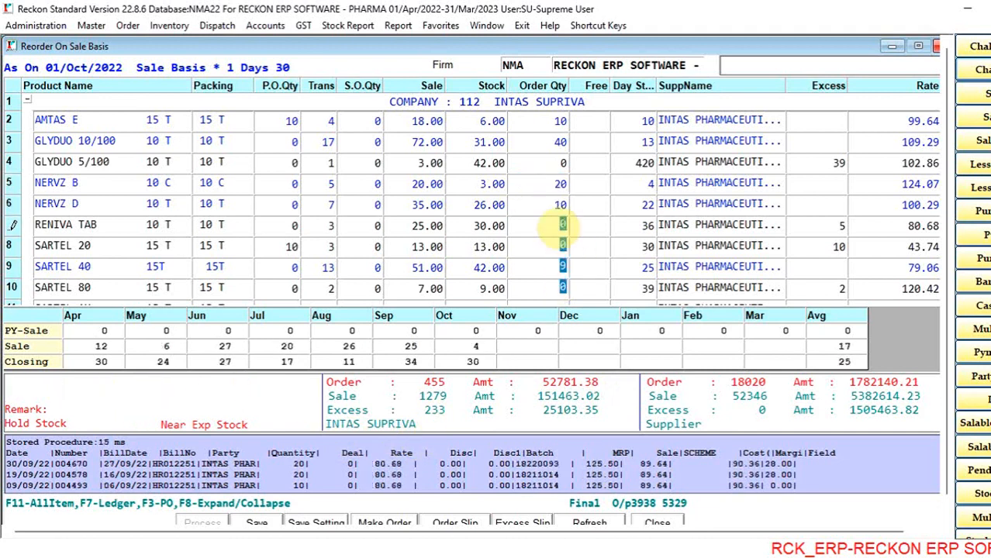
key(Down)
key(Down)
key(Down)
key(Down)
key(Down)
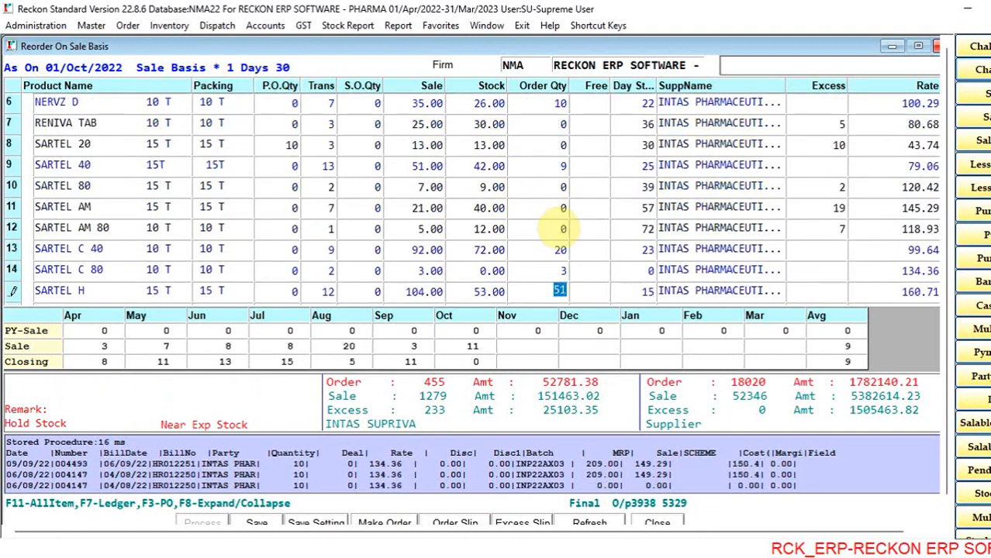
key(Down)
key(Down)
key(Down)
key(Down)
key(Down)
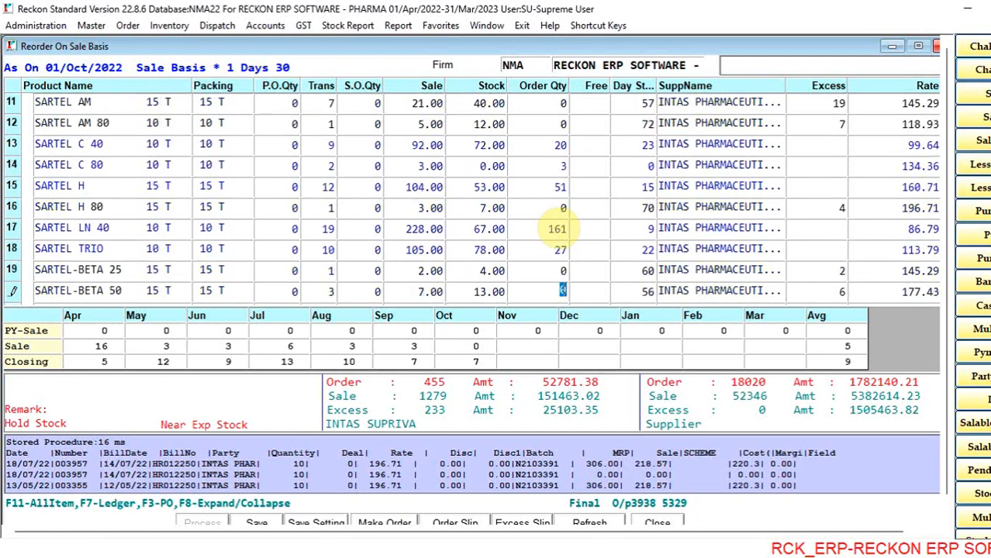
key(Down)
key(Down)
key(Down)
key(Down)
key(Down)
key(Down)
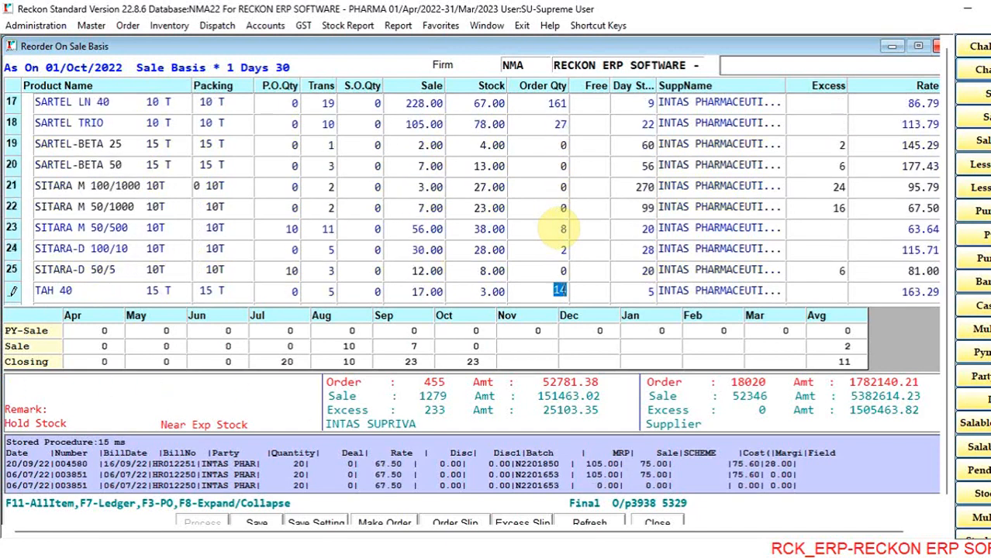
key(Down)
key(Down)
key(Down)
key(Down)
key(Down)
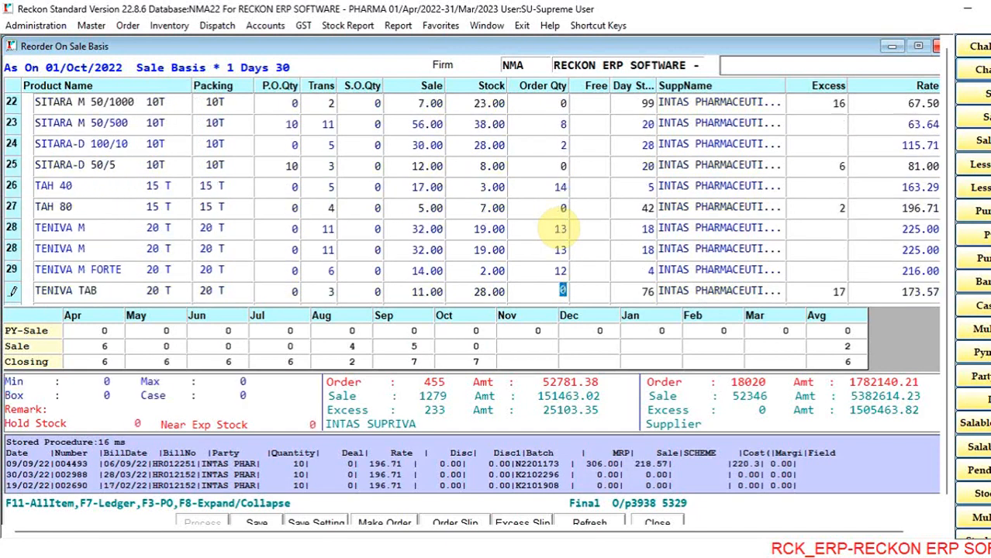
key(Down)
key(Down)
key(Down)
key(Down)
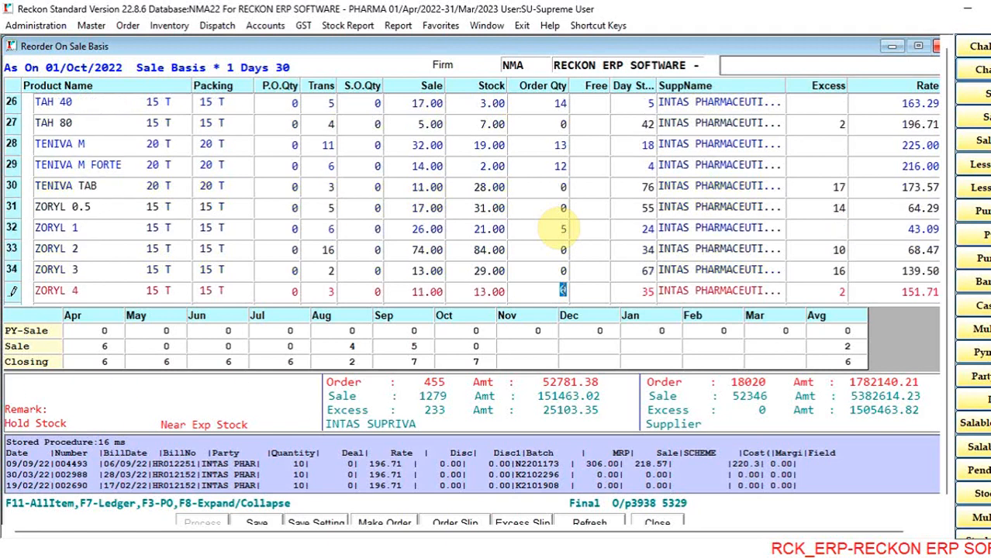
key(Down)
scroll(562, 229, down, 2)
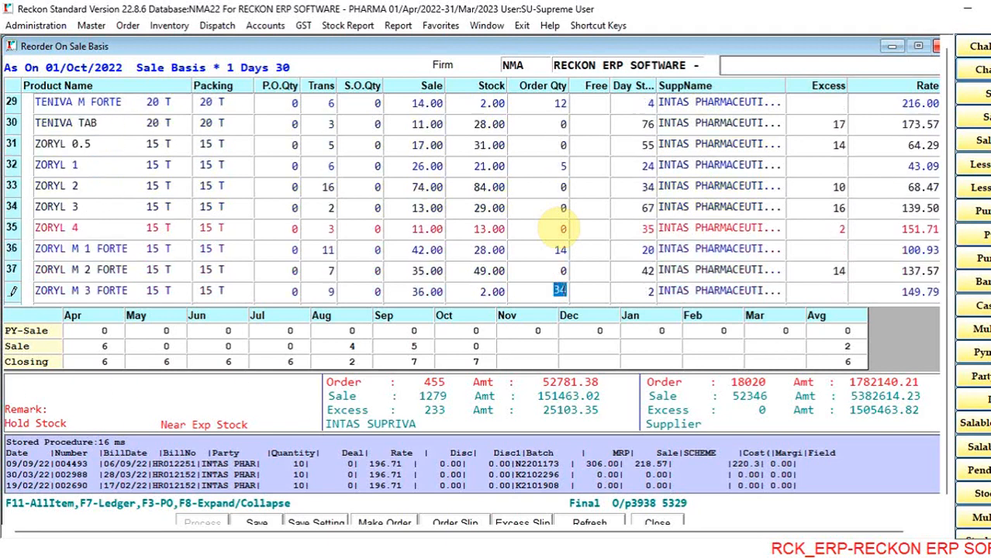
click(560, 229)
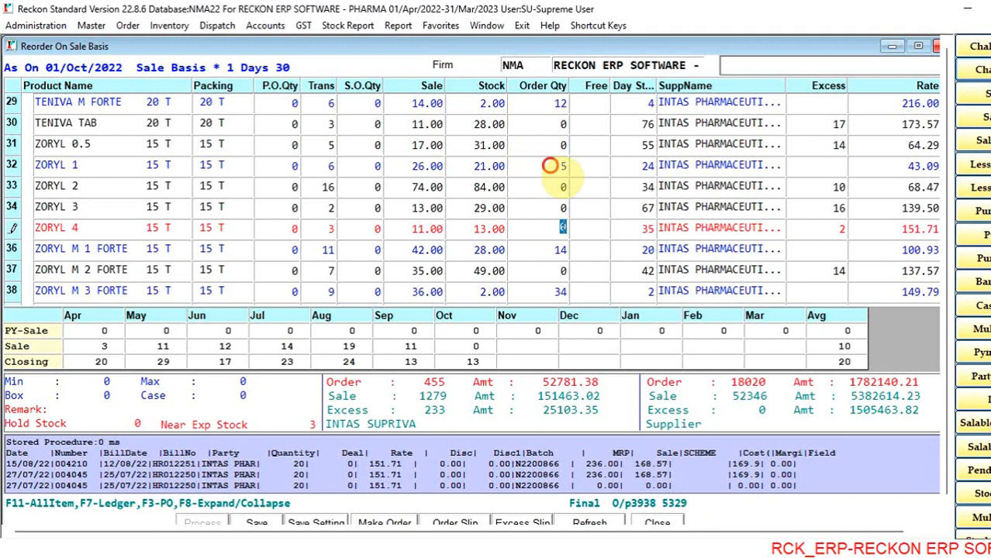
click(552, 165)
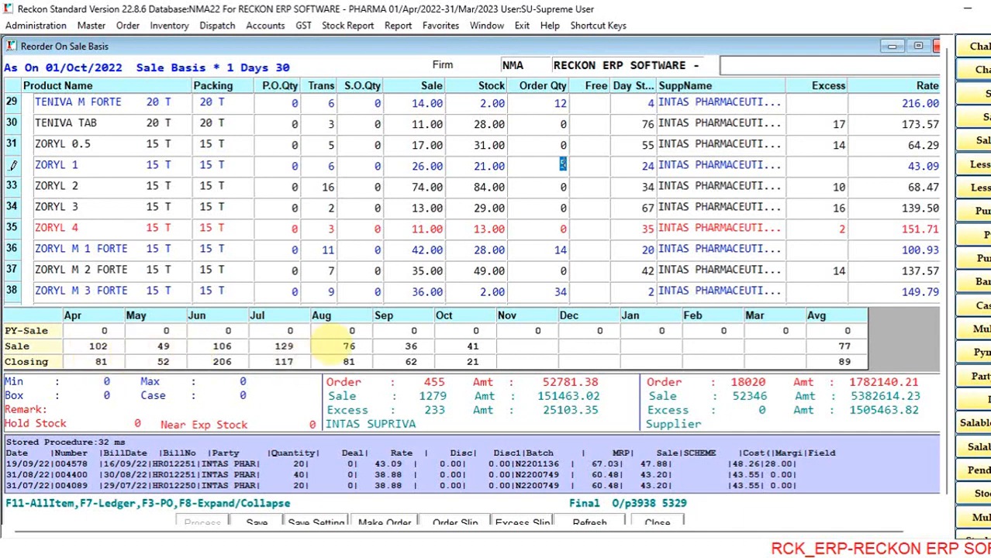
- Check the order quantities, monthly sales and purchase history of ZORYL M 1 FORTE through ZORYL M 4 FORTE
key(Down)
key(Down)
key(Down)
key(Down)
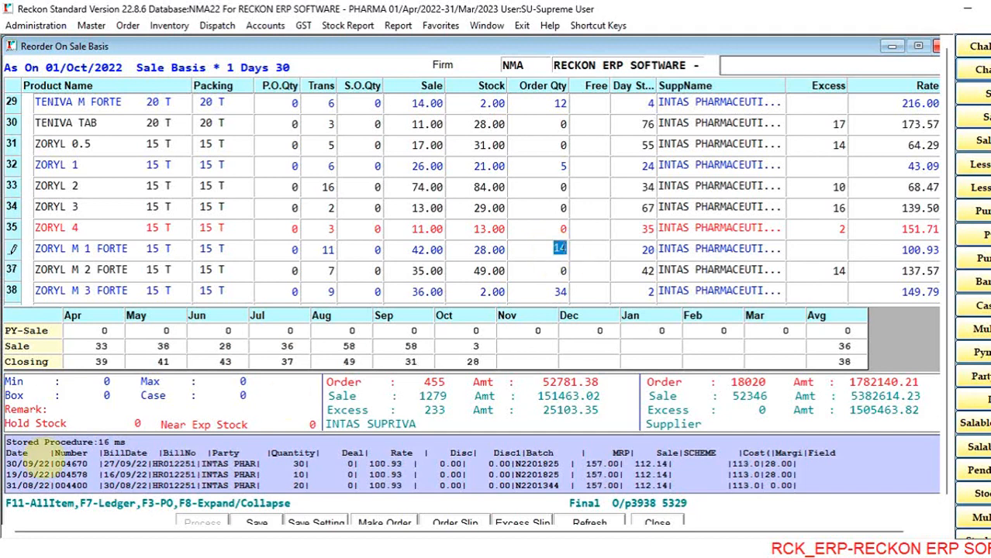
drag(8, 442, 653, 338)
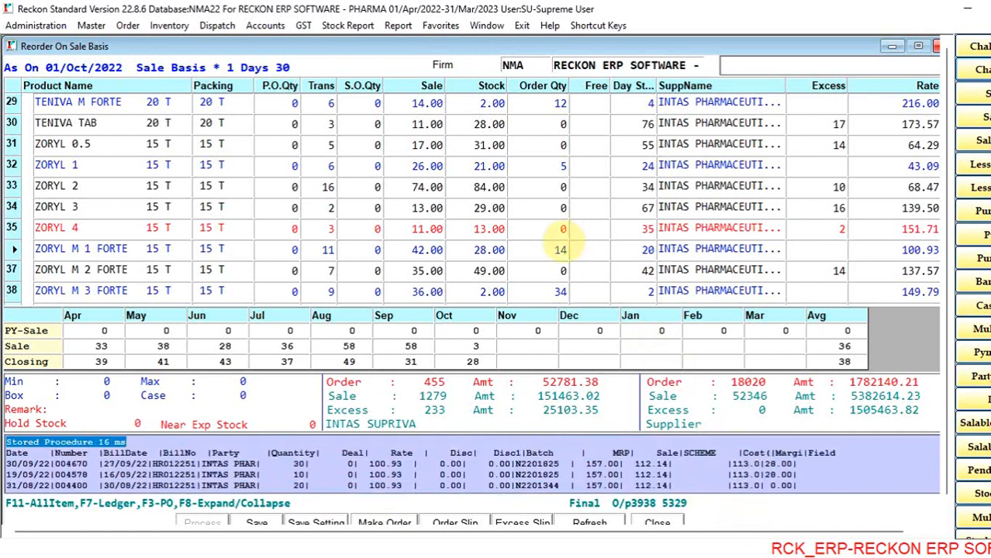
click(550, 230)
key(Down)
key(Down)
key(Down)
key(Down)
key(Down)
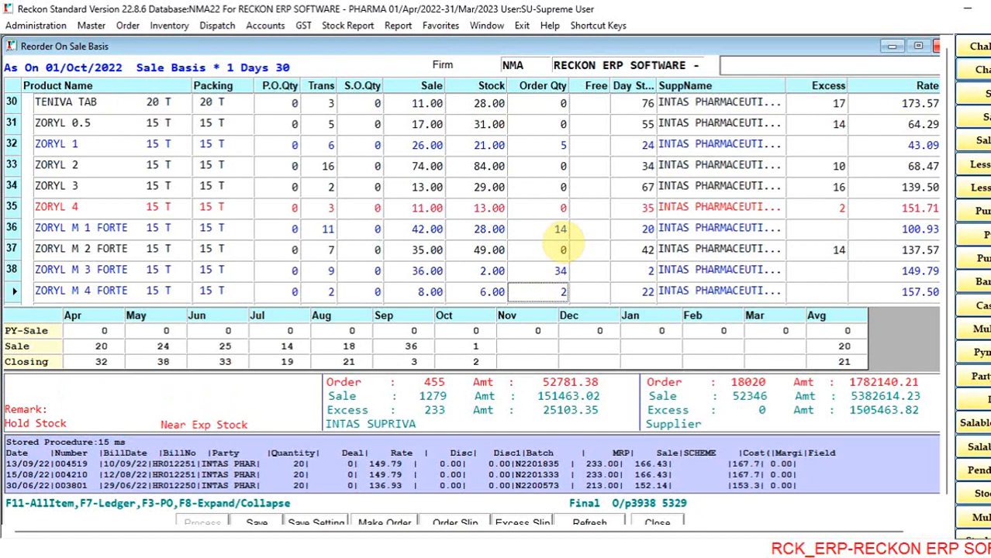
key(Up)
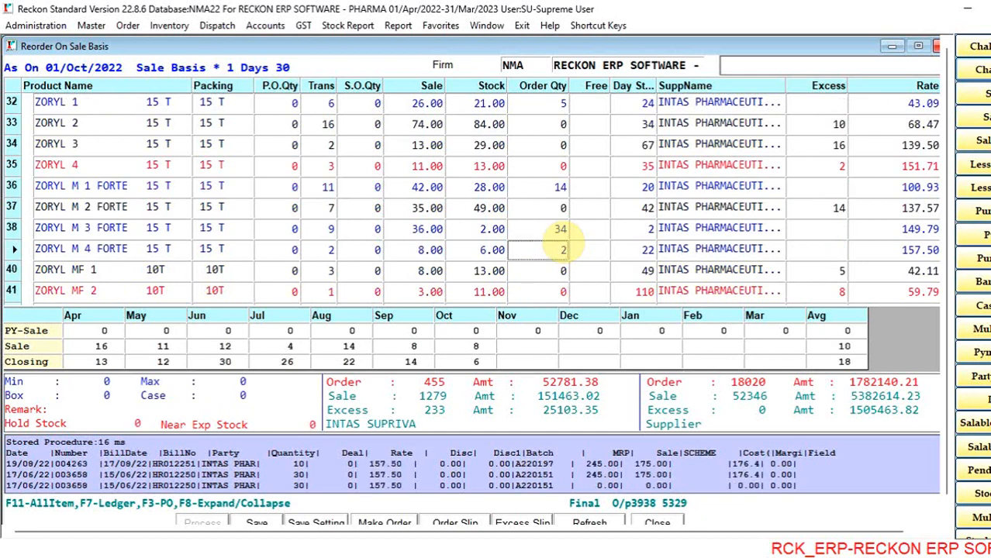
- Return to the start of the INTAS SUPRIVA products and set the SARTEL 40 order quantity to 10
key(Page_Up)
key(Page_Up)
key(Page_Up)
key(Down)
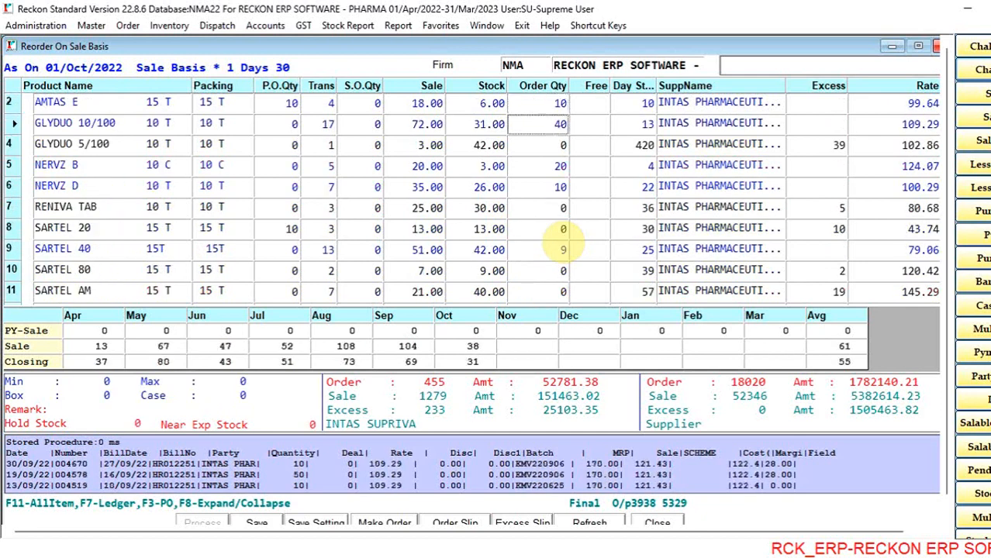
key(Down)
key(Down)
key(Down)
key(Down)
key(Down)
key(Down)
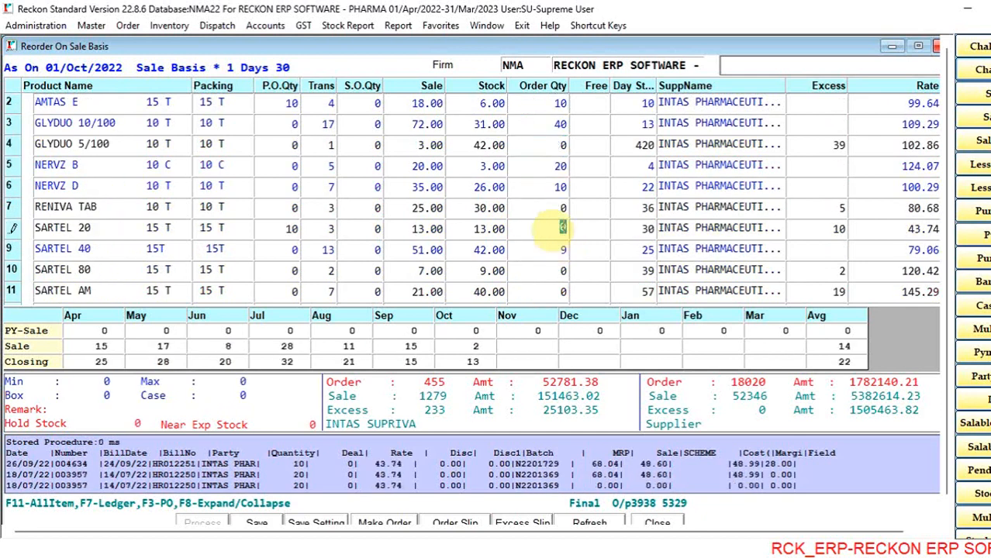
text(10)
- Review the order quantities and sales figures of the remaining INTAS SUPRIVA and INTAS ADRINA products, through ALZIL M 5 under INTAS AVANTA
key(Down)
key(Down)
key(Down)
key(Down)
key(Down)
key(Down)
key(Down)
key(Down)
key(Down)
key(Down)
key(Down)
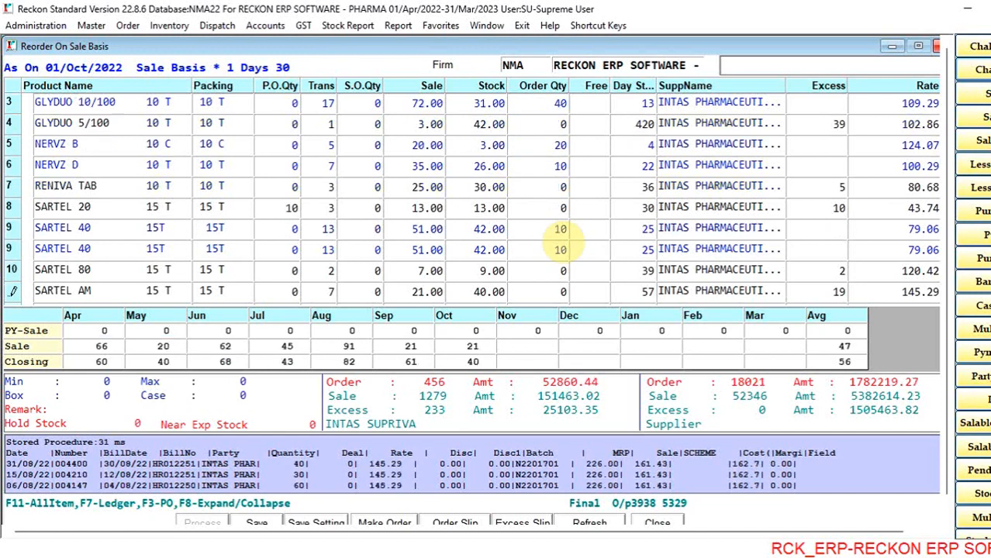
key(Down)
key(Down)
key(Down)
key(Down)
key(Down)
key(Down)
key(Down)
key(Down)
key(Down)
key(Down)
key(Down)
key(Down)
key(Down)
key(Down)
key(Down)
key(Down)
key(Down)
key(Down)
key(Down)
key(Down)
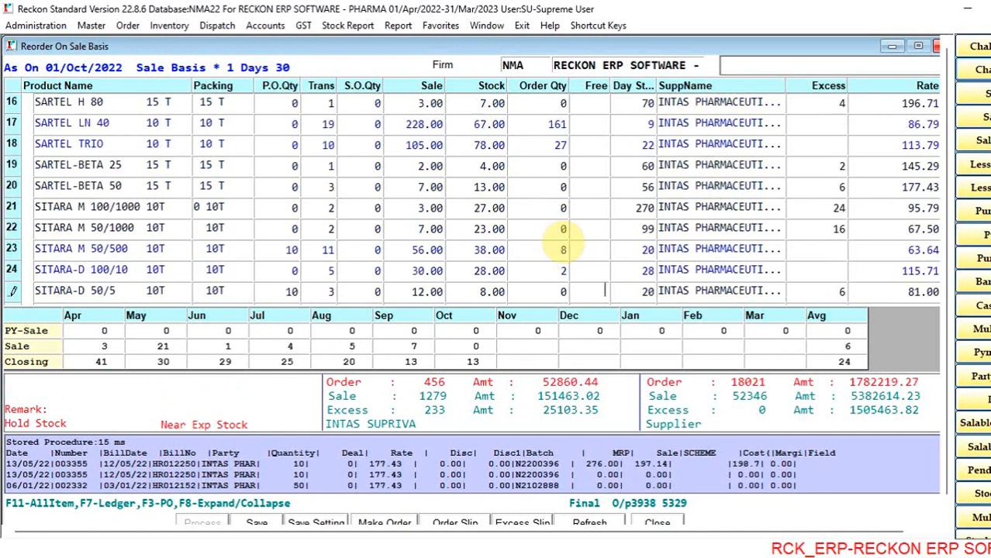
key(Down)
key(Down)
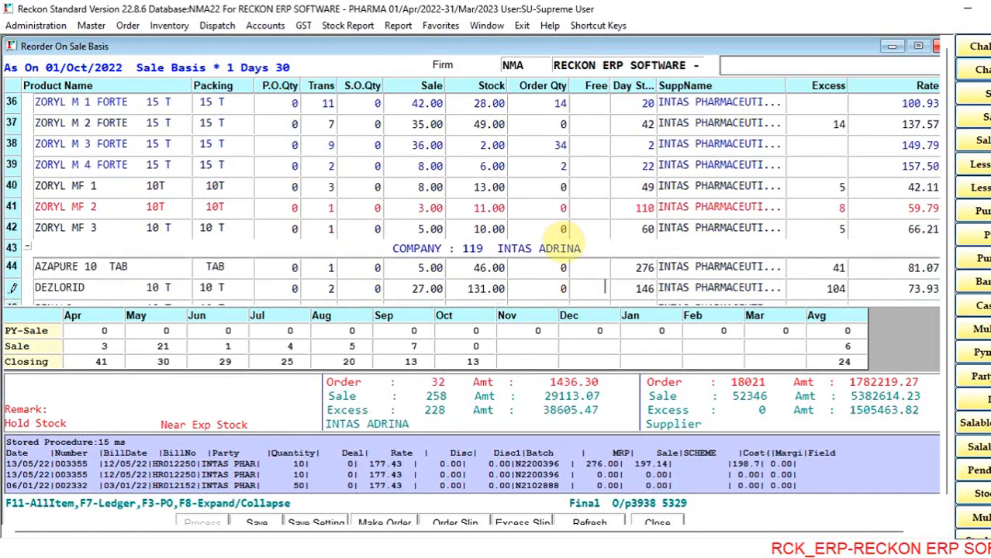
key(Down)
key(Down)
key(Down)
key(Down)
key(Down)
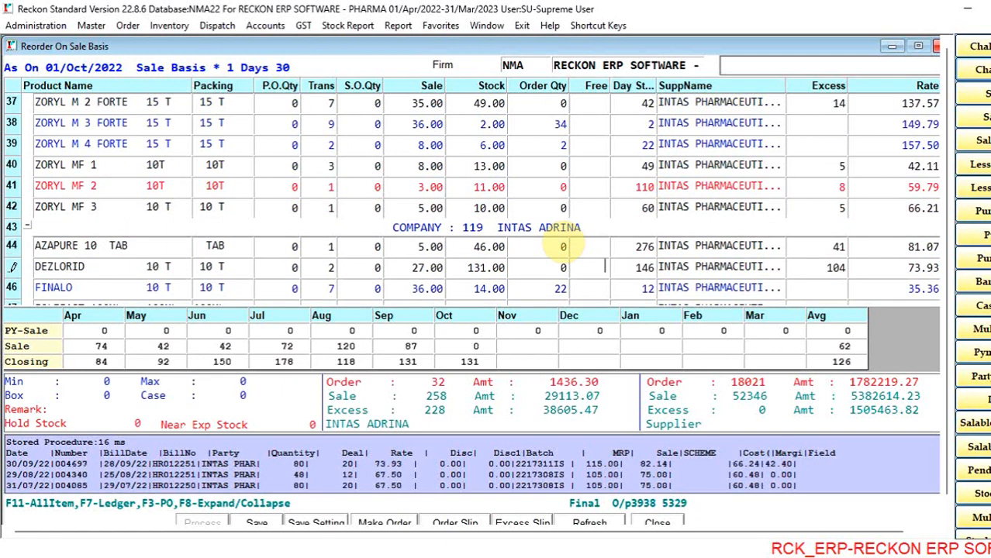
key(Down)
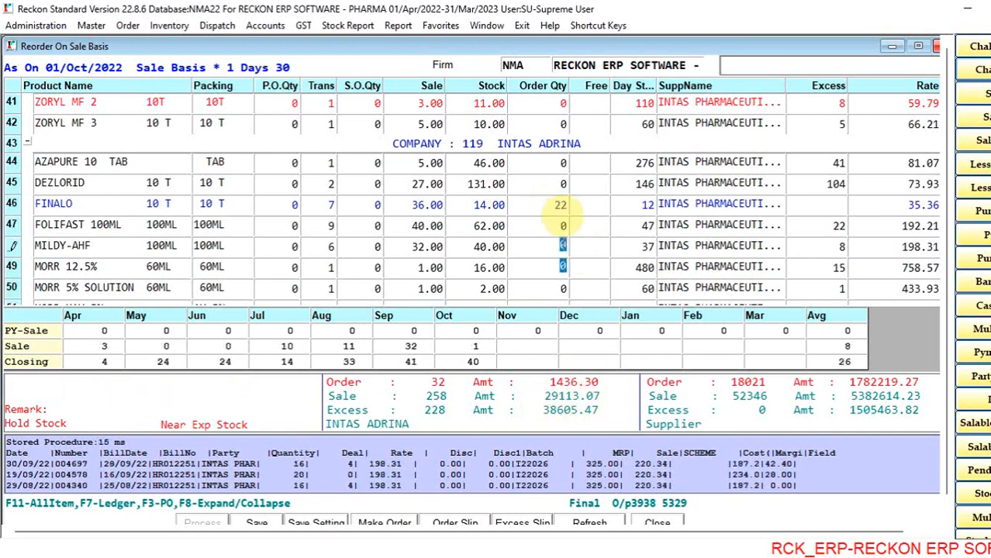
key(Down)
key(Down)
key(Down)
key(Down)
key(Down)
key(Down)
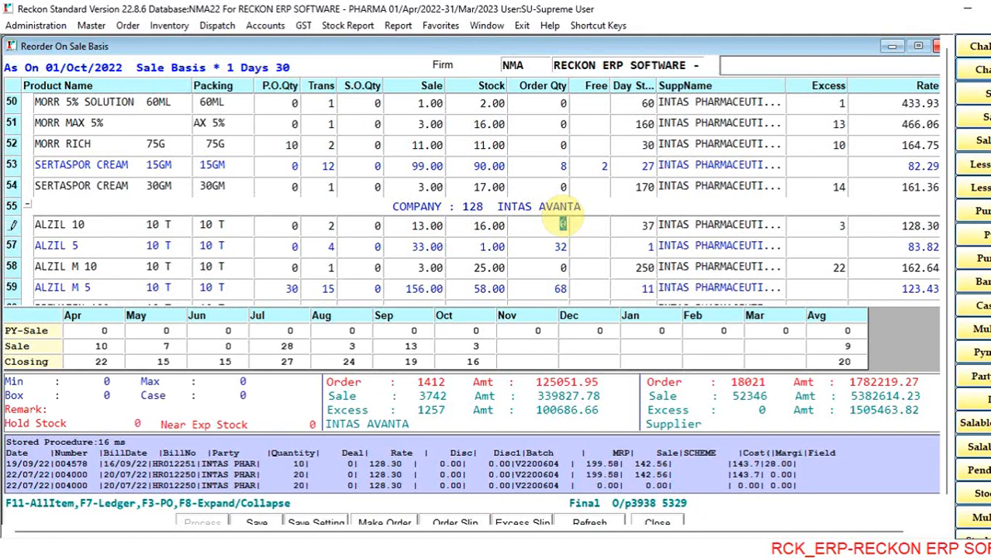
key(Down)
key(Down)
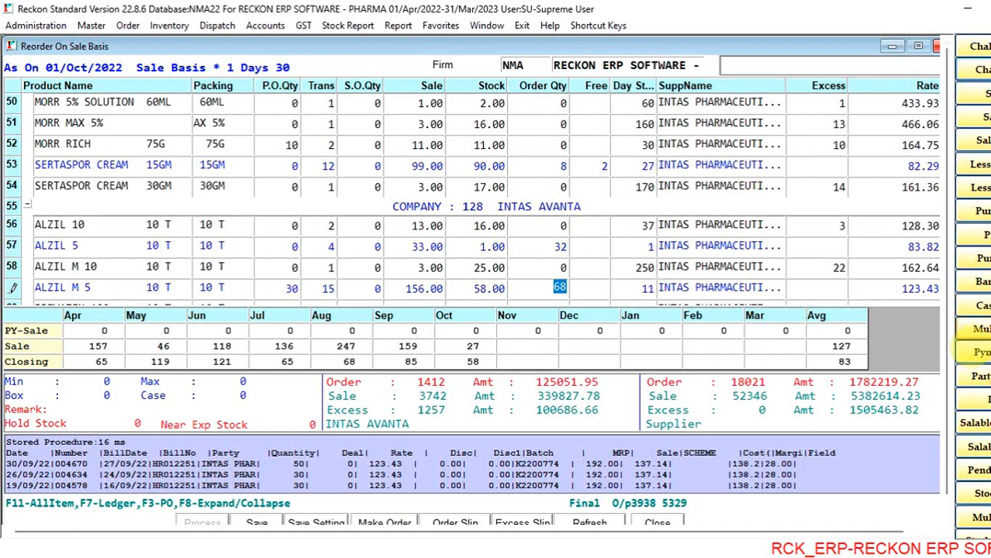
- Generate a purchase order for INTAS PHARMACEUTICALS LTD from the reorder list and leave it without saving
drag(945, 348, 952, 431)
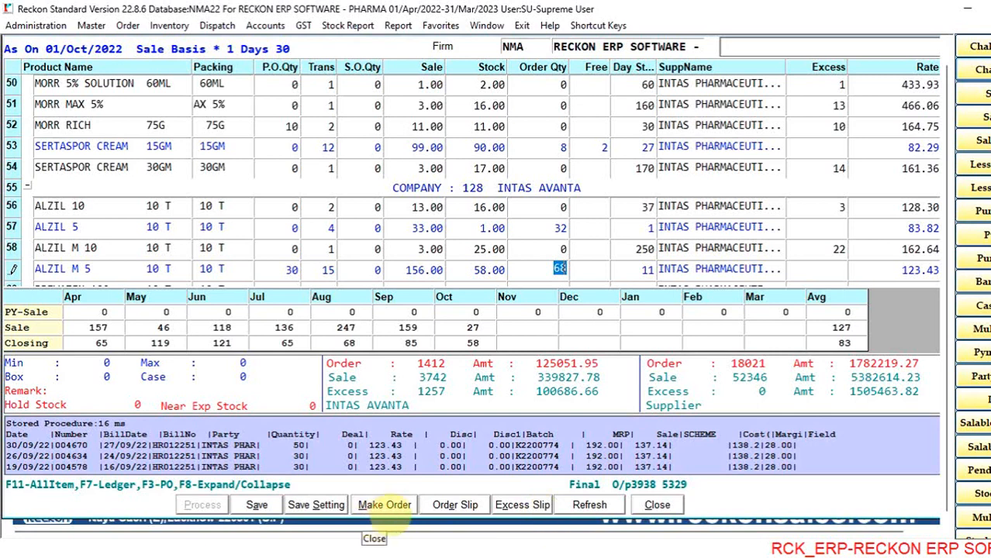
click(384, 505)
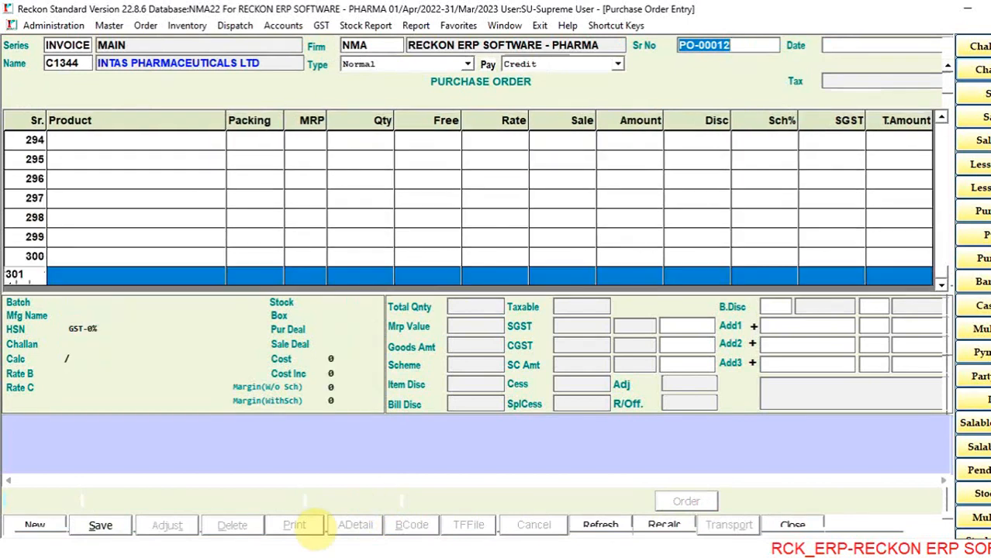
key(Escape)
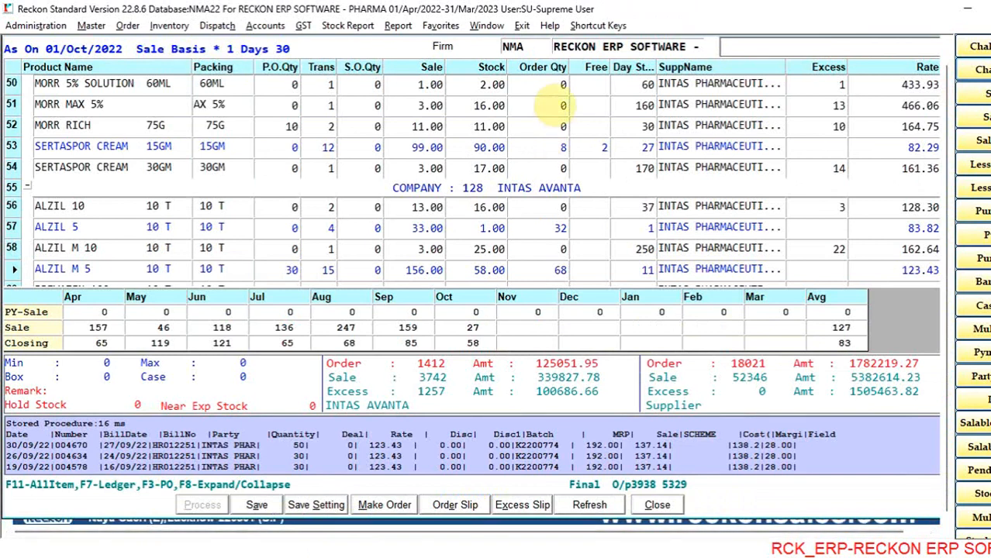
- Set the order quantities to 40 for ALZIL 5 and 70 for ALZIL M 5 under INTAS AVANTA
click(554, 91)
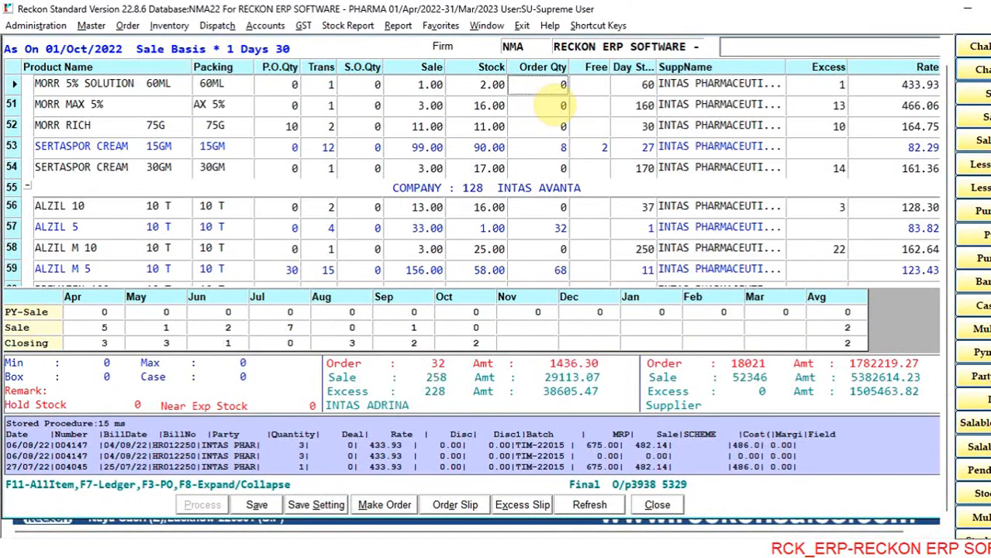
key(Return)
key(Down)
key(Down)
key(Down)
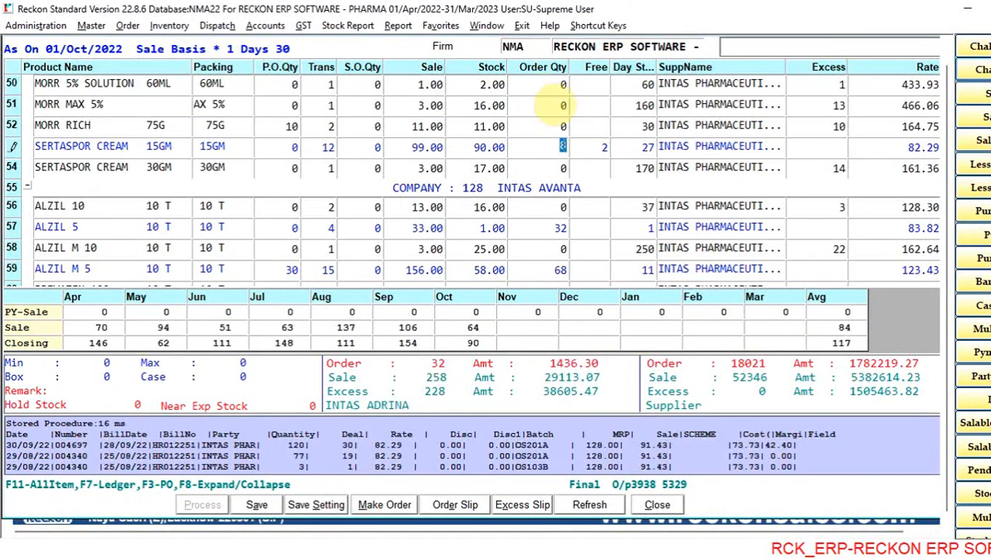
key(Down)
key(Down)
key(Down)
key(Down)
key(Down)
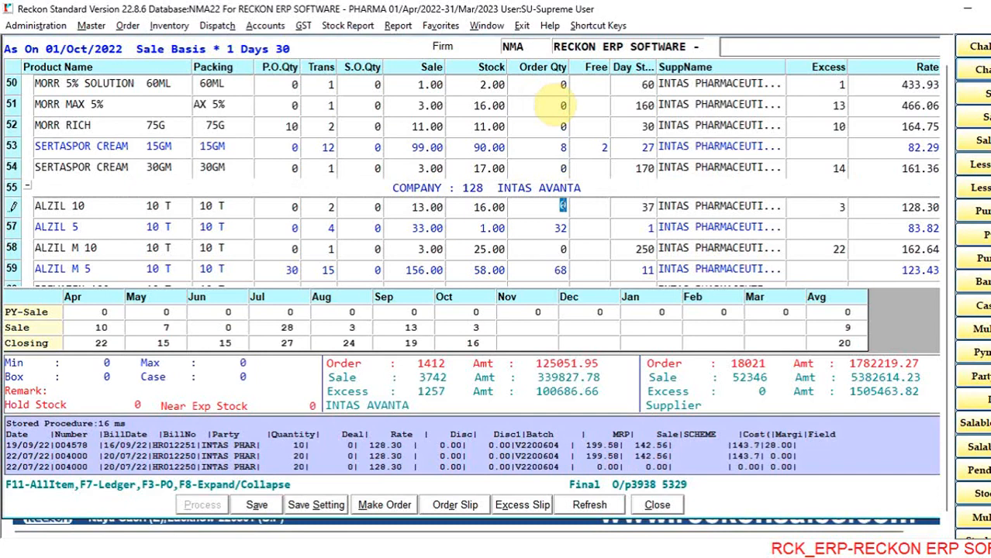
key(Up)
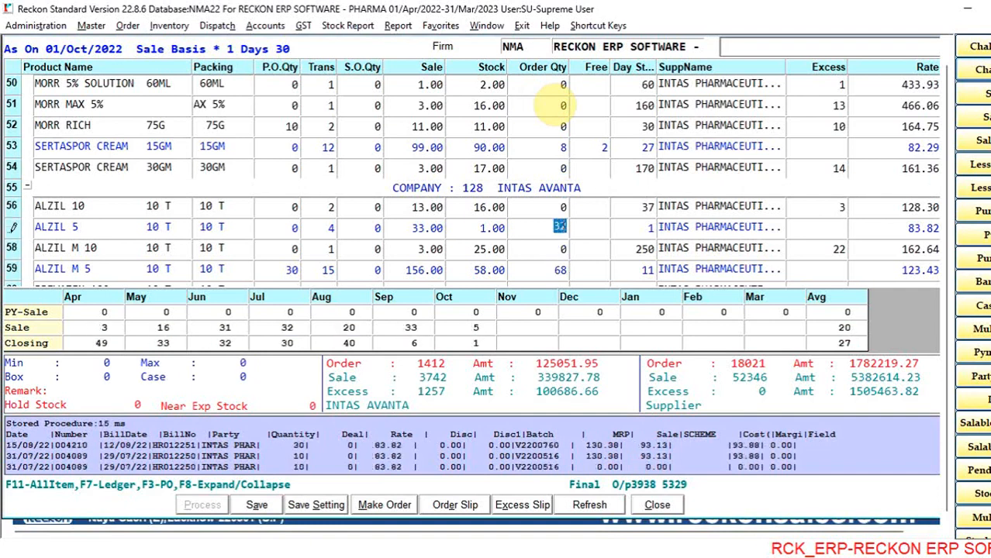
text(40)
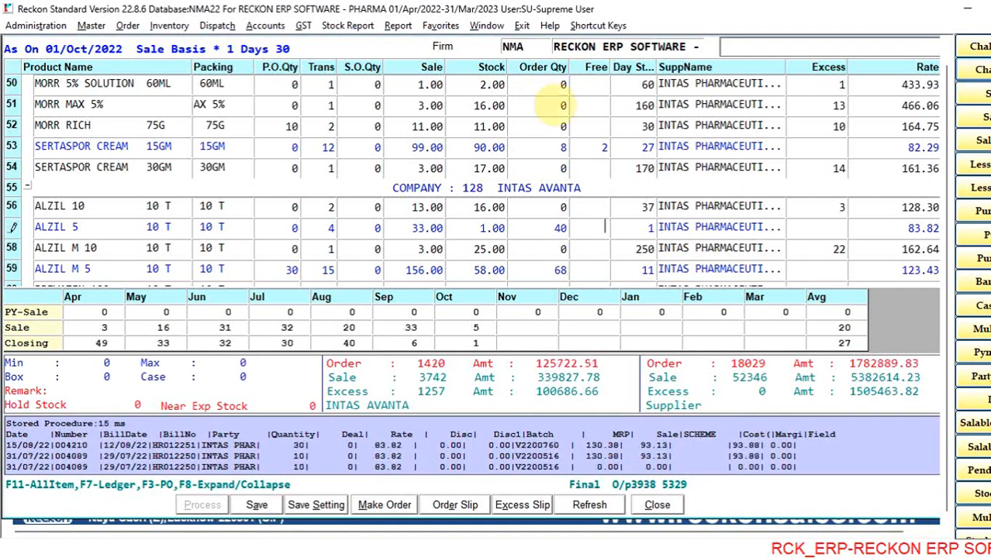
key(Return)
key(Down)
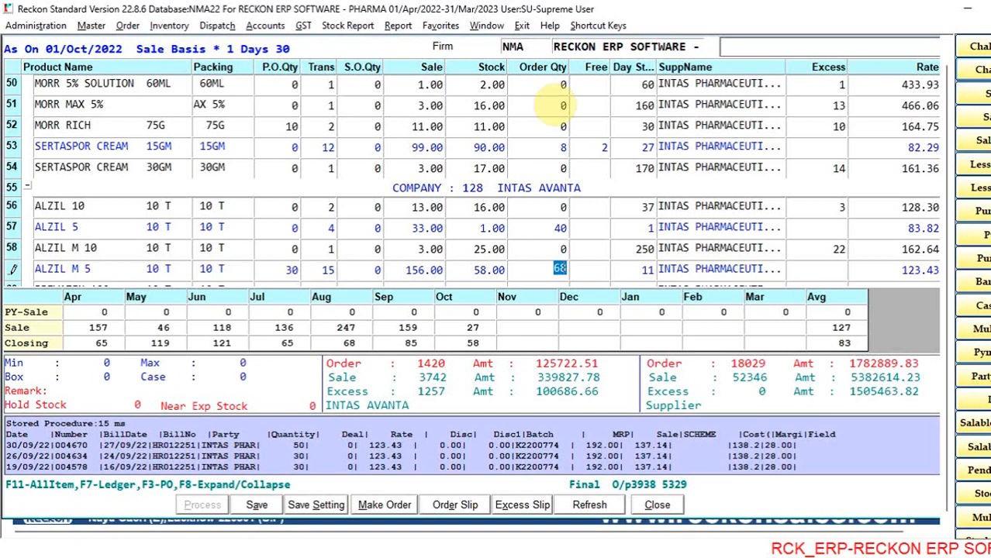
text(70)
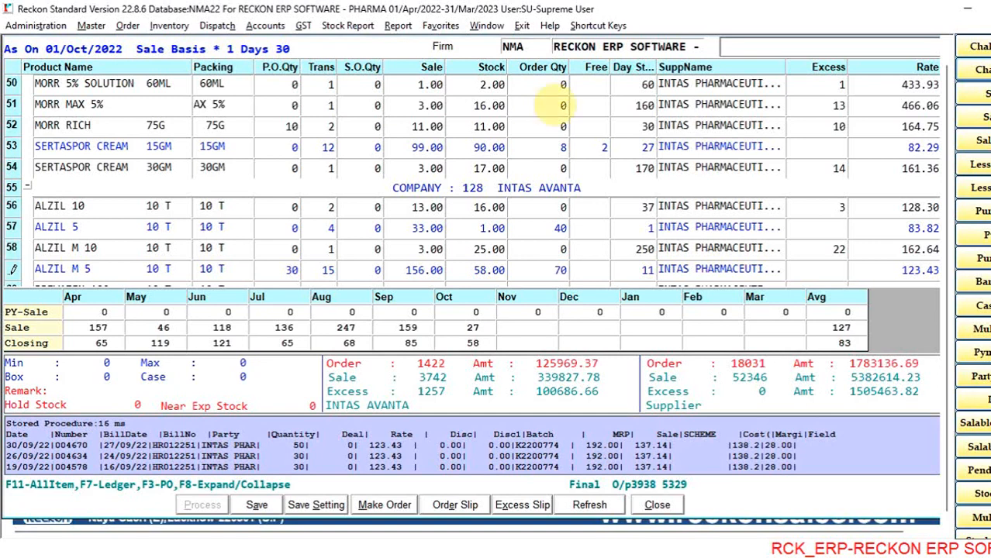
- Save the adjusted reorder and close the order
click(257, 505)
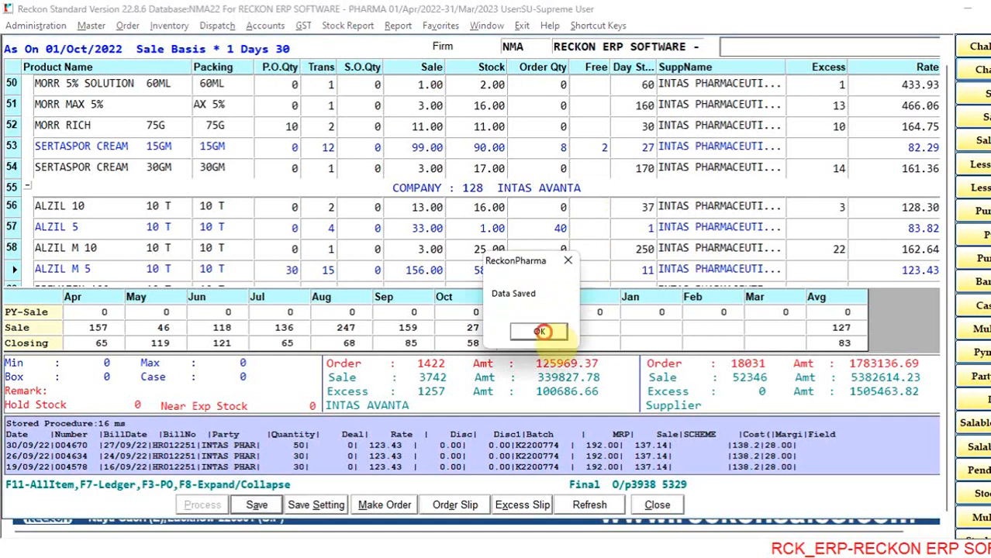
click(542, 332)
click(659, 505)
click(509, 317)
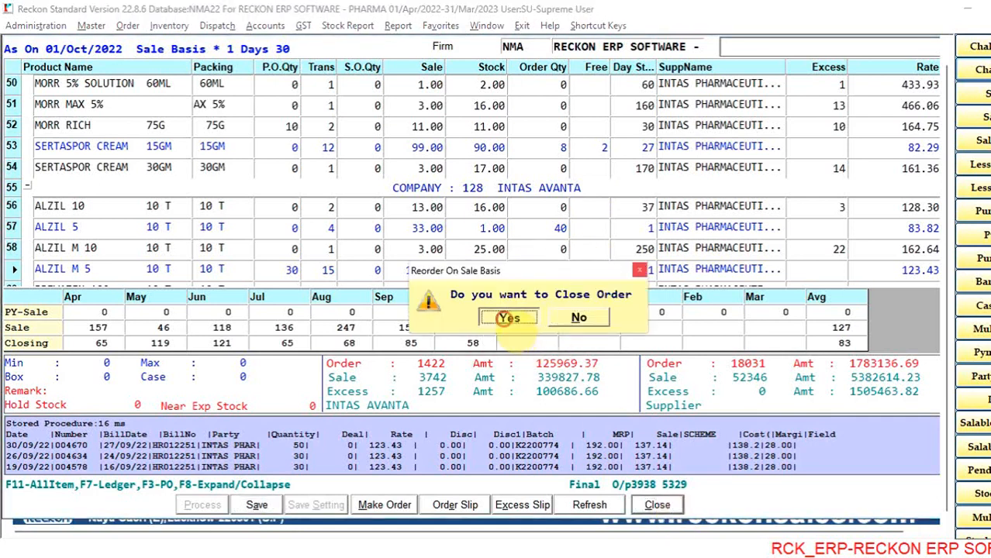
- Reopen the Re-Order System and bring up the list of saved reorders for the Ro Number
click(127, 25)
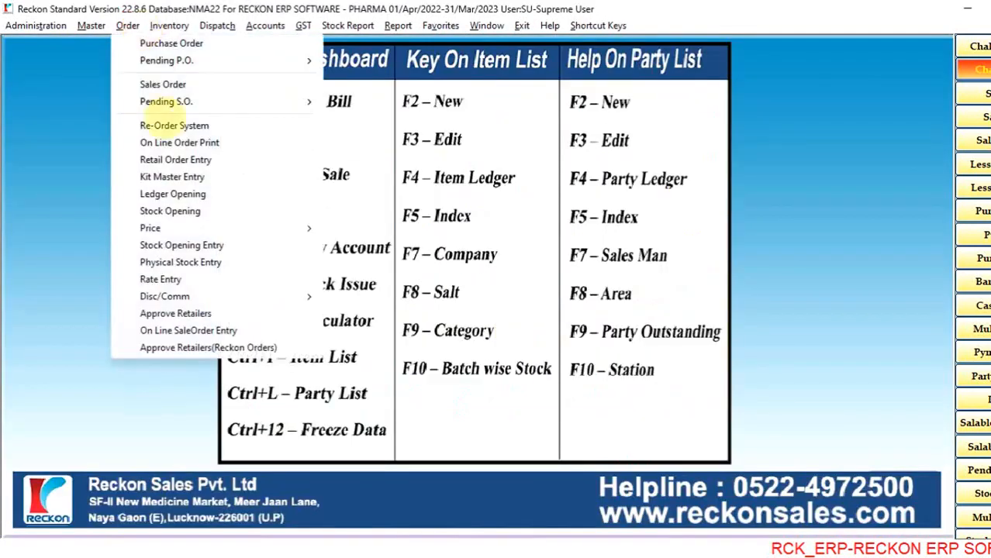
click(159, 126)
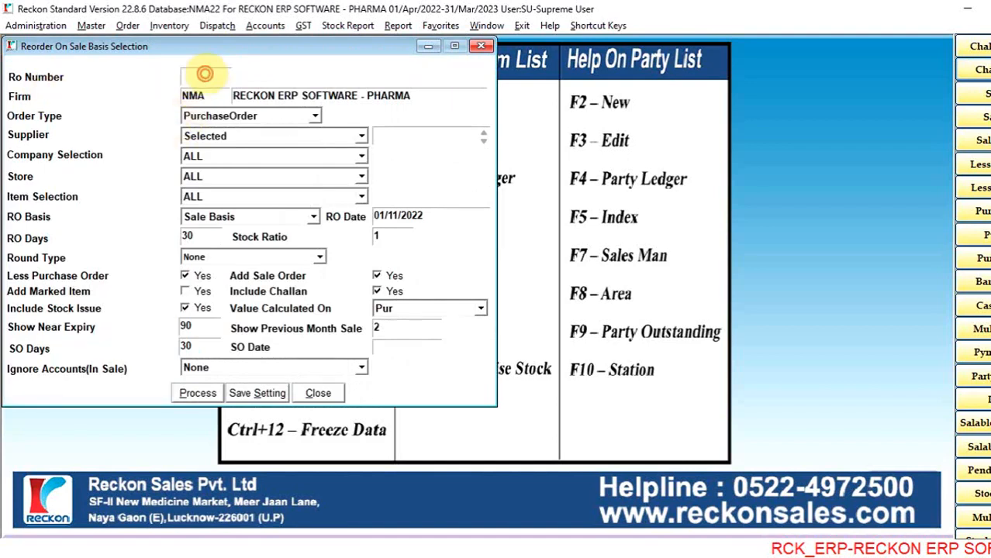
double_click(204, 74)
- Load saved reorder 7 dated 01/Nov/2022 for INTAS PHARMACEUTICALS LTD and process it
key(Down)
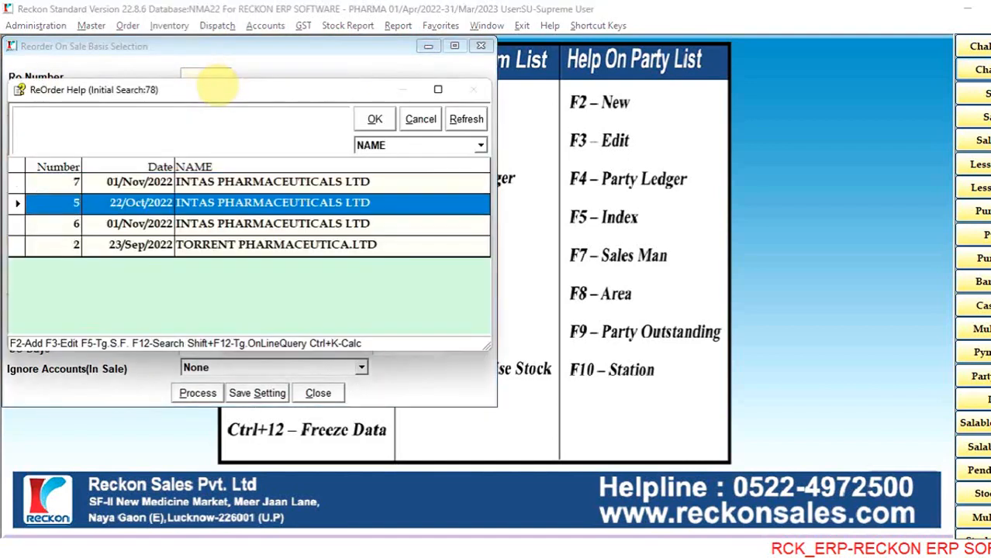
key(Down)
key(Down)
key(Up)
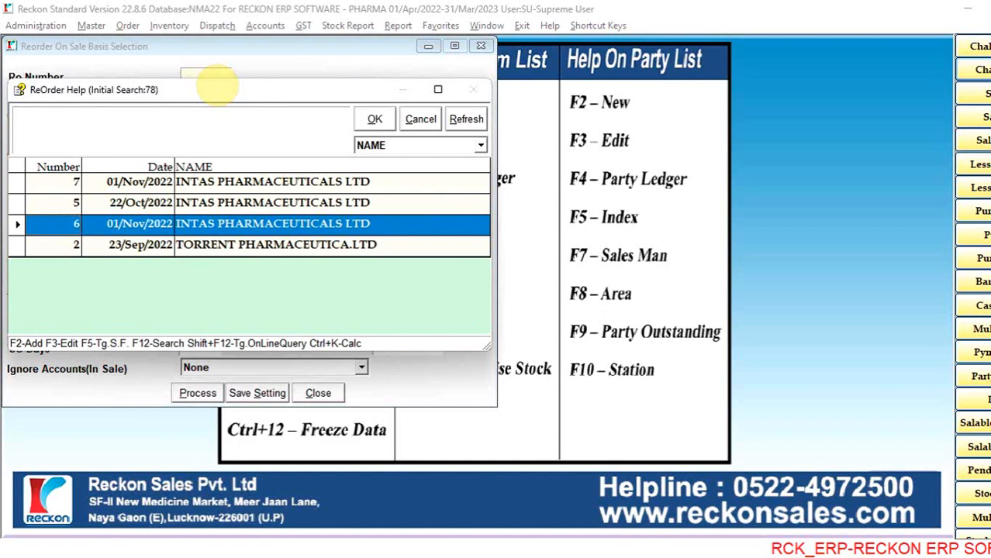
key(Up)
key(Up)
key(Down)
key(Down)
key(Up)
key(Up)
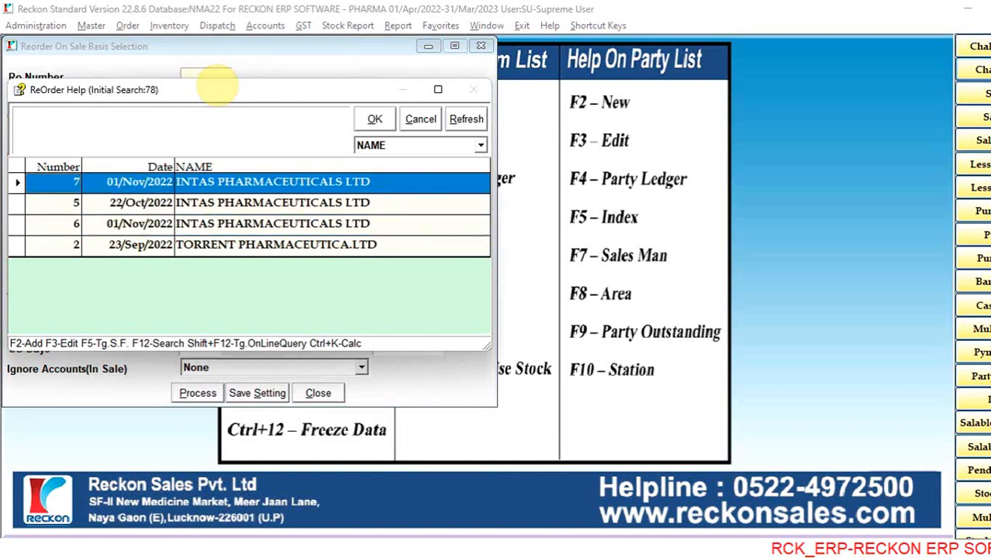
key(Return)
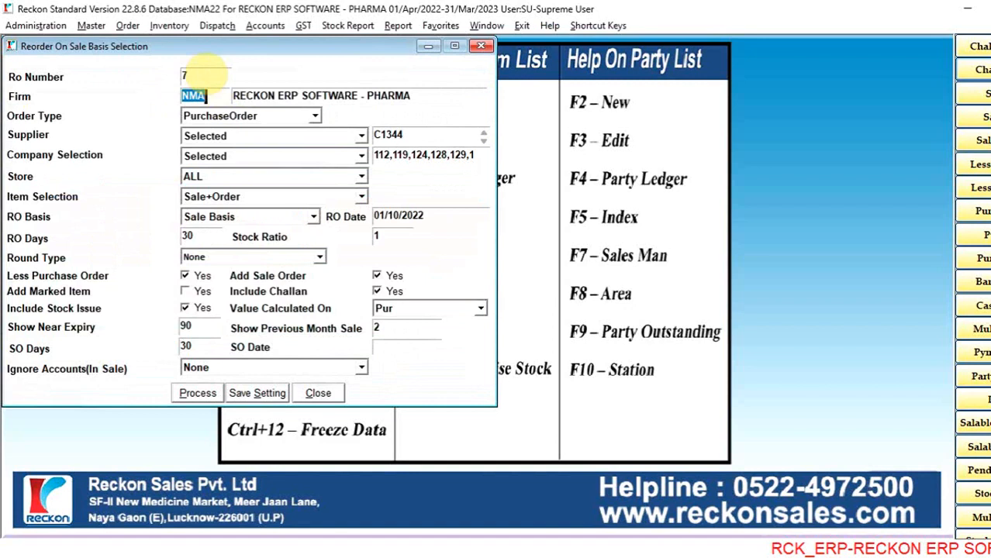
click(197, 393)
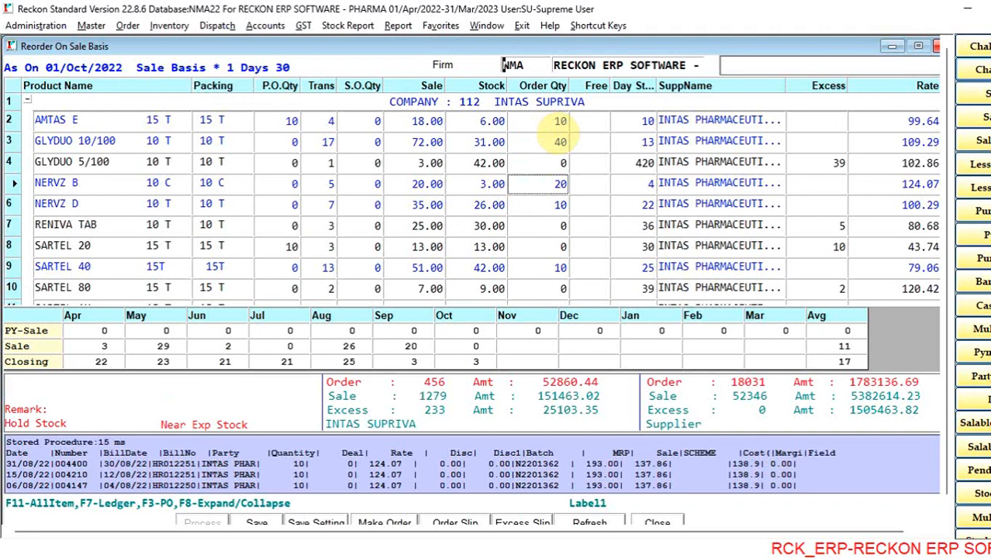
- Check the saved order quantities of the INTAS SUPRIVA products from GLYDUO 10/100 through SARTEL-BETA 25
key(Down)
key(Down)
key(Down)
key(Down)
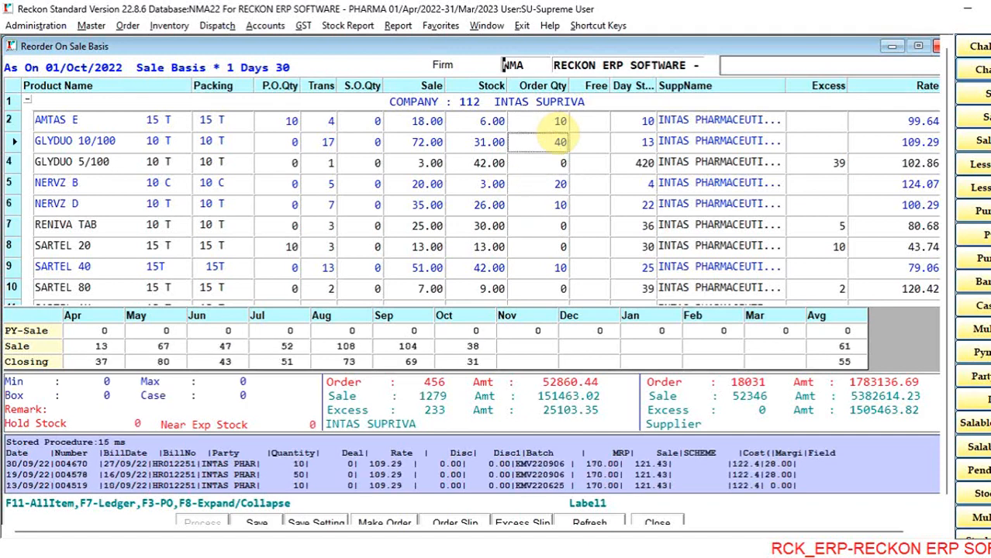
key(Down)
key(Down)
key(Down)
key(Down)
key(Down)
key(Down)
key(Down)
key(Down)
key(Down)
key(Down)
key(Down)
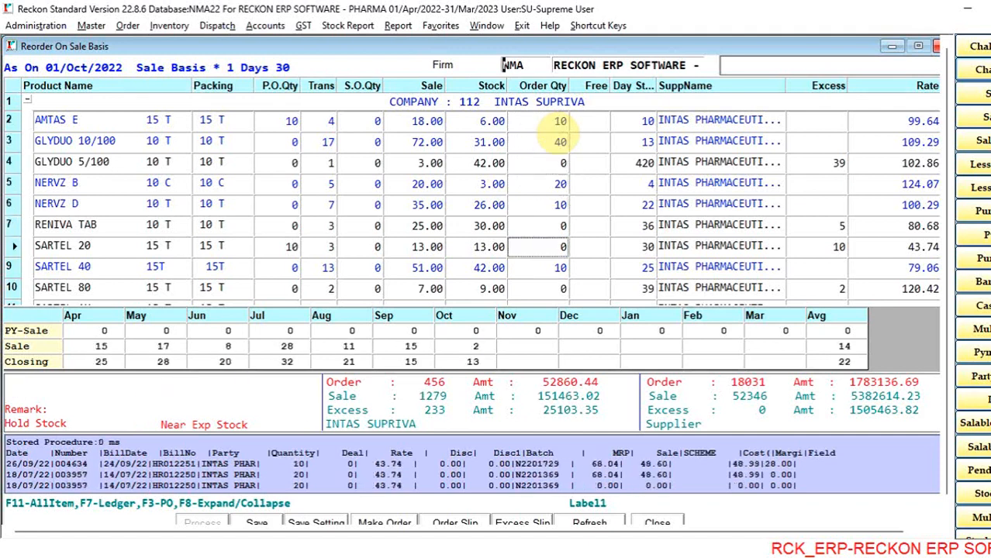
key(Down)
key(Down)
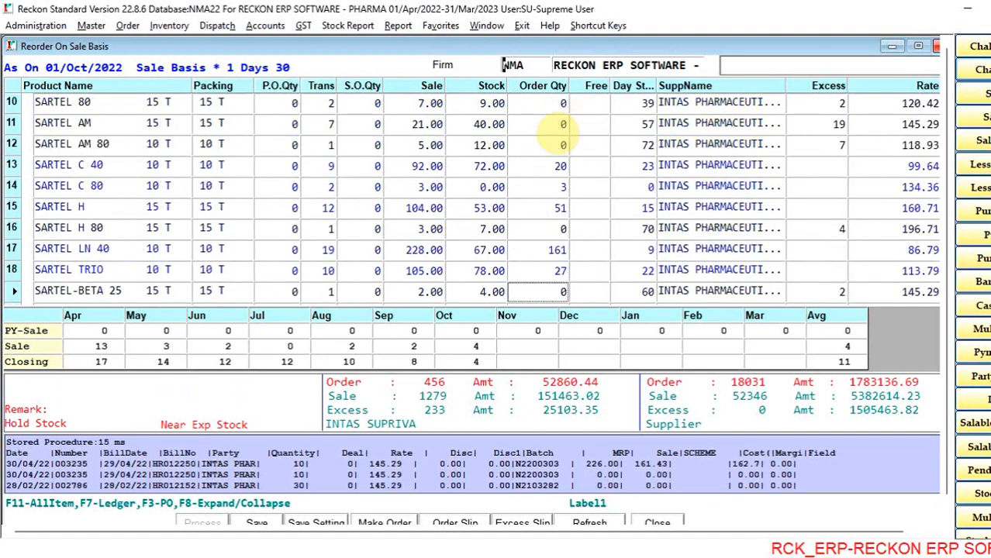
- Check the monthly sales and order quantities of SARTEL C 80 and SARTEL TRIO, and close the reorder
key(Up)
key(Up)
key(Up)
key(Up)
key(Up)
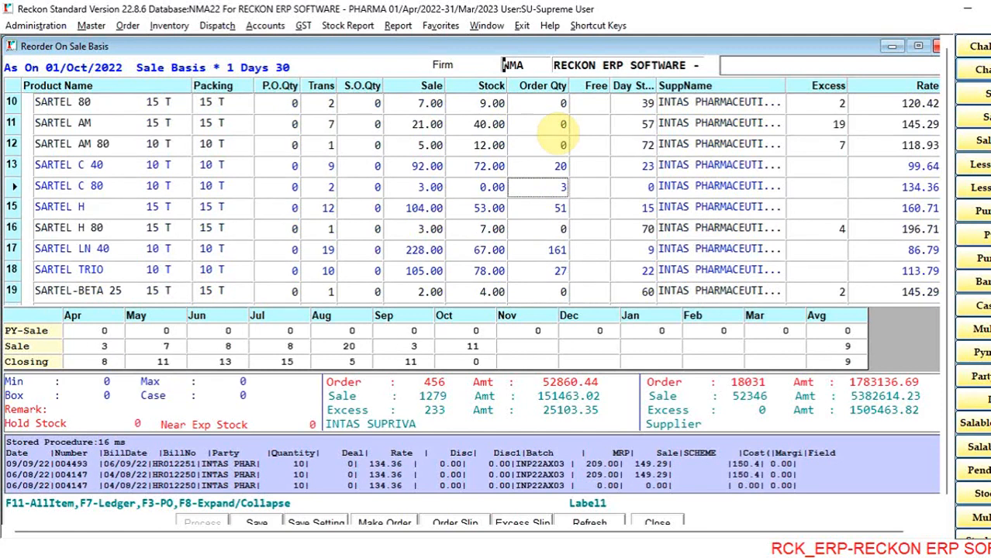
key(Down)
key(Down)
key(Down)
key(Down)
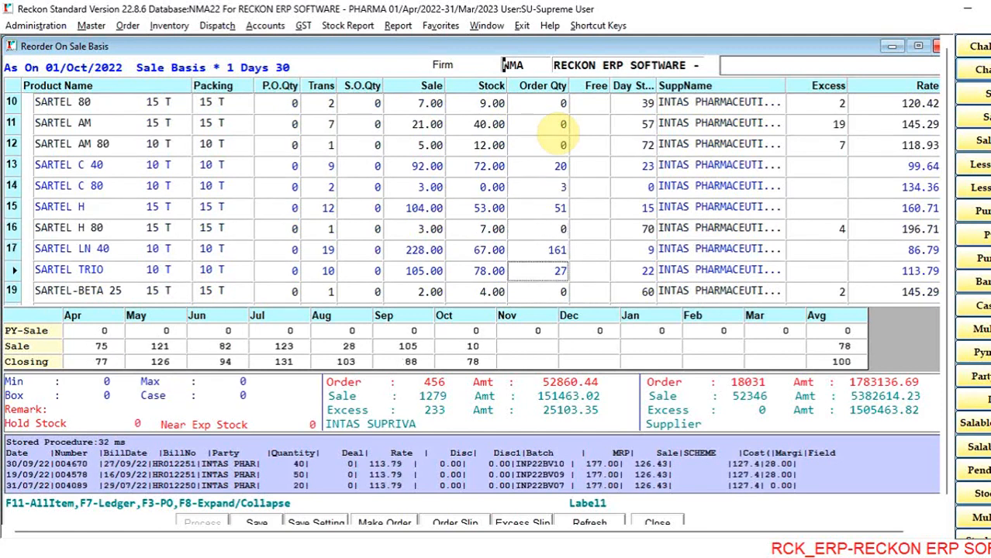
click(659, 524)
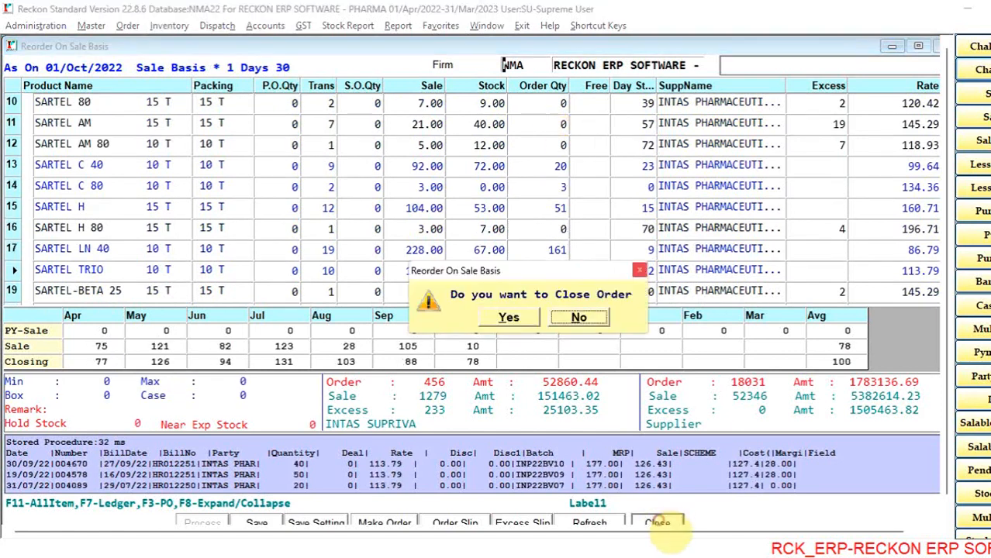
click(515, 319)
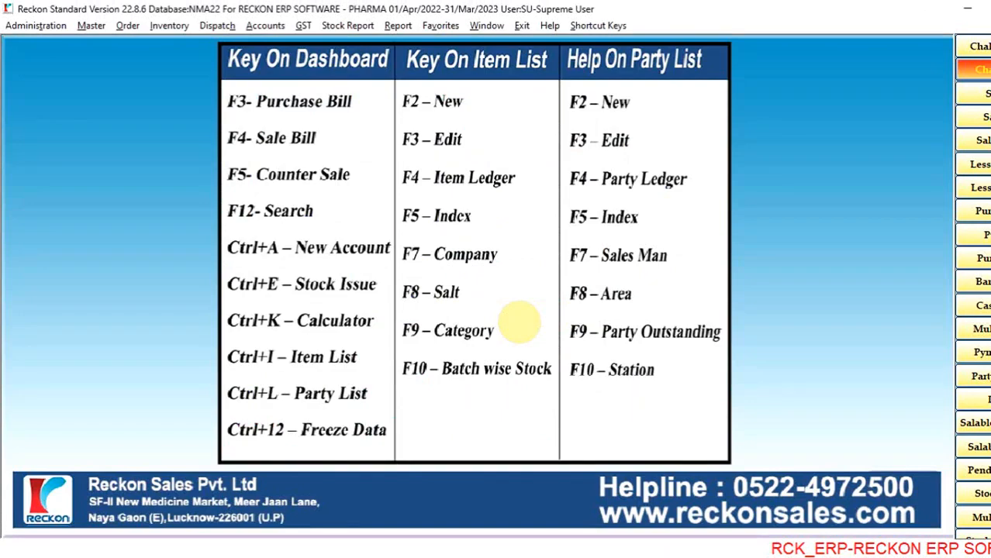
- Open the party list's Ledger Summary and select A TO Z MEDICAL HALL
key(ctrl+l)
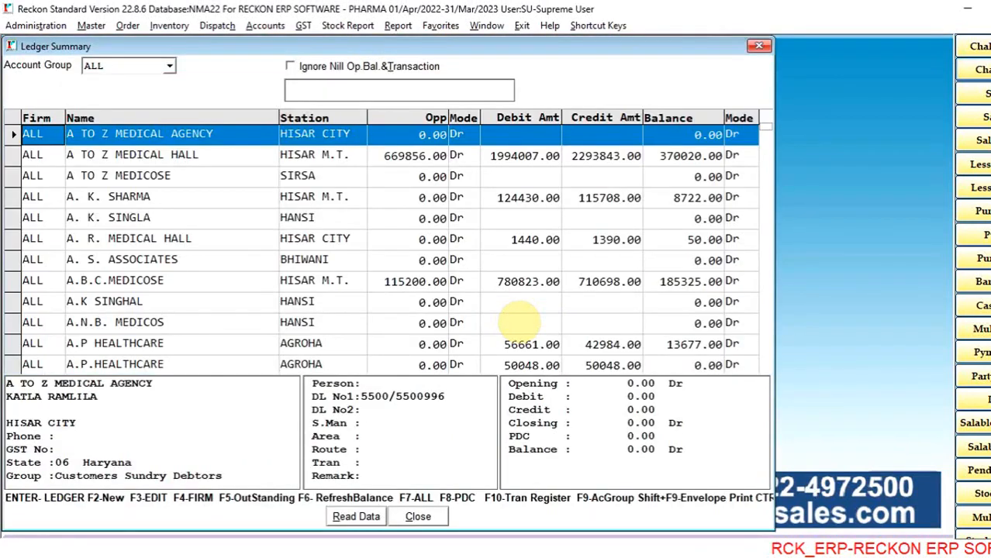
key(Down)
key(Down)
key(Down)
key(Up)
key(Up)
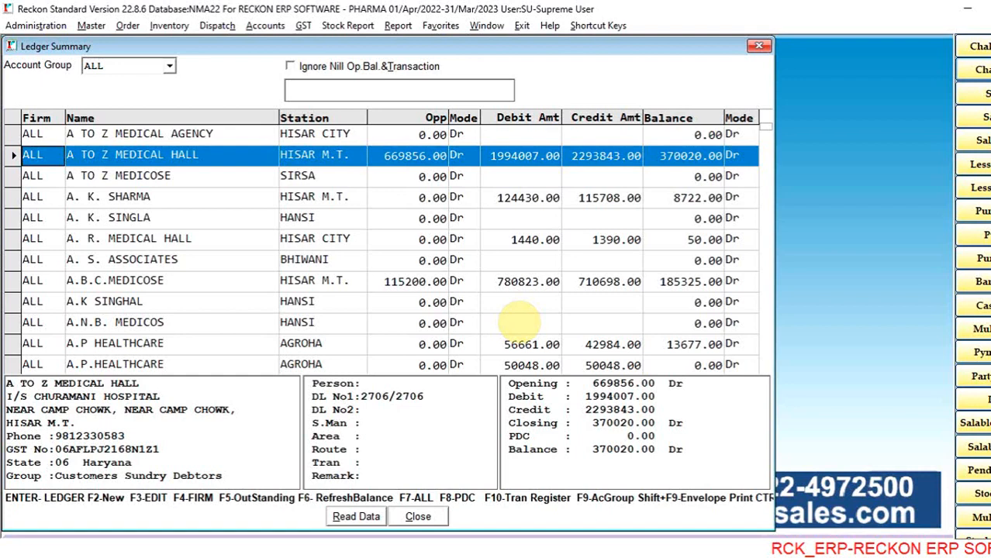
- Search the ledger accounts for names beginning with DI, clear the search and return to A TO Z MEDICAL HALL
text(DIS)
key(BackSpace)
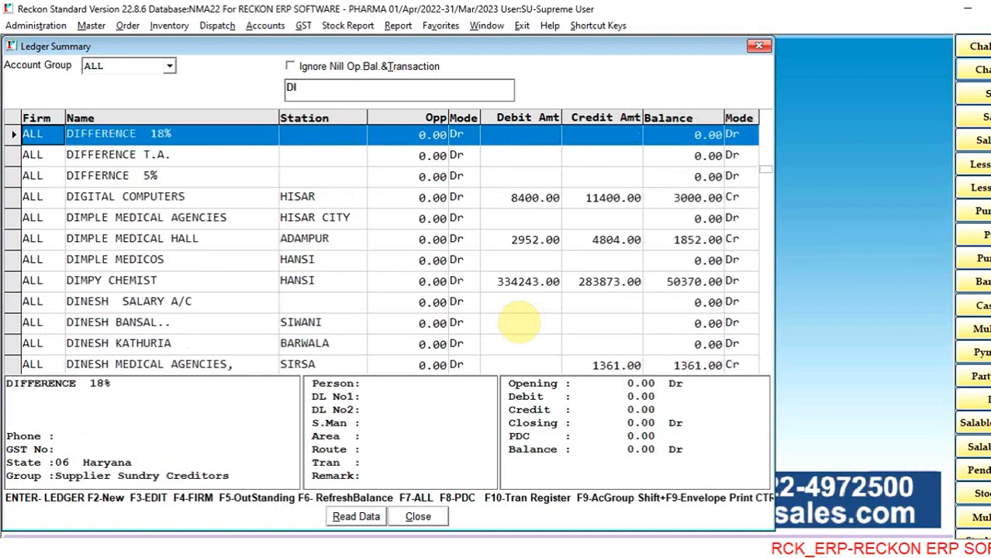
key(BackSpace)
key(BackSpace)
key(Down)
key(Down)
key(Up)
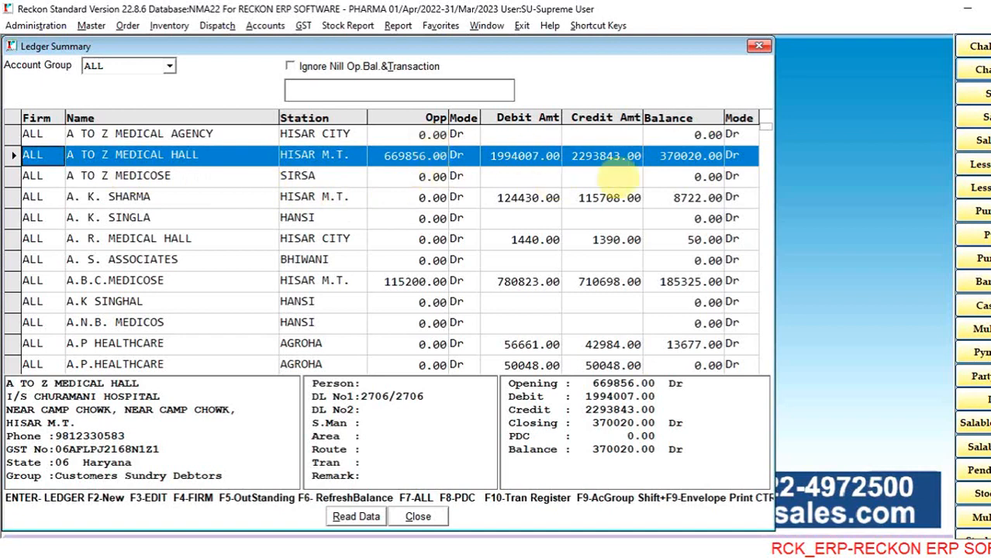
- Highlight the A TO Z MEDICAL HALL figures from Opening through Balance, and its PDC amount
drag(593, 383, 648, 449)
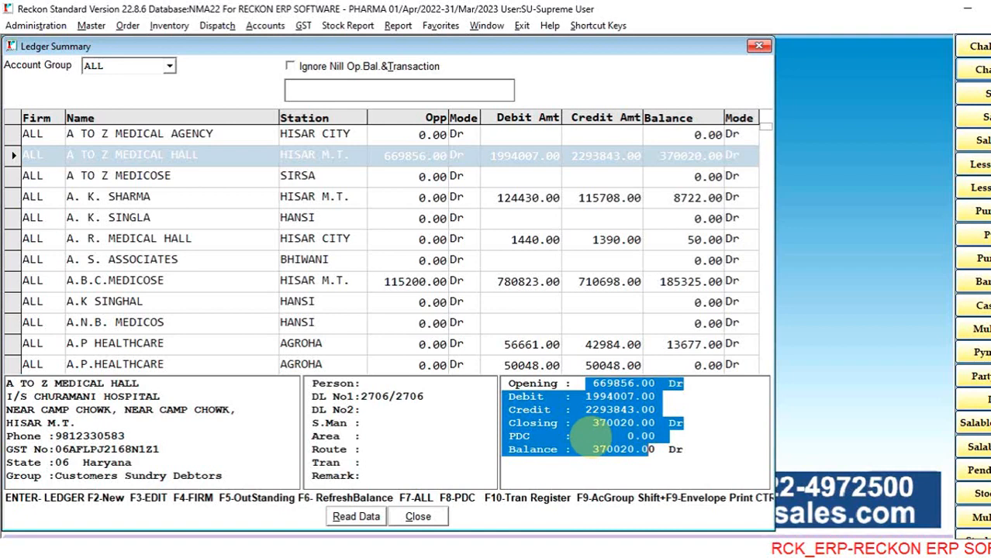
click(590, 436)
drag(589, 436, 659, 432)
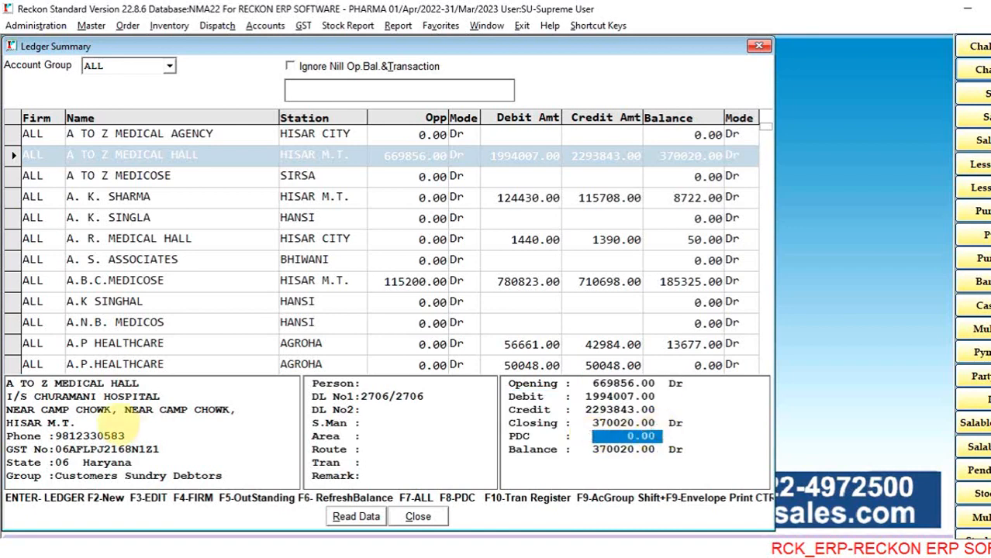
- Bring up the envelope print formats for A TO Z MEDICAL HALL and dismiss the list
click(238, 155)
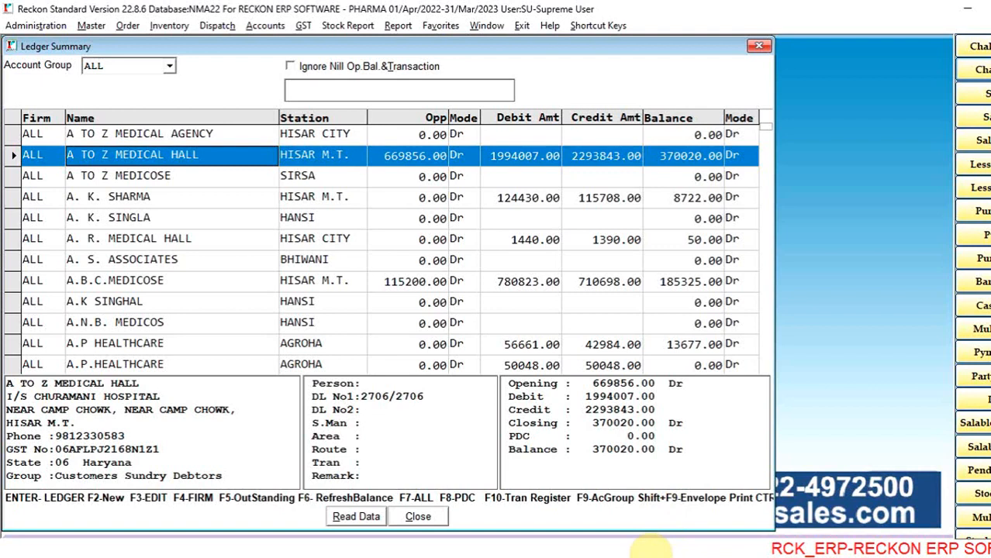
key(shift+F9)
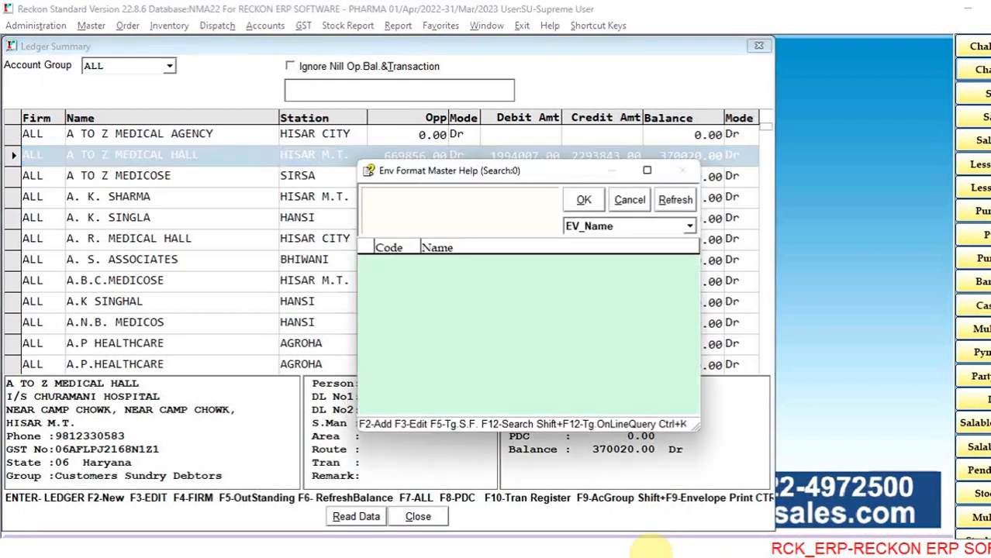
key(Escape)
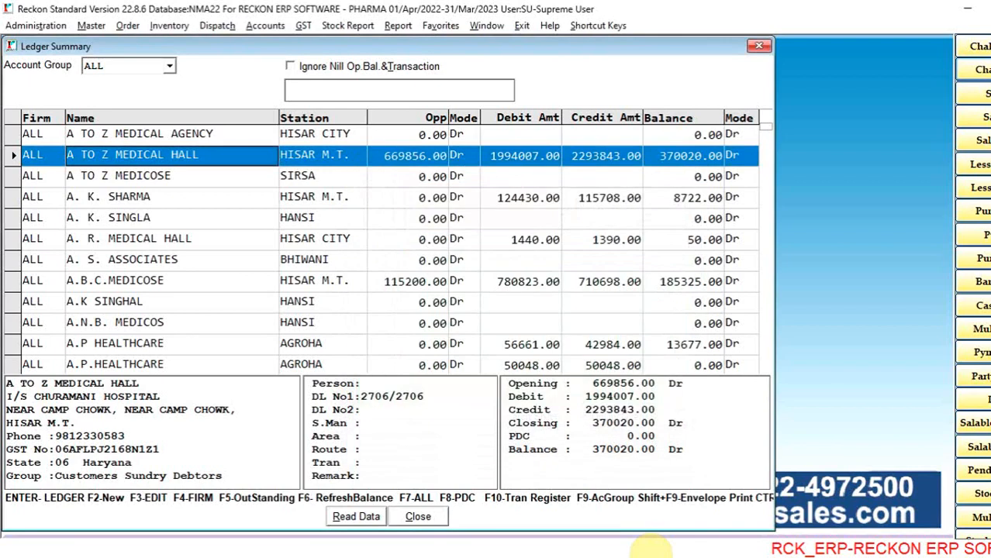
- View the monthly ledger of A TO Z MEDICAL HALL for 01/04/2022 to 01/11/2022 and close it
key(Return)
key(Return)
key(Return)
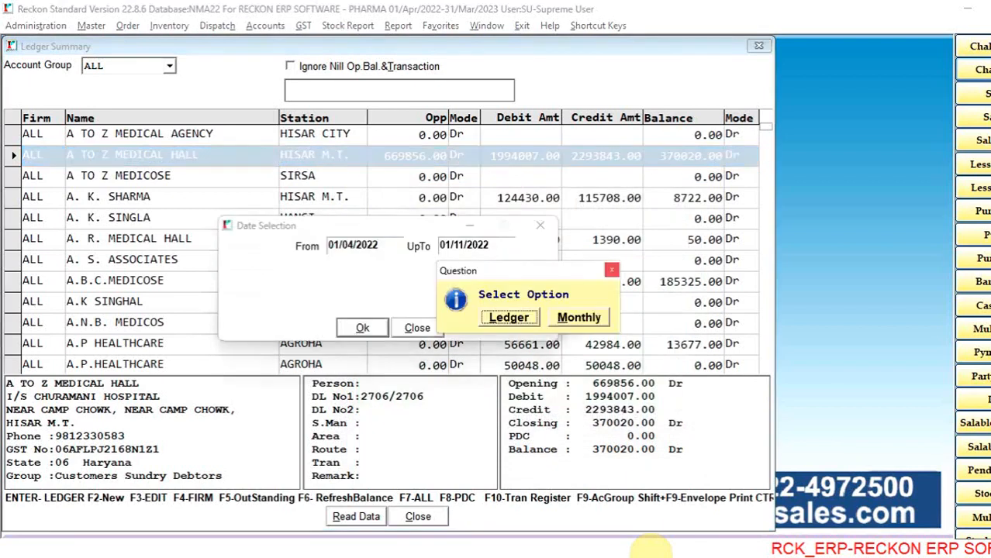
key(Right)
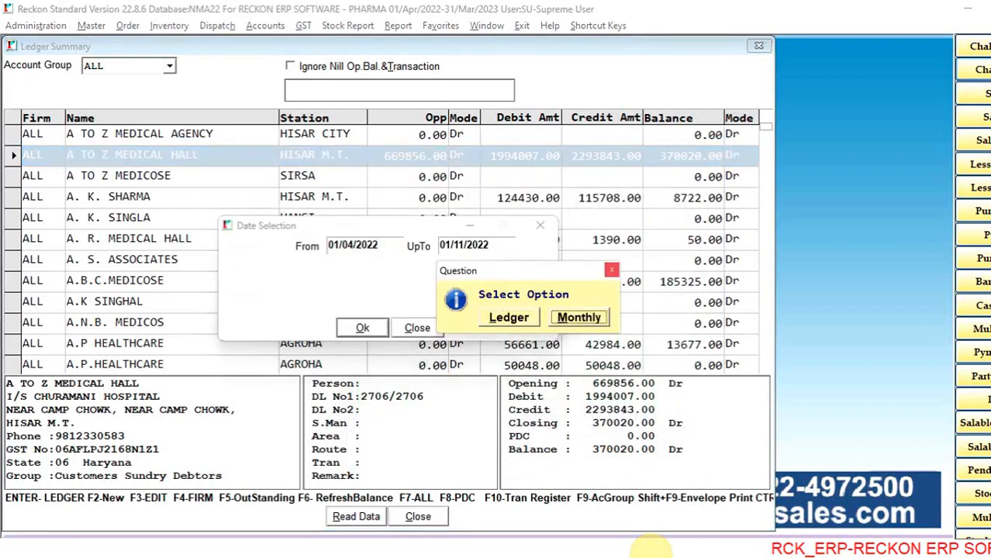
key(Return)
key(Down)
key(Down)
key(Down)
key(Down)
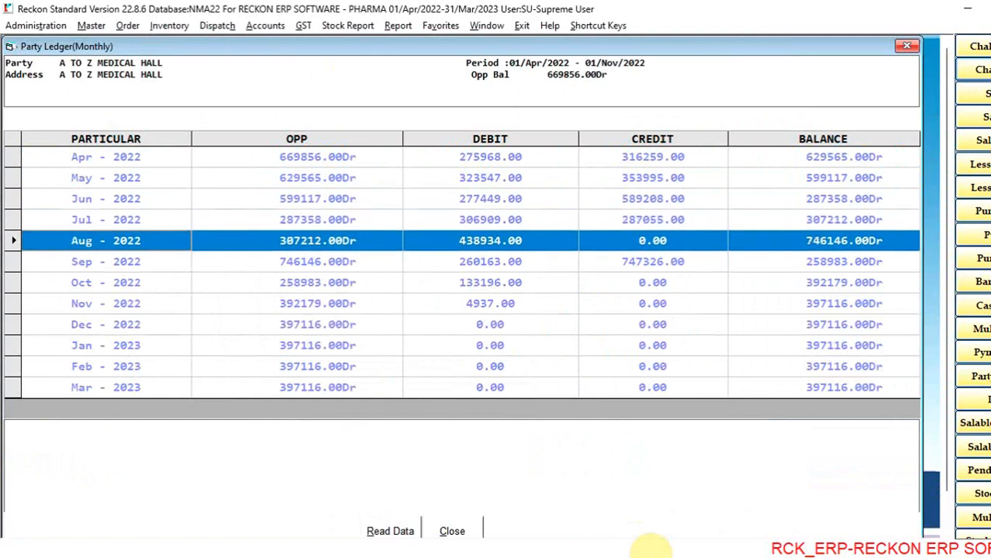
key(Up)
key(Up)
key(Up)
key(Escape)
- Open the detailed ledger of A TO Z MEDICAL HALL for 01/04/2022 to 01/11/2022
key(Return)
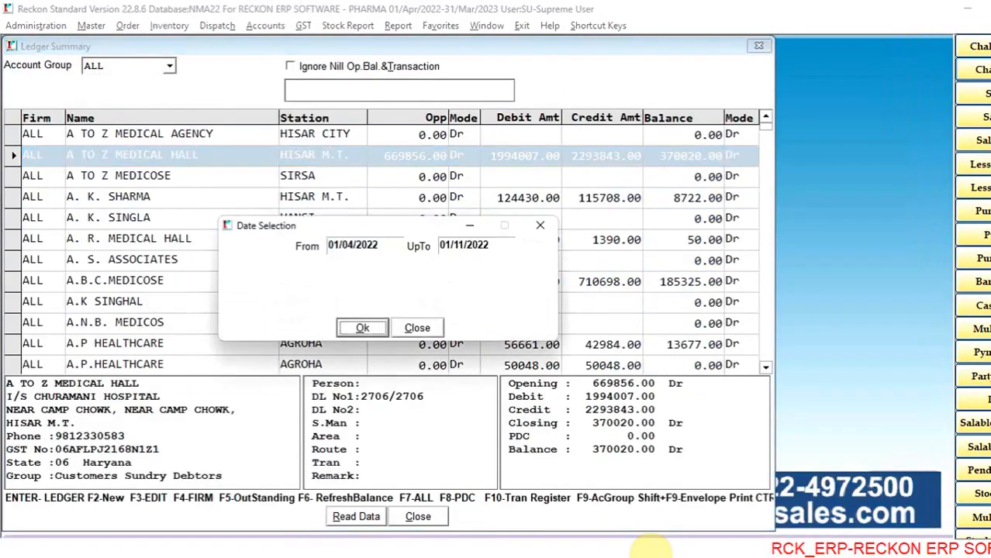
key(Return)
key(Return)
key(Return)
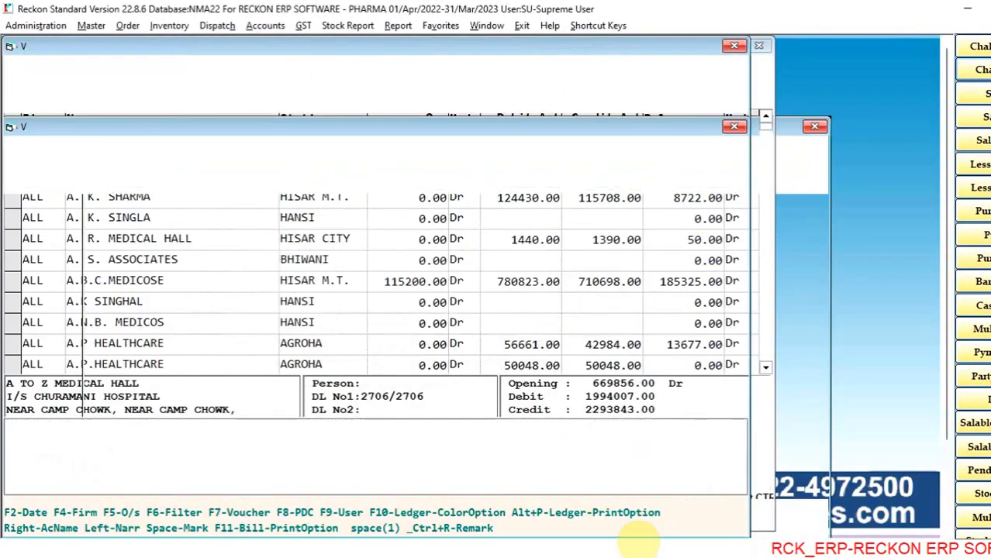
key(Up)
key(Up)
key(Up)
key(Up)
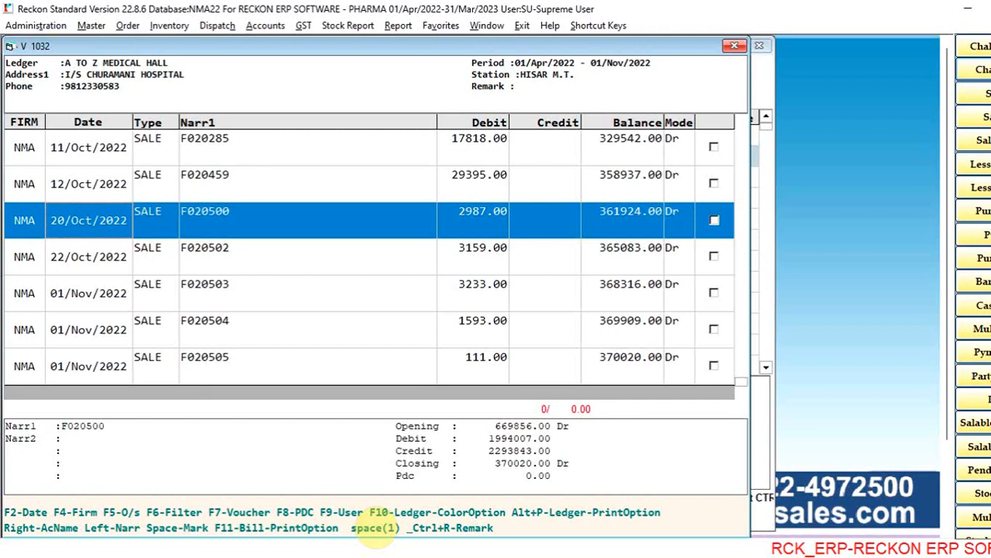
- View sale invoice F020459 dated 12/Oct/2022 from its ledger entry and return to the ledger
key(Down)
key(Down)
key(Down)
key(Down)
key(Up)
key(Up)
key(Up)
key(Up)
key(Up)
key(Up)
key(Down)
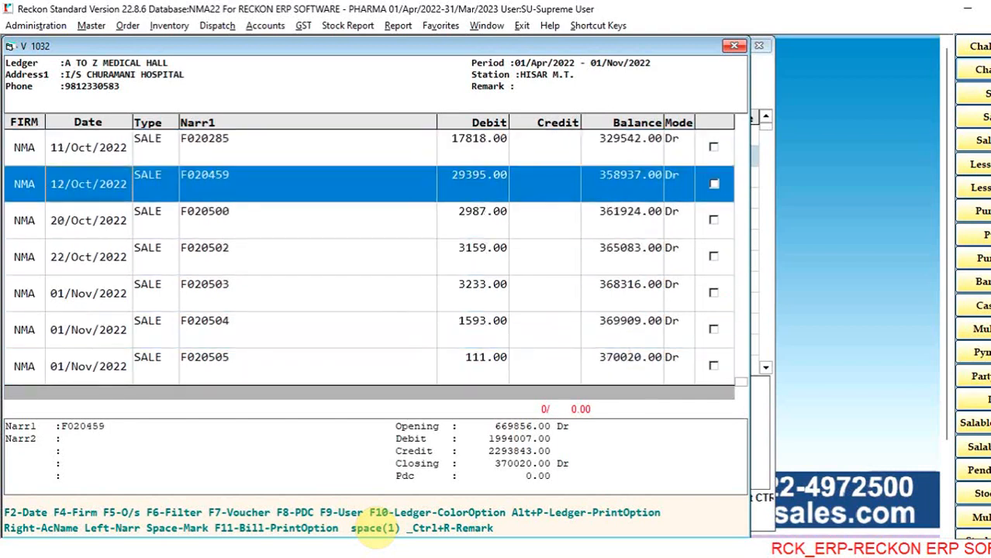
key(Return)
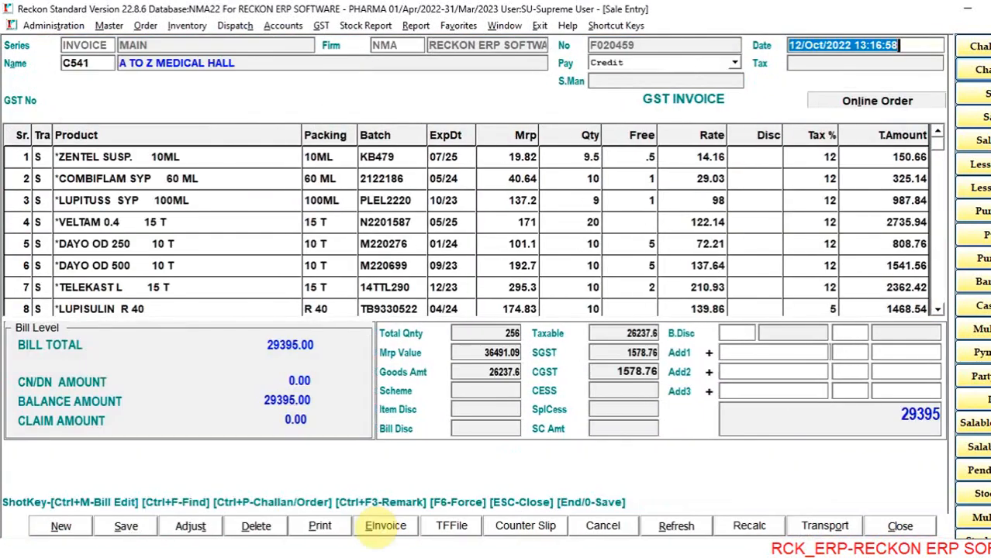
key(Escape)
key(Return)
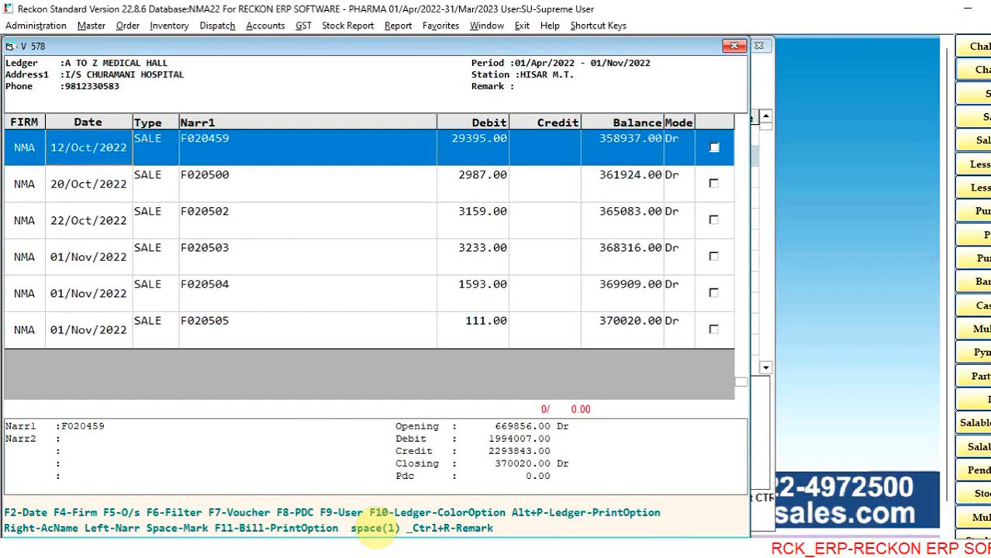
- Reopen invoice F020459, go to its ZENTEL SUSP. line, and close the invoice without editing it
key(Return)
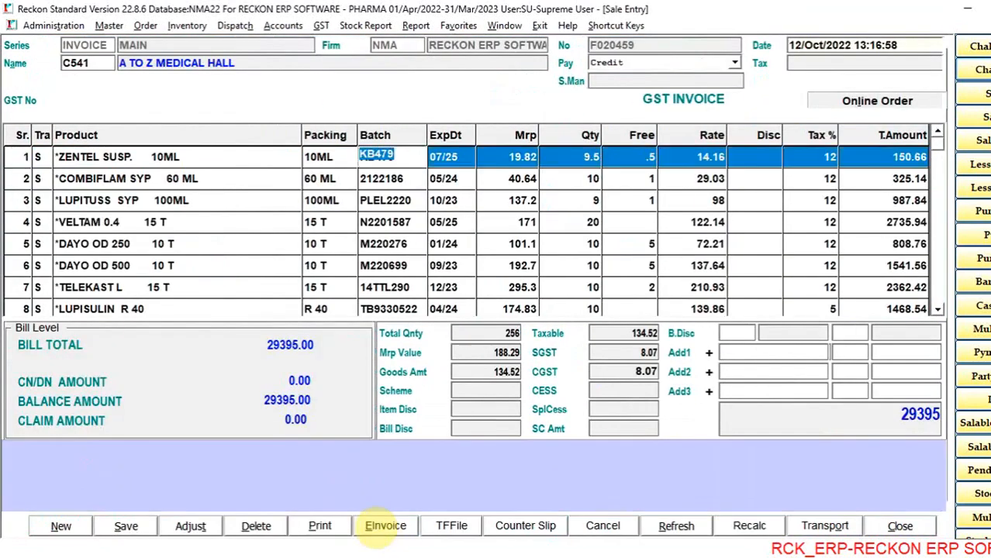
key(Escape)
key(Escape)
key(Return)
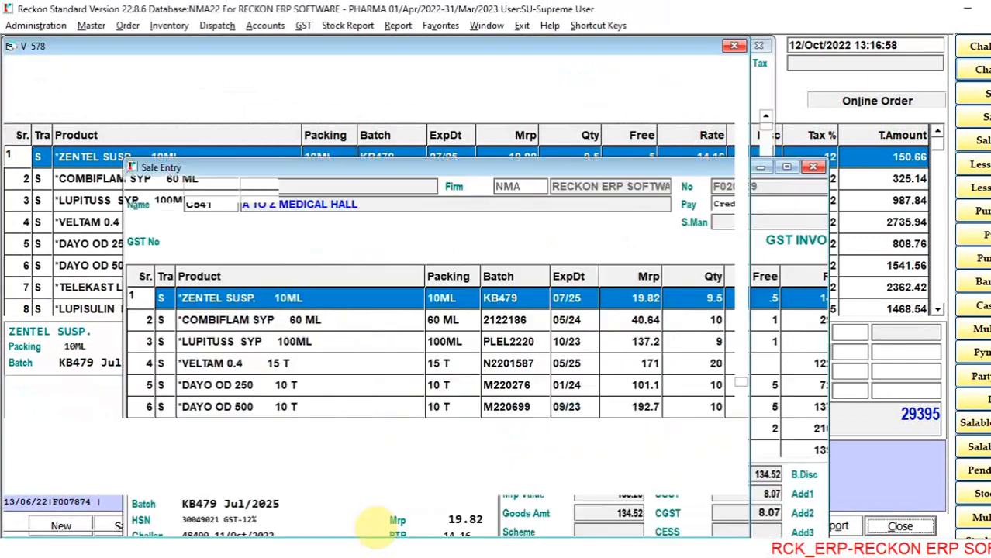
- Look through the latest ledger sale entries, view invoice F020459 once more and close it
key(Down)
key(Down)
key(Down)
key(Up)
key(Up)
key(Up)
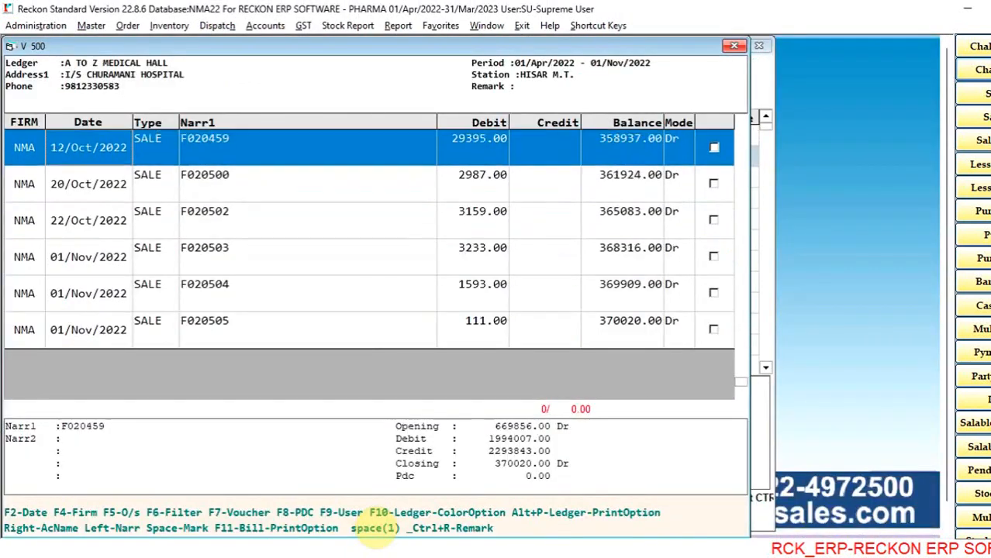
key(Return)
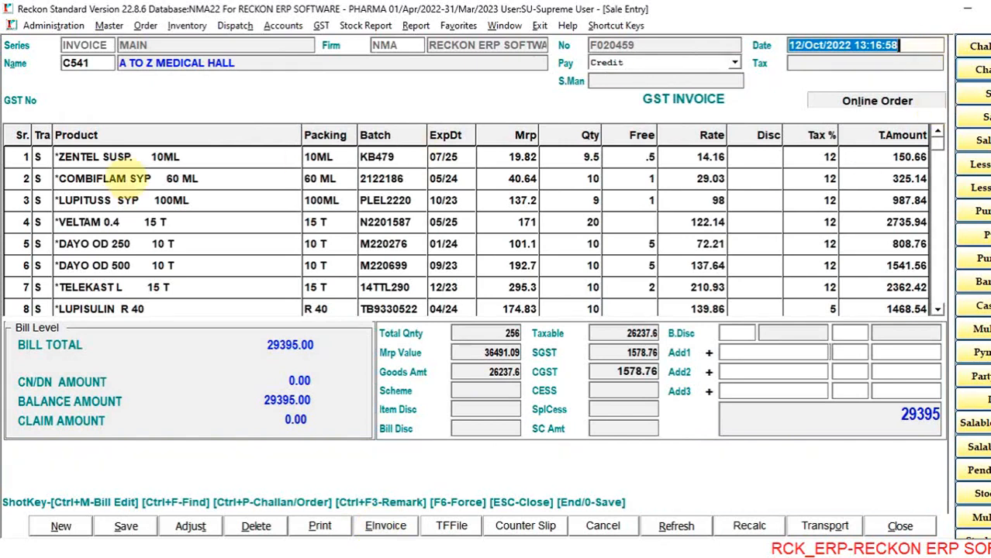
key(Escape)
key(Return)
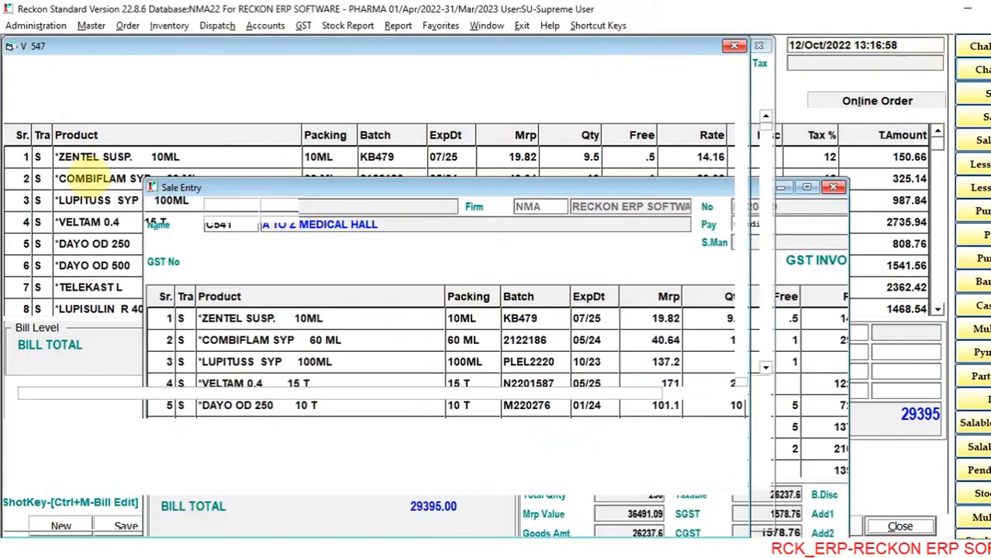
- Generate a print preview of the A TO Z MEDICAL HALL ledger with the C-Print option
key(Down)
key(Down)
key(Down)
key(Down)
key(Down)
key(Up)
key(Up)
key(Up)
key(Up)
key(Up)
key(Up)
key(Up)
key(Up)
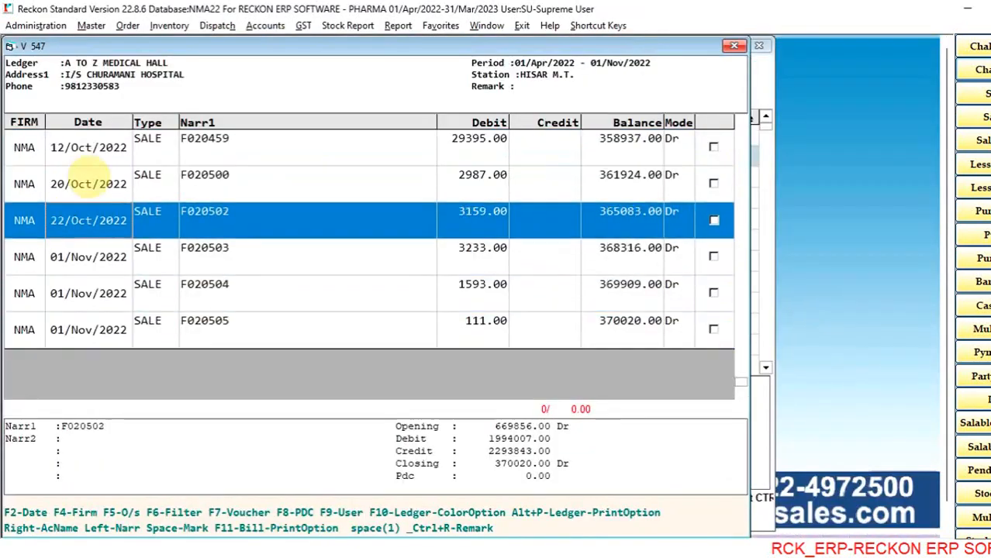
key(alt+p)
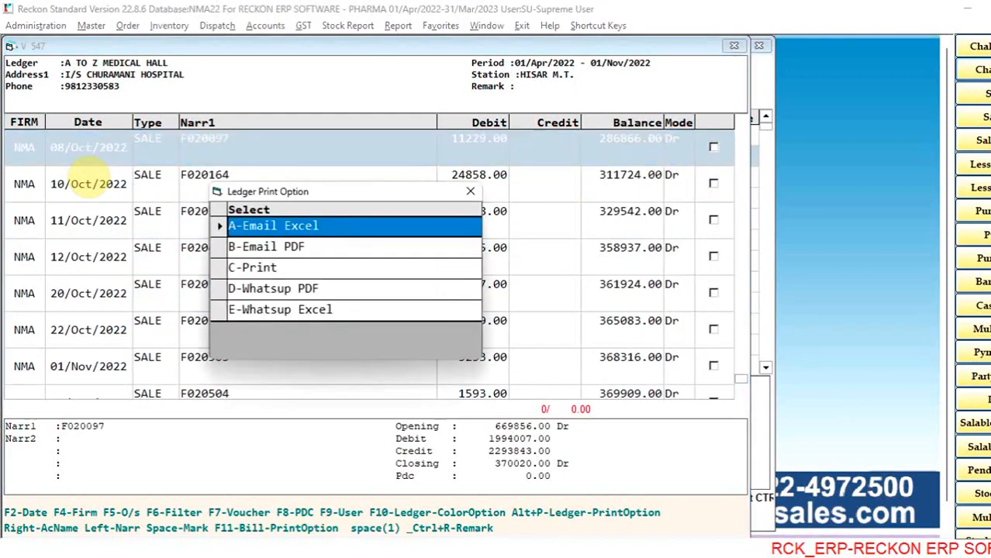
key(Down)
key(Down)
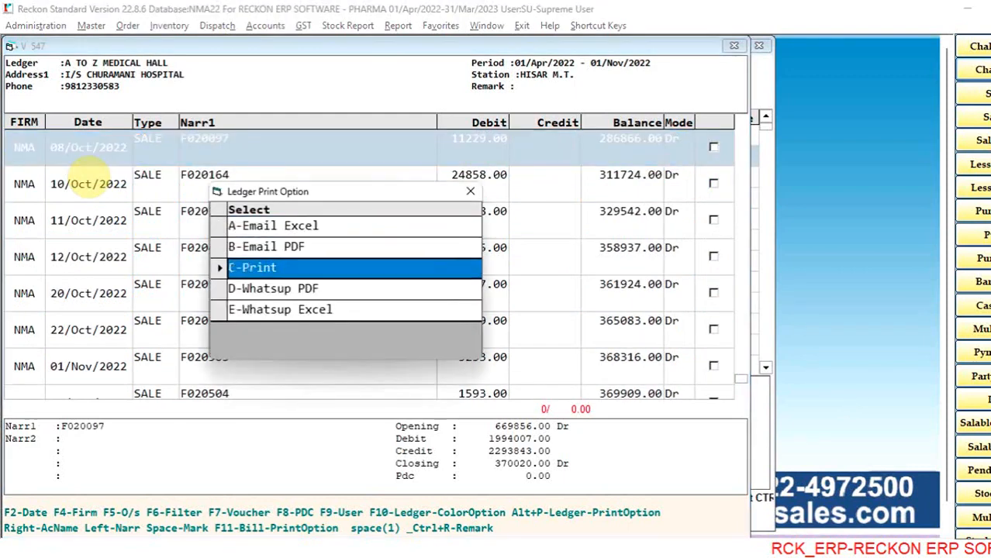
key(Down)
key(Down)
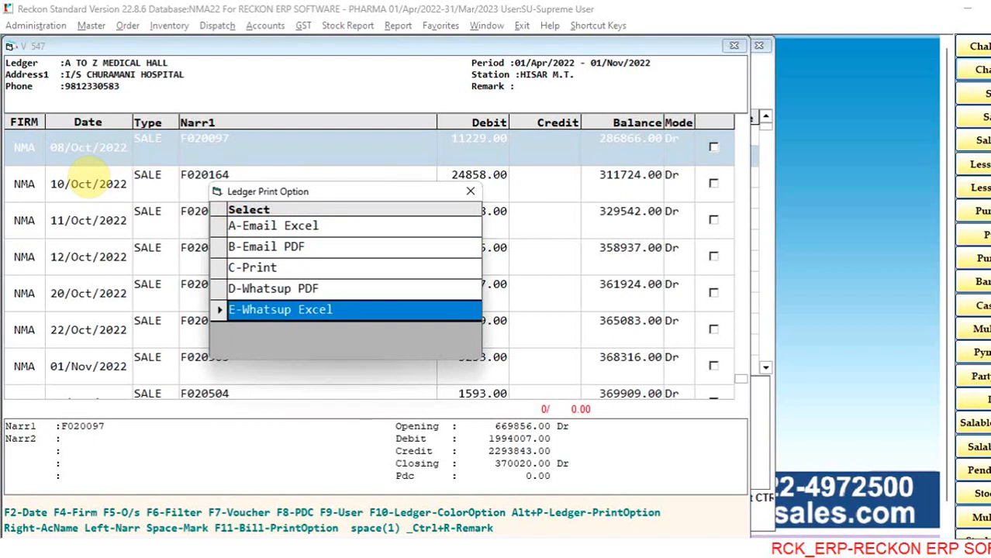
key(Up)
key(Up)
key(Return)
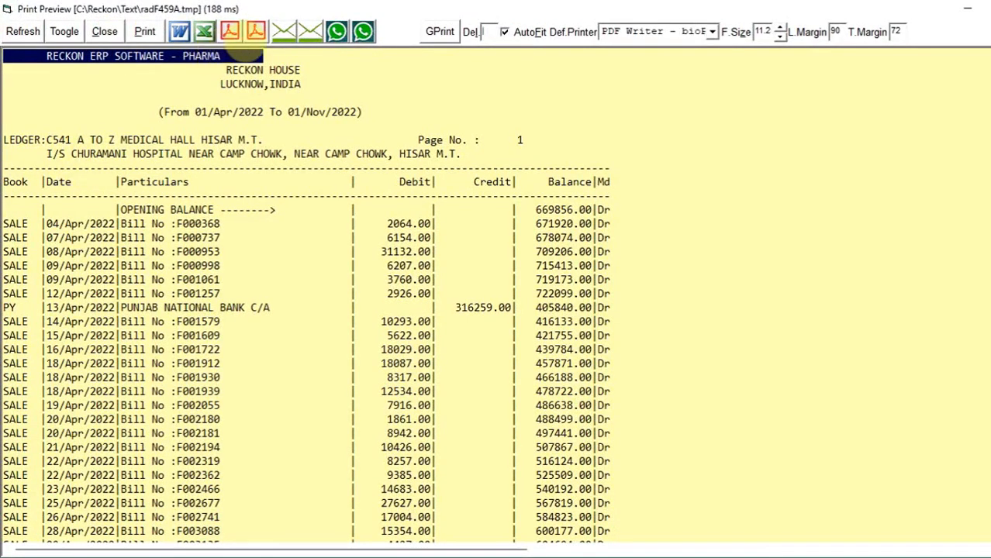
- Export the previewed ledger to Excel and look through its bill entries from April into May 2022
click(198, 28)
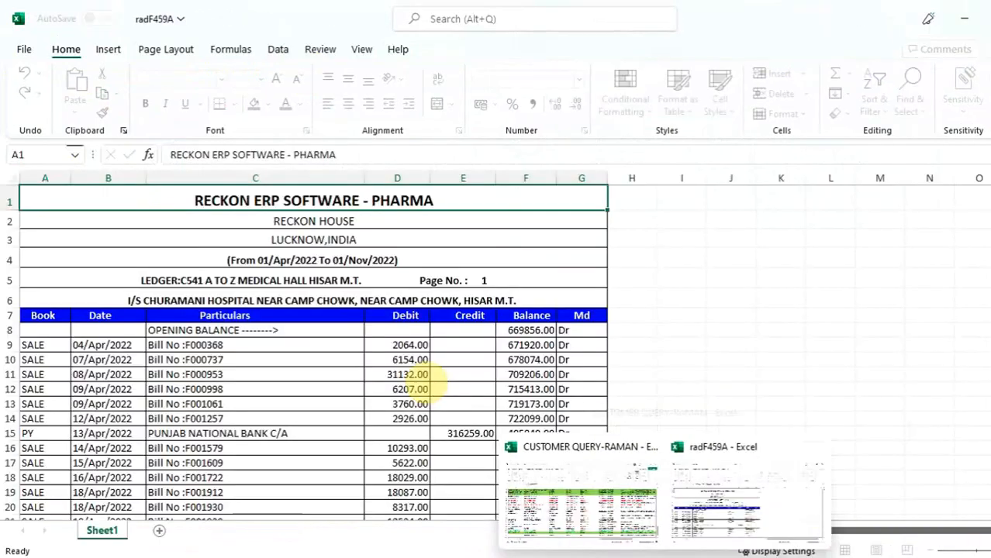
click(301, 342)
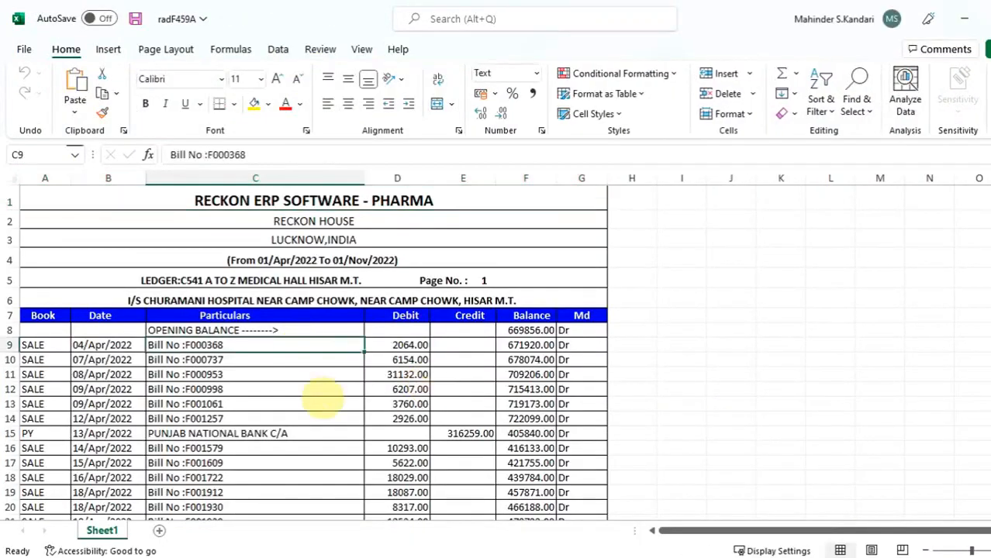
key(Down)
key(Down)
key(Down)
key(Down)
key(Down)
key(Down)
key(Down)
key(Down)
key(Down)
key(Down)
key(Down)
key(Down)
key(Down)
key(Down)
key(Down)
key(Down)
key(Down)
key(Down)
key(Down)
key(Down)
key(Down)
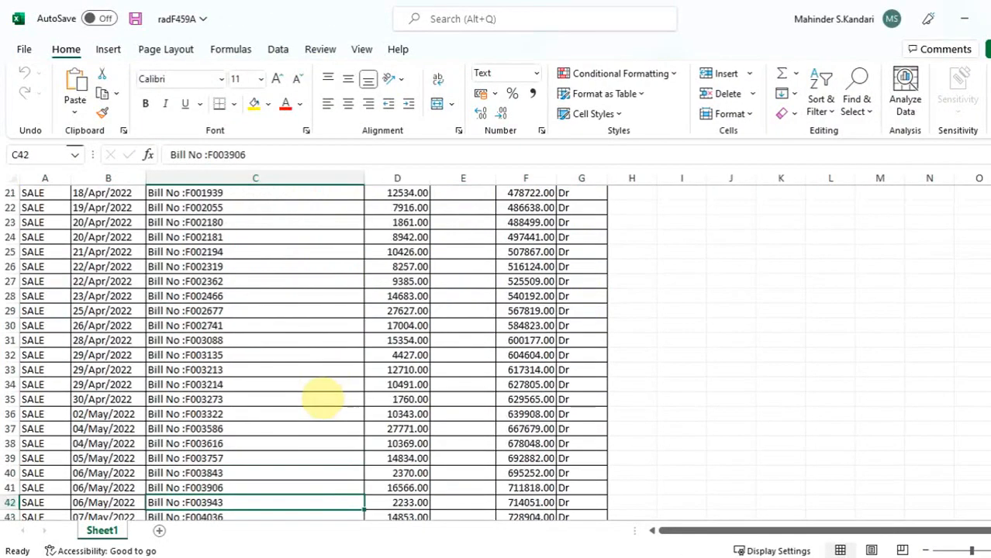
- Close the exported ledger workbook and minimize the remaining customer query workbook to return to the ledger's print preview
key(alt+F4)
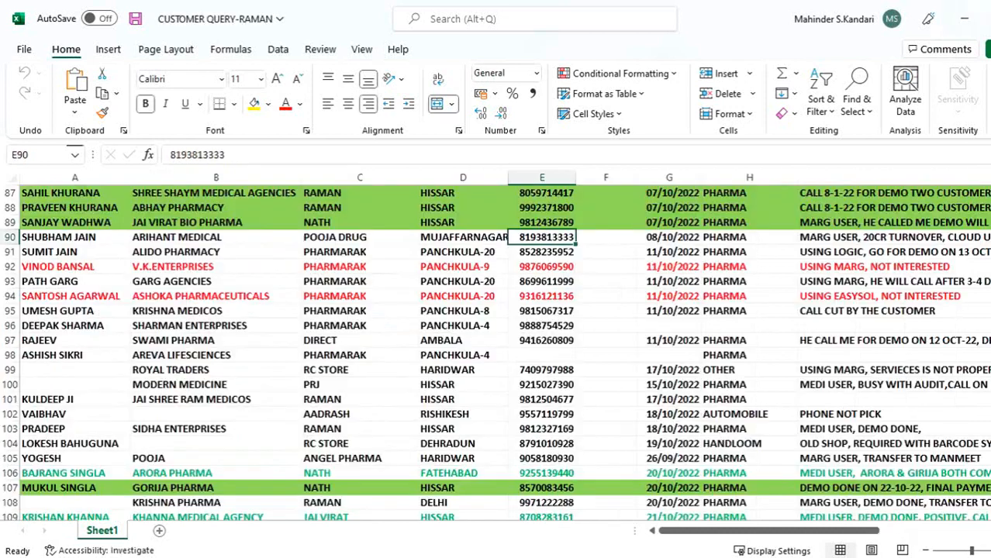
click(966, 19)
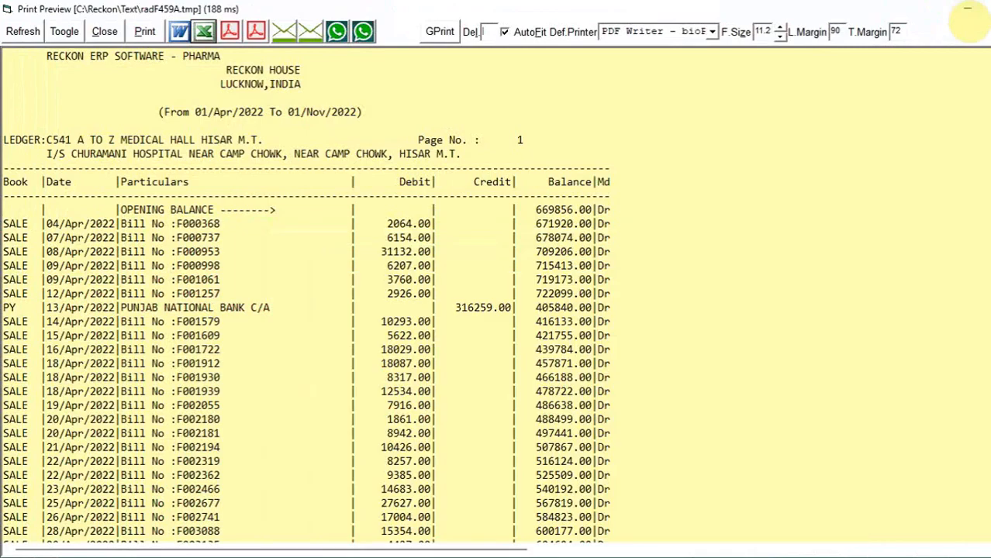
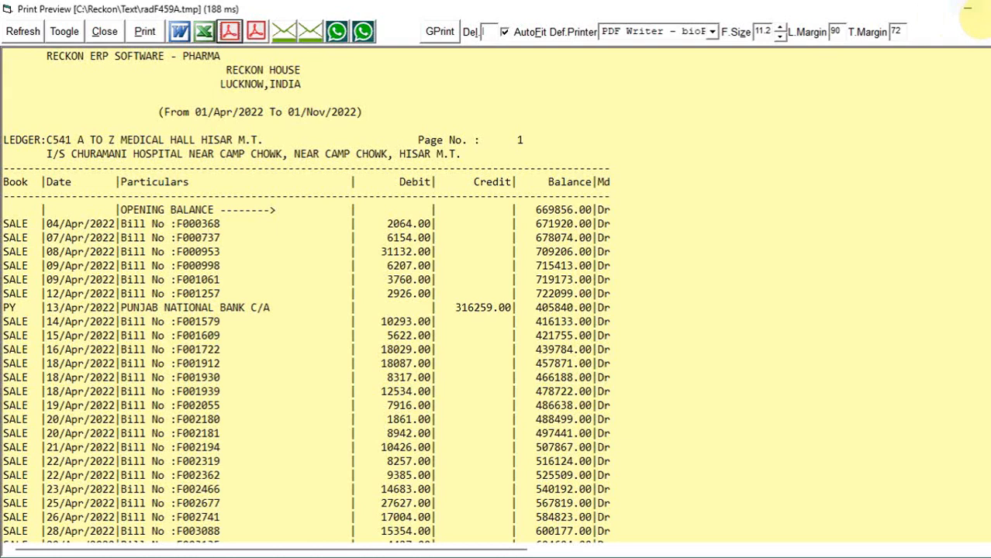
- Set the ledger's print preview aside, open a blank sale invoice, close it and bring the preview back
click(967, 7)
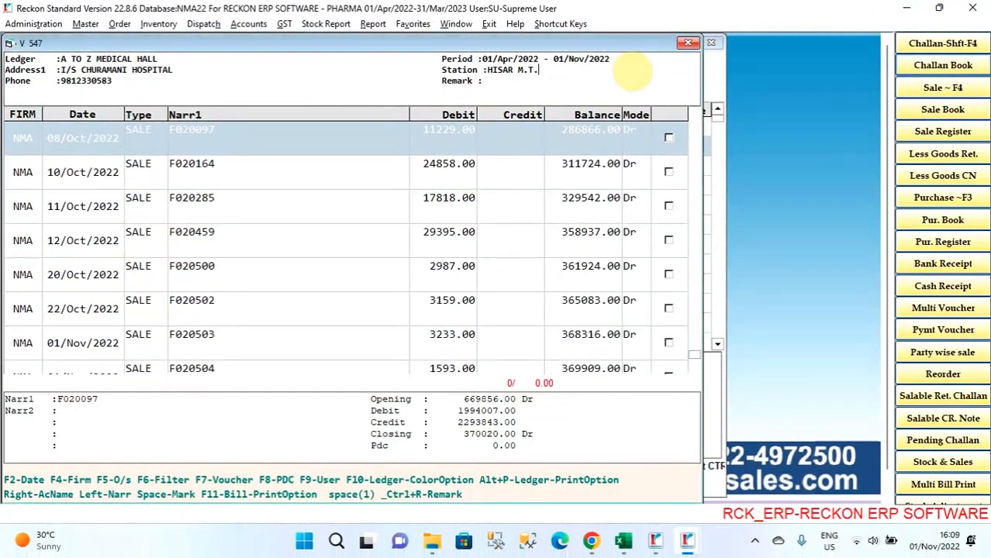
click(938, 87)
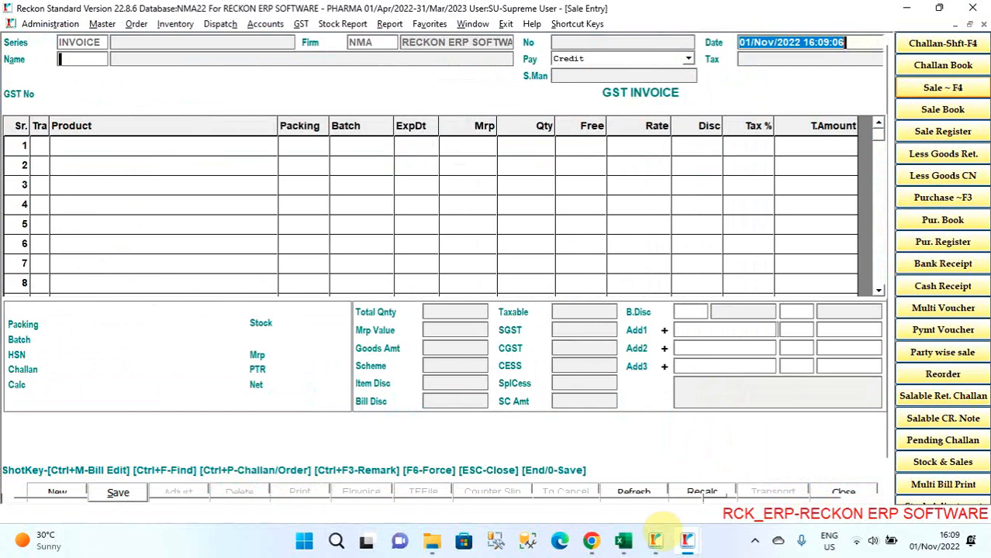
key(Escape)
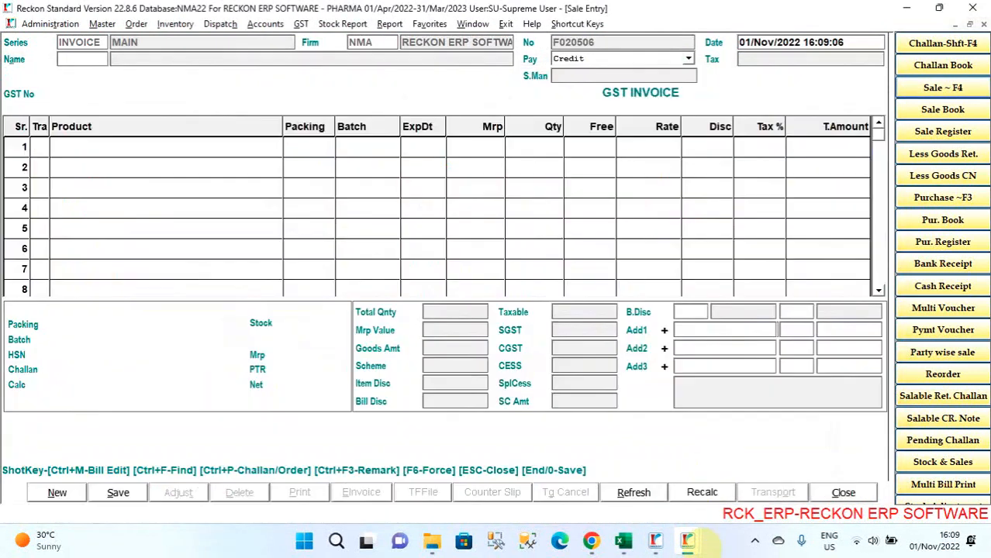
click(697, 541)
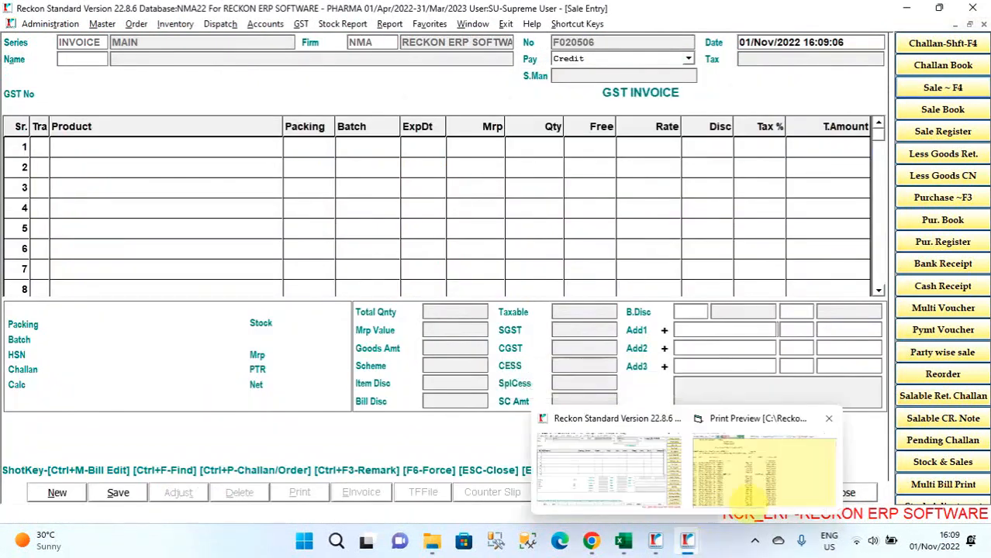
click(748, 481)
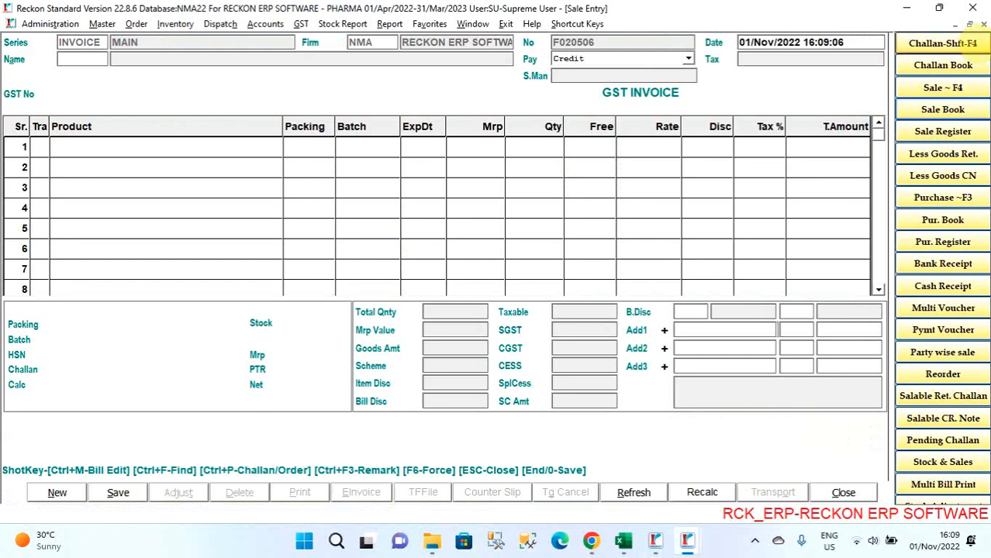
click(983, 24)
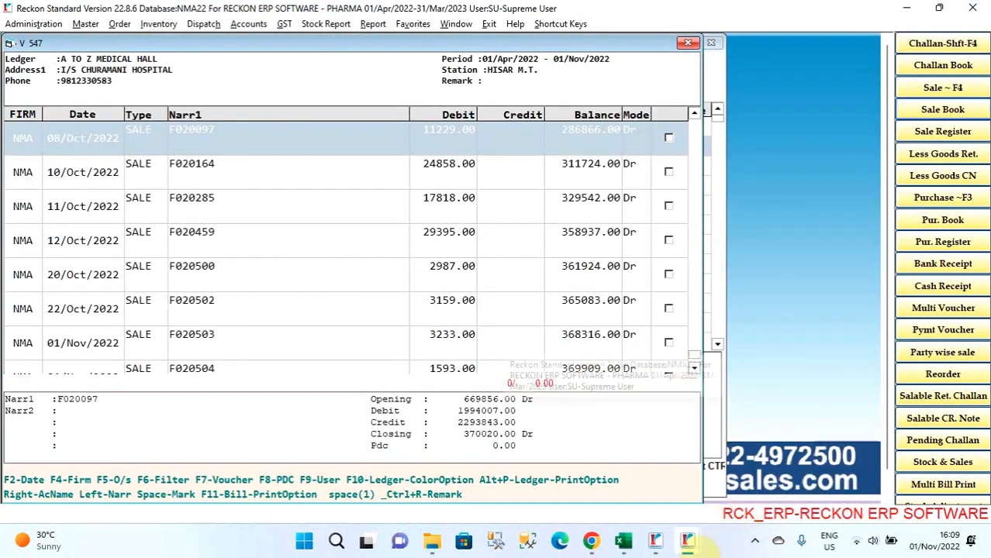
click(692, 542)
click(766, 453)
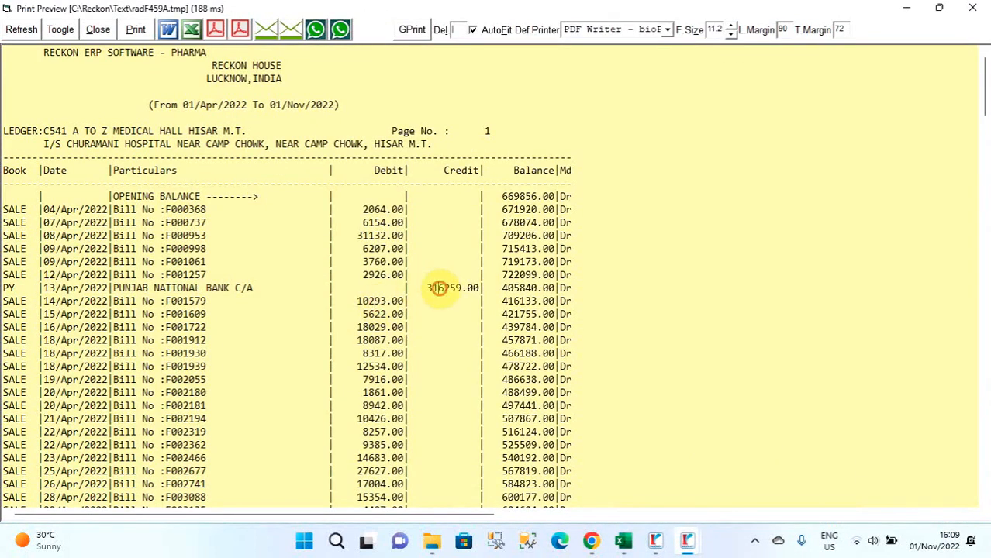
- View the payment voucher behind the preview's 13/Apr/2022 PUNJAB NATIONAL BANK C/A entry and close it
double_click(441, 288)
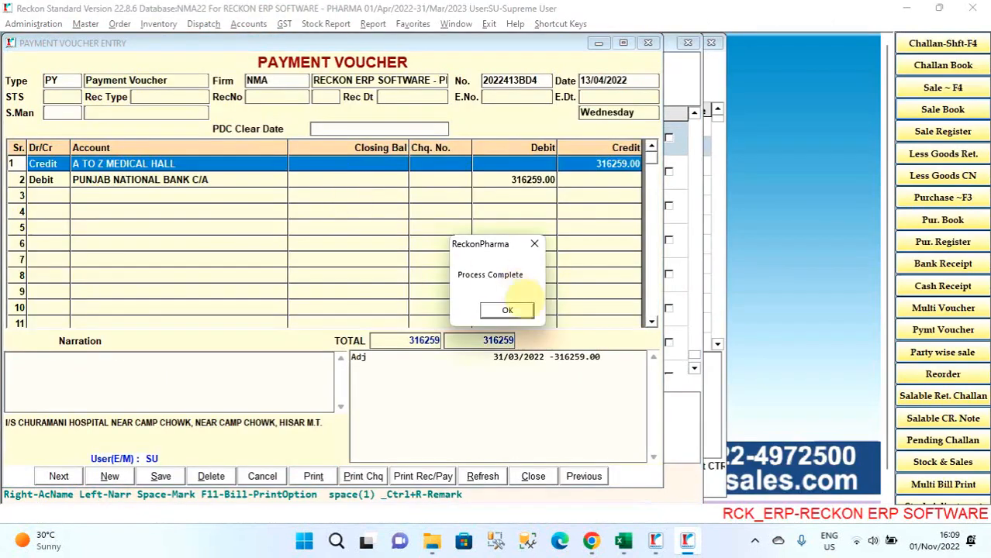
click(507, 309)
click(532, 476)
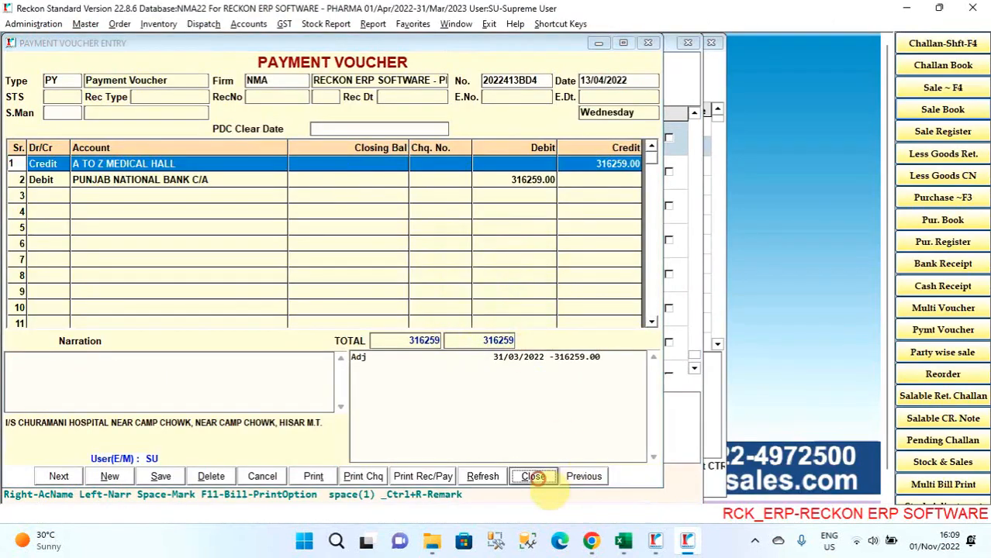
click(475, 298)
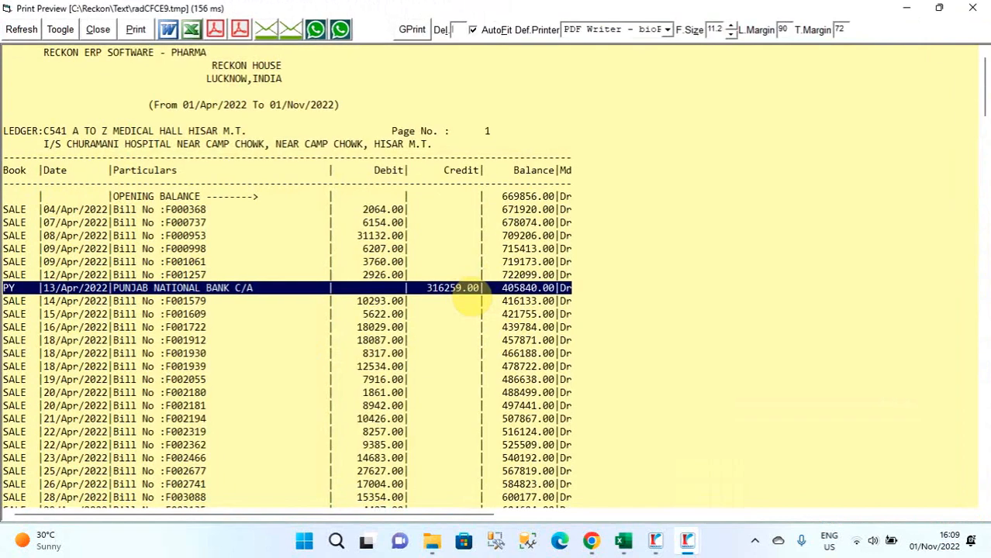
- View the sale voucher of the 16/Apr/2022 bill F001722 from the print preview and close it
double_click(406, 342)
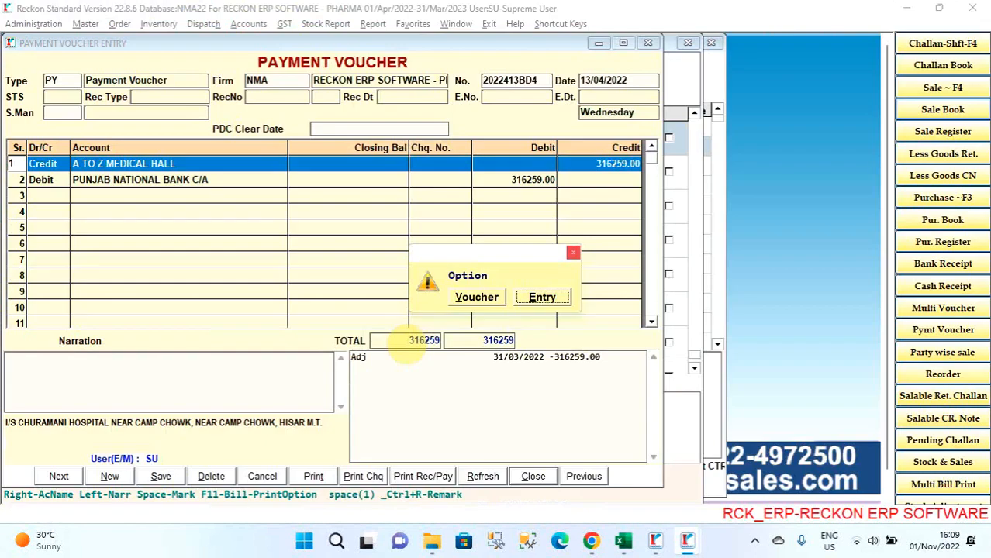
key(Left)
key(Return)
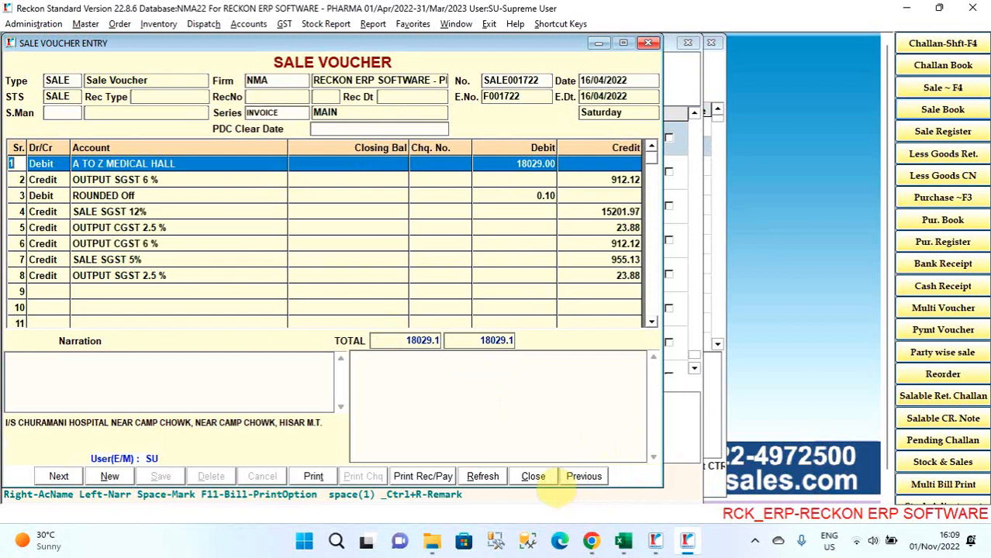
click(533, 476)
click(478, 297)
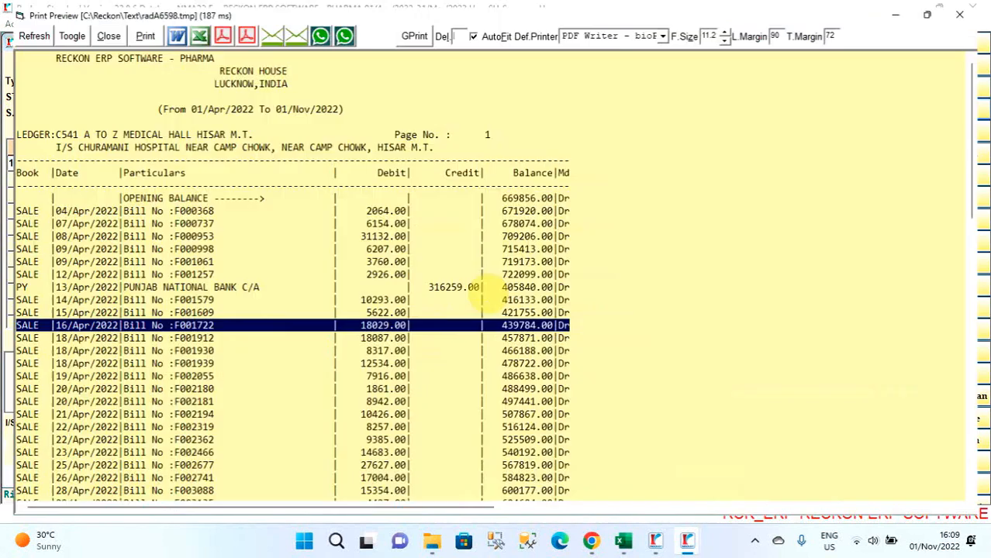
- Open the original sale entry of bill F001722 from the print preview and close it
key(Return)
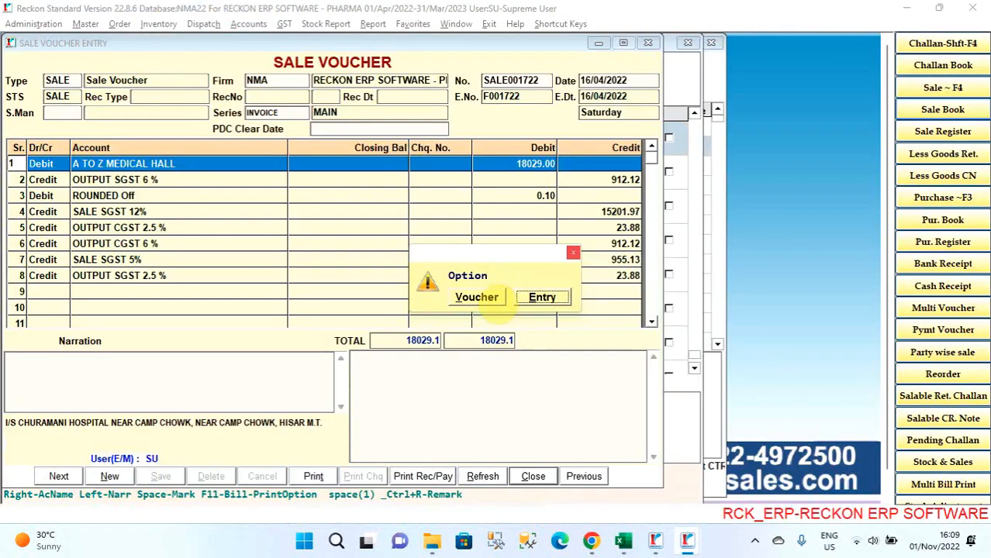
key(Return)
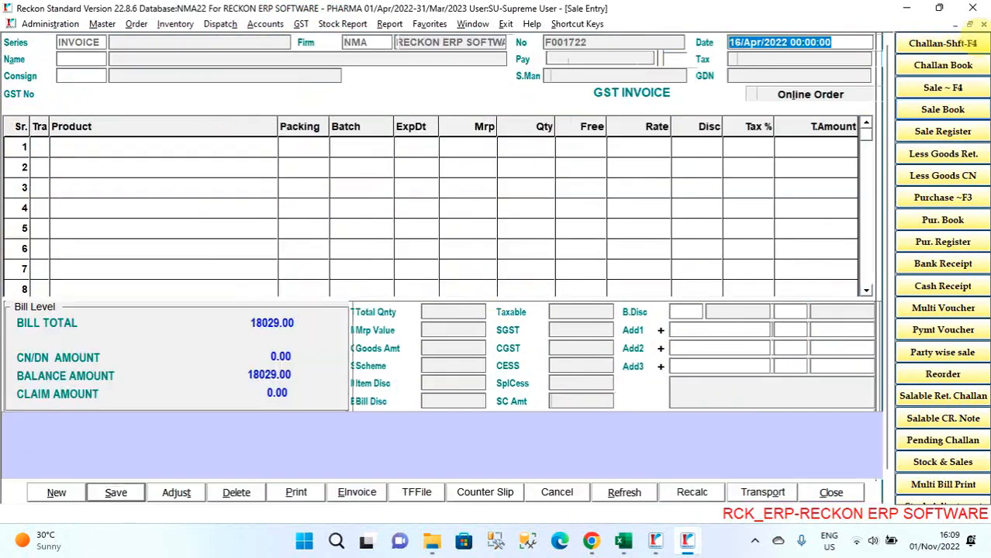
click(983, 23)
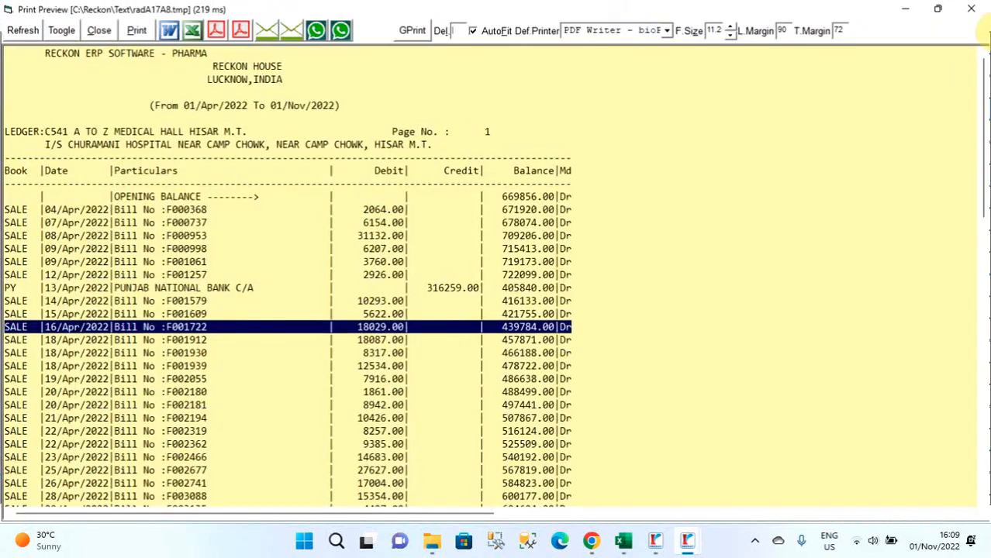
- View the sale voucher of bill F001722 once more, close it and close the ledger's print preview
key(Return)
key(Left)
key(Return)
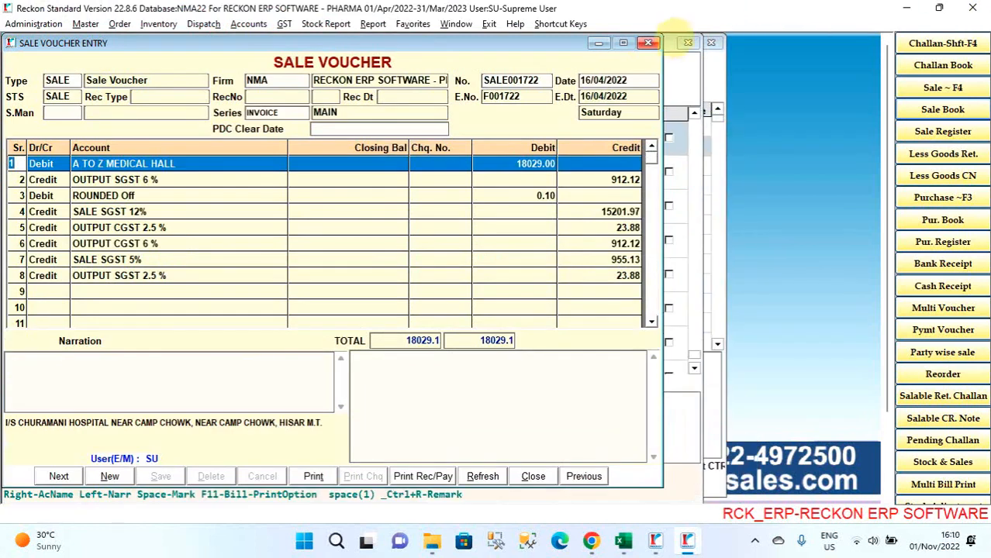
click(648, 42)
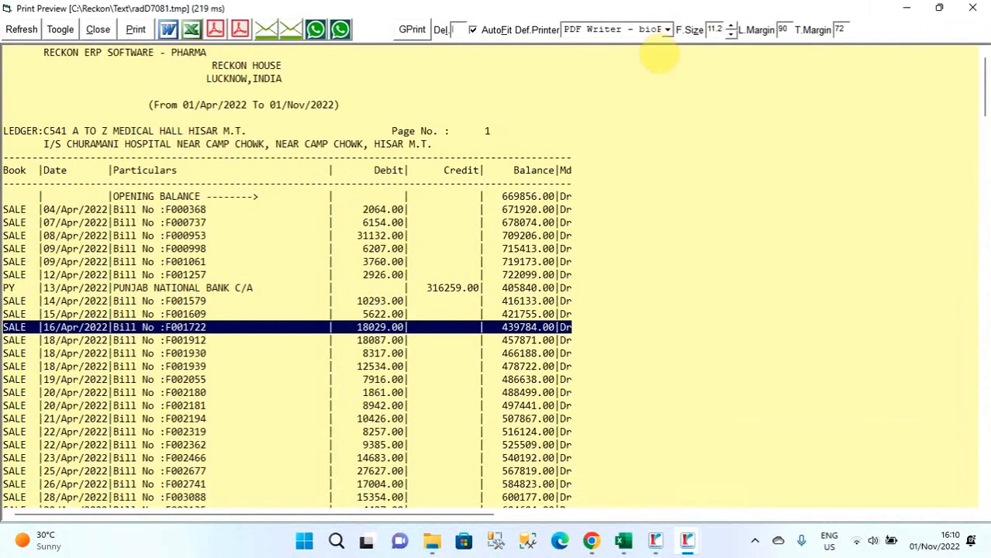
click(972, 7)
click(709, 40)
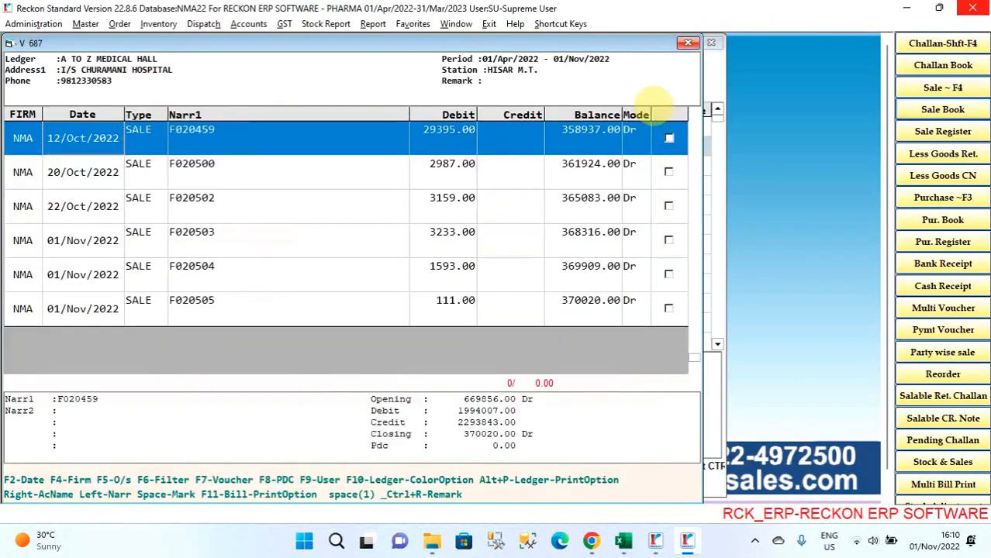
- Mark the 22/Sep/2022 sale entry F018769 in the A TO Z MEDICAL HALL ledger
key(Down)
key(Down)
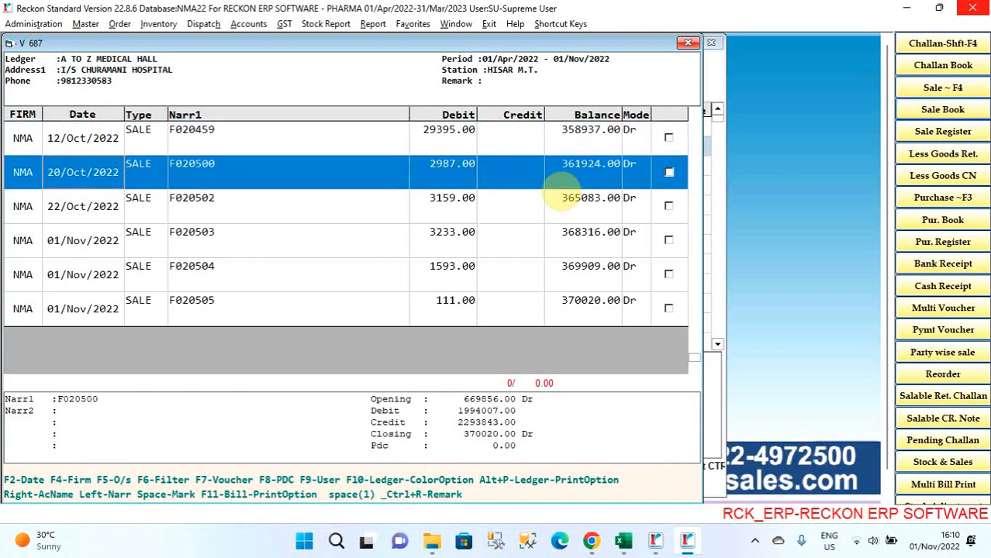
key(Up)
key(Up)
key(Up)
key(Up)
key(Up)
key(Up)
key(Up)
key(Up)
key(Up)
key(Up)
key(Up)
key(Up)
key(Up)
key(Up)
key(Up)
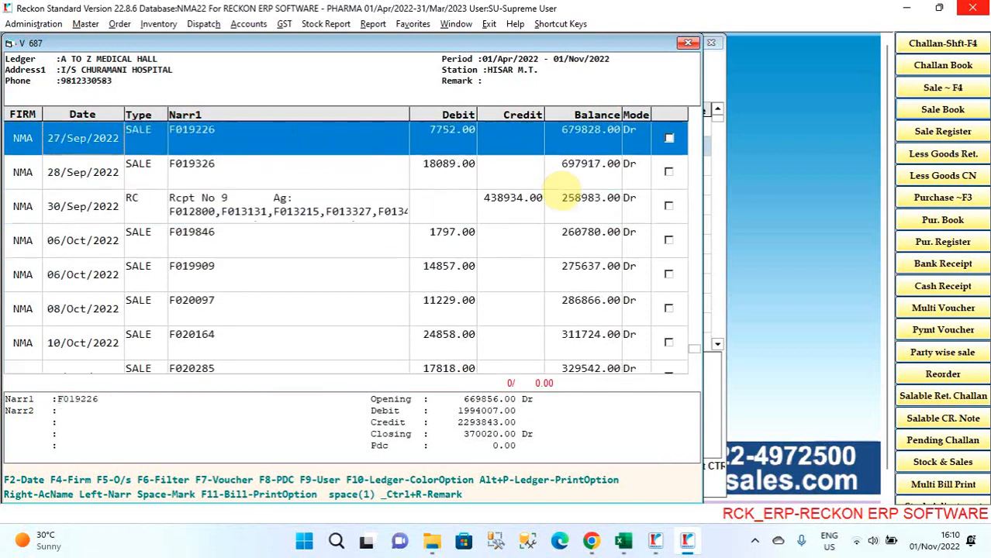
key(Down)
key(Down)
key(Down)
key(Up)
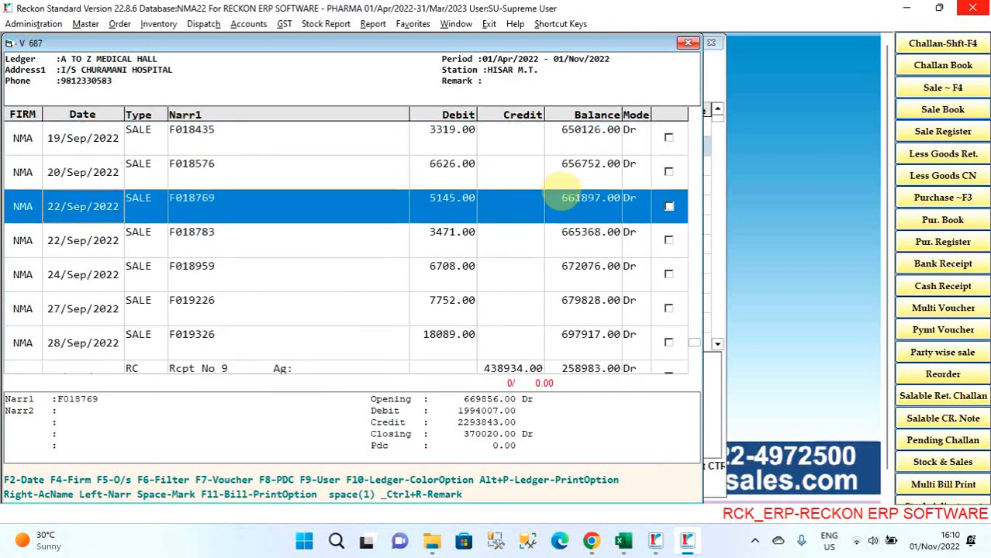
key(space)
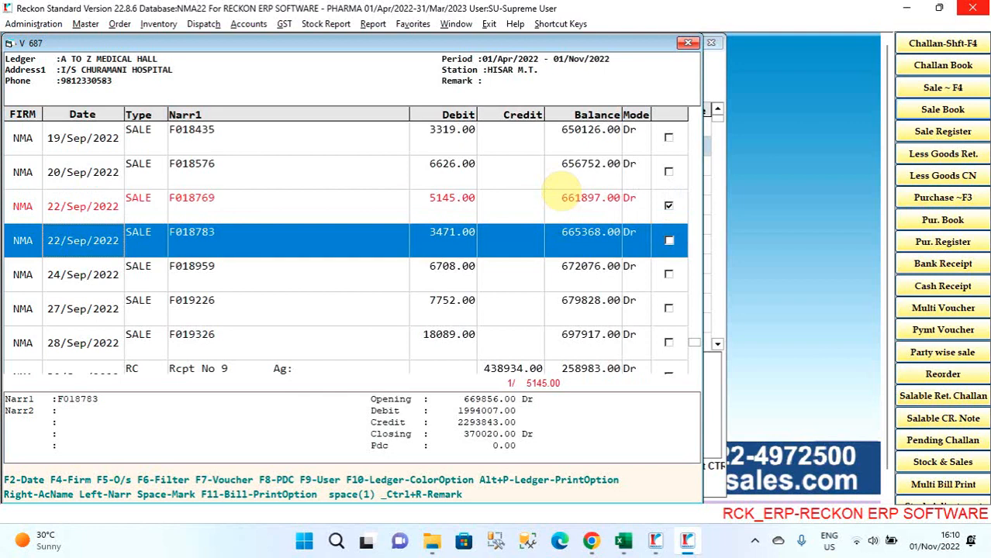
- Remove the mark from the 22/Sep/2022 sale entry F018769
key(Up)
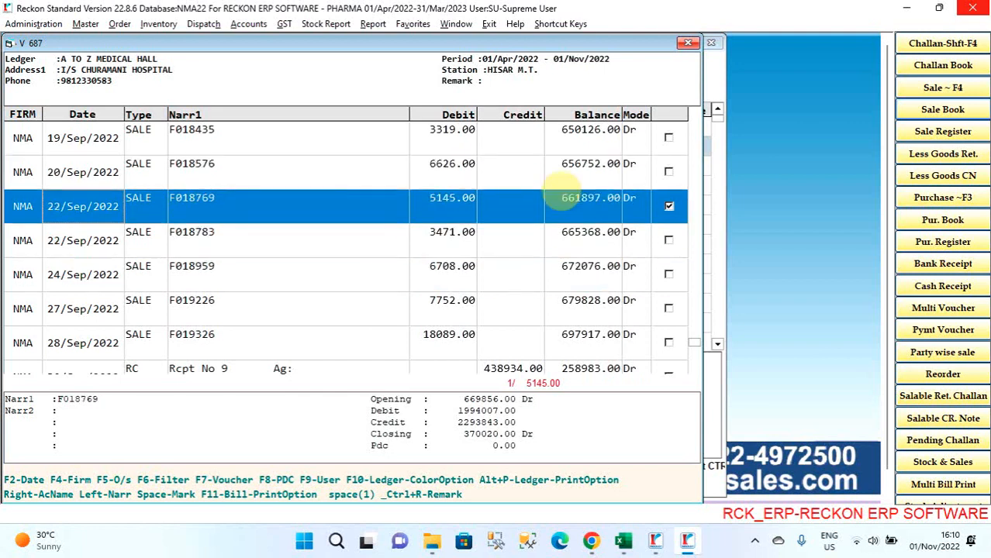
key(Down)
key(Up)
key(Down)
key(Up)
key(Down)
key(Up)
key(Down)
key(Up)
- Apply the Green color option to the 01/Aug/2022 sale entry F012800 in the ledger
key(Up)
key(Down)
key(space)
key(Up)
key(Up)
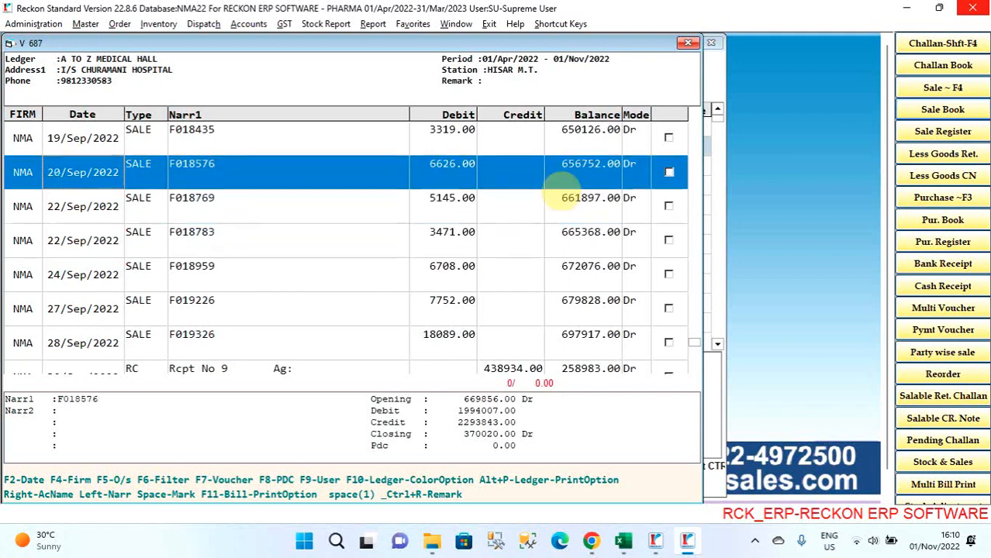
key(Up)
key(Up)
key(Up)
key(Up)
key(Up)
key(Up)
key(Up)
key(Up)
key(Up)
key(Up)
key(Up)
key(Up)
key(Up)
key(Up)
key(Up)
key(Up)
key(Up)
key(Up)
key(Up)
key(Up)
key(Up)
key(Up)
key(Up)
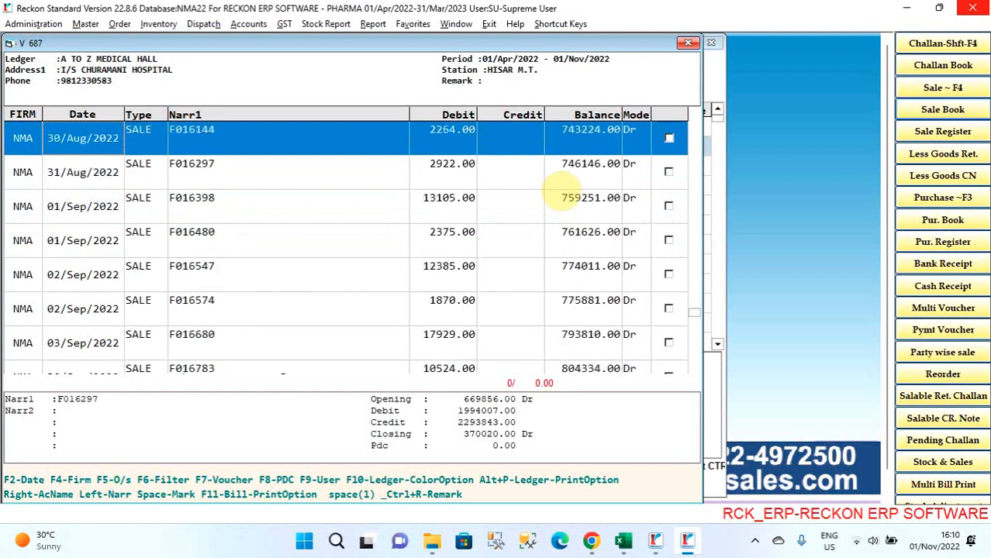
key(Up)
key(Up)
key(Up)
key(Up)
key(Up)
key(Up)
key(Up)
key(Up)
key(Up)
key(Up)
key(Up)
key(Up)
key(Up)
key(Up)
key(Up)
key(Up)
key(Up)
key(Up)
key(Up)
key(Up)
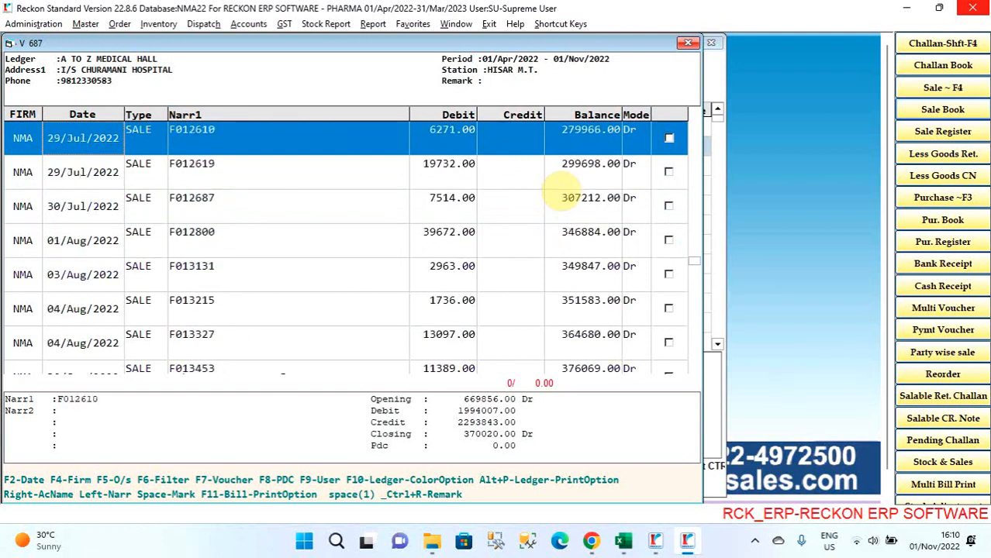
key(Down)
key(Down)
key(Down)
key(Up)
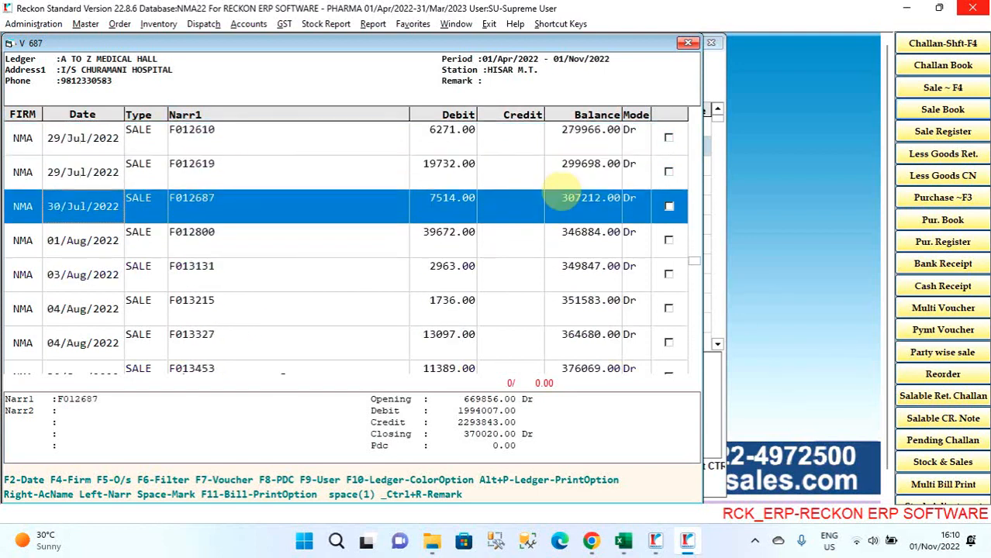
key(Down)
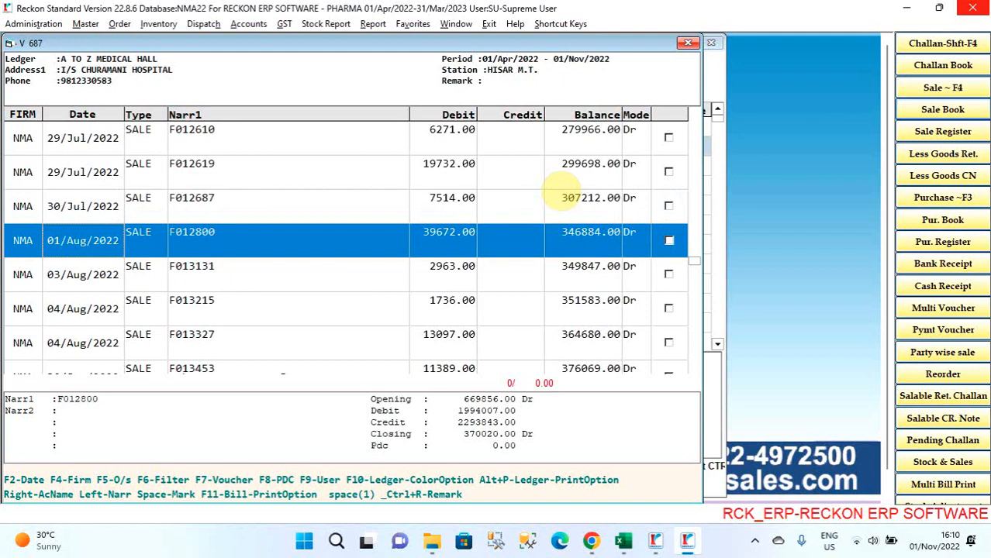
key(F10)
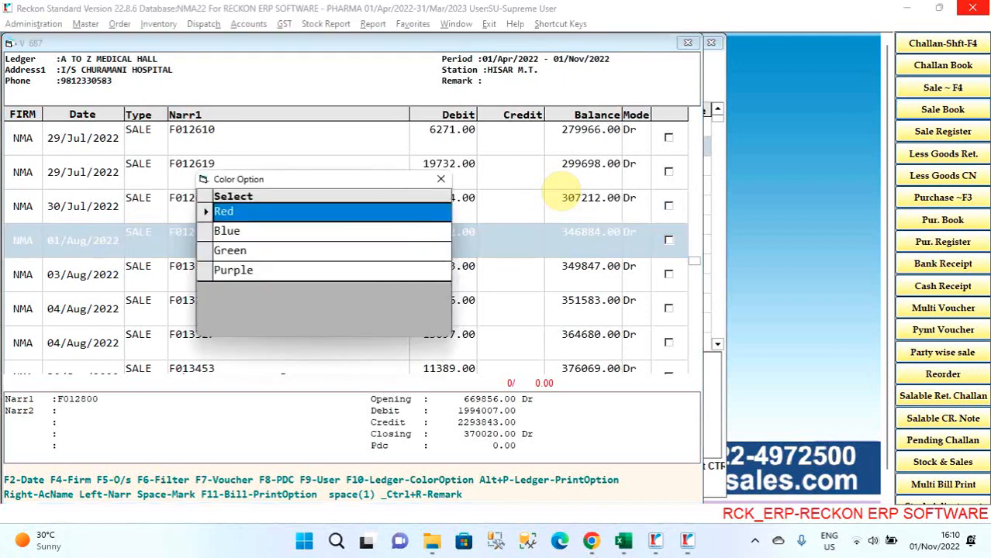
key(Down)
key(Down)
- Close the A TO Z MEDICAL HALL ledger and reopen it for the period 01/Apr/2022 to 01/Nov/2022
key(Down)
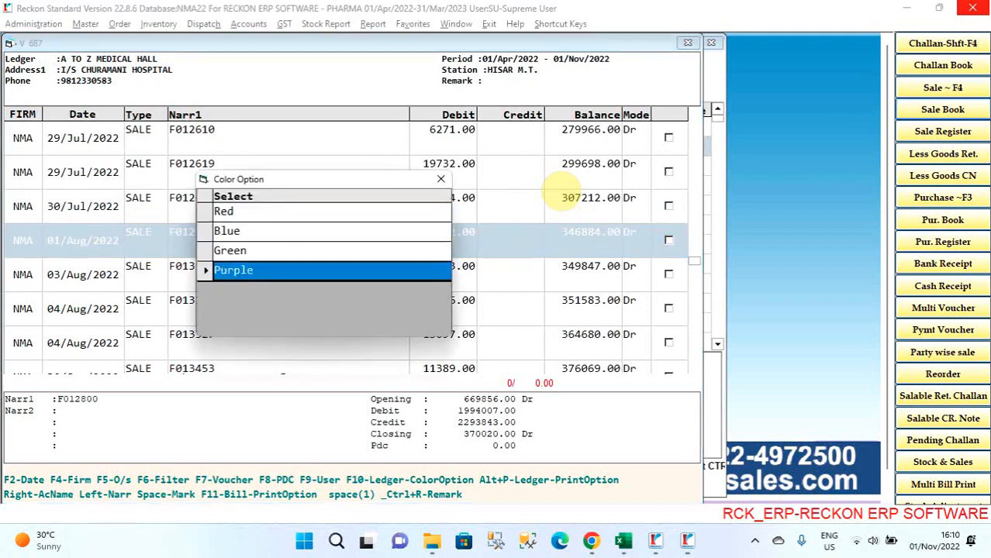
key(Up)
key(Return)
key(Down)
key(Down)
key(Down)
key(Up)
key(Up)
key(Up)
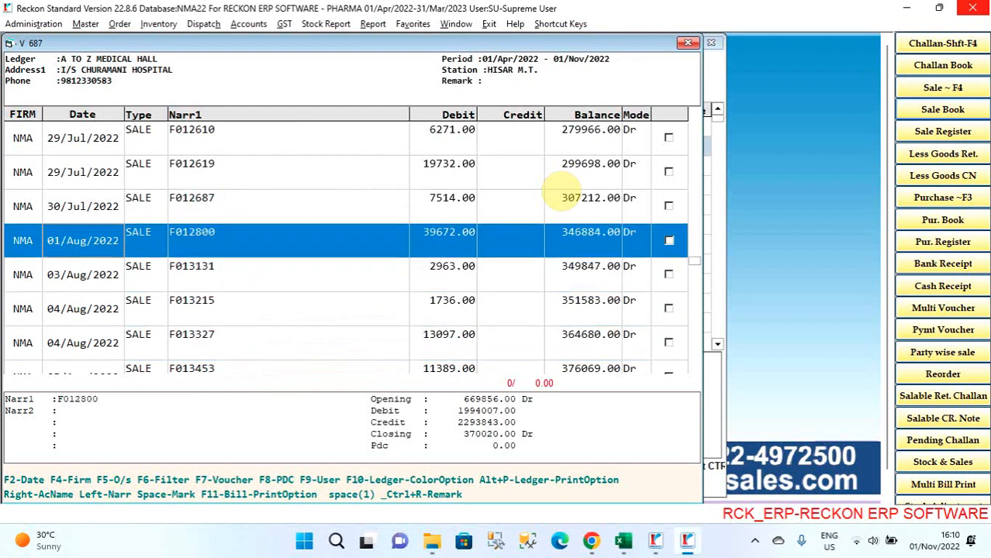
key(Escape)
key(Return)
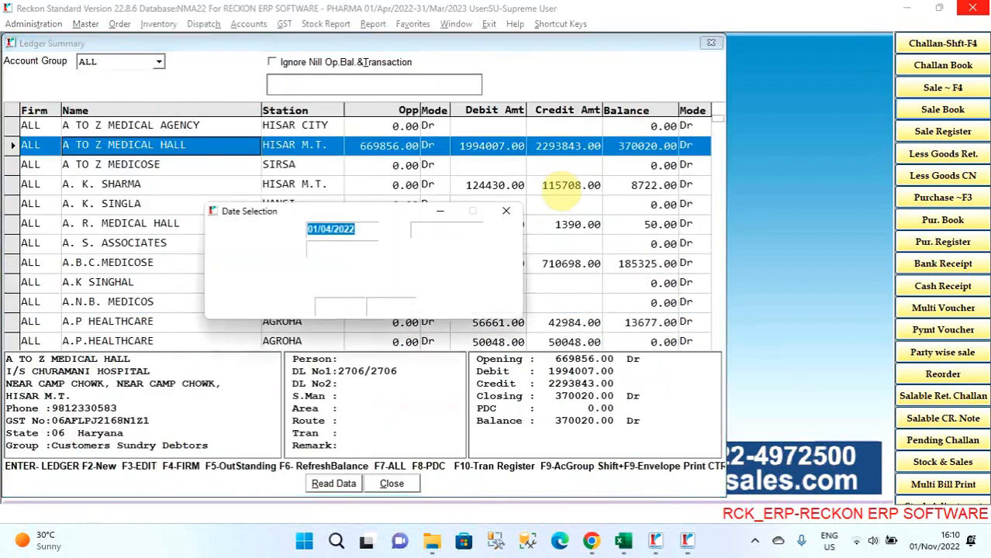
key(Return)
key(Return)
key(Return)
key(Up)
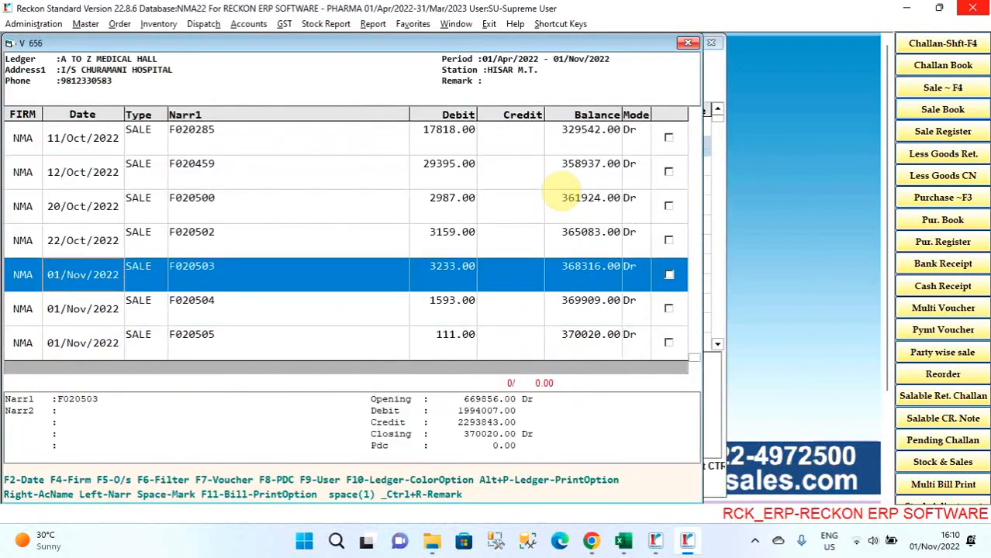
- Look back through the A TO Z MEDICAL HALL ledger entries as far as the 01/Aug/2022 sale entry F012800
key(Page_Up)
key(Page_Up)
key(Page_Up)
key(Page_Up)
key(Down)
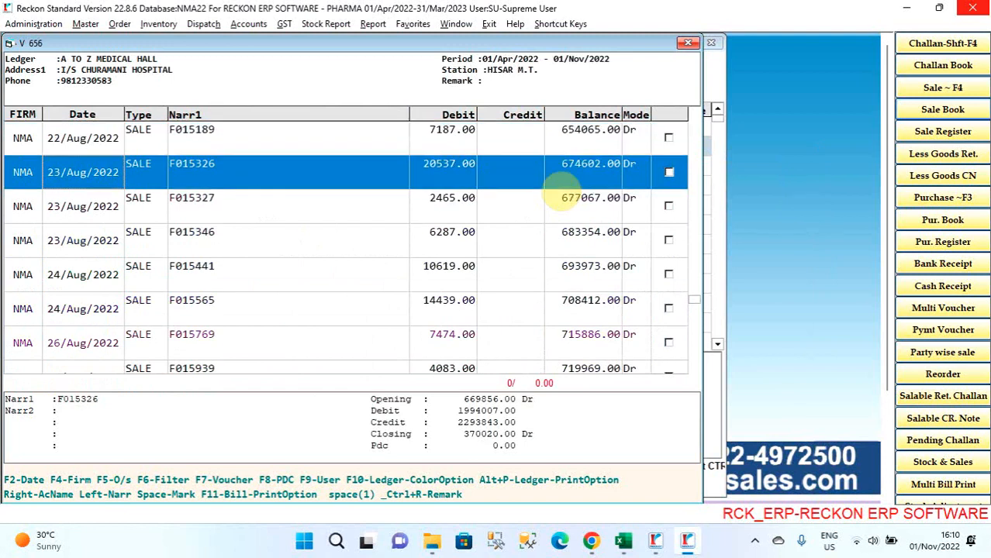
key(Down)
key(Down)
key(Down)
key(Page_Up)
key(Page_Up)
key(Page_Up)
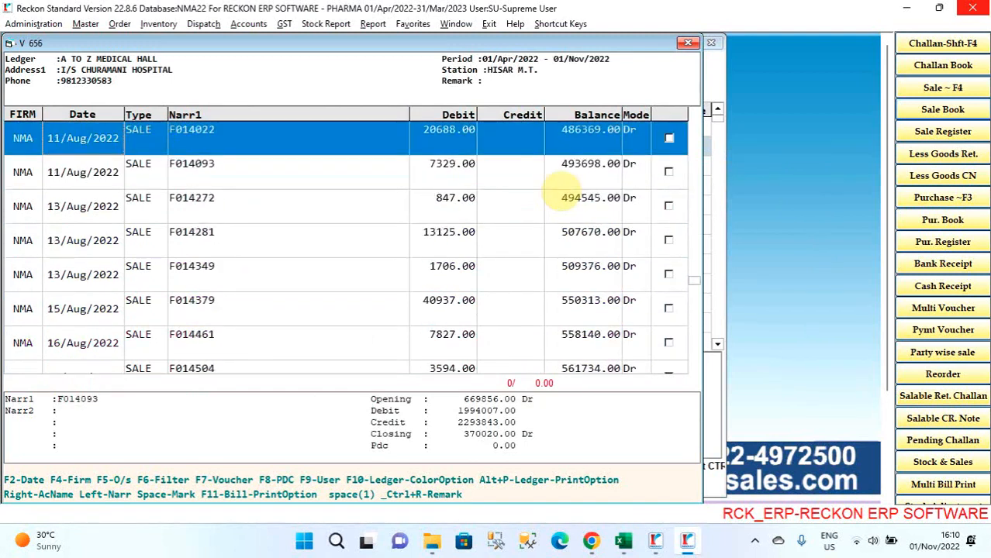
key(Up)
key(Up)
key(Up)
key(Down)
key(Down)
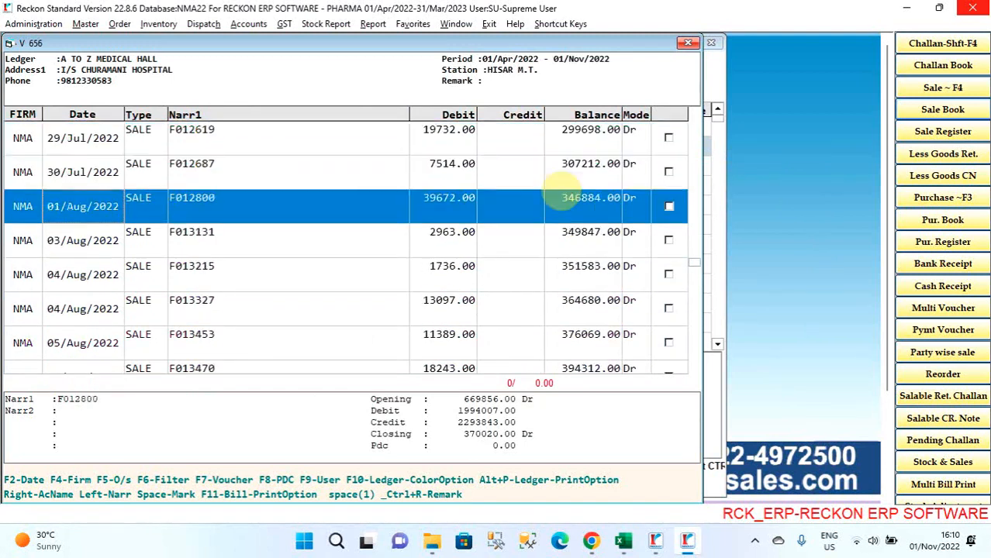
- Apply the Red color option to the 01/Aug/2022 sale entry F012800 in the ledger
key(Down)
key(Down)
key(Down)
key(Up)
key(Up)
key(Up)
key(F10)
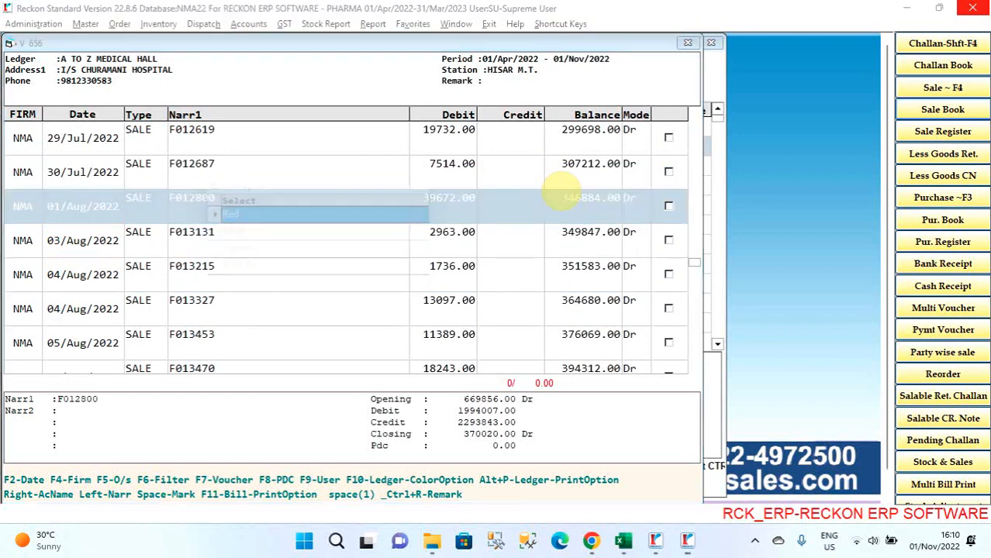
key(Return)
key(Down)
key(Up)
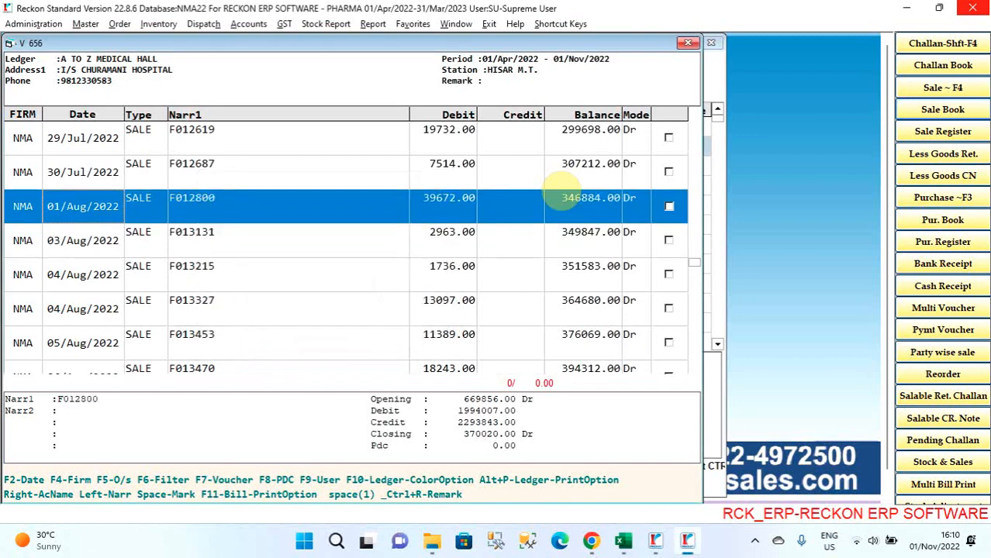
key(Down)
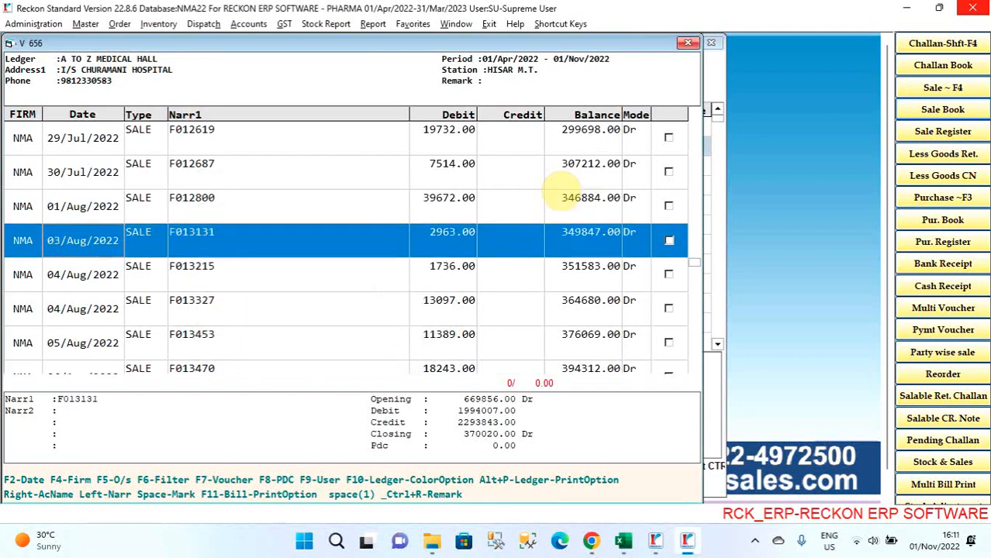
key(Up)
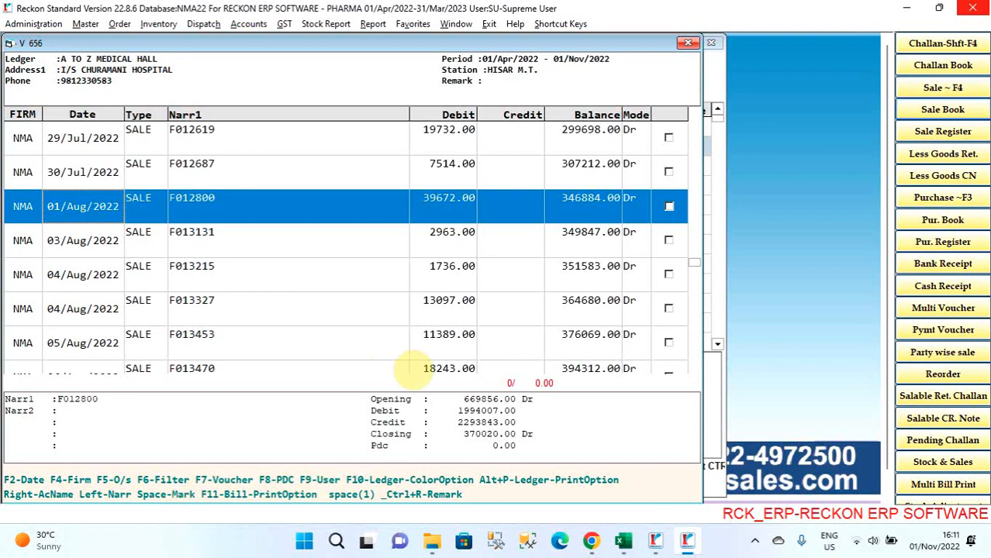
- View the outstanding bills of A TO Z MEDICAL HALL from its ledger and return to the ledger
key(F5)
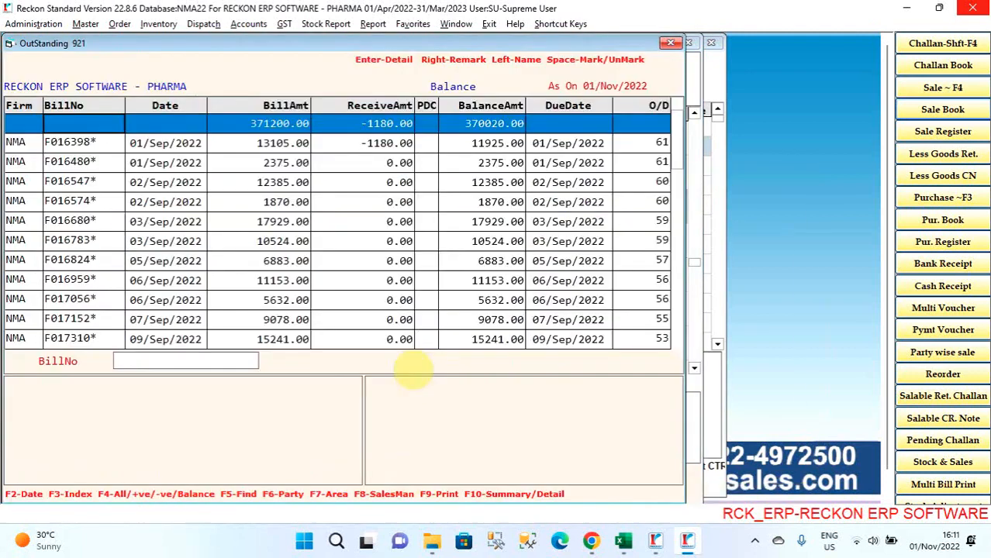
key(Down)
key(Down)
key(Down)
key(Down)
key(Escape)
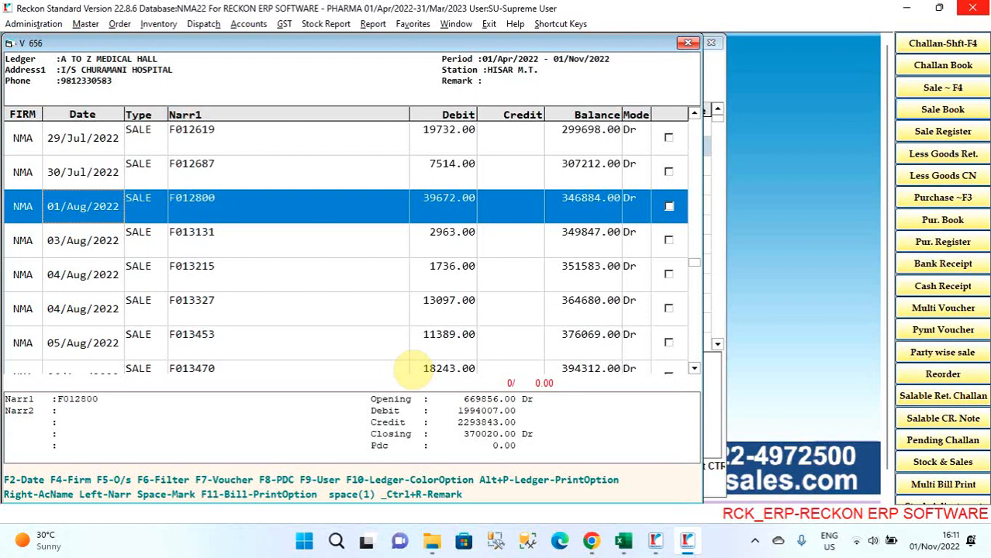
- Filter the ledger to entries with amounts from 5000 to 9000, keeping ALL for voucher type and Dr/Cr
key(F6)
key(Return)
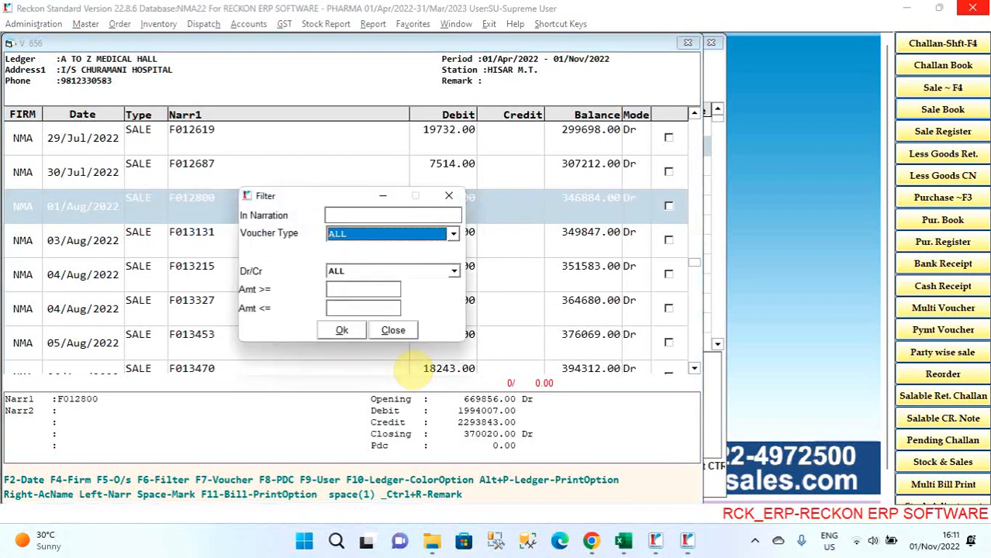
key(Return)
key(Return)
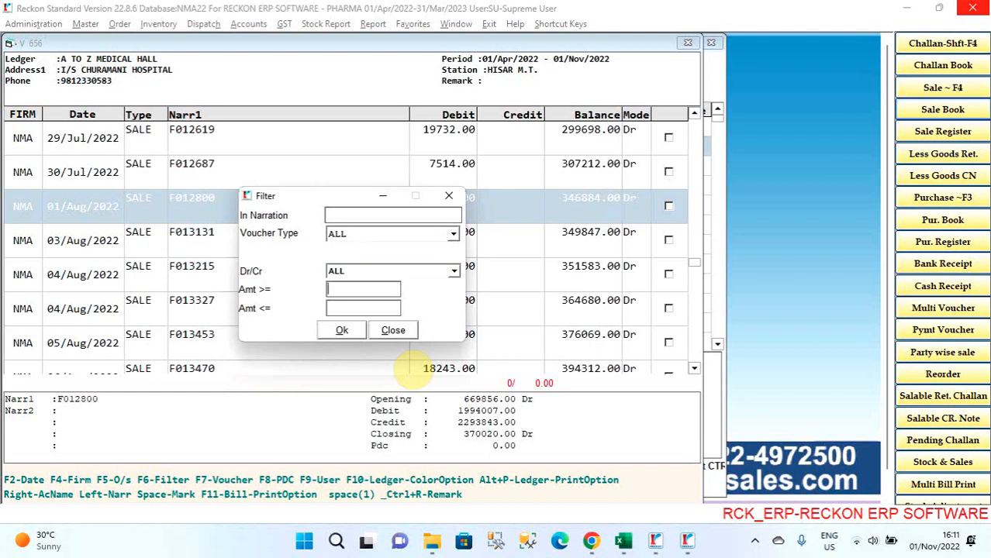
text(5000)
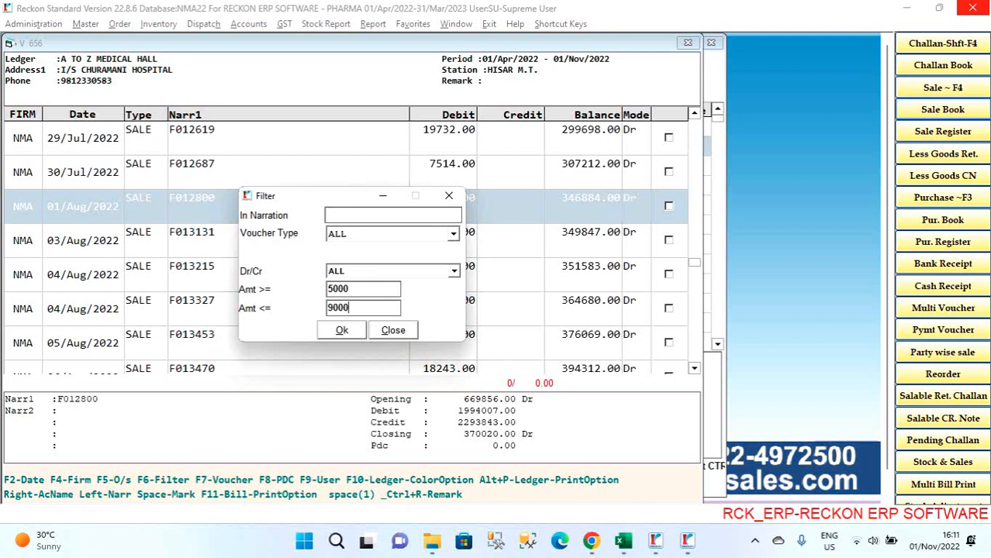
key(Return)
key(Return)
- Look through the amount-filtered ledger entries from April to September 2022
key(Up)
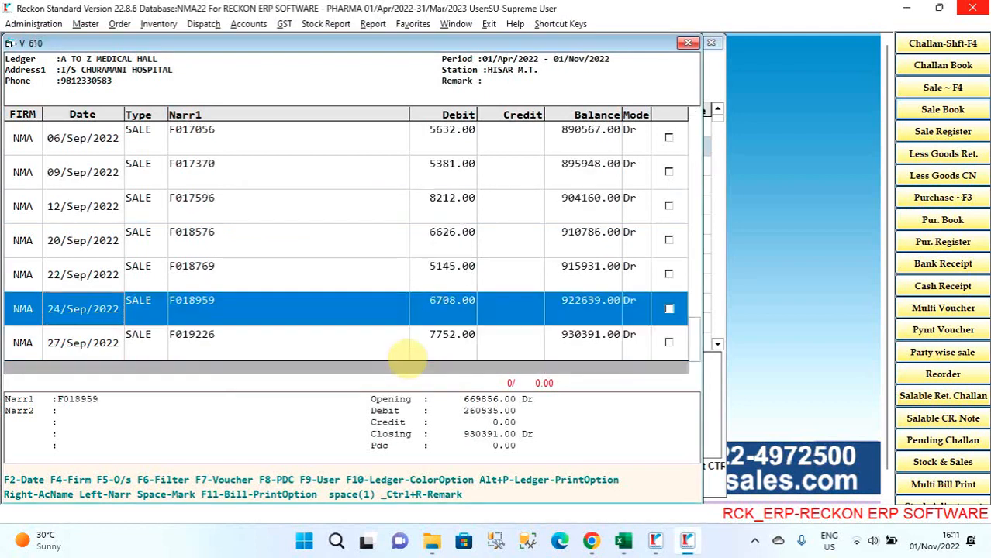
key(Up)
key(Up)
key(Up)
key(Up)
key(Up)
key(Up)
key(Up)
key(Up)
key(Up)
key(Up)
key(Up)
key(Up)
key(Up)
key(Up)
key(Up)
key(Up)
key(Up)
key(Up)
key(Up)
key(Up)
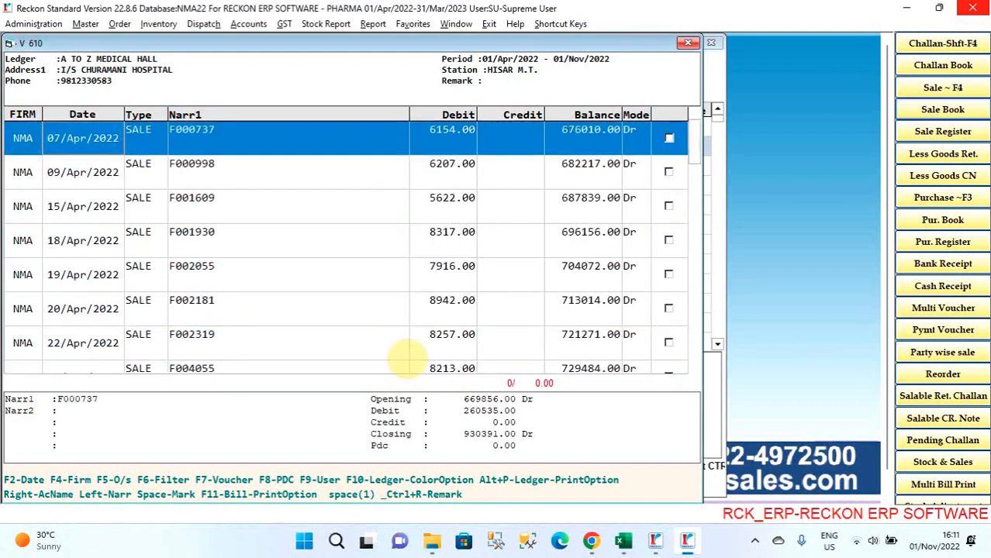
key(Down)
key(Down)
key(Down)
key(Down)
key(Down)
key(Down)
key(Down)
key(Down)
key(Down)
key(Down)
key(Down)
key(Down)
key(Down)
key(Down)
key(Down)
key(Down)
key(Down)
key(Down)
key(Down)
key(Down)
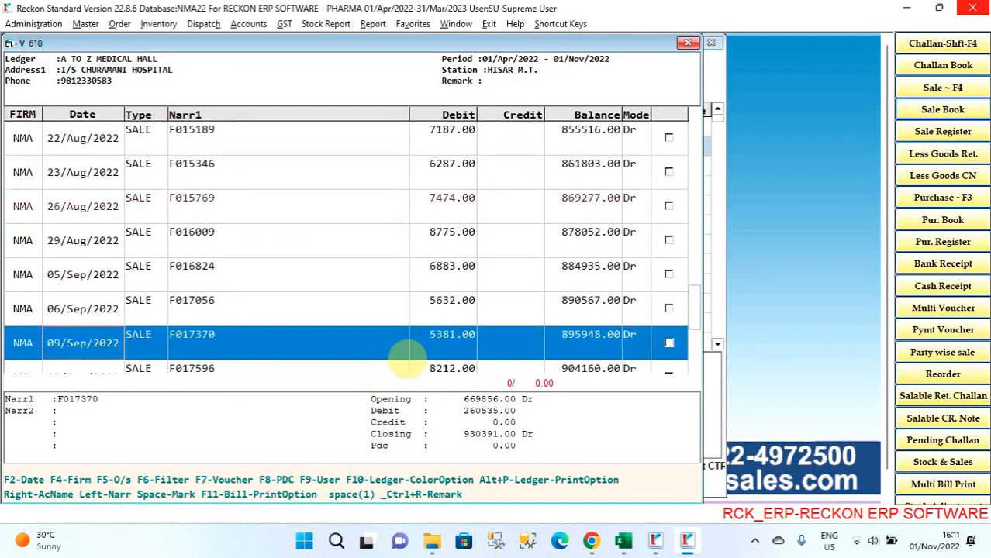
key(Down)
key(Down)
key(Down)
key(Down)
key(Down)
key(Up)
key(Up)
key(Up)
key(Up)
key(Up)
key(Up)
key(Up)
key(Up)
key(Up)
key(Up)
key(Up)
key(Up)
key(Up)
key(Up)
key(Up)
key(Up)
key(Up)
key(Up)
key(Up)
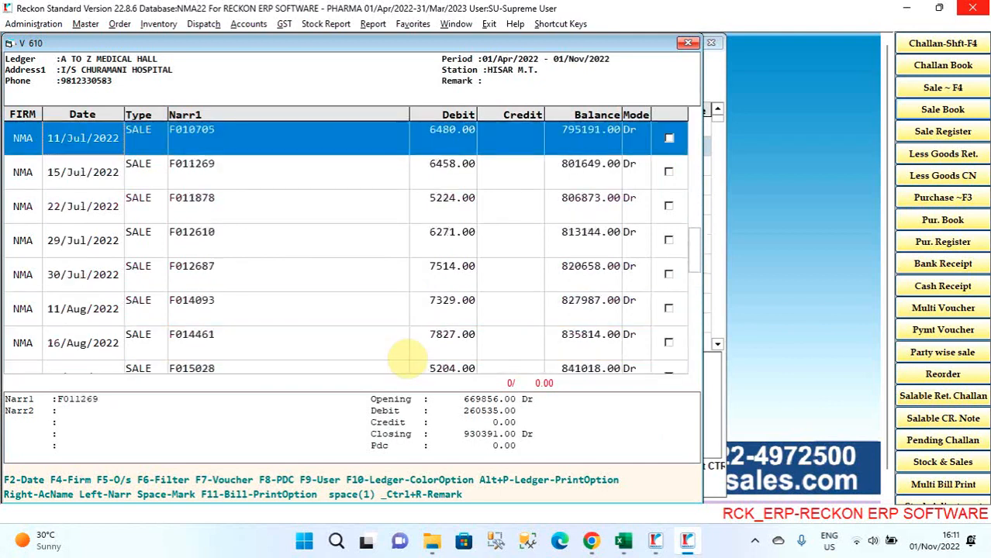
key(Up)
key(Up)
key(Up)
key(Up)
key(Up)
key(Up)
key(Up)
key(Up)
key(Up)
key(Up)
key(Up)
key(Up)
key(Up)
key(Up)
key(Up)
key(Up)
key(Up)
key(Up)
key(Up)
key(Up)
- Bring up the ledger filter form and the Remark entry, leaving both blank and closing each
key(F6)
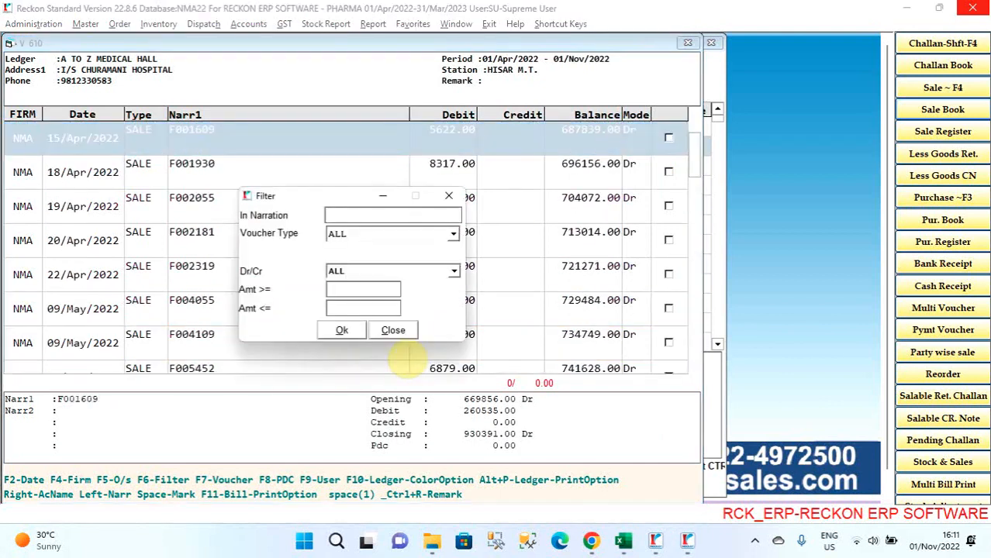
key(Escape)
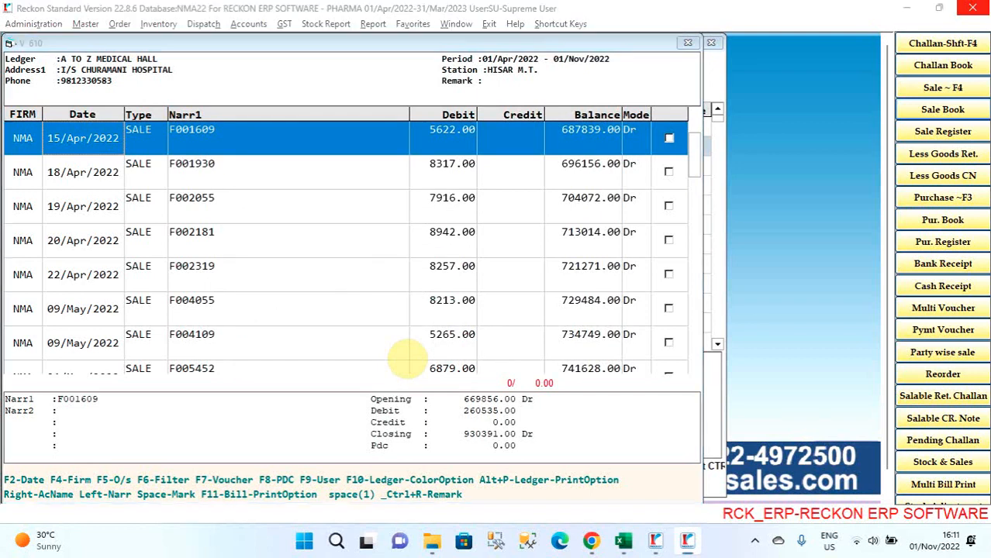
key(ctrl+r)
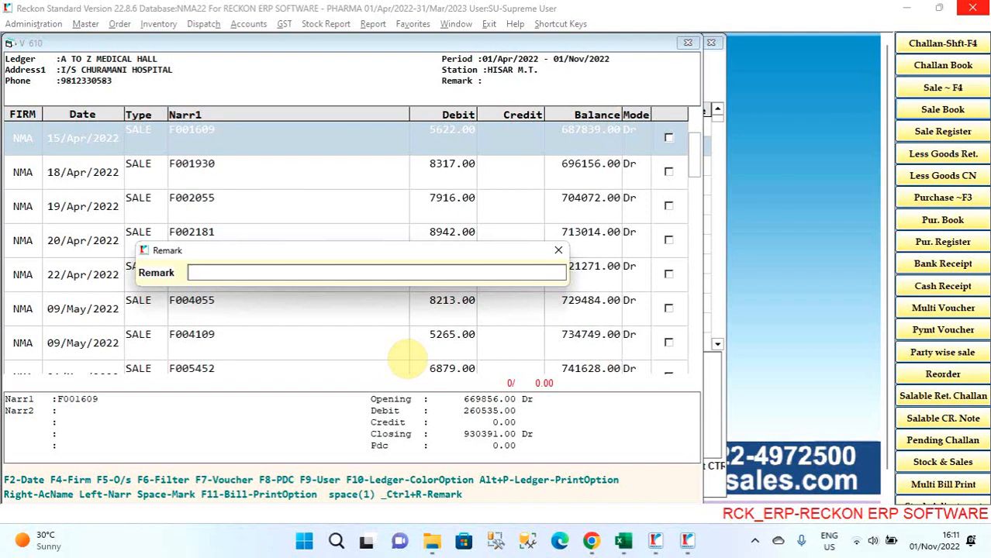
key(Return)
- Mark the four sale entries dated 15, 18, 19 and 20 April 2022 in the filtered ledger
key(space)
key(space)
key(space)
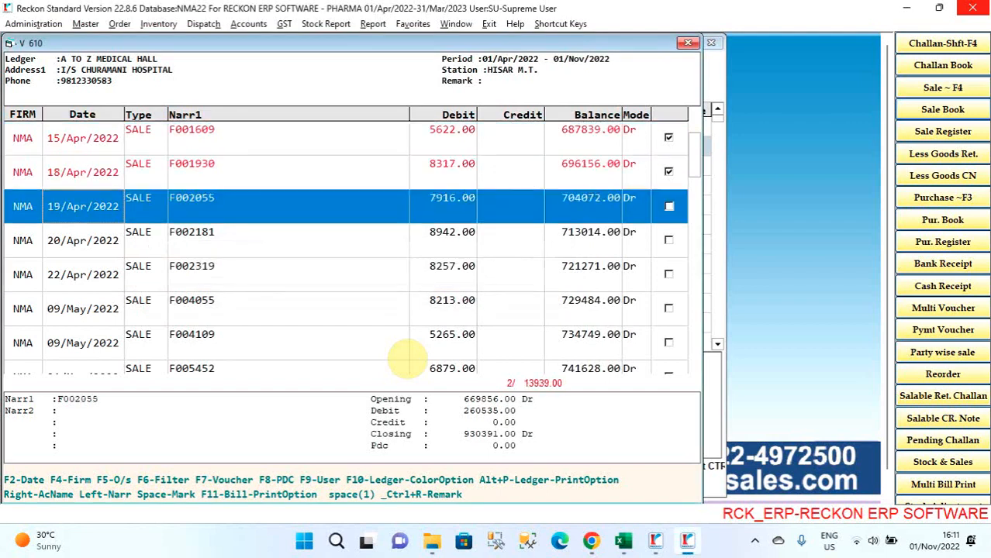
key(space)
key(Up)
- Mark the sale entries F001609, F001930, F002055 and F002181 again to total their amounts
key(Up)
key(Up)
key(Up)
key(Up)
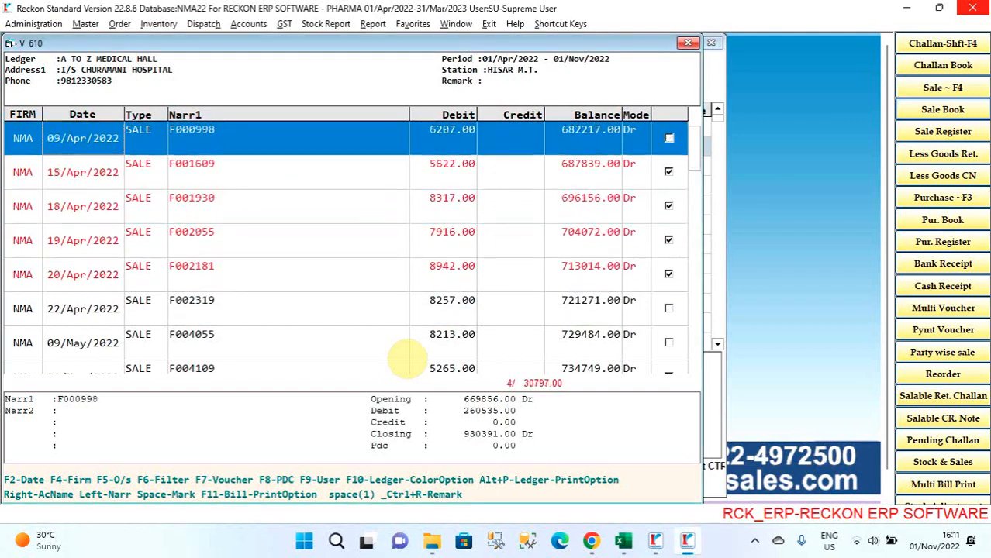
- Remove the marks from the four sale entries F001609, F001930, F002055 and F002181
key(Down)
key(space)
key(space)
key(space)
key(space)
key(Up)
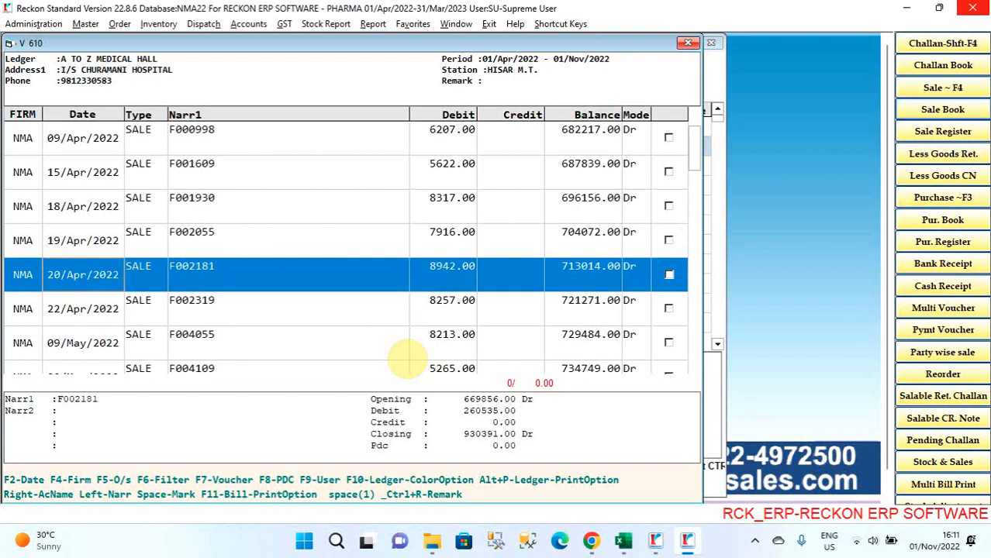
key(Up)
key(Up)
key(Up)
key(space)
key(space)
key(space)
key(space)
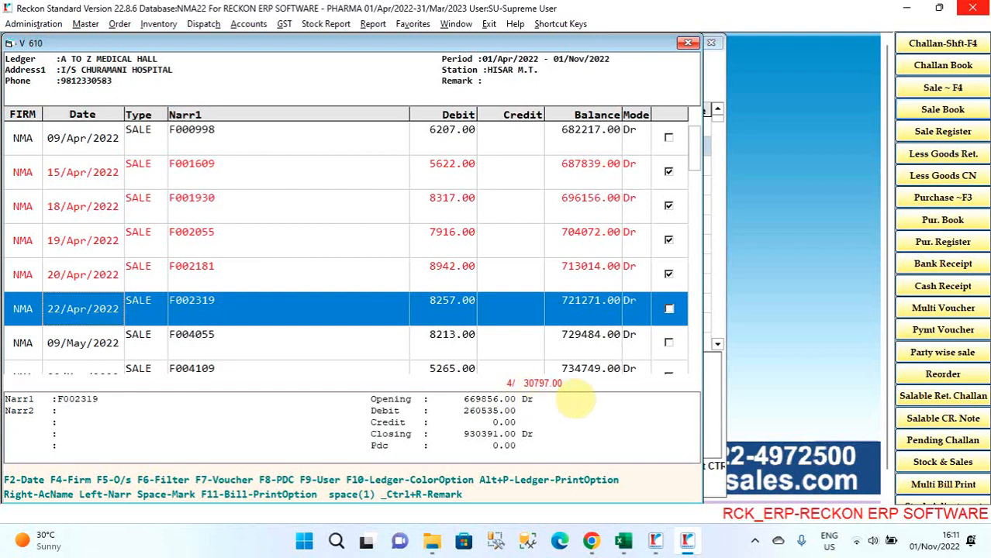
- Clear all marks from the 15 to 20 April 2022 sale entries
key(Up)
key(Up)
key(Up)
key(Up)
key(space)
key(space)
key(space)
key(space)
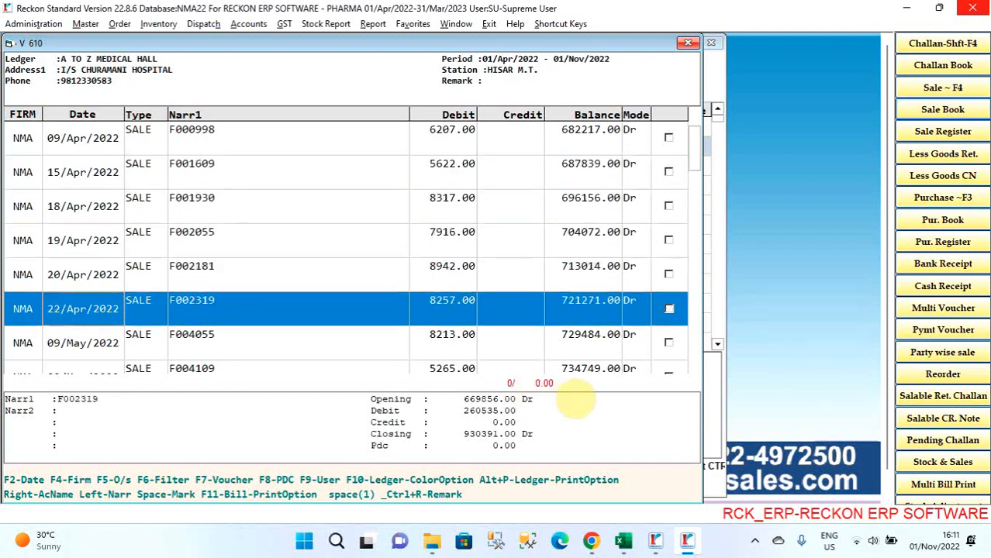
- Close the party ledger and ledger summary, and open the item list to browse its first items
key(Escape)
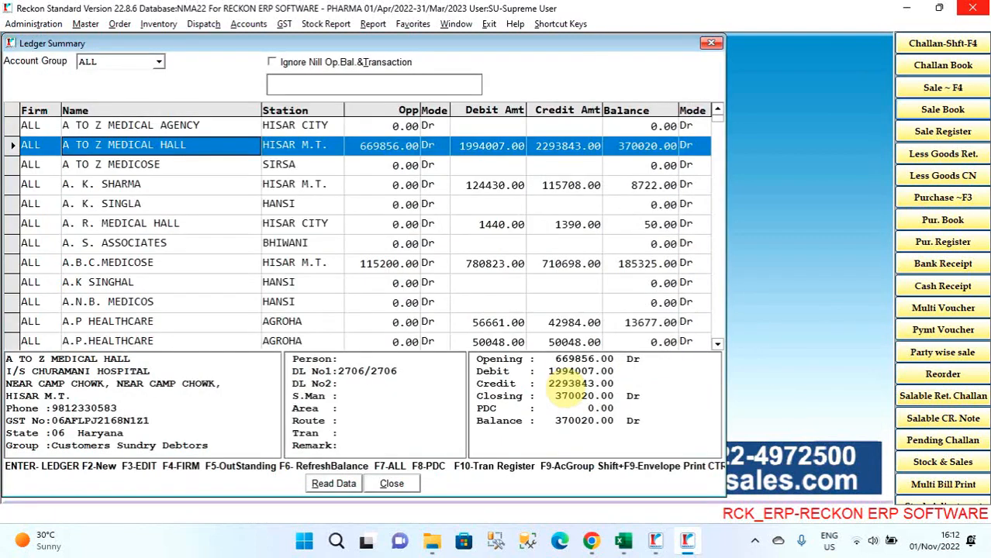
key(Escape)
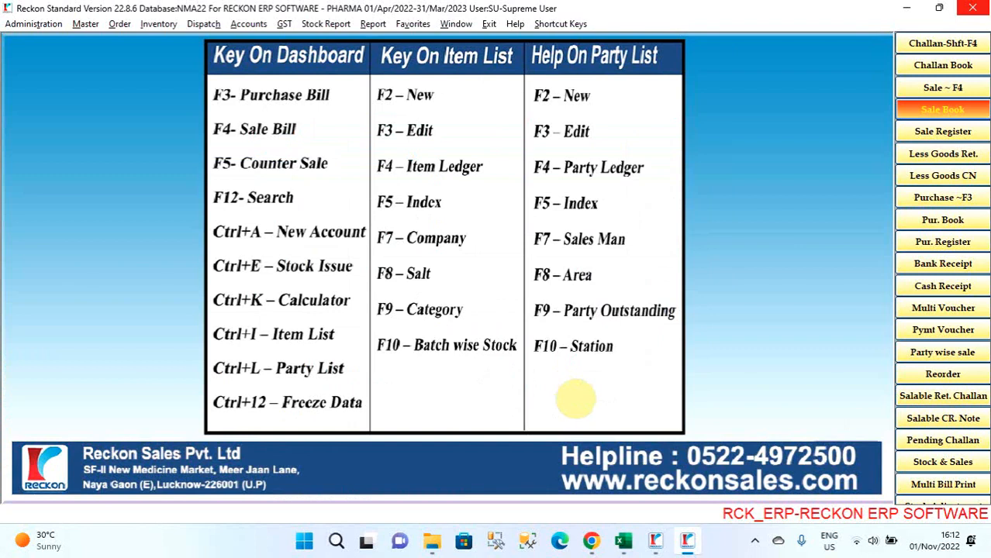
key(ctrl+i)
key(Down)
key(Down)
key(Down)
key(Up)
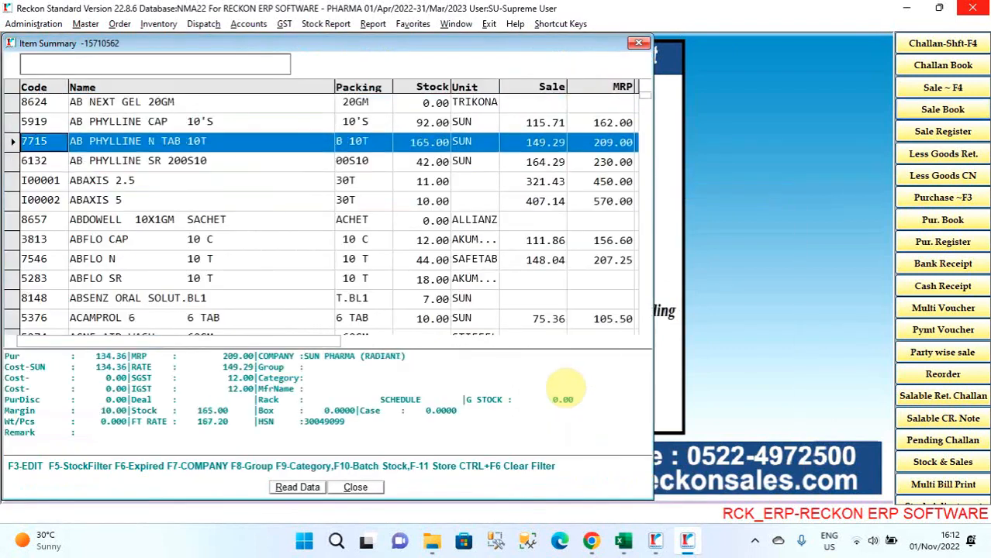
key(Down)
key(Down)
key(Down)
key(Down)
key(Down)
key(Down)
key(Down)
key(Down)
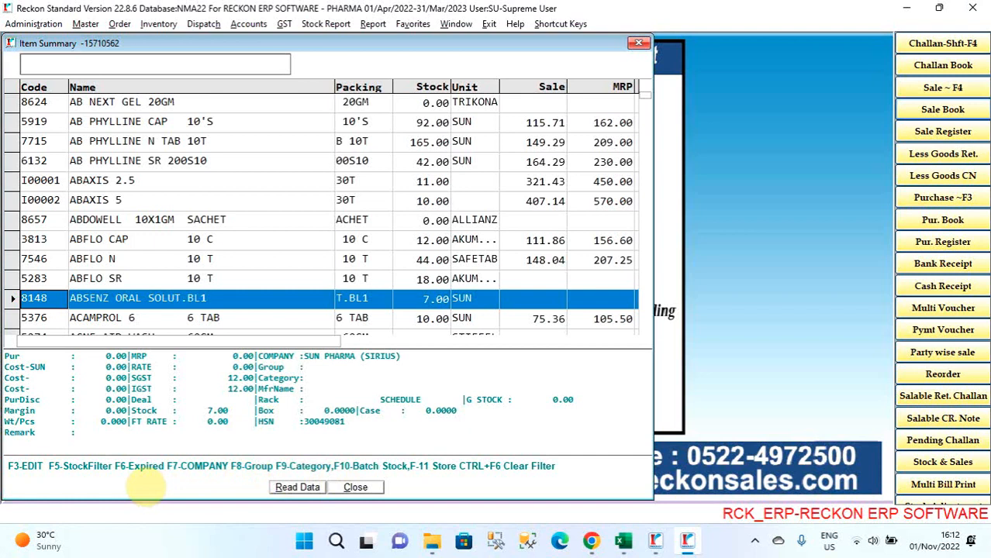
- Switch the item list to expired stock, look through the items and switch back to saleable stock
key(F6)
key(Down)
key(Down)
key(Down)
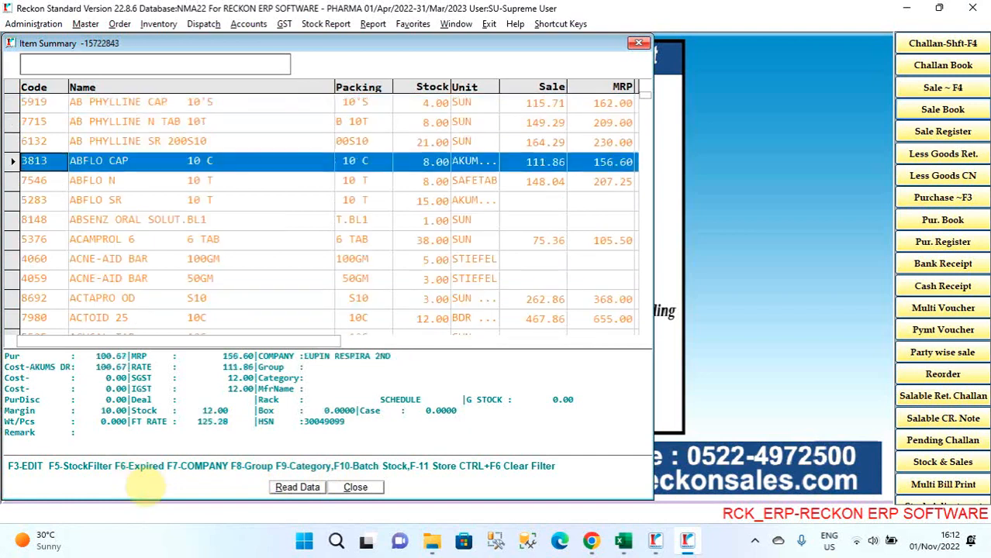
key(Down)
key(Down)
key(Down)
key(Down)
key(Down)
key(Down)
key(F6)
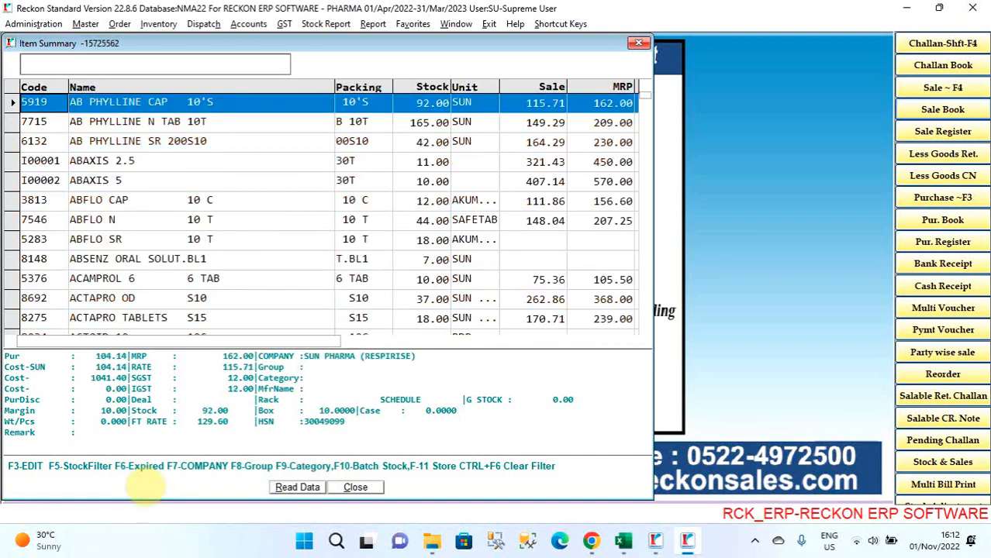
- Open the item ledger of AB PHYLLINE N TAB 10T for the period 01/04/2022 to 01/11/2022
key(Down)
key(Down)
key(Down)
key(Up)
key(Up)
key(Return)
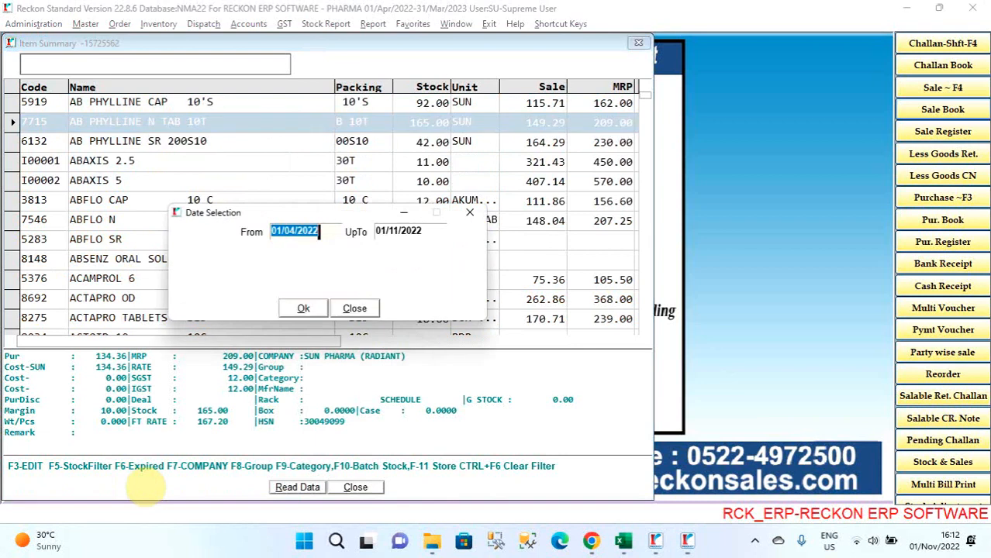
key(Return)
key(Return)
key(Return)
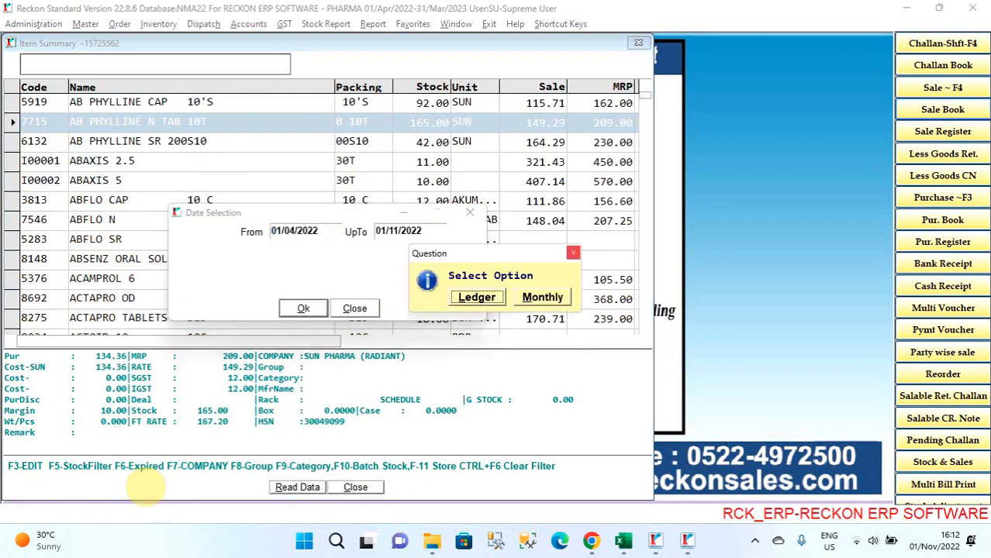
key(Return)
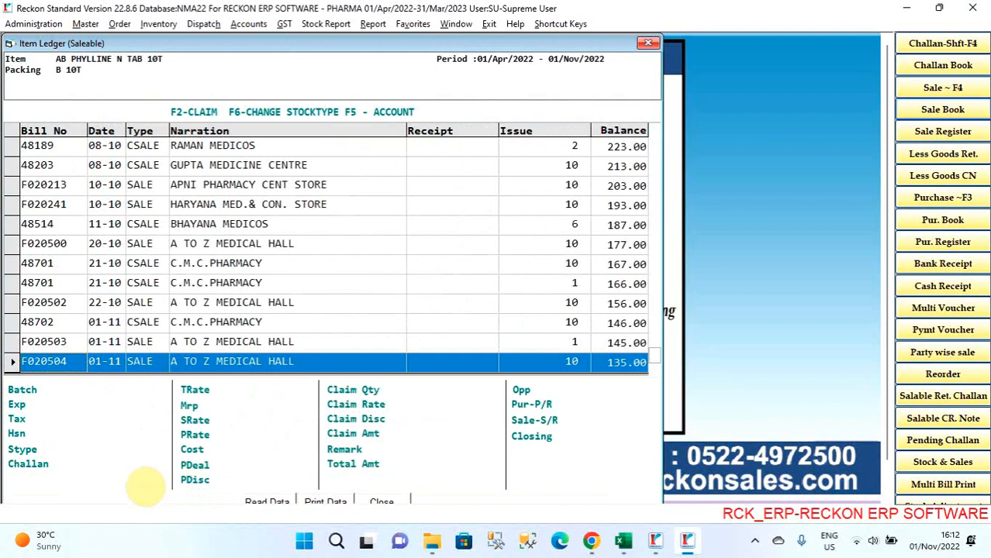
- Review the batch, rate and expiry details of the October and November bills in the item ledger
key(Up)
key(Up)
key(Up)
key(Up)
key(Up)
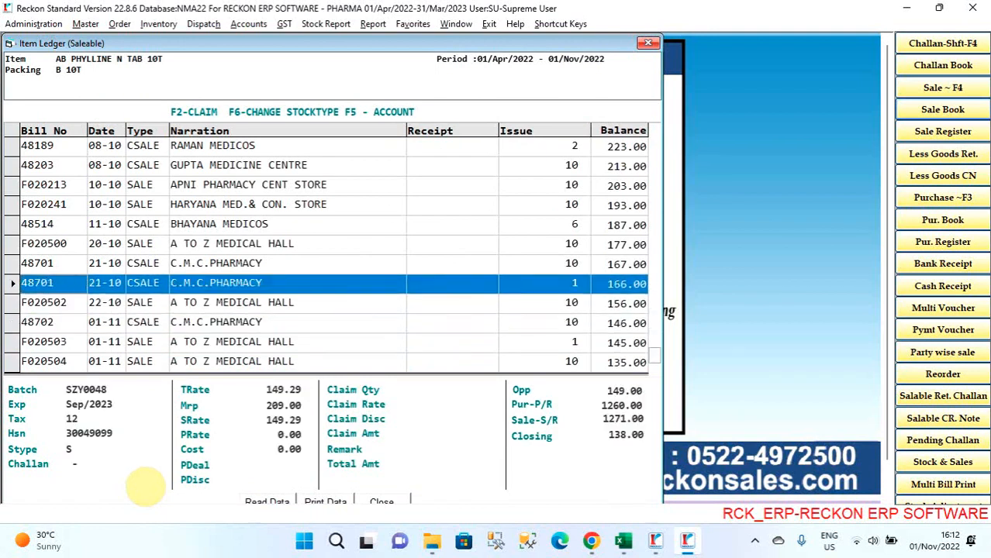
- Open the 11-10 challan of BHAYANA MEDICOS from the item ledger, close it again and leave the ledger
key(Up)
key(Up)
key(Up)
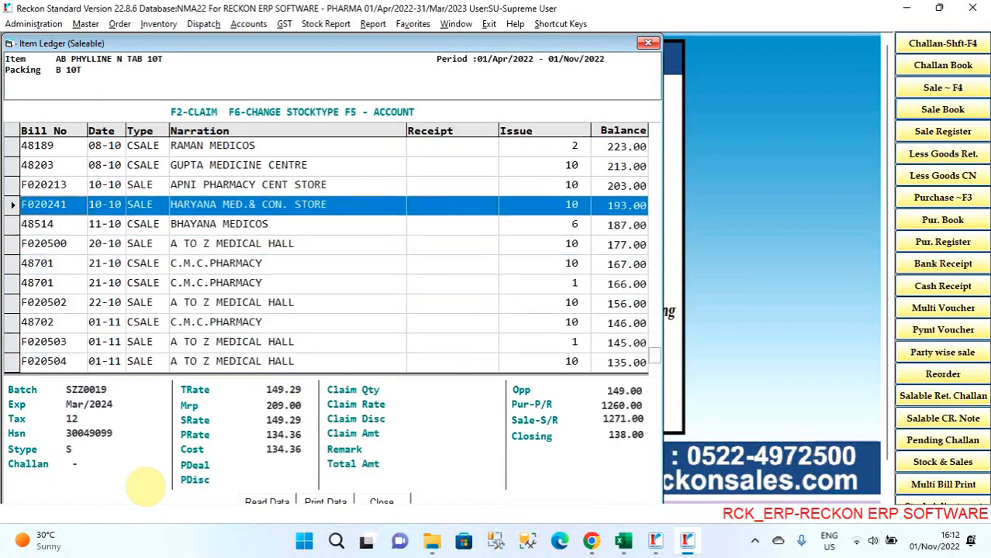
key(Up)
key(Down)
key(Up)
key(Up)
key(Down)
key(Down)
key(Down)
key(Escape)
key(Return)
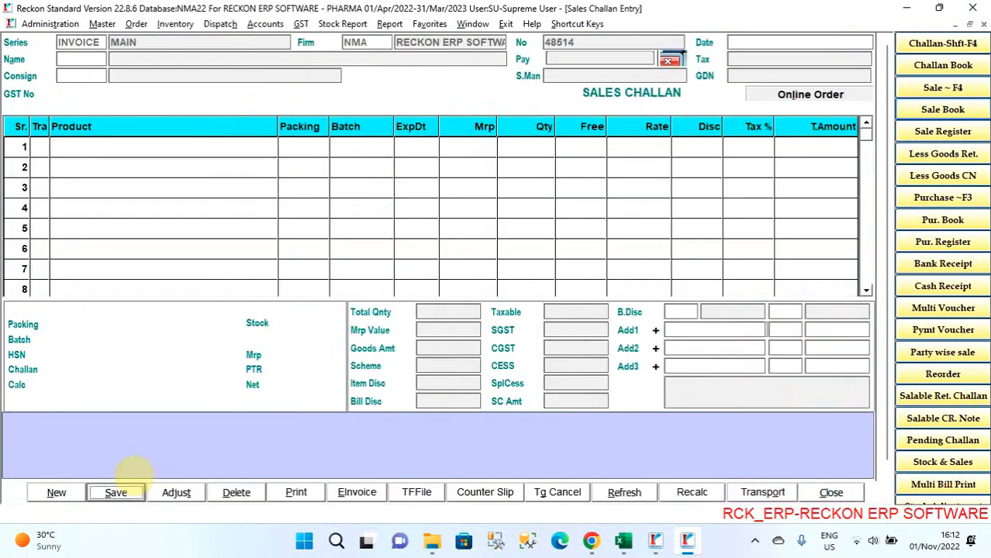
key(Escape)
key(y)
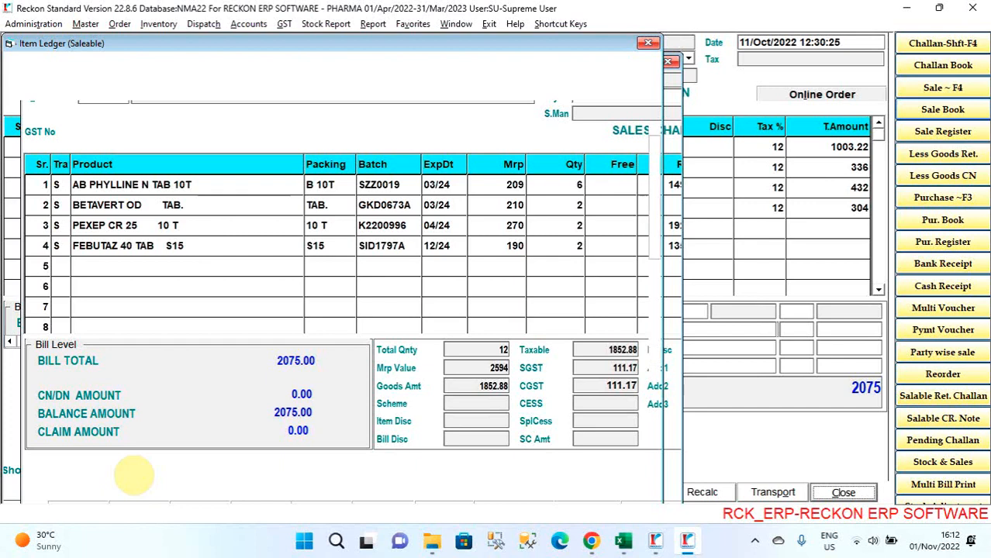
key(Escape)
- Open the monthly item ledger of AB PHYLLINE N TAB 10T for the period 01/04/2022 to 01/11/2022
key(Return)
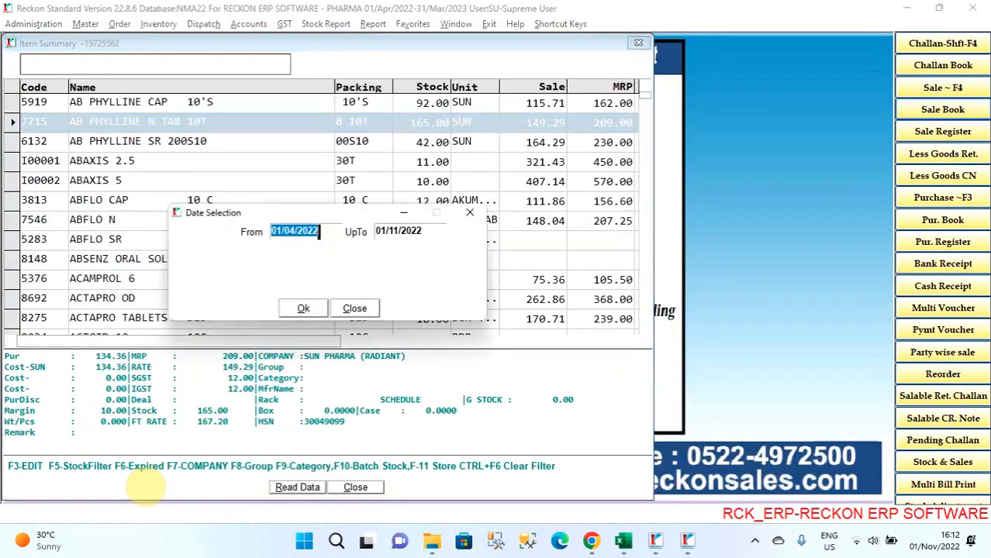
key(Return)
key(Return)
key(Return)
key(Return)
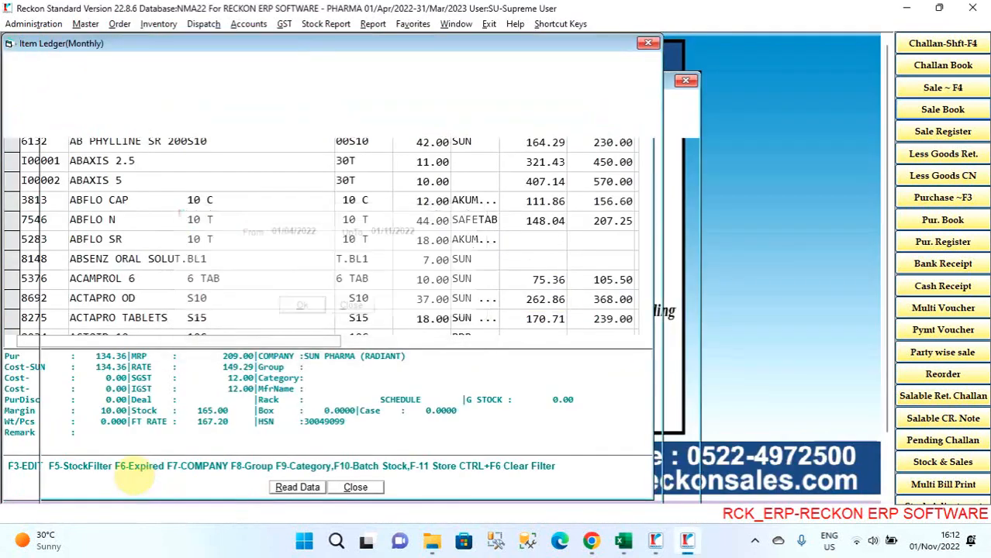
- Review the monthly opening, receipt, issue and balance figures from April to July 2022, and close the ledger and item list
key(Down)
key(Down)
key(Down)
key(Down)
key(Up)
key(Up)
key(Up)
key(Up)
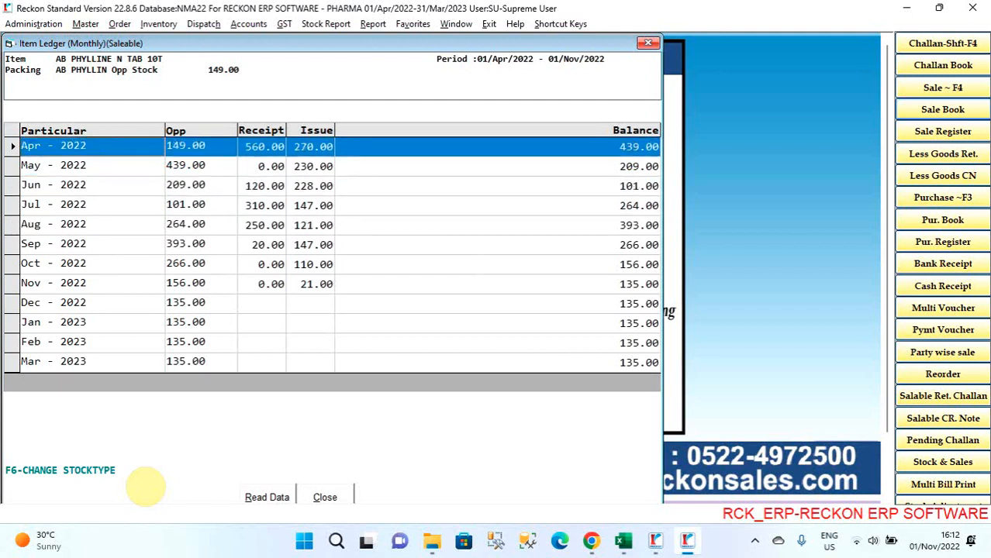
key(Down)
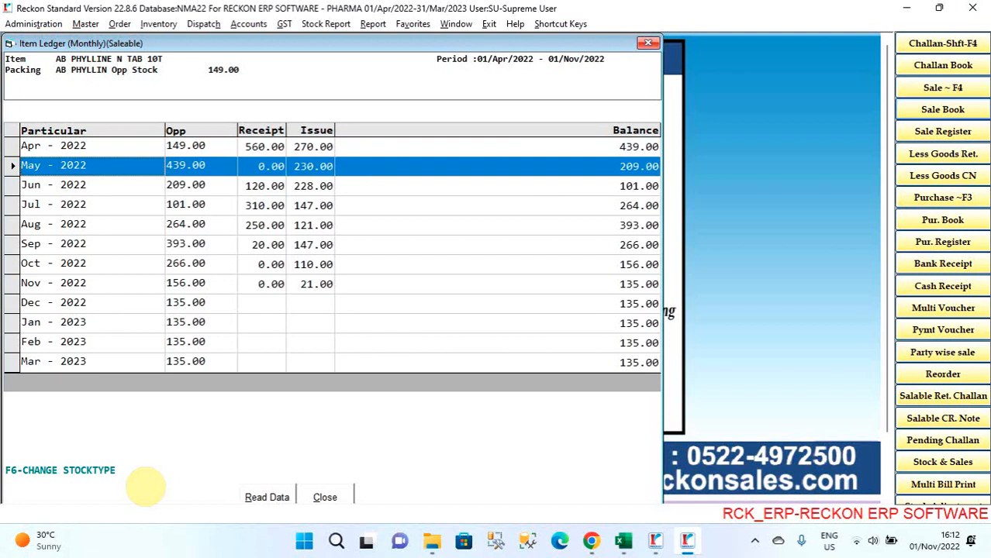
key(Down)
key(Up)
key(Up)
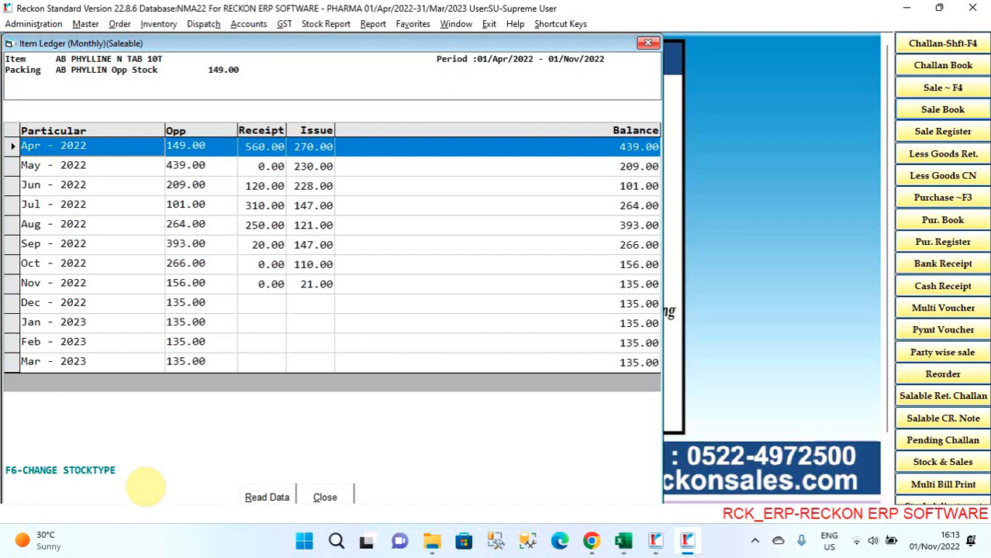
key(Down)
key(Down)
key(Down)
key(Down)
key(Up)
key(Up)
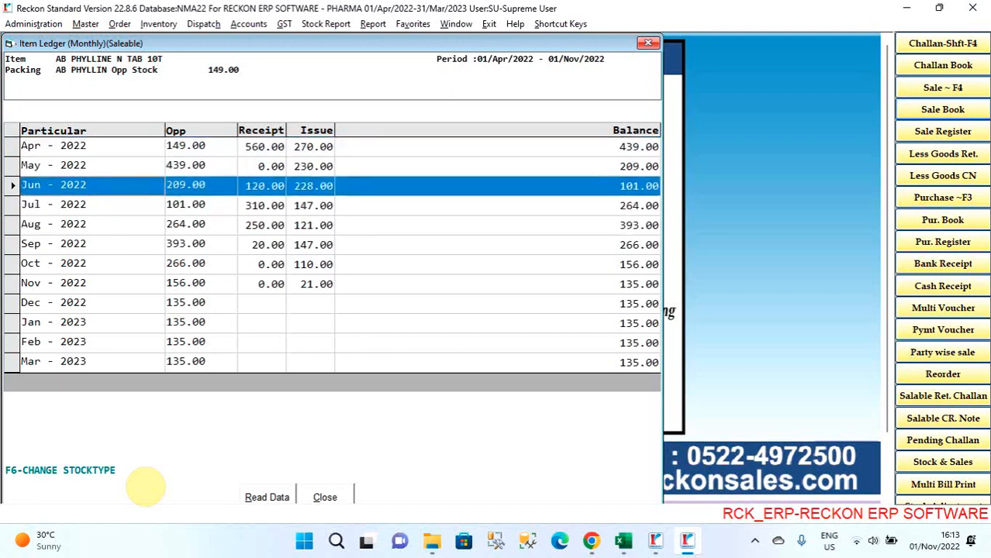
key(Escape)
key(Escape)
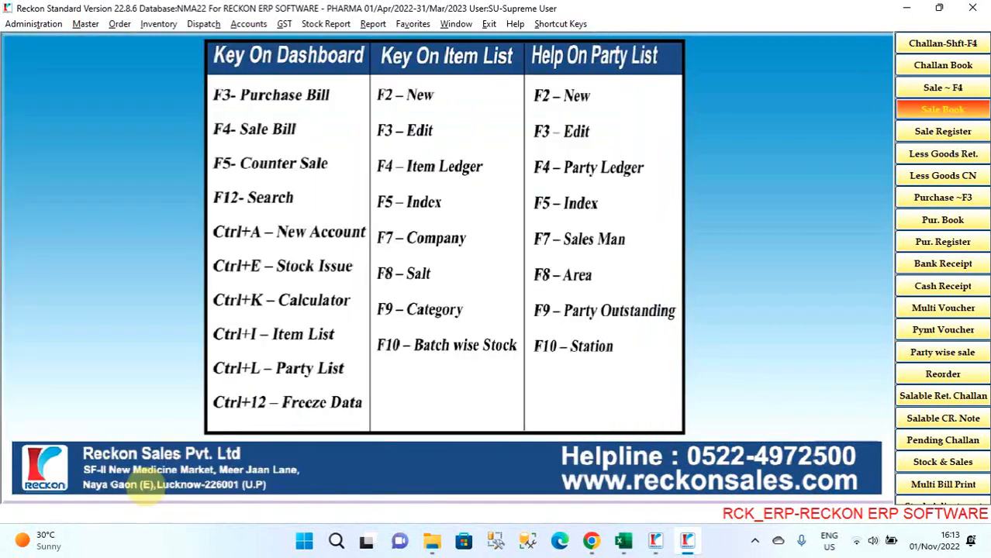
- Look through the Sale and Sale Return entry types among the inventory functions
key(alt+i)
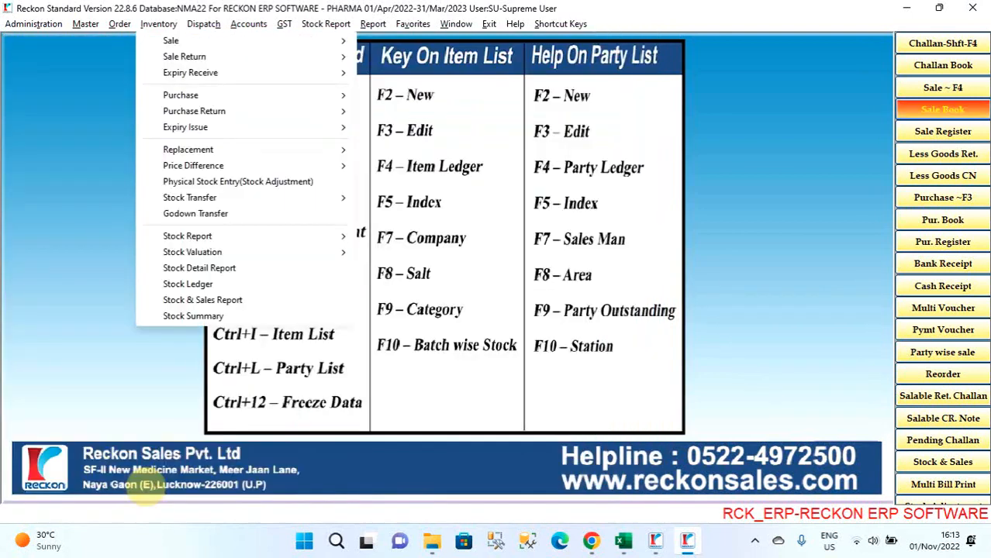
key(Down)
key(Down)
key(Down)
key(Down)
key(Down)
key(Down)
key(Down)
key(Up)
key(Up)
key(Up)
key(Up)
key(Up)
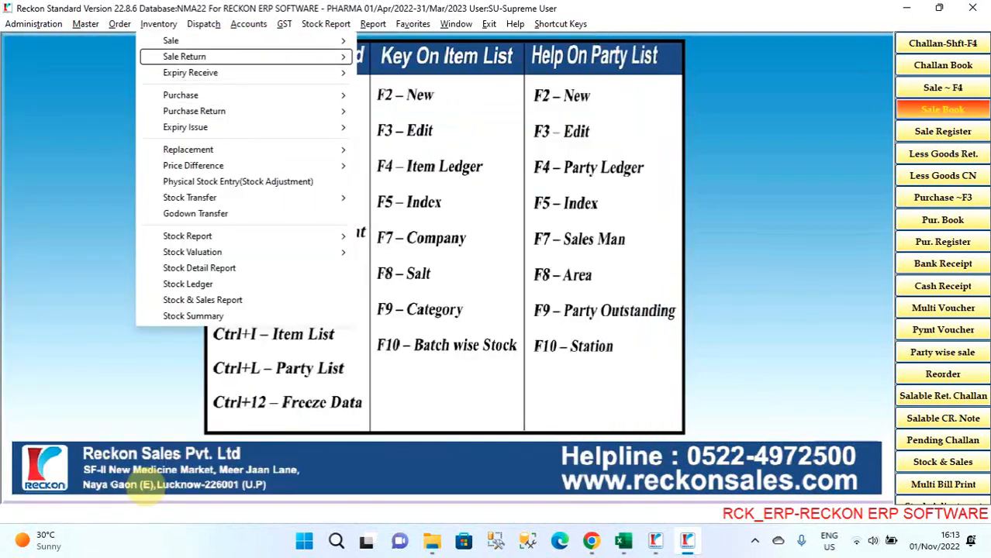
key(Up)
key(Right)
key(Left)
key(Down)
key(Right)
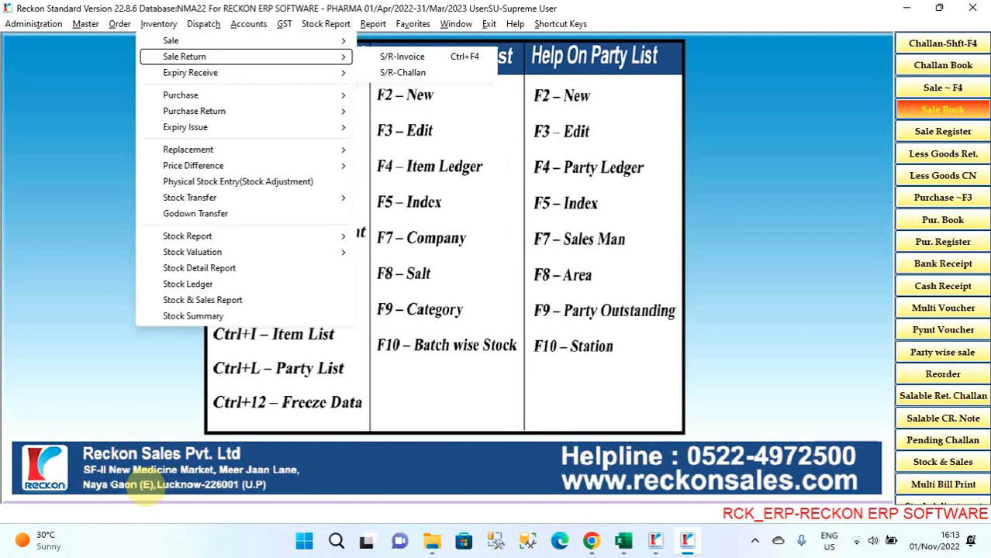
key(Left)
- Open a new Saleable To Non Saleable stock transfer entry and go to its date
key(Down)
key(Down)
key(Down)
key(Down)
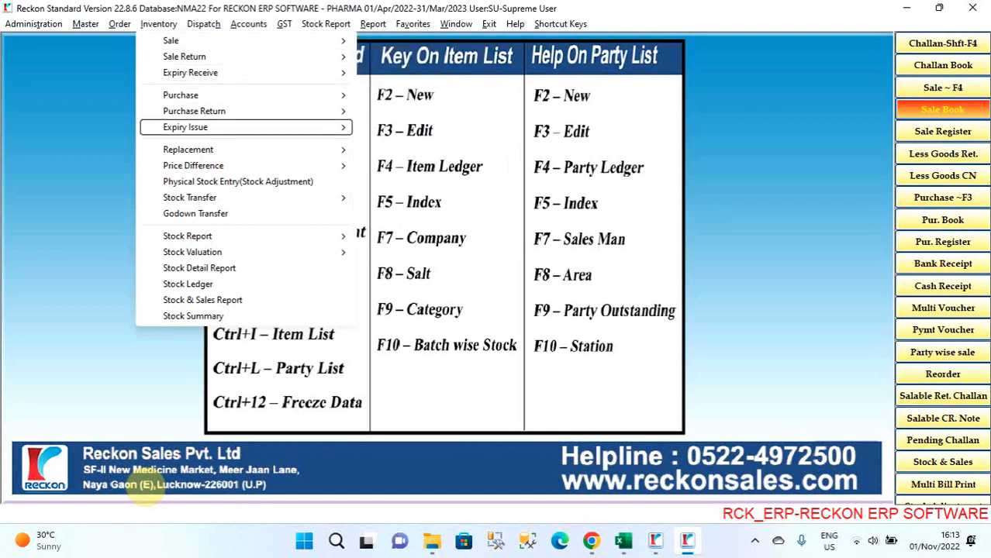
key(Down)
key(Down)
key(Down)
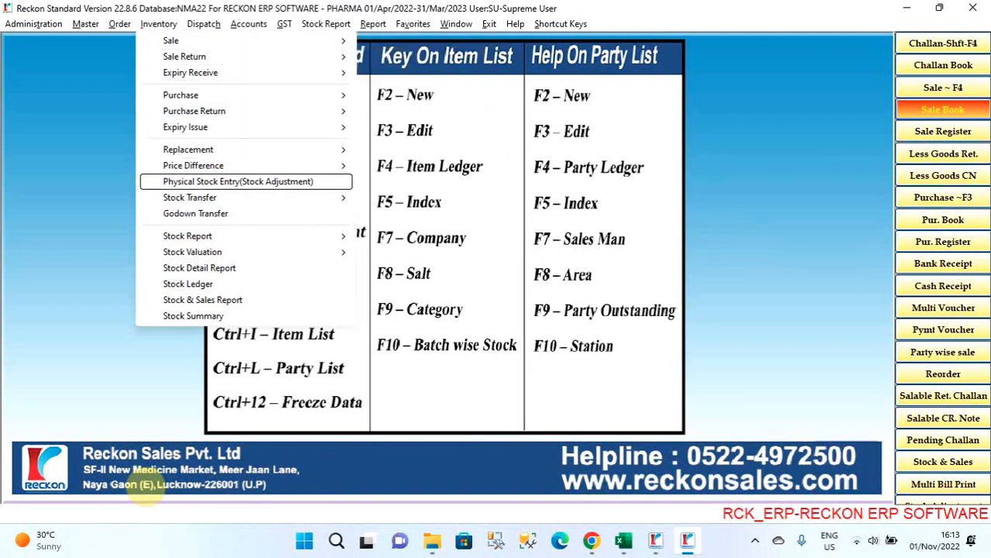
key(Down)
key(Right)
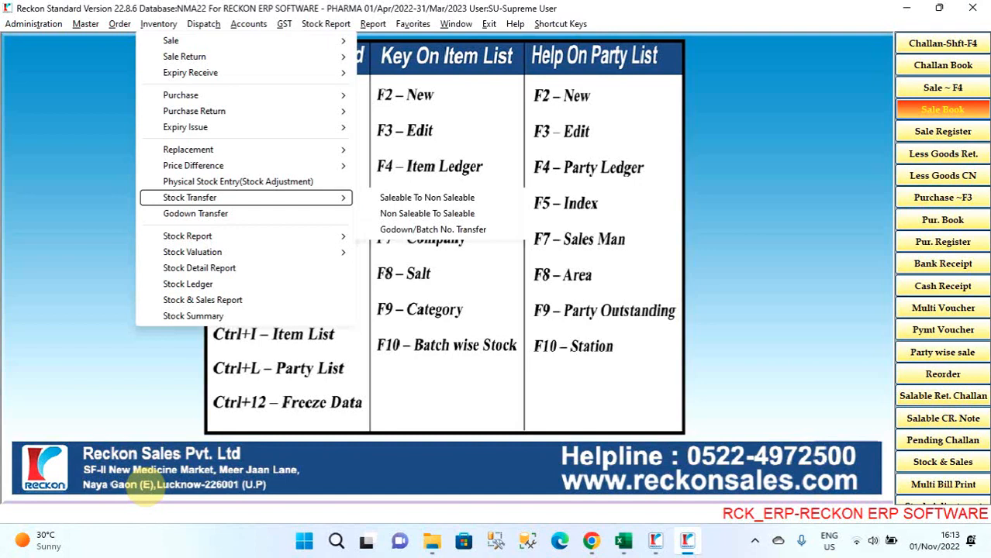
key(Return)
key(Return)
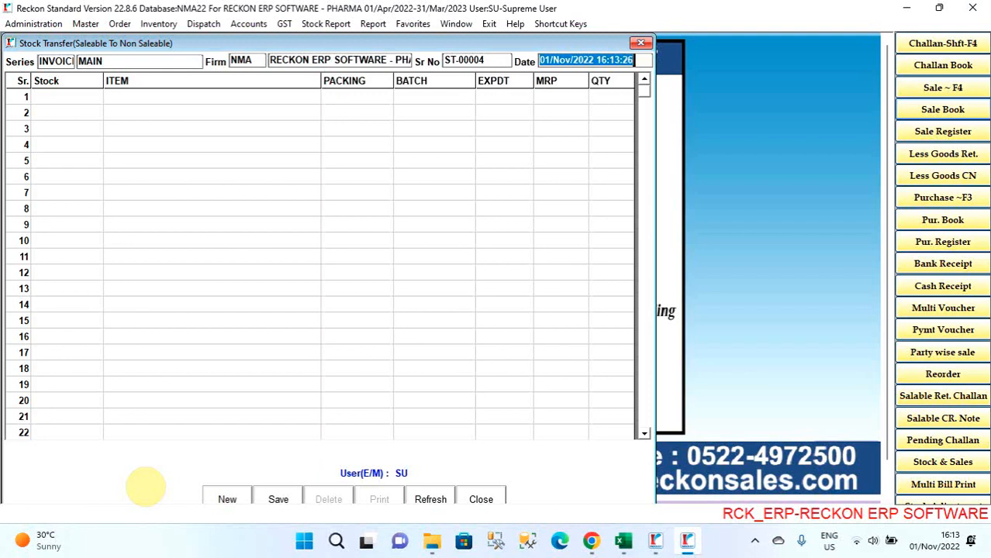
- Select all manufacturing companies for the stock transfer and choose the B-EXPIRED UPTO option
key(Return)
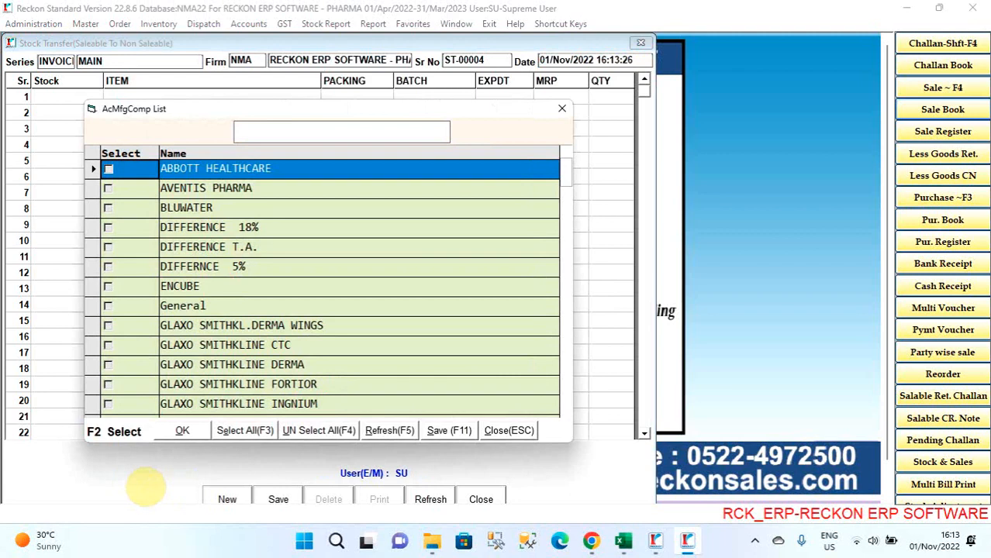
key(F3)
key(Return)
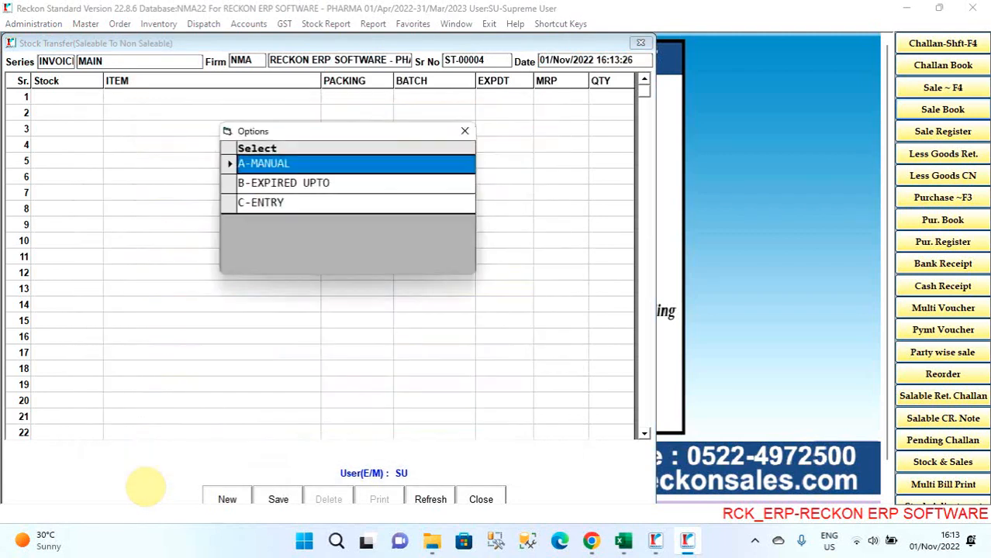
key(Down)
key(Return)
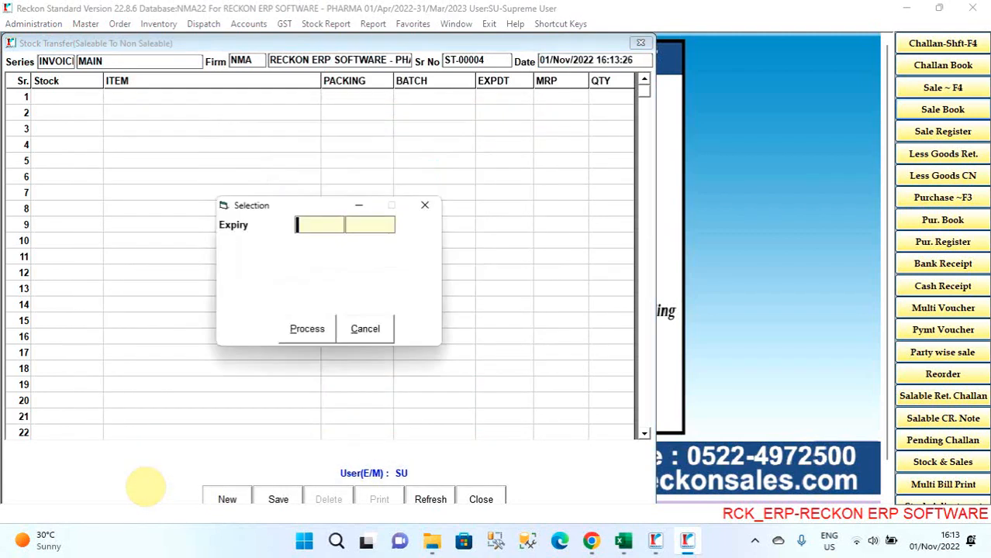
- Set the expiry limit to month 2 of 2023 and load the matching stock into the transfer
text(2)
key(Return)
text(2)
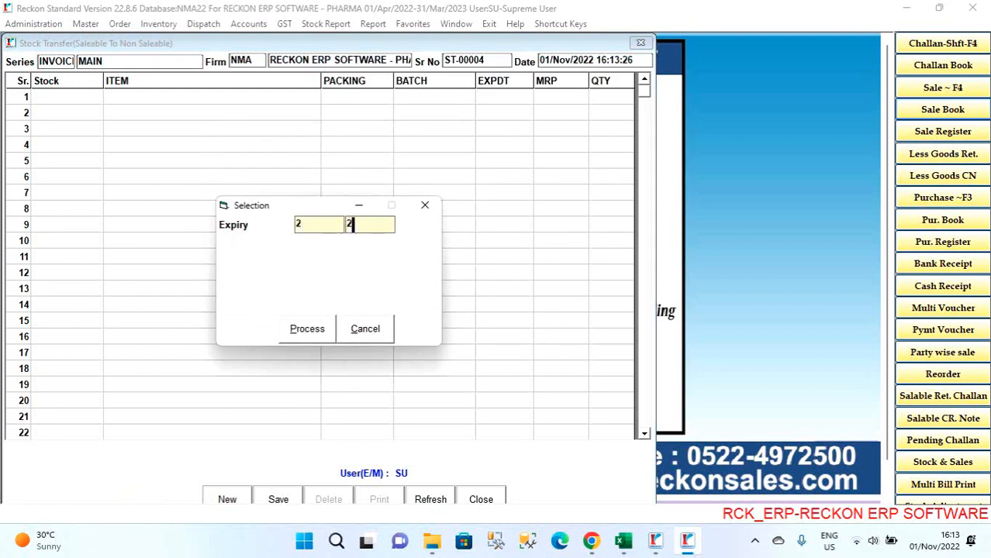
text(023)
key(Return)
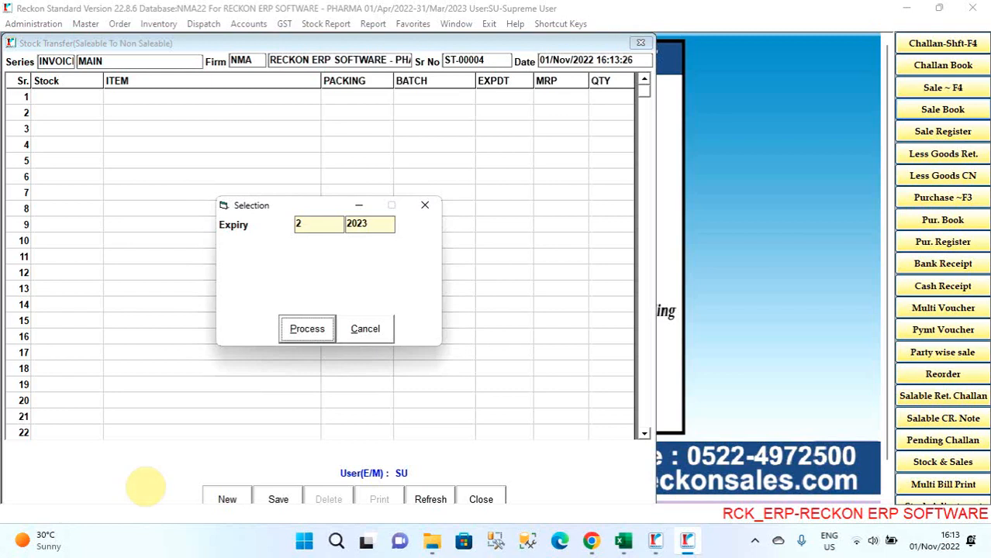
key(Return)
- Look through the loaded transfer items with their batches, expiry dates and quantities, and close the stock transfer
key(Return)
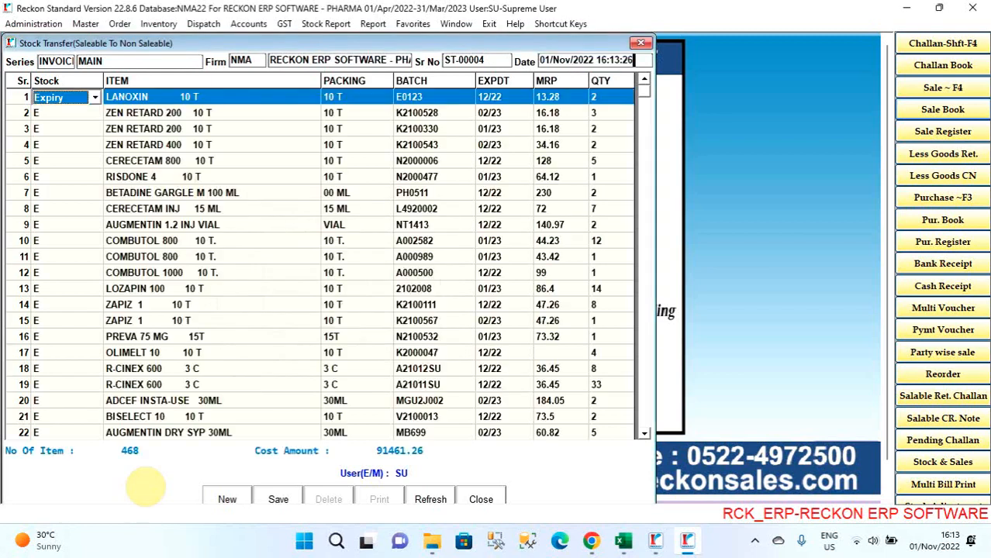
key(Down)
key(Down)
key(Down)
key(Down)
key(Down)
key(Down)
key(Down)
key(Down)
key(Down)
key(Down)
key(Return)
key(Down)
key(Down)
key(Down)
key(Down)
key(Down)
key(Down)
key(Down)
key(Down)
key(Down)
key(Down)
key(Down)
key(Down)
key(Down)
key(Down)
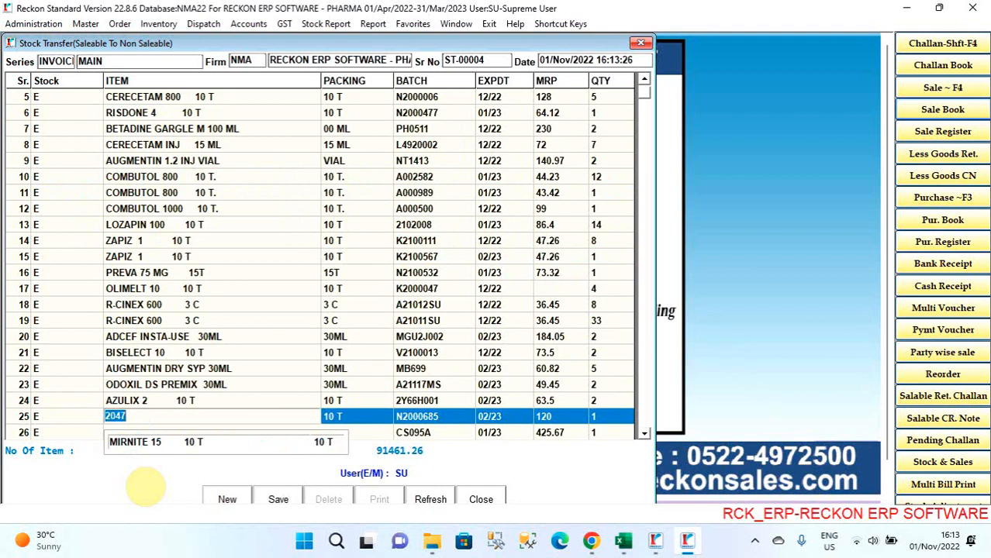
key(Down)
key(Down)
key(Down)
key(Down)
key(Left)
key(Left)
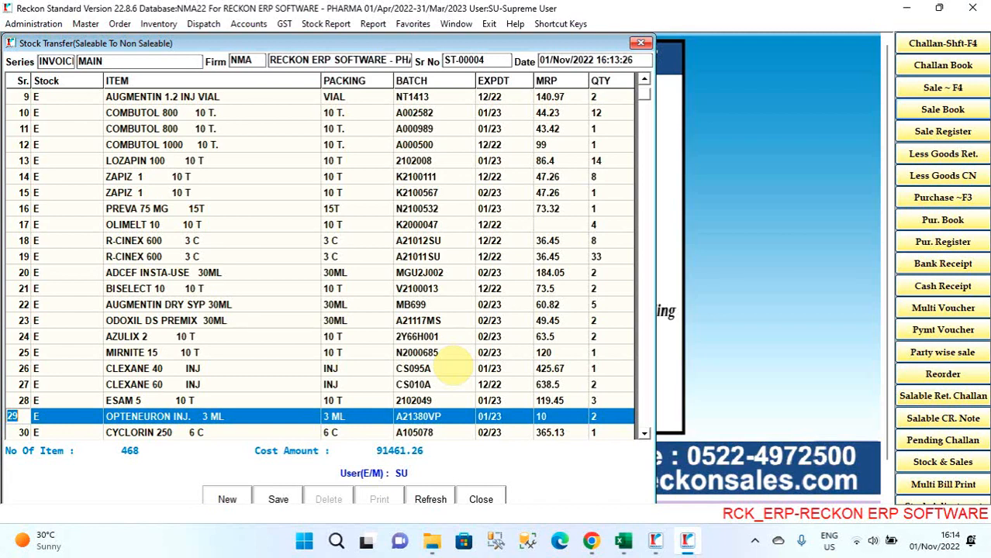
key(Escape)
key(Left)
key(Return)
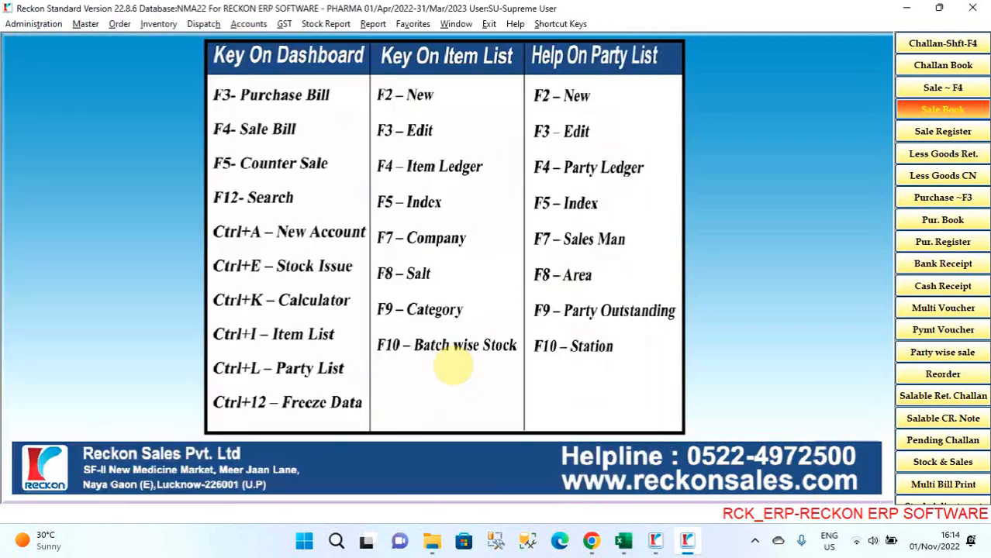
- Open the Stock Report with the Period date selection from the inventory reports
key(alt+h)
key(Left)
key(Down)
key(Down)
key(Down)
key(Down)
key(Down)
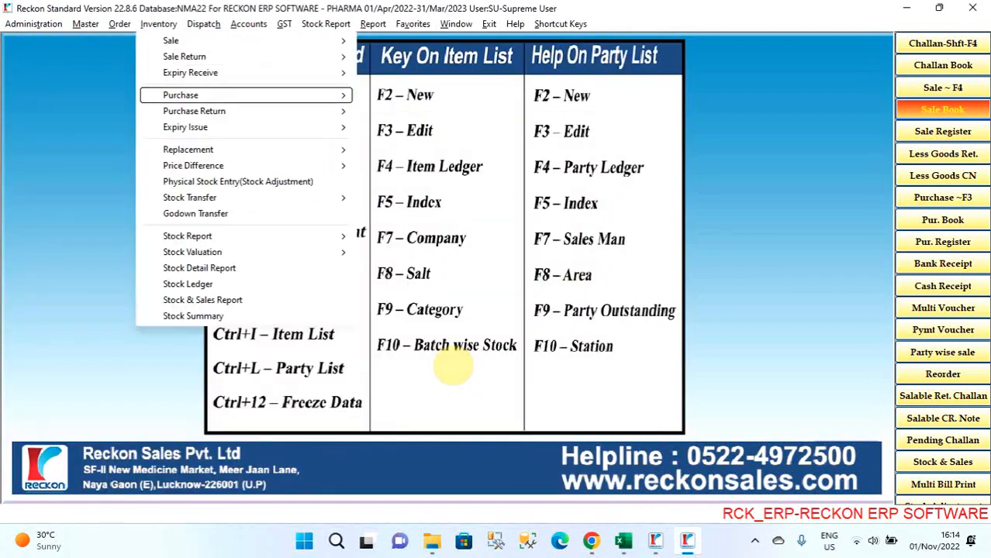
key(Down)
key(Down)
key(Down)
key(Down)
key(Down)
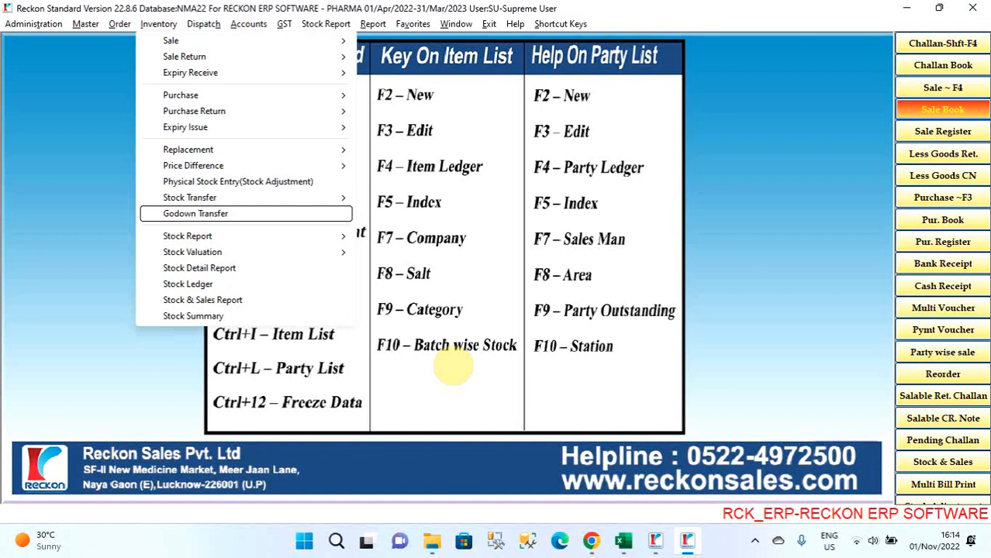
key(Down)
key(Down)
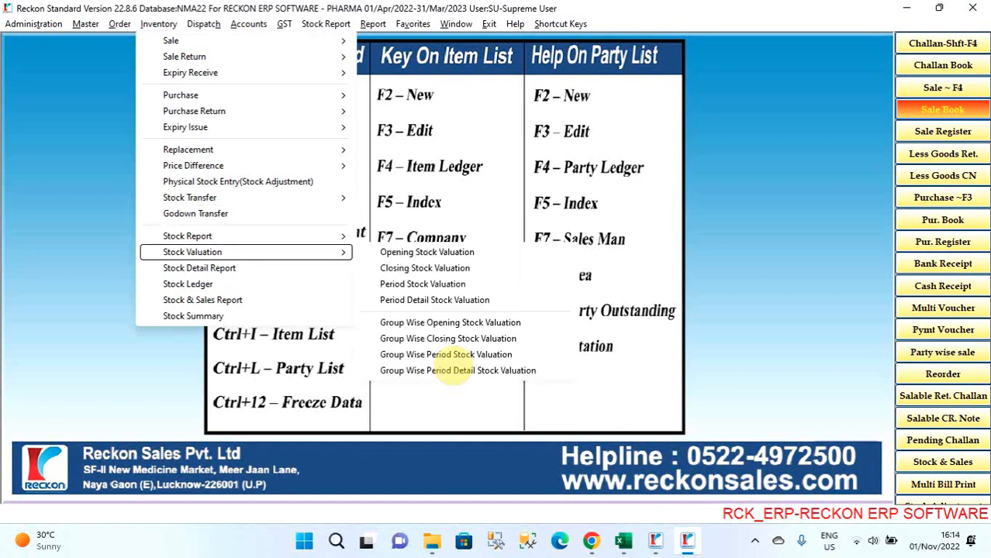
key(Return)
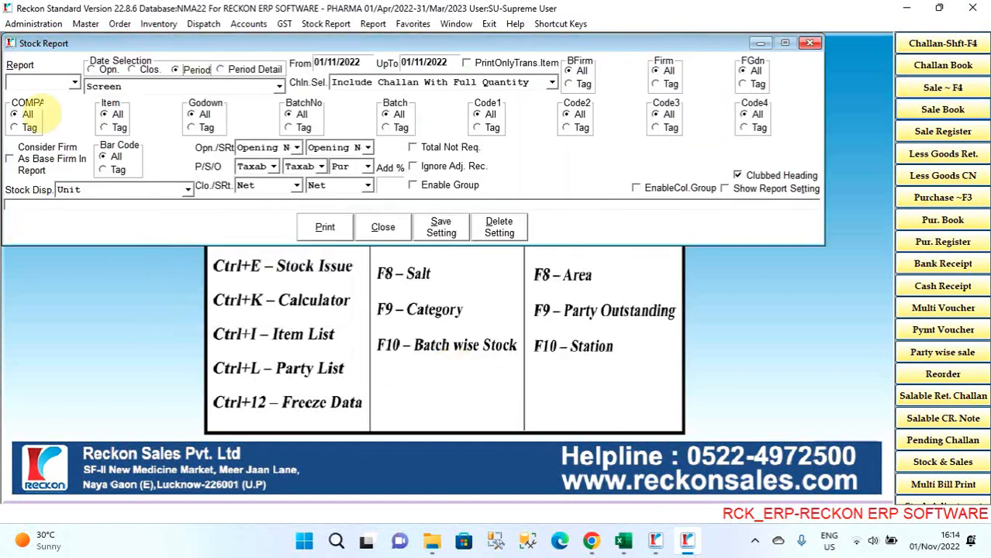
- Load the saved INT report setup in the Stock Report and close the report
click(74, 83)
click(44, 107)
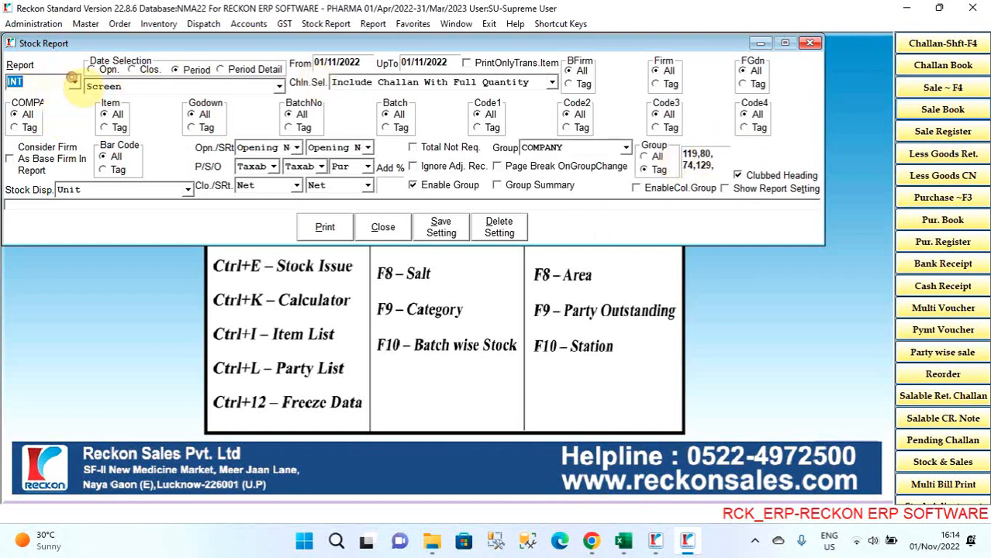
click(383, 227)
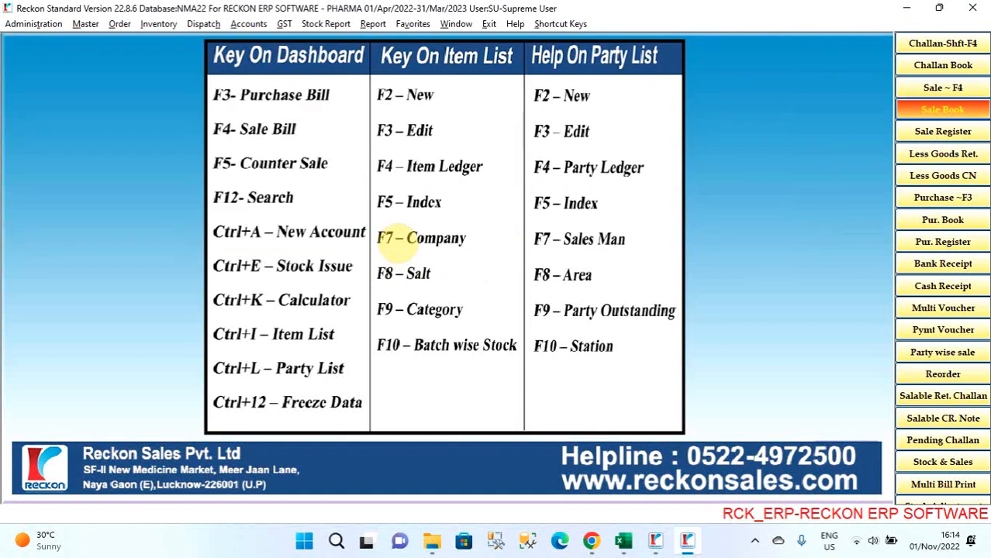
- Look through the GST functions and bring up the list of available GST registers
key(alt+g)
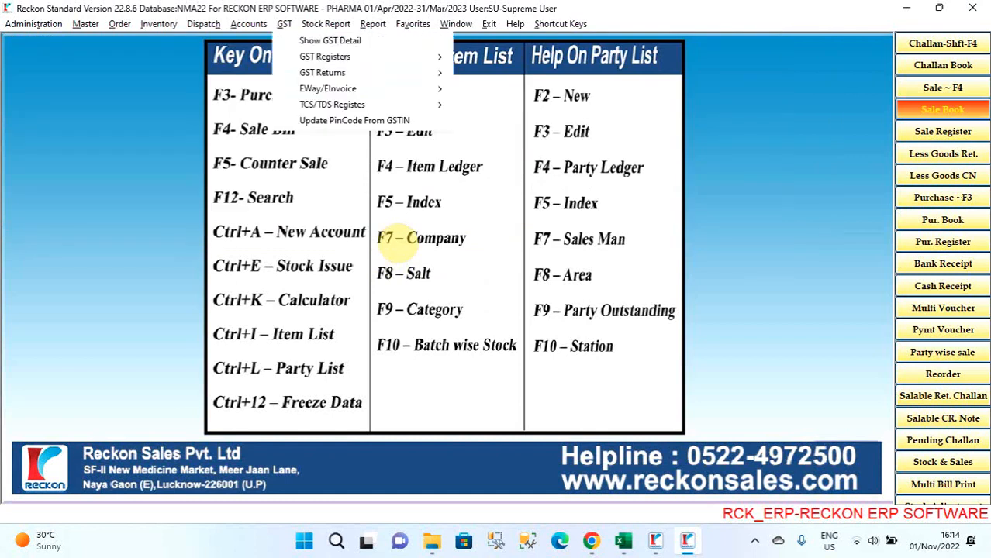
key(Right)
key(Right)
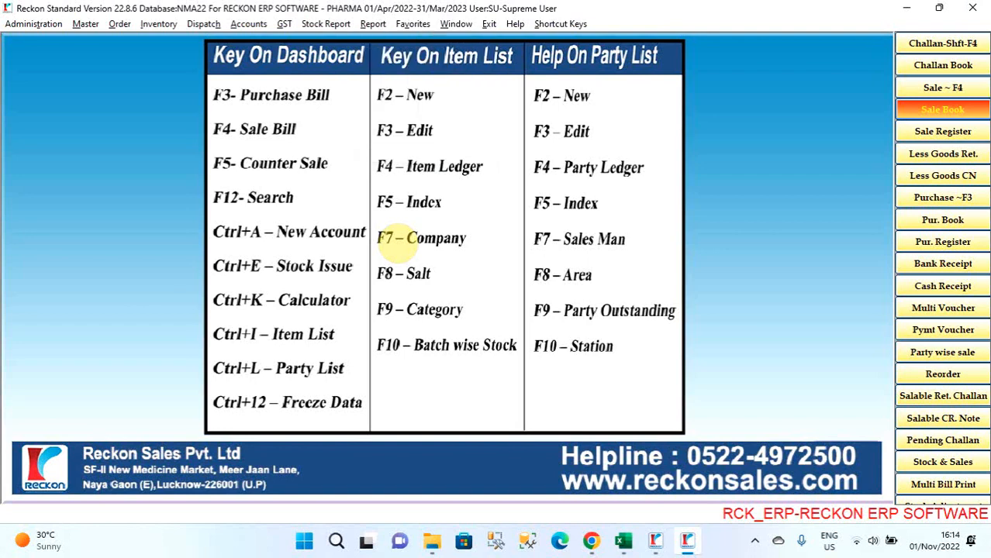
key(alt+g)
key(Down)
key(Down)
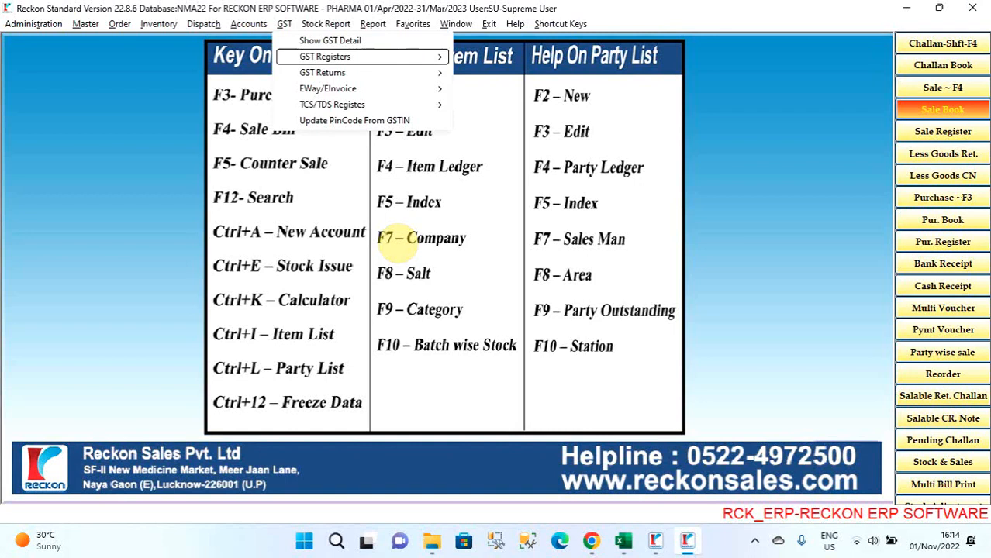
key(Right)
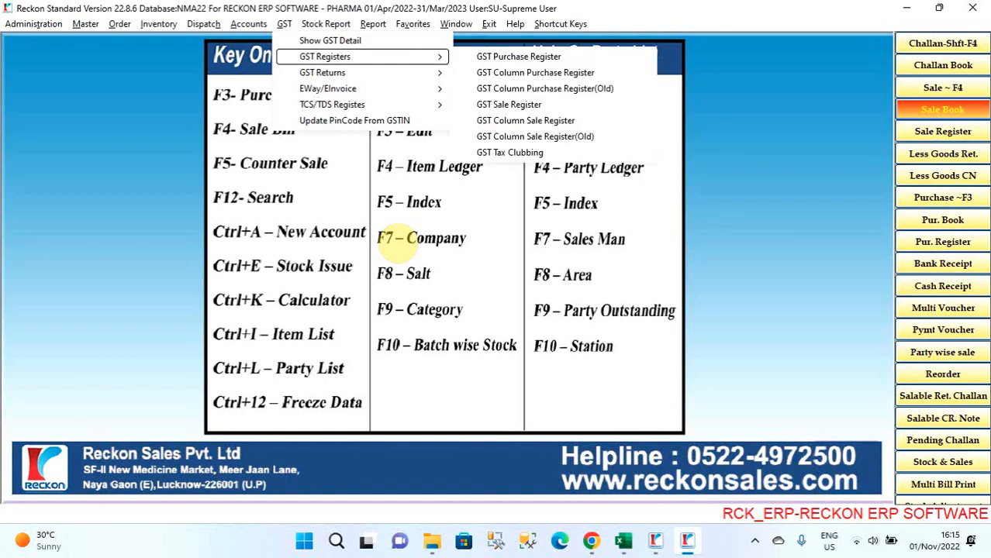
- Look through the available GST returns and open the GSTR-1 return
key(Left)
key(Down)
key(Right)
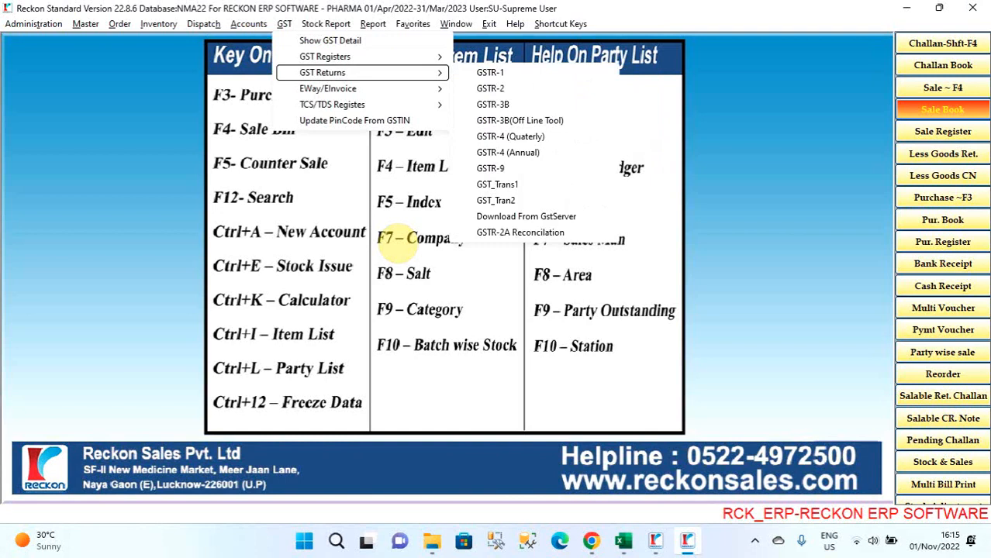
key(Down)
key(Down)
key(Down)
key(Down)
key(Down)
key(Down)
key(Down)
key(Down)
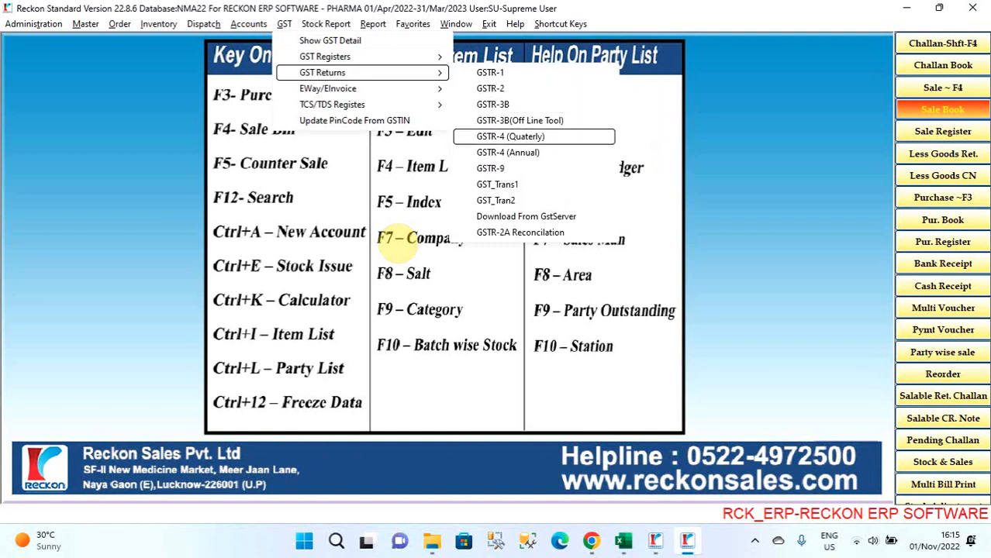
key(Down)
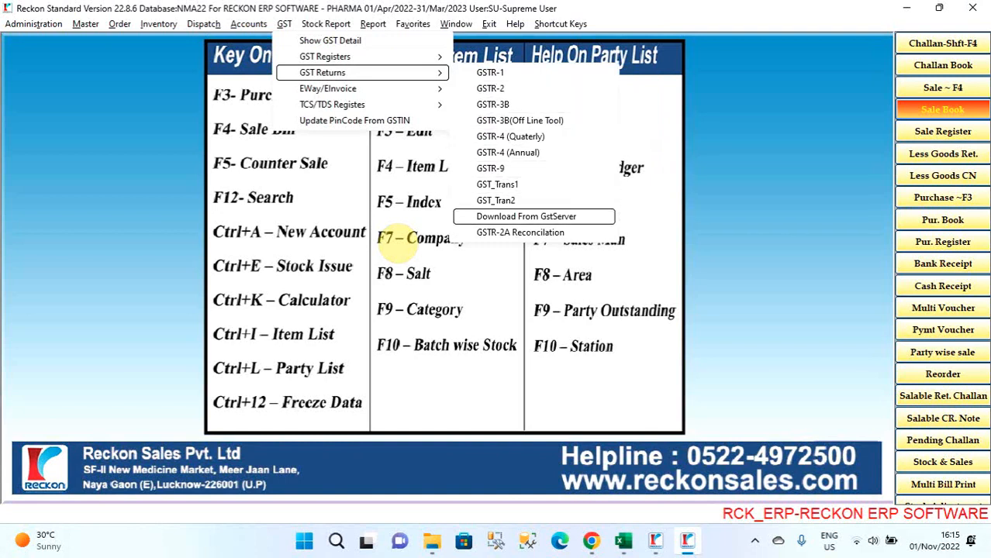
key(Down)
key(Up)
key(Up)
key(Up)
key(Up)
key(Up)
key(Up)
key(Up)
key(Up)
key(Up)
key(Up)
key(Return)
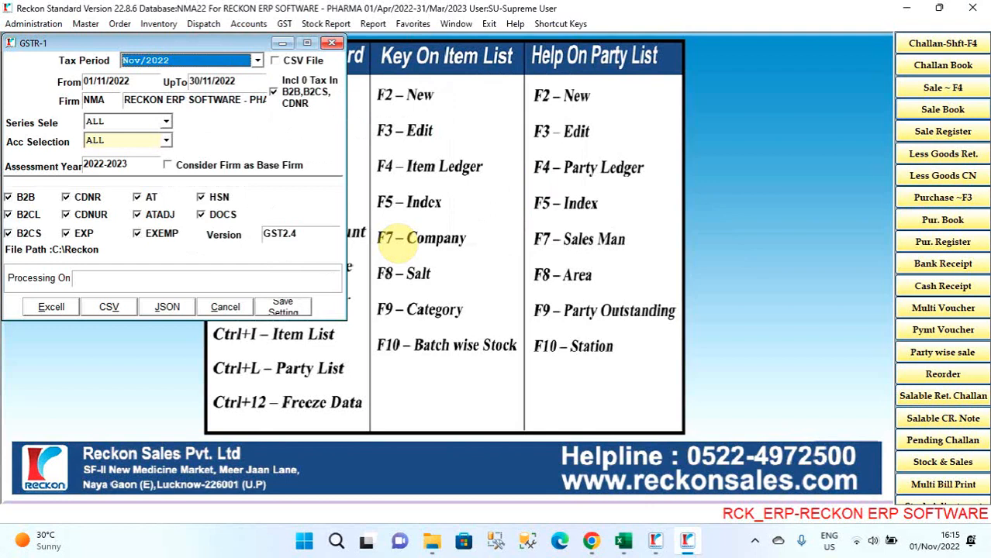
- Set the GSTR-1 tax period to Qtr1 and close the return form
click(257, 61)
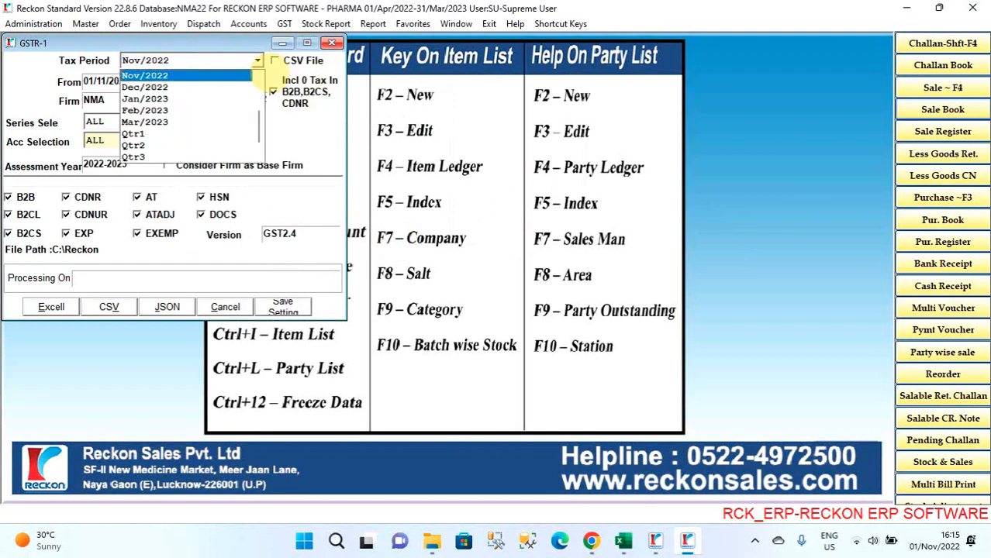
scroll(233, 135, down, 1)
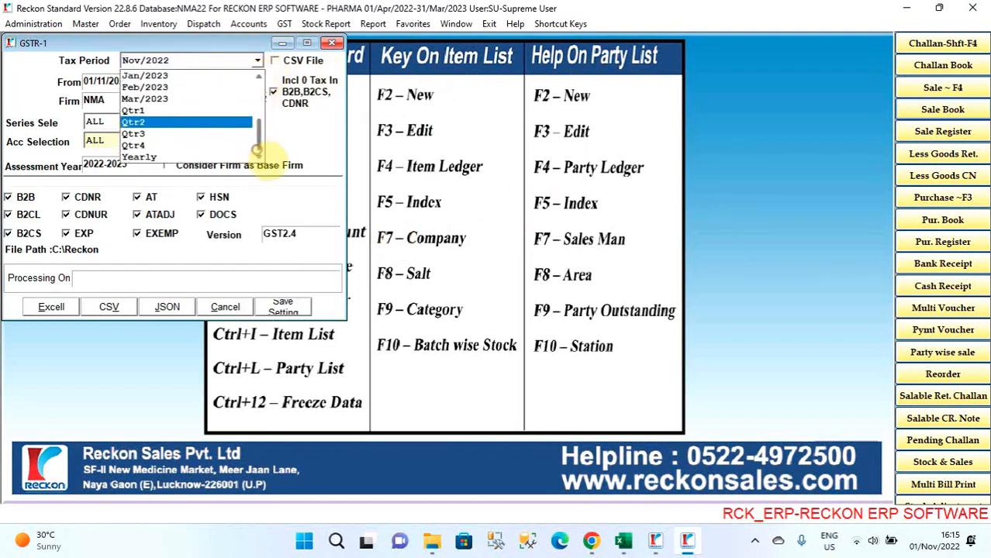
click(204, 111)
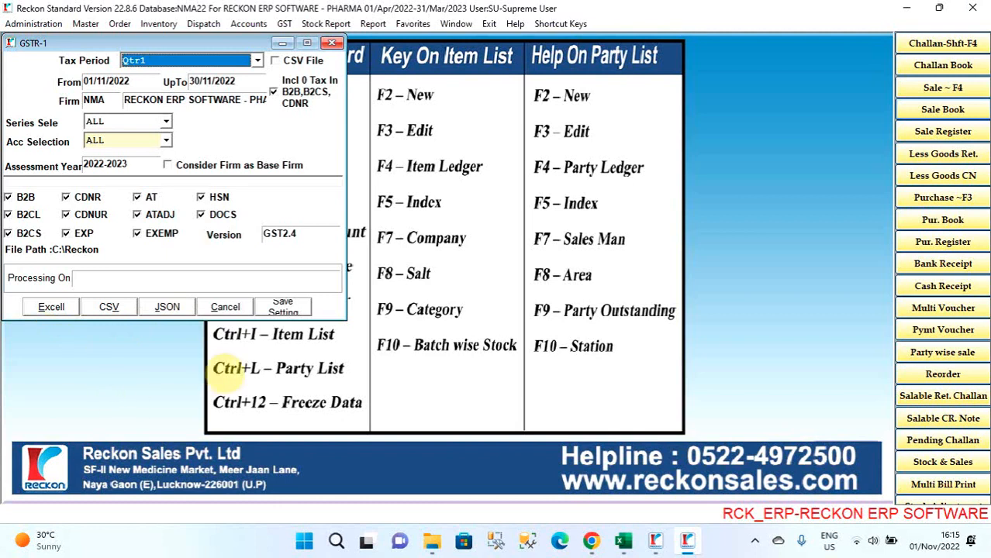
key(Escape)
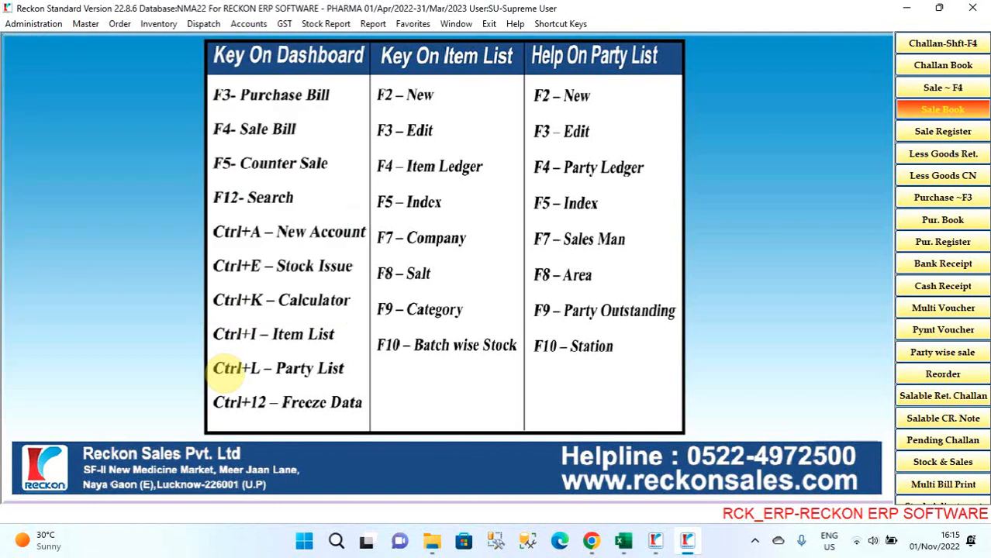
- Look through the e-way bill and e-invoice functions and open EInvoice Upload
key(alt+g)
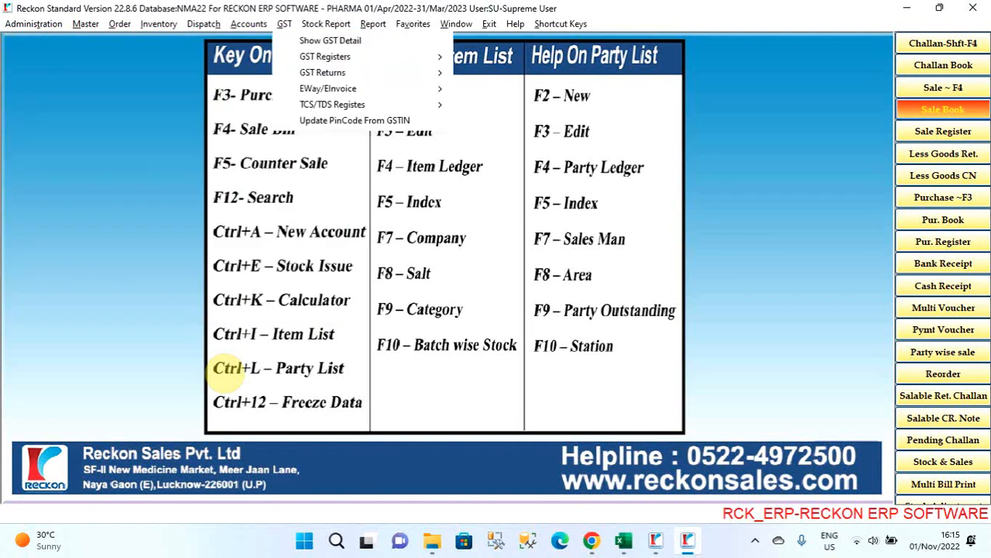
key(Down)
key(Down)
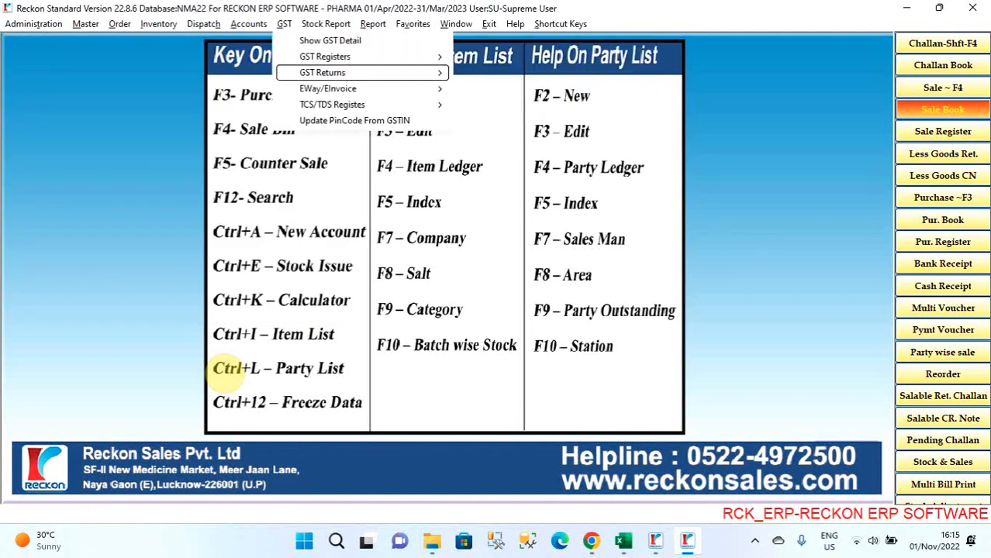
key(Down)
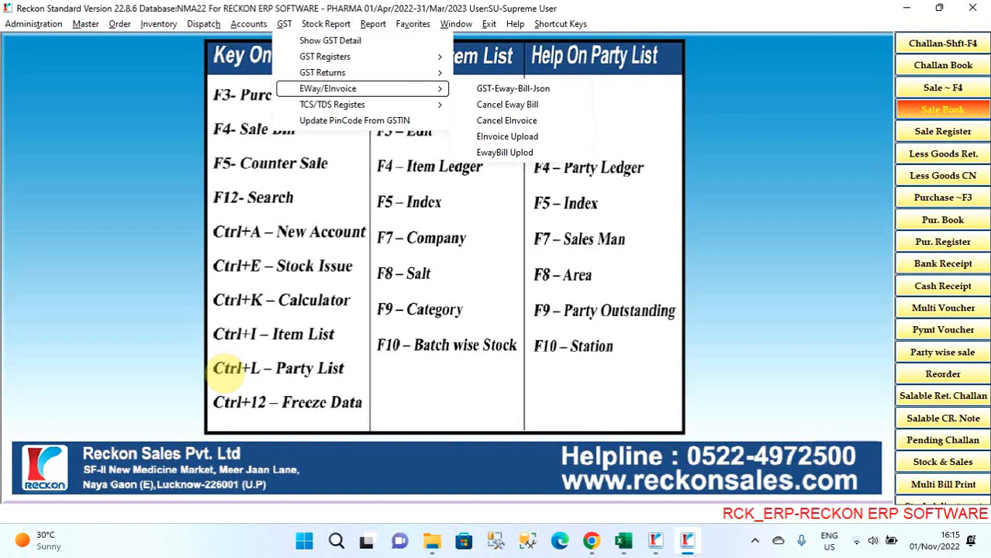
key(Down)
key(Down)
key(Down)
key(Down)
key(Return)
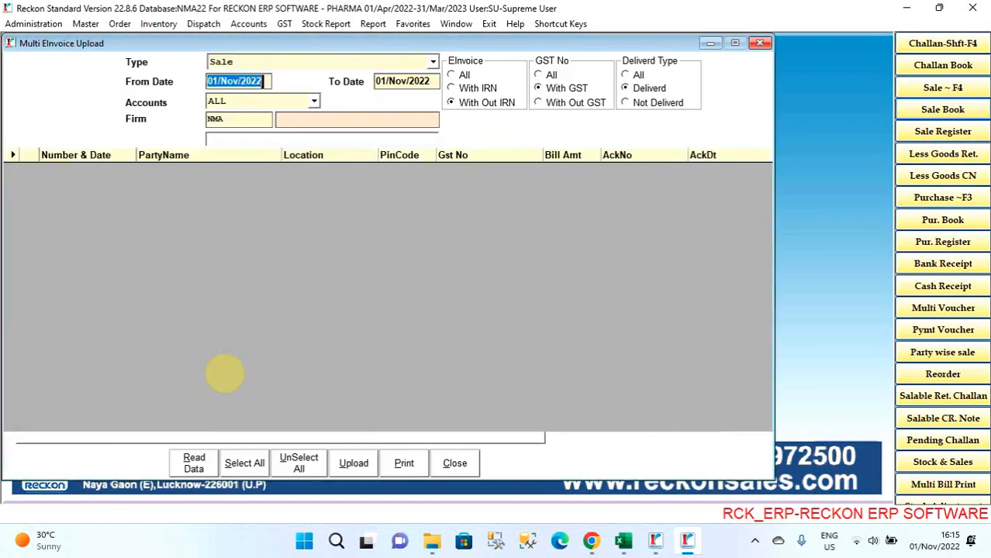
- Set both the From Date and To Date of the e-invoice upload to 01/Oct/2022
text(01)
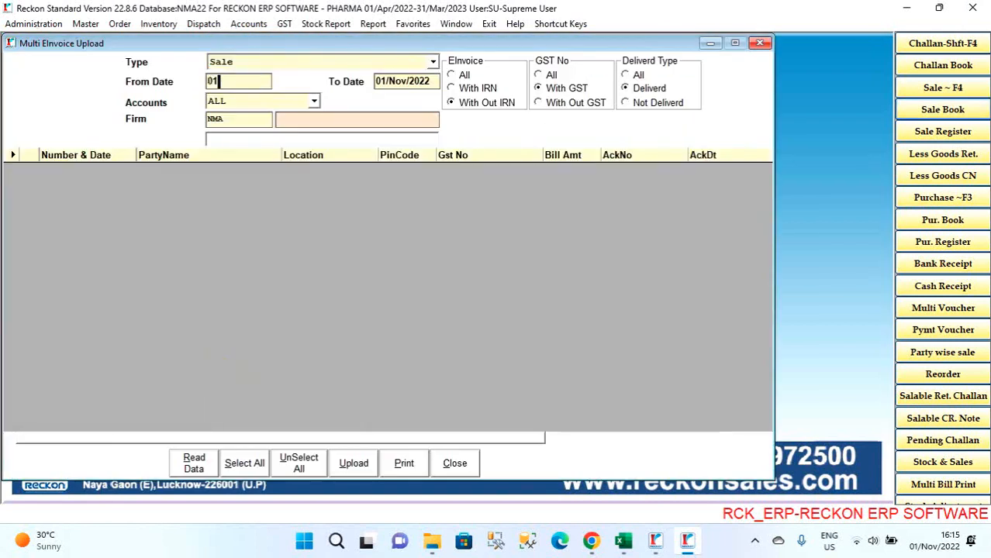
text(.10)
key(Return)
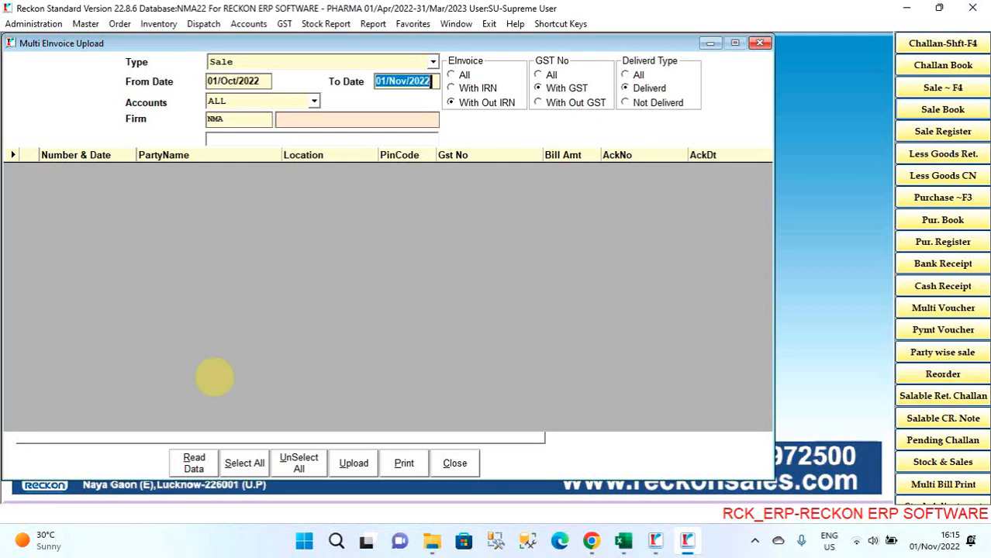
text(1)
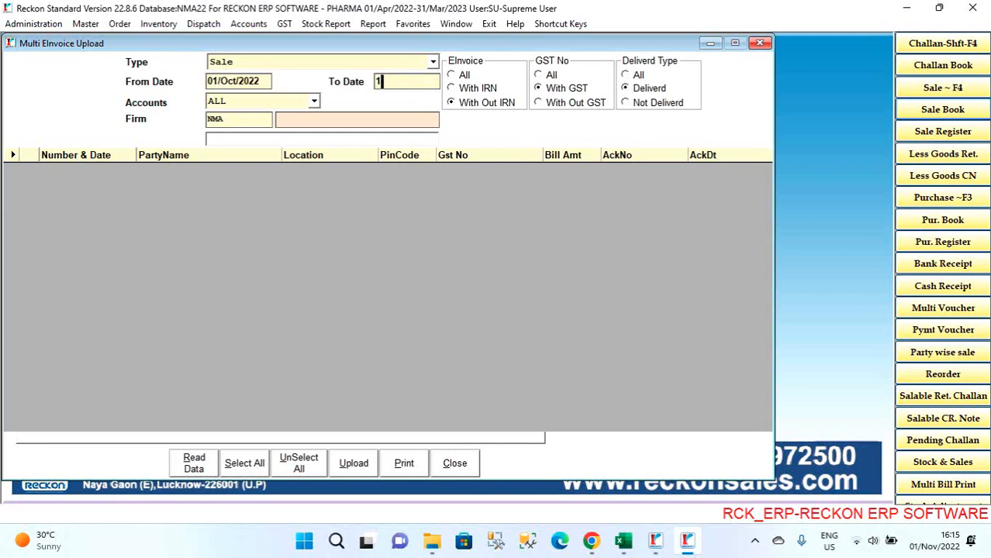
text(-10-22)
key(Return)
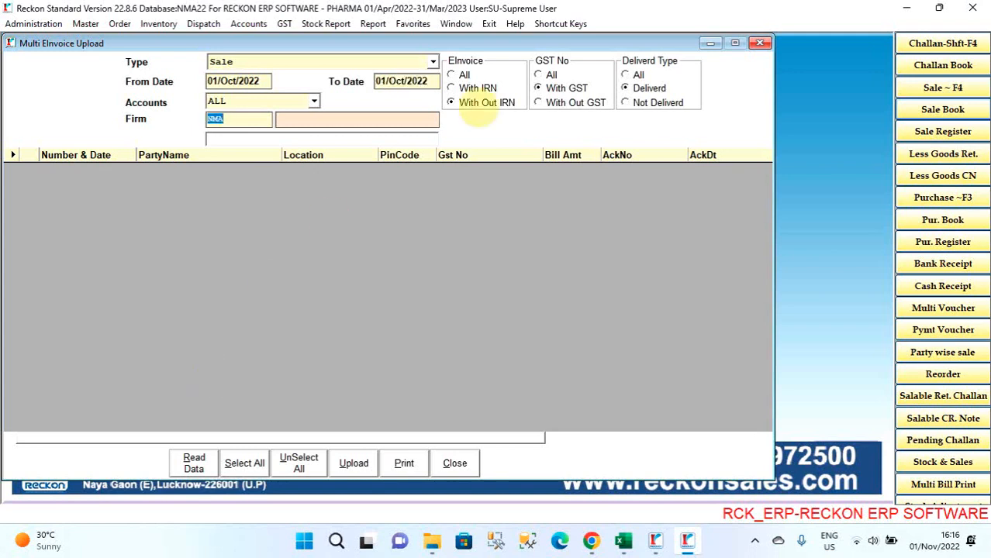
- Restrict the e-invoice upload to sale bills with IRN and all delivery types, and read the data
click(469, 87)
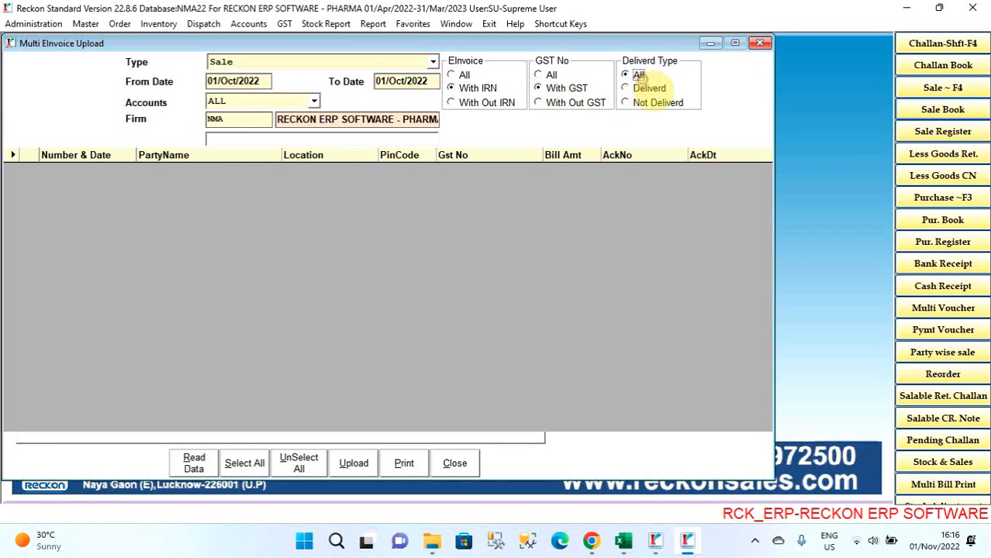
click(634, 74)
click(194, 463)
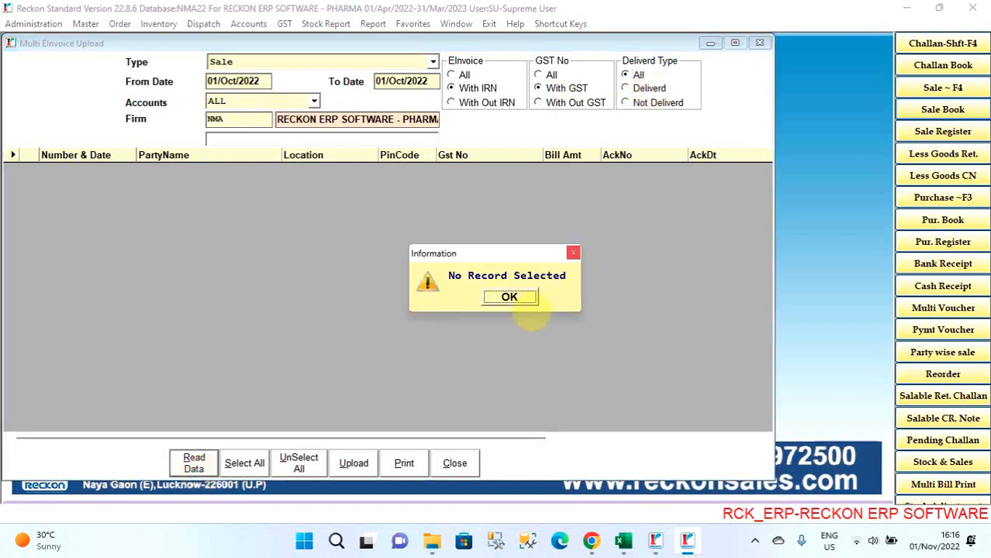
click(510, 297)
- Set both period dates to 10/Oct/2022 and read the sale bills with IRN
click(264, 80)
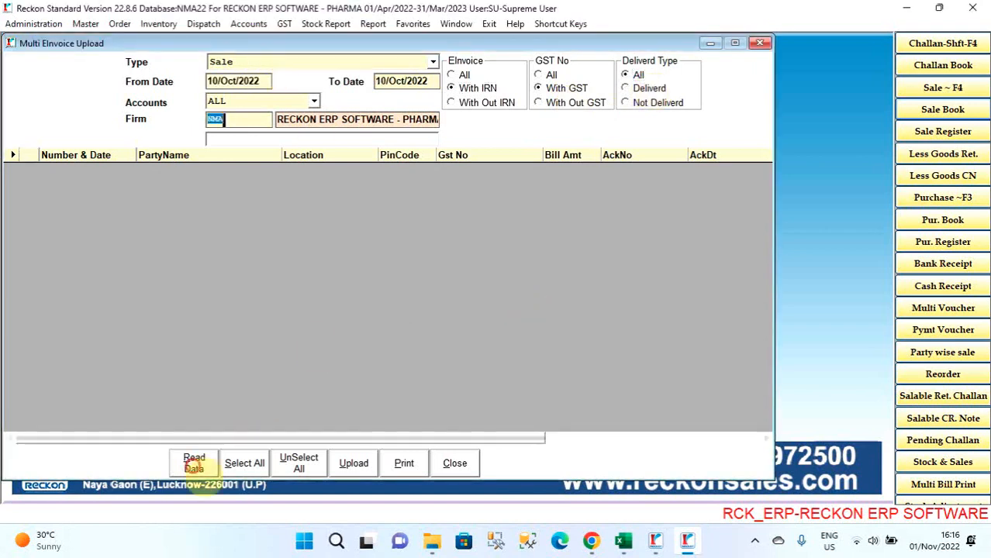
click(199, 467)
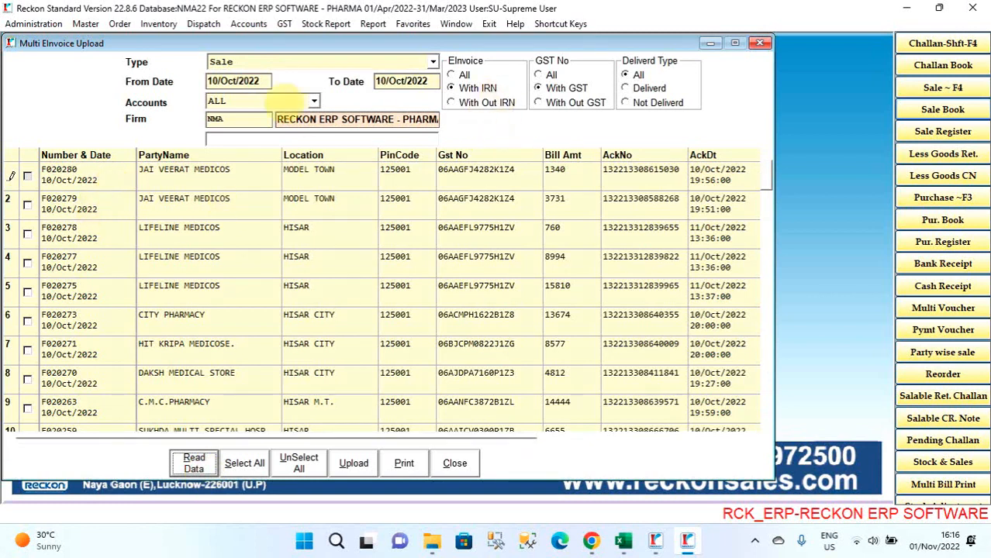
- Read the sale bills without IRN for parties with a GST number, and again for parties without one
click(475, 102)
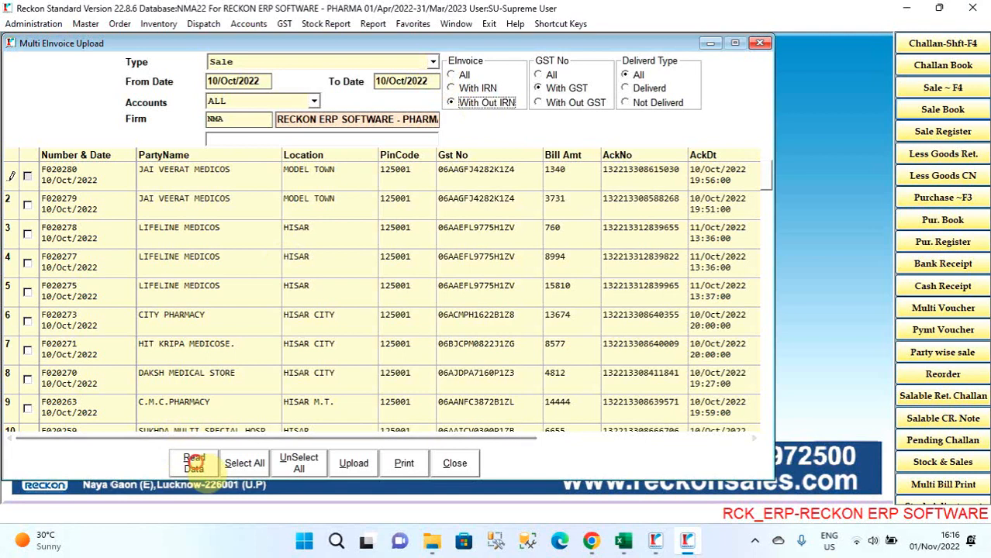
click(196, 463)
click(509, 297)
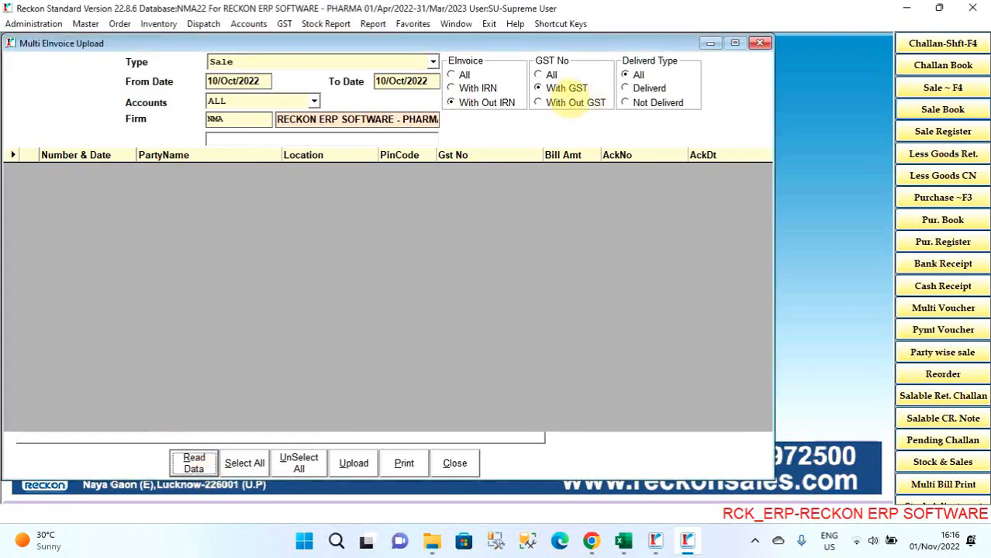
click(566, 102)
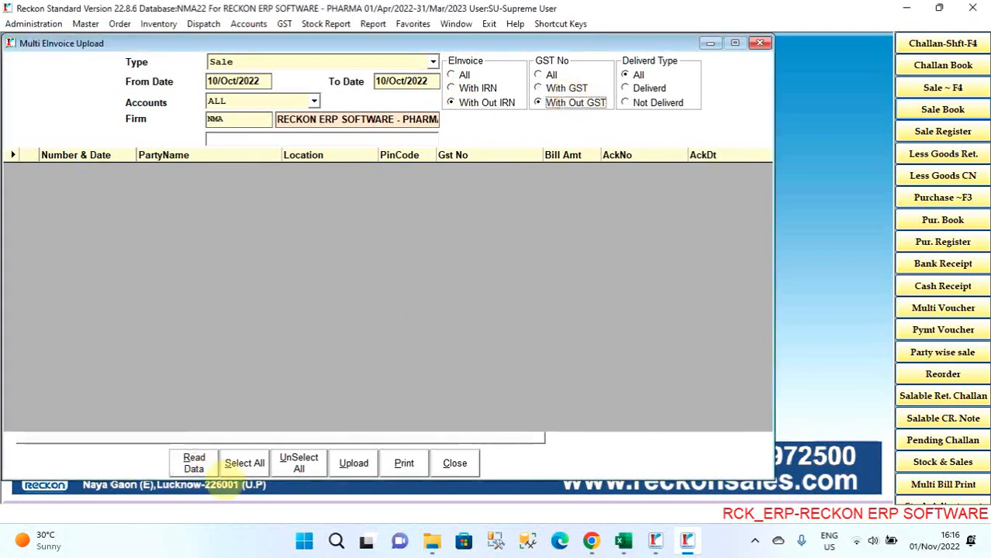
click(198, 462)
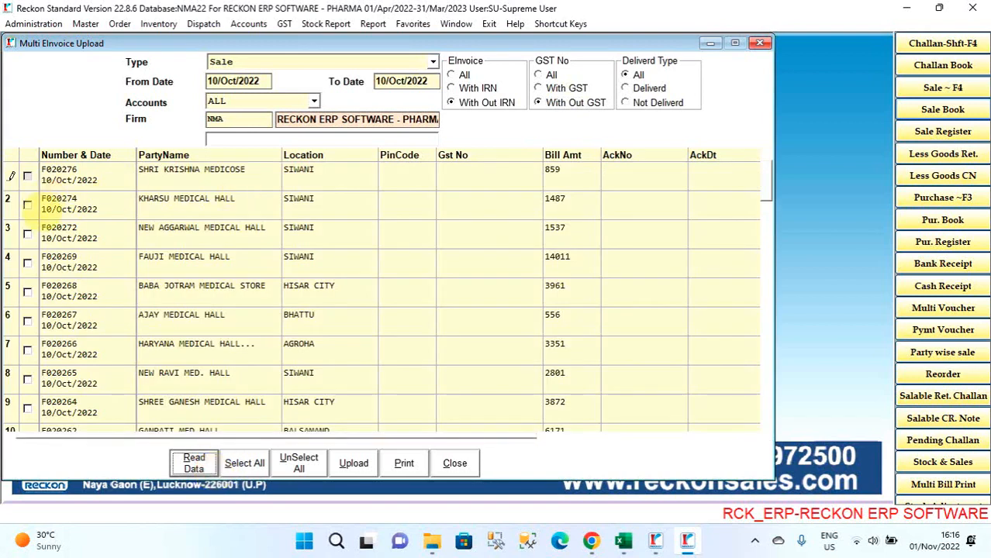
- Select the second, third and fourth listed bills and close the e-invoice upload without uploading them
click(27, 204)
click(27, 233)
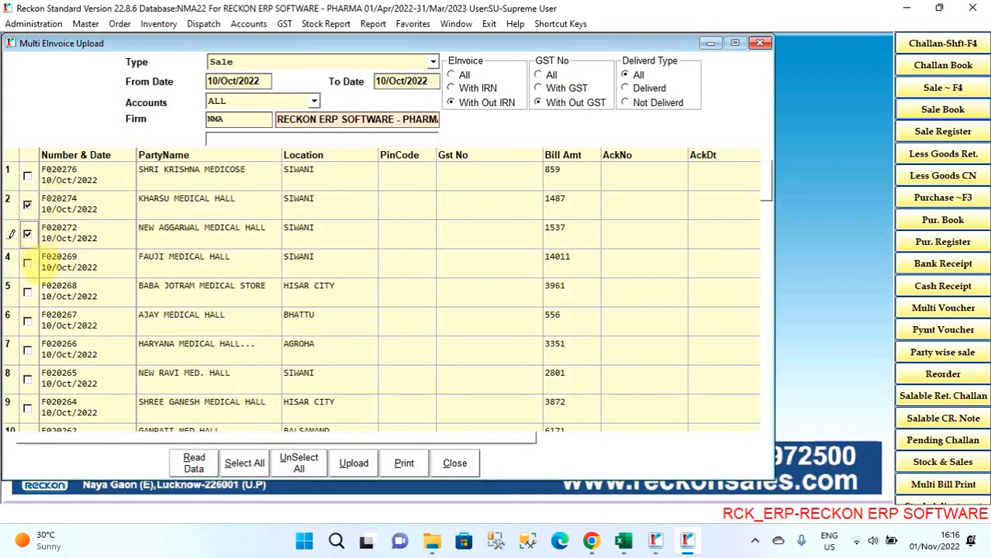
click(27, 263)
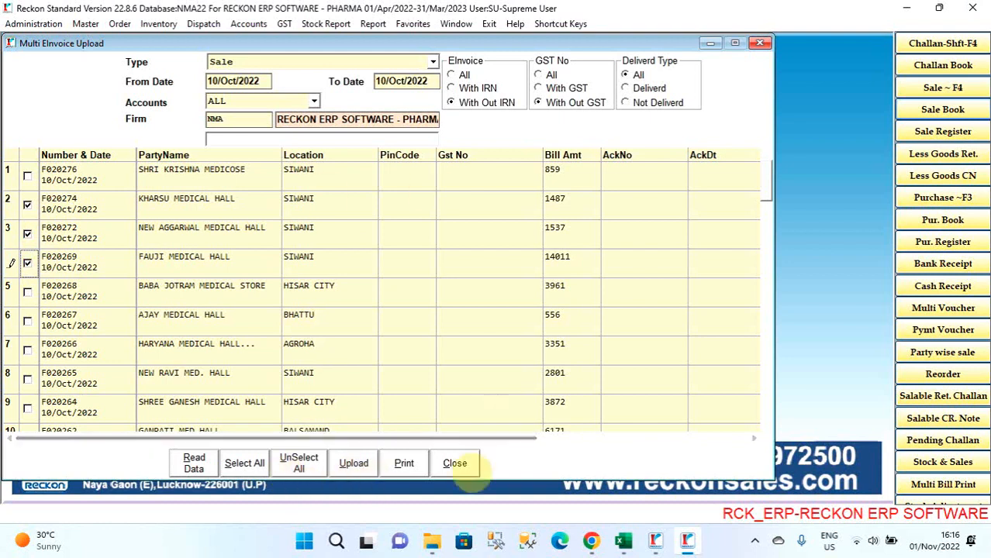
click(457, 466)
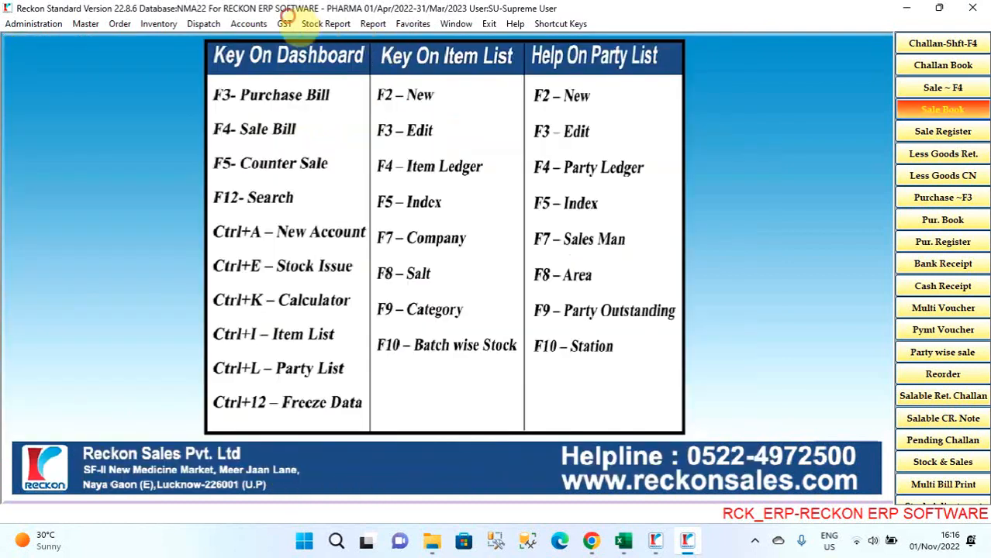
- Open the EWayBill upload from the GST functions, view its filters and close it
click(284, 24)
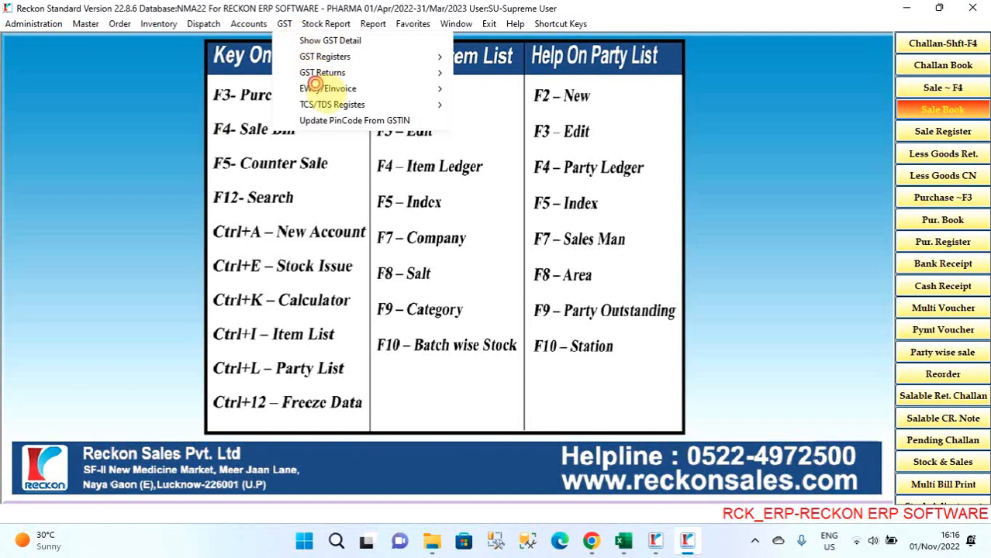
mouse_move(328, 88)
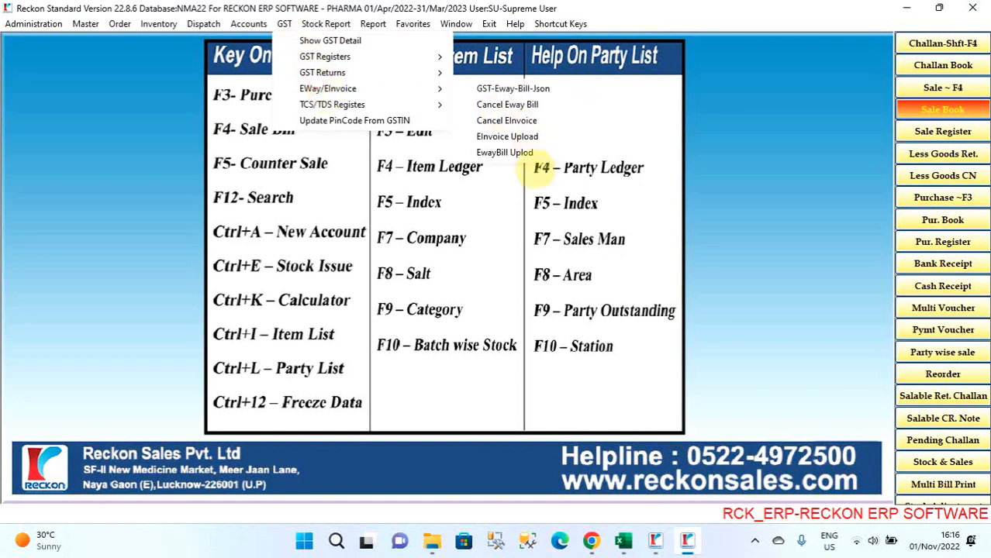
click(526, 153)
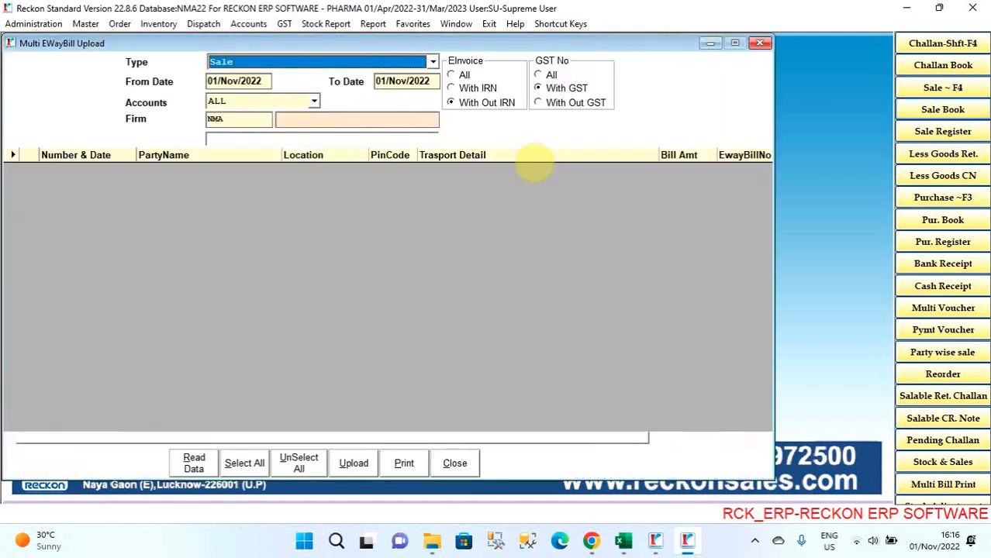
click(760, 42)
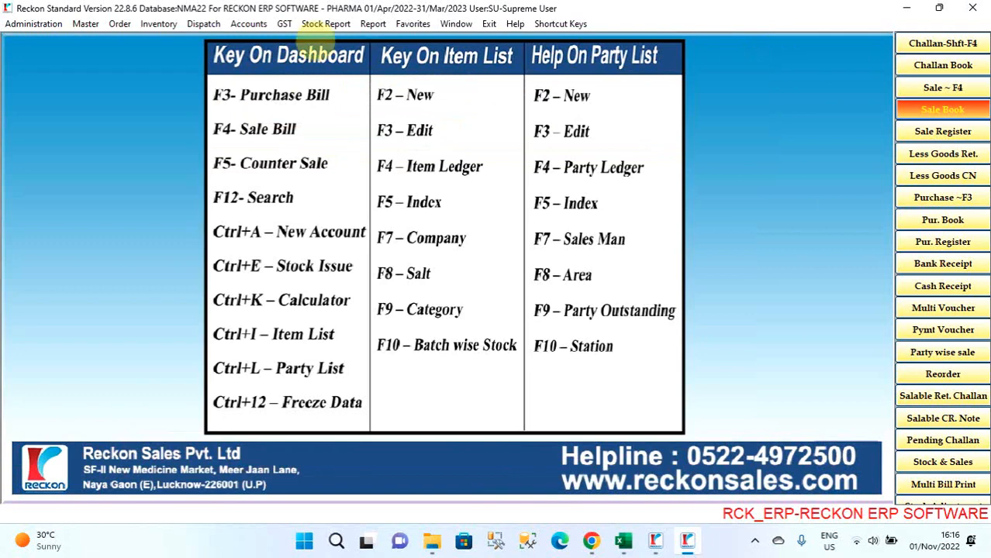
- Look through the e-way/e-invoice functions, the stock reports and the list of accounts reports
click(285, 23)
mouse_move(345, 89)
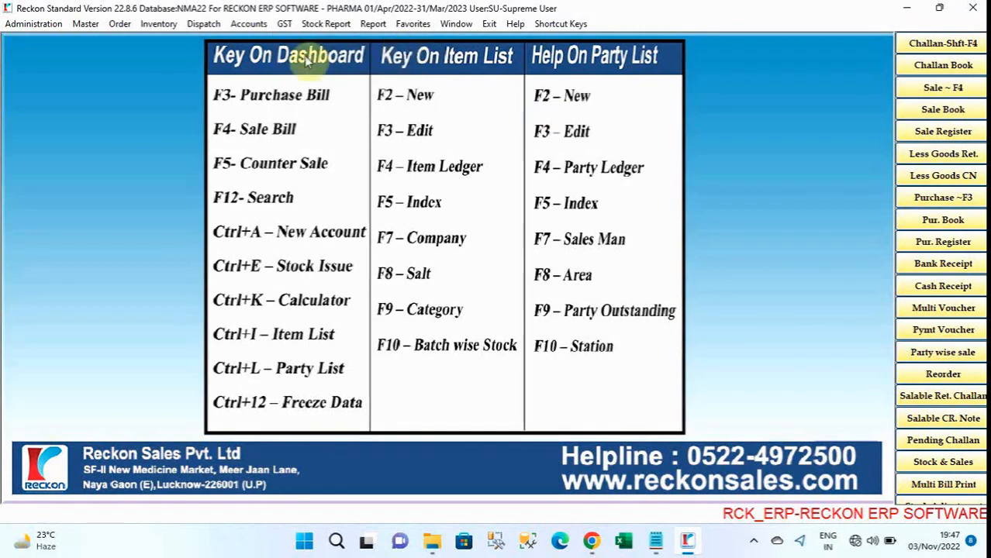
click(320, 25)
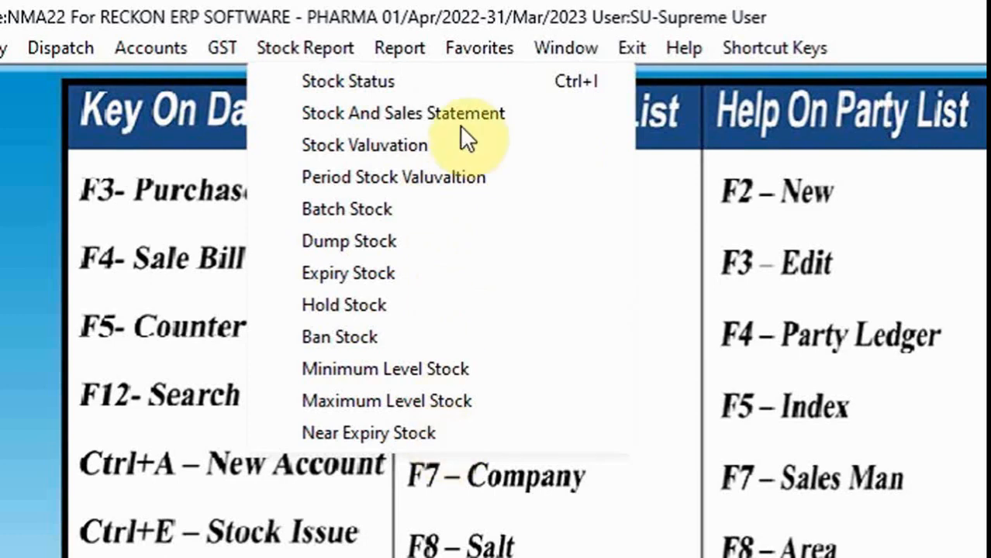
mouse_move(398, 47)
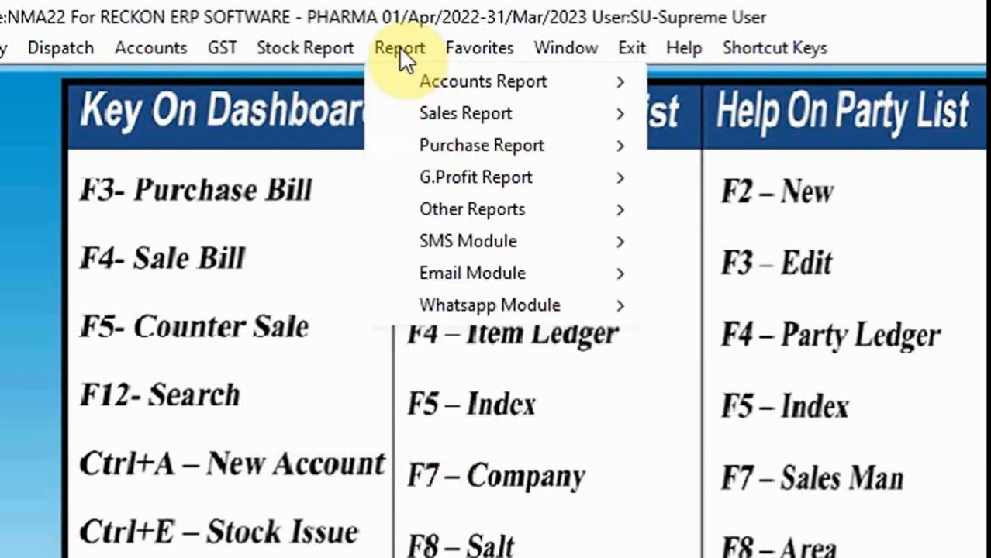
mouse_move(438, 87)
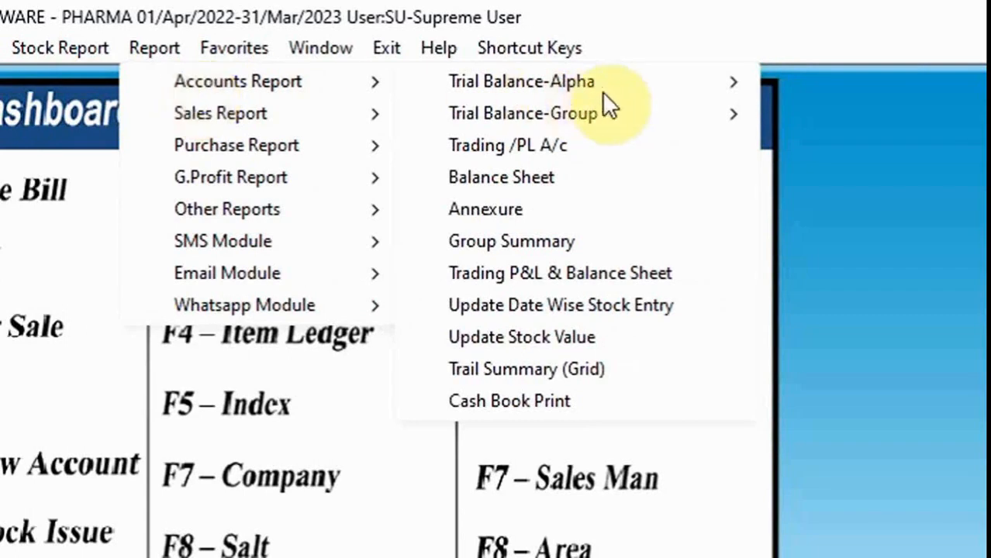
- Open the COMPANY Wise Sale Summary, show its report settings and close it without printing
mouse_move(661, 113)
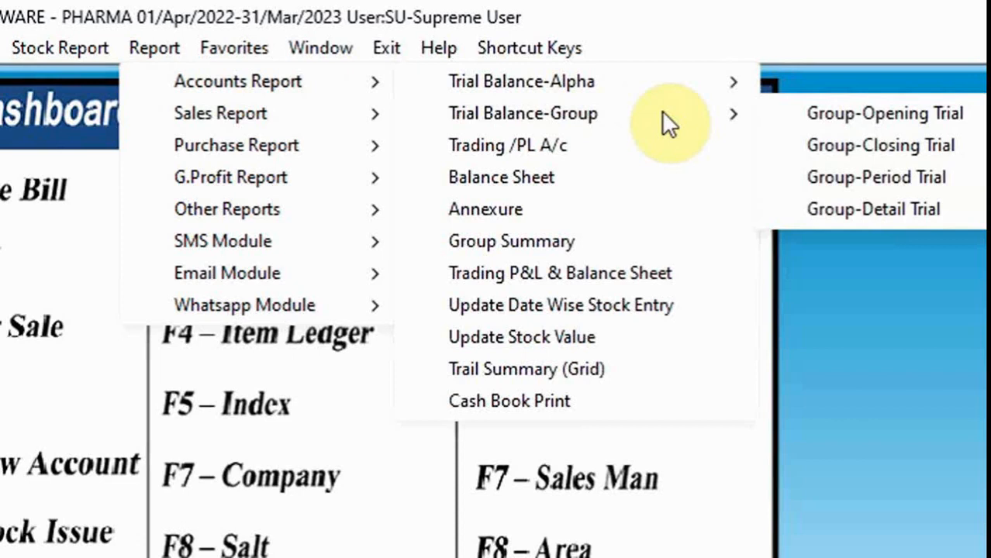
mouse_move(286, 116)
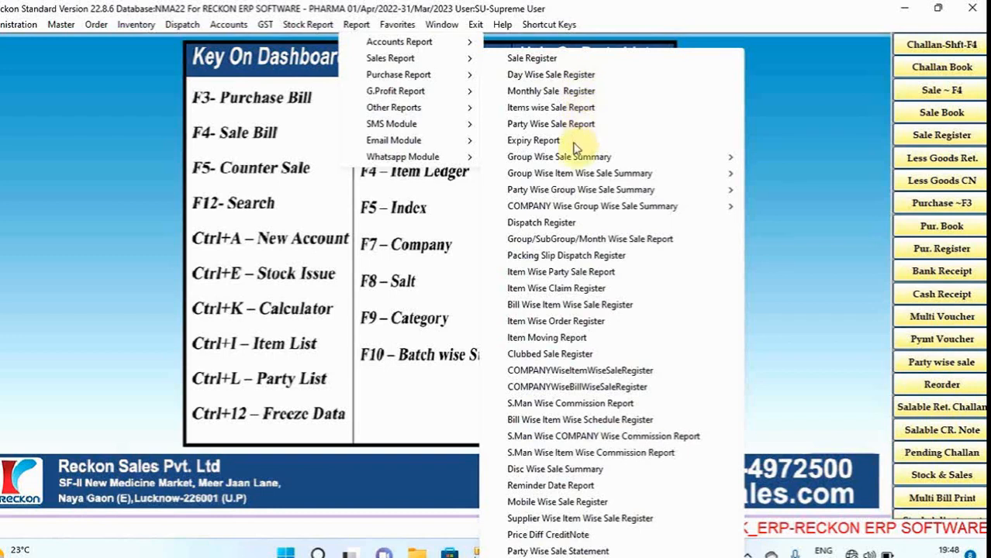
mouse_move(579, 158)
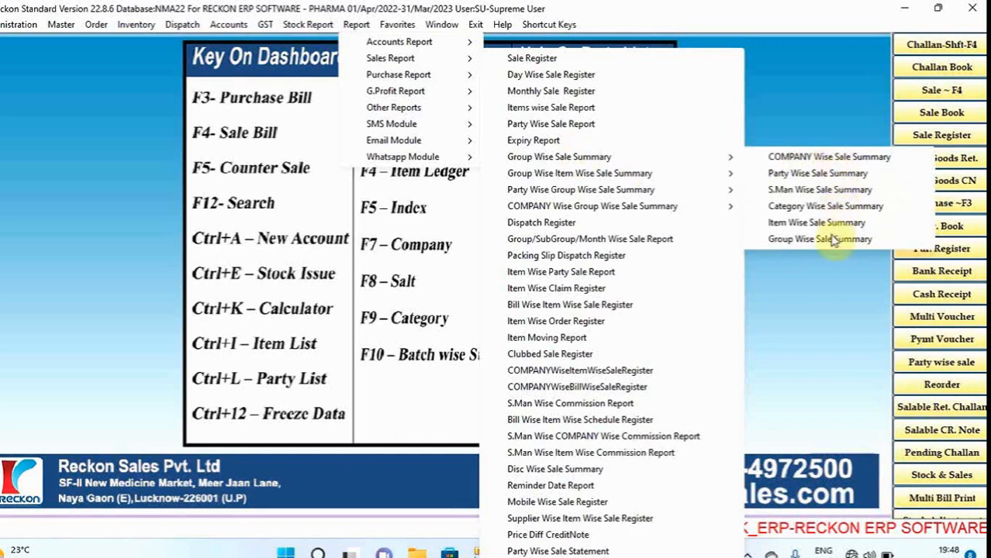
click(767, 157)
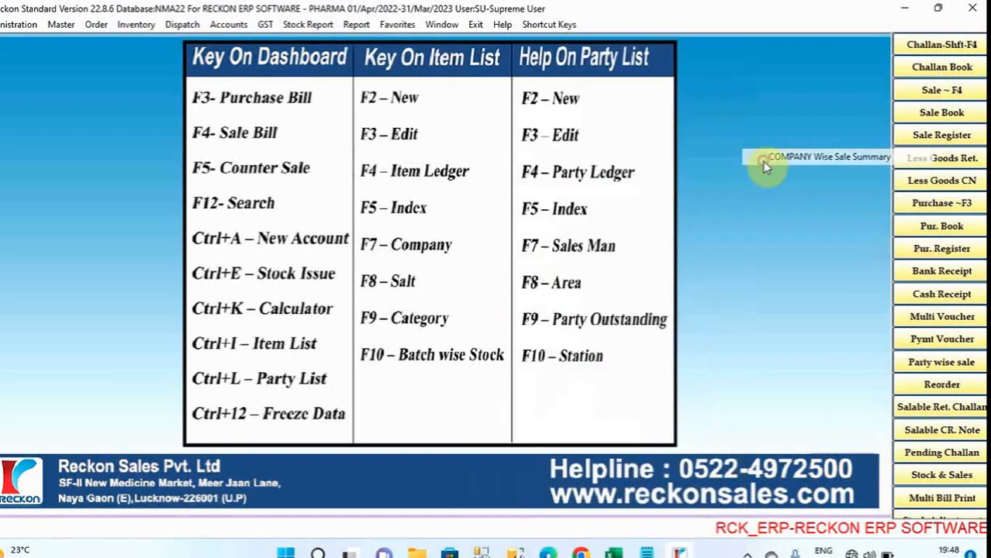
click(375, 221)
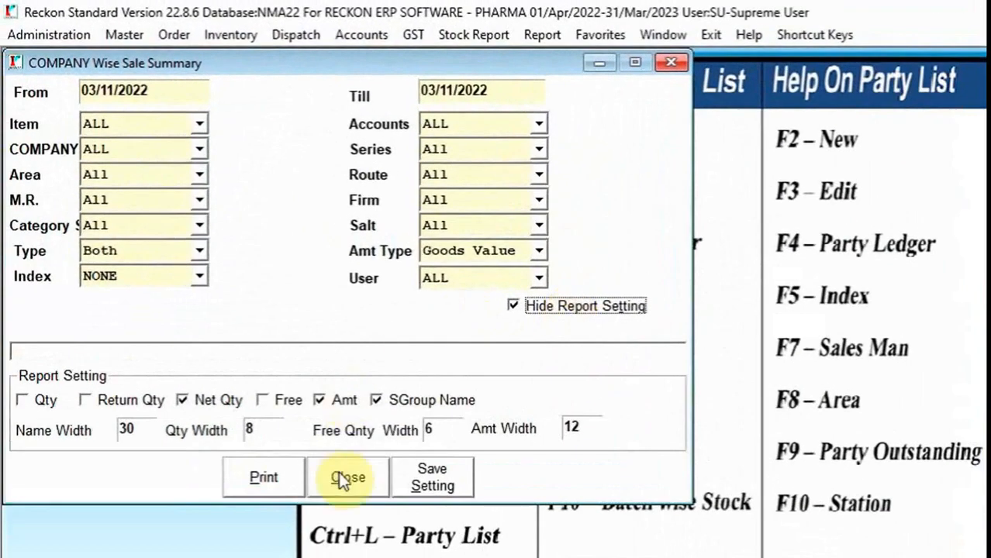
click(341, 478)
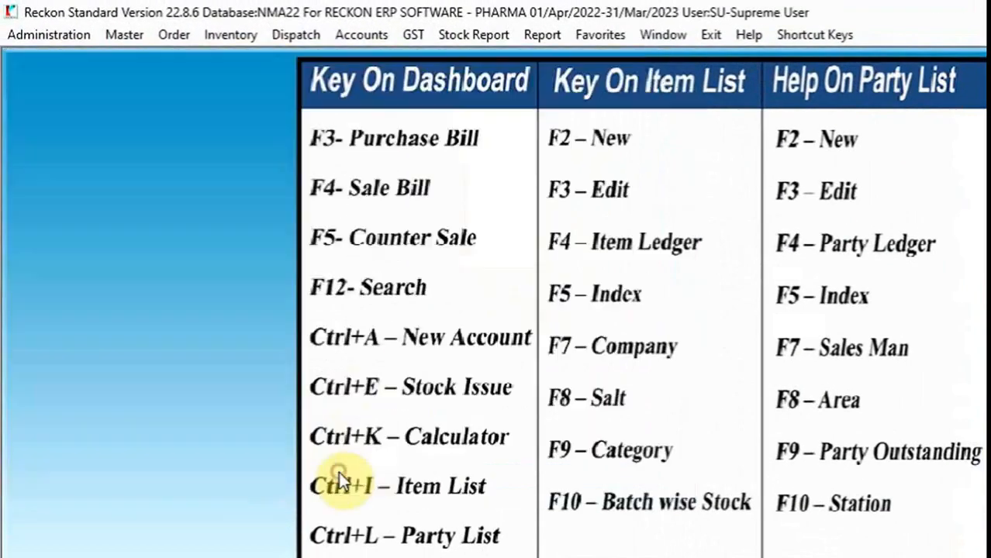
- Open the Group/SubGroup/Month Wise Sale Report and view its Report Column and Group choices without changing them
click(542, 35)
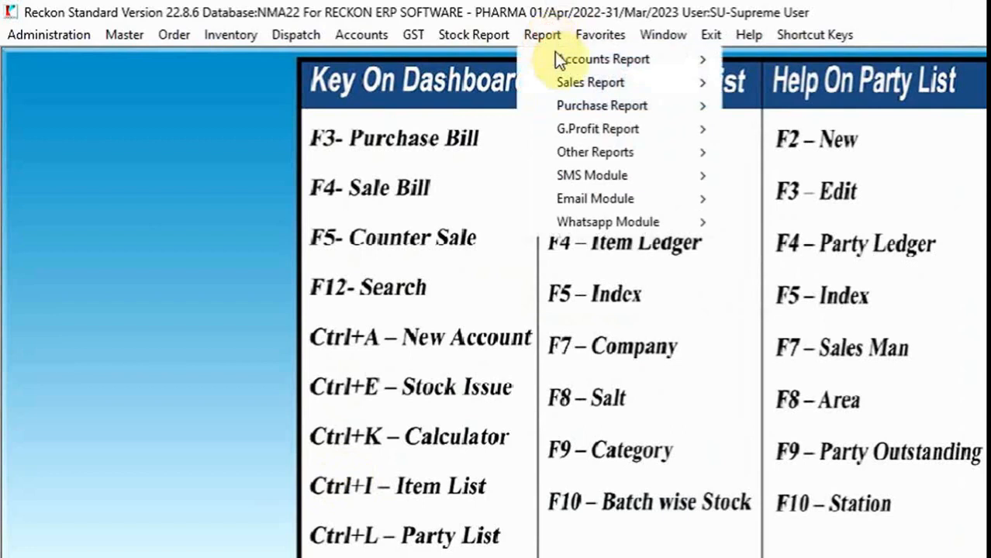
mouse_move(595, 82)
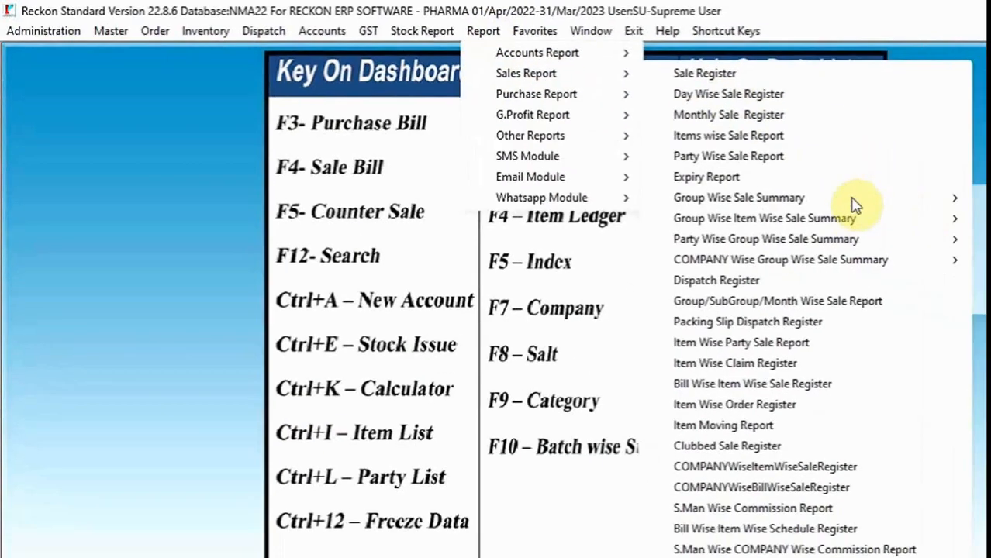
mouse_move(955, 225)
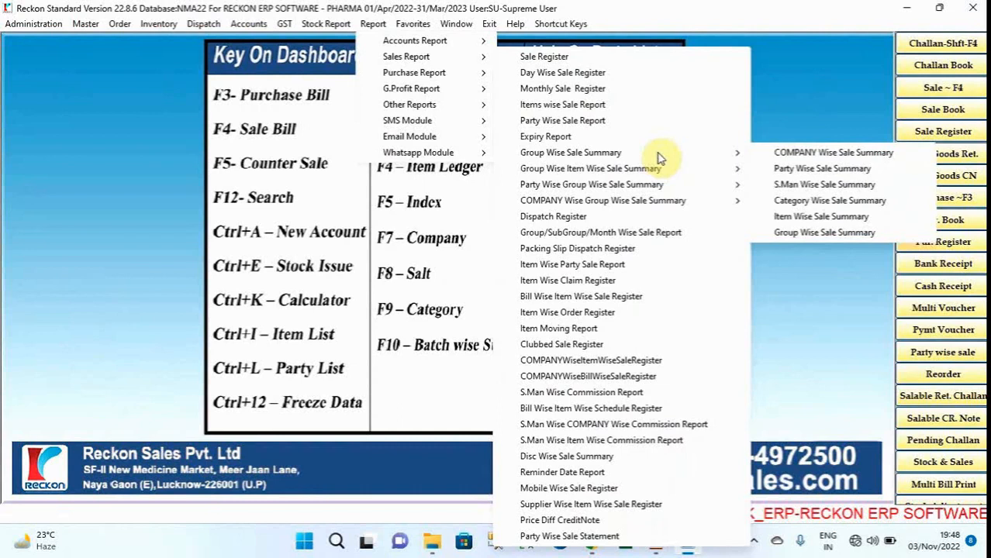
mouse_move(661, 168)
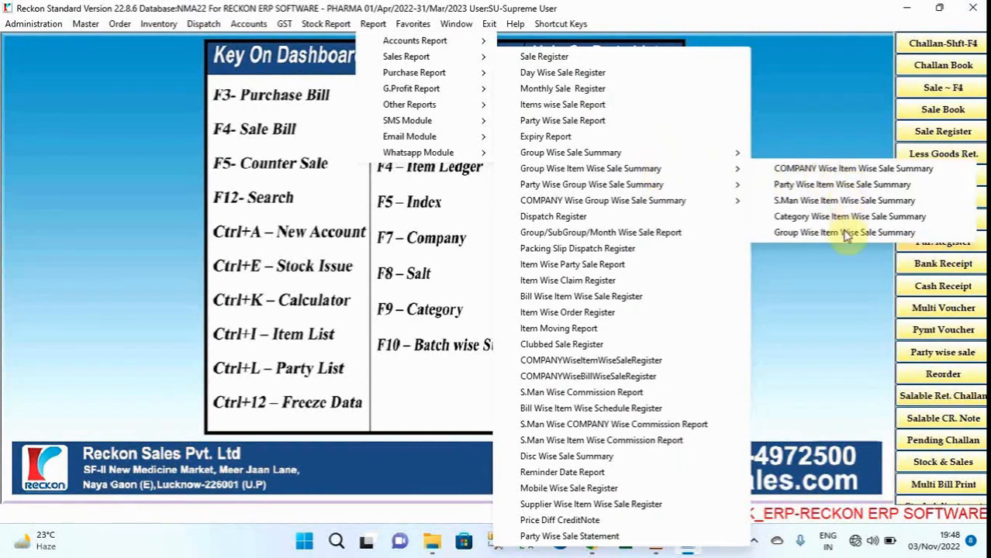
mouse_move(696, 189)
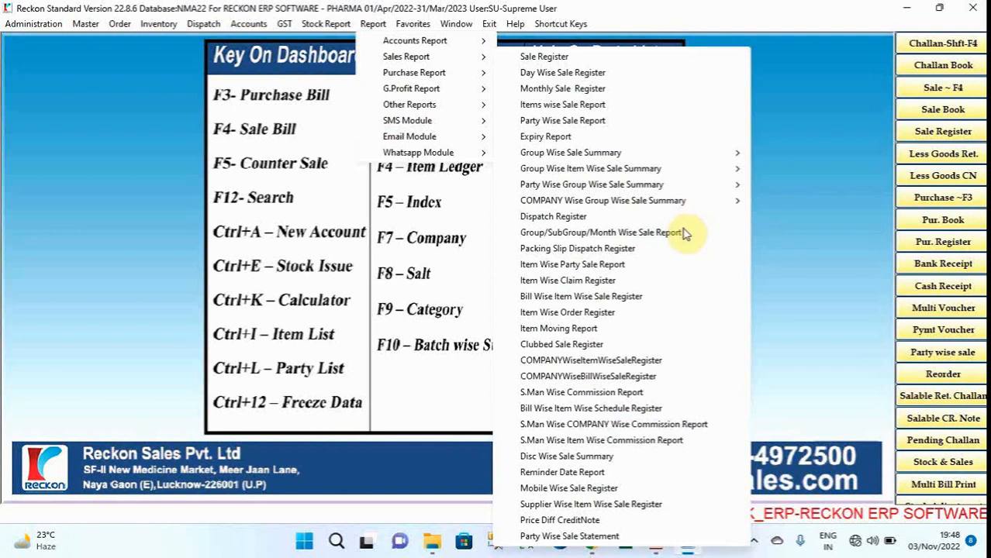
click(682, 232)
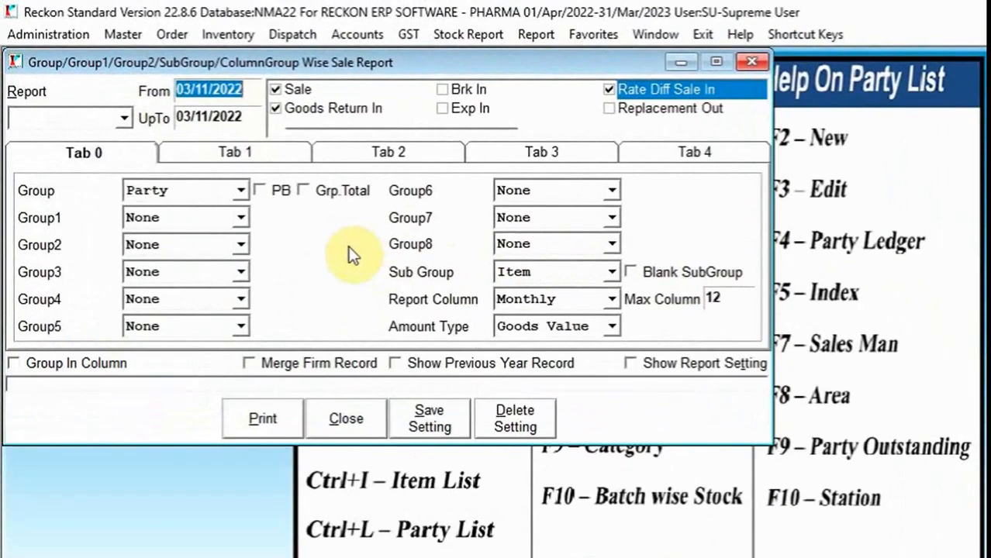
click(613, 297)
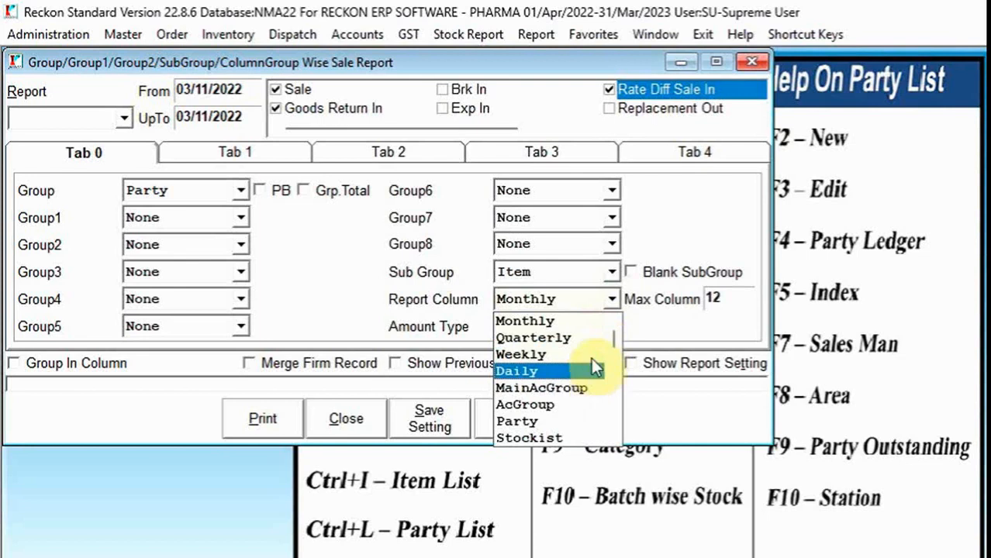
click(651, 234)
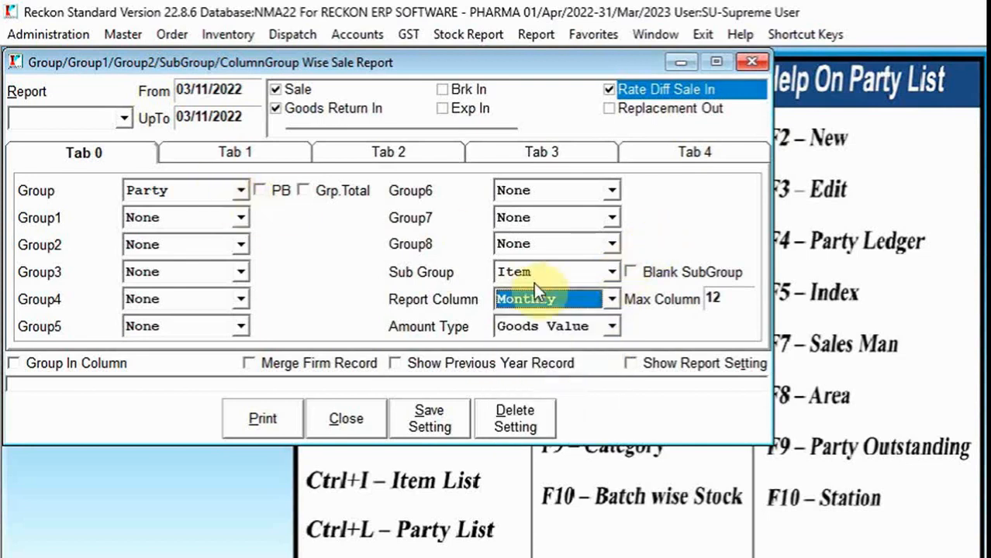
click(242, 191)
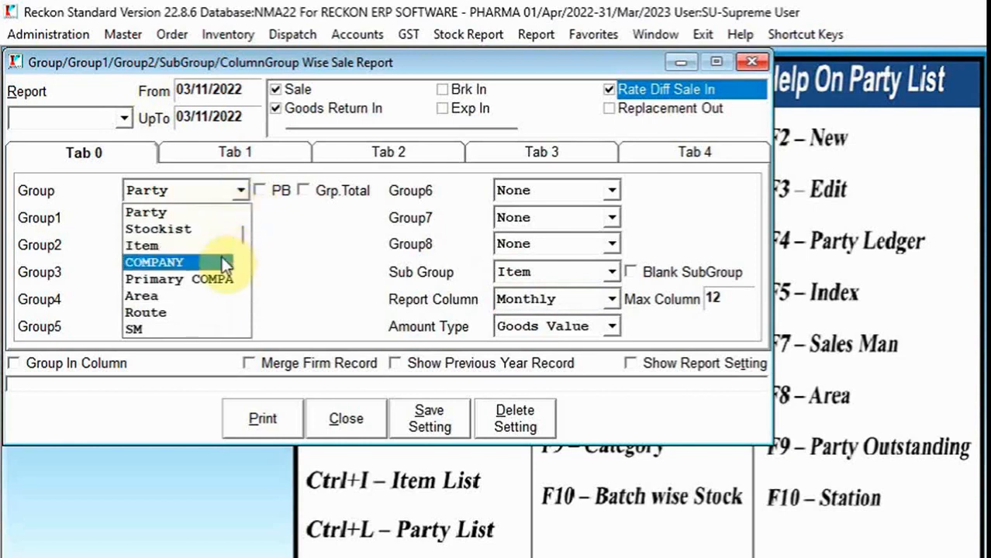
click(349, 217)
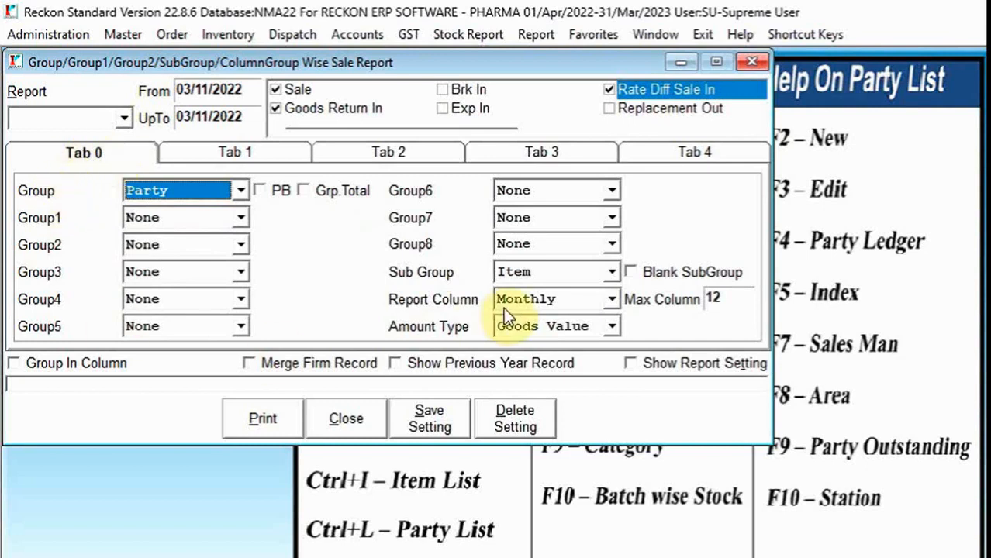
- Review the filters on Tab 1 to Tab 4 of the group-wise sale report, including company, account, area and series
click(276, 154)
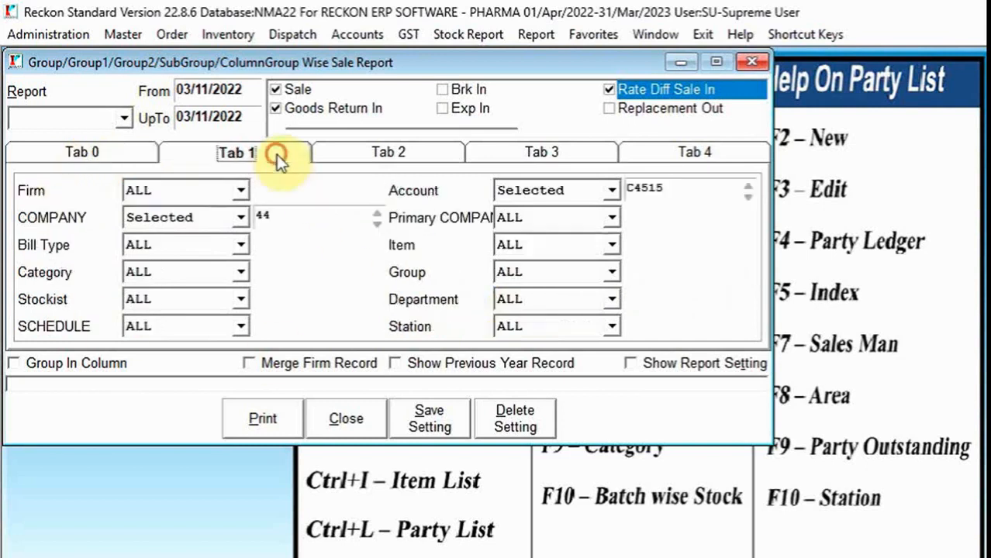
click(385, 155)
click(540, 159)
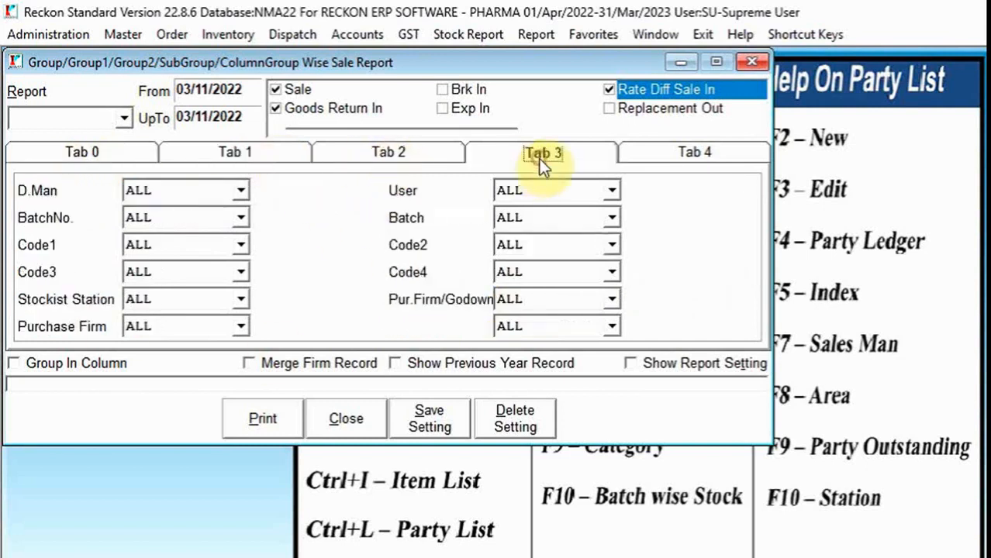
click(684, 152)
click(233, 152)
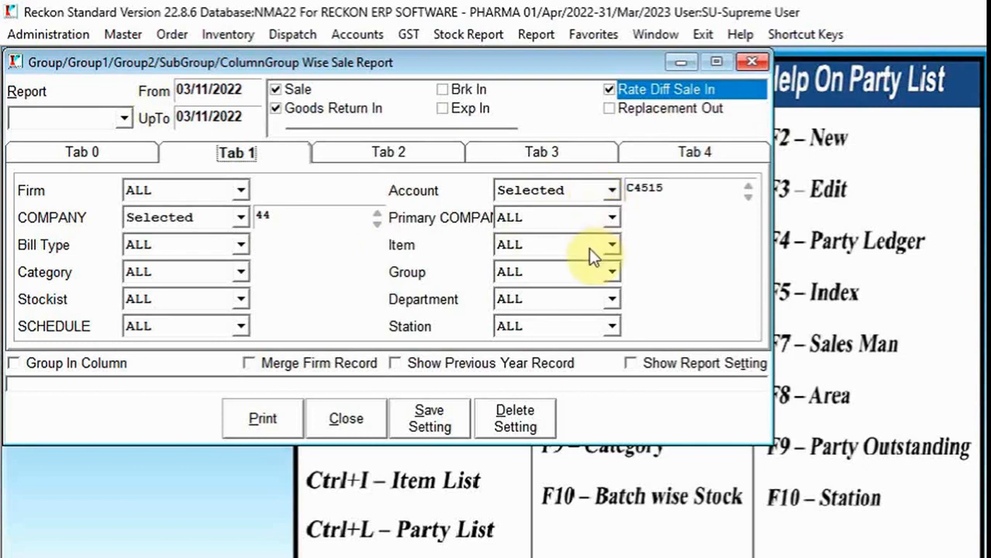
click(409, 154)
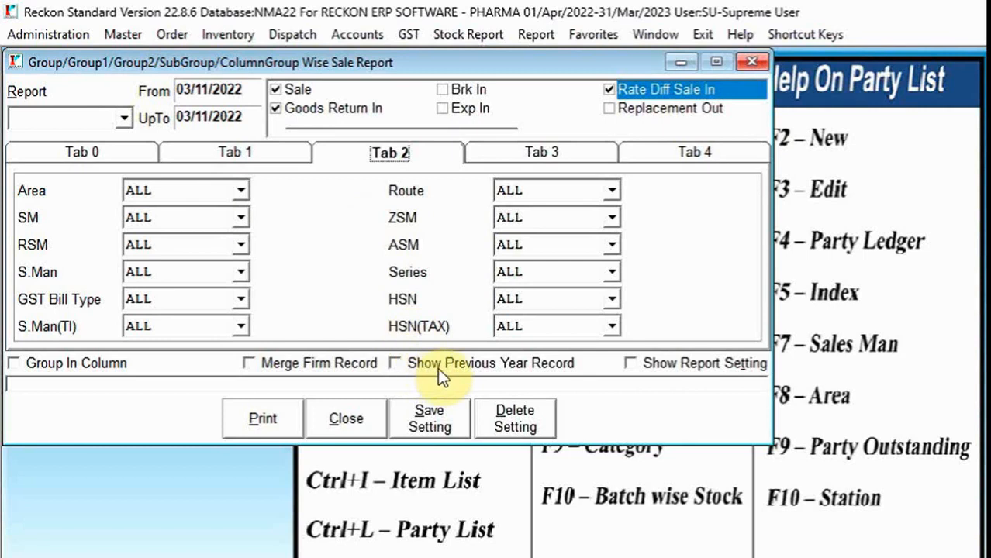
- Show the report settings of the group-wise sale report, review the print column and quantity options, and close the report
click(686, 368)
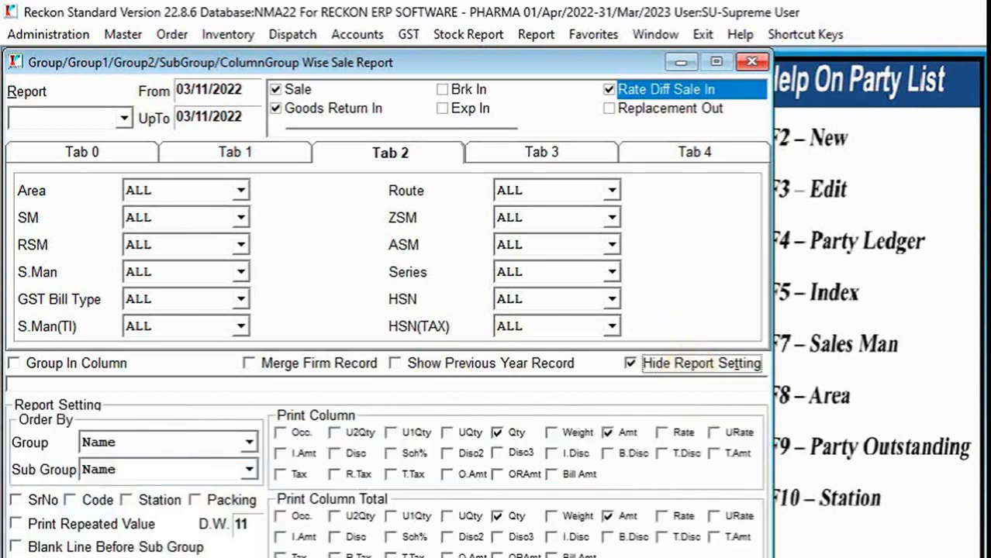
scroll(387, 303, down, 3)
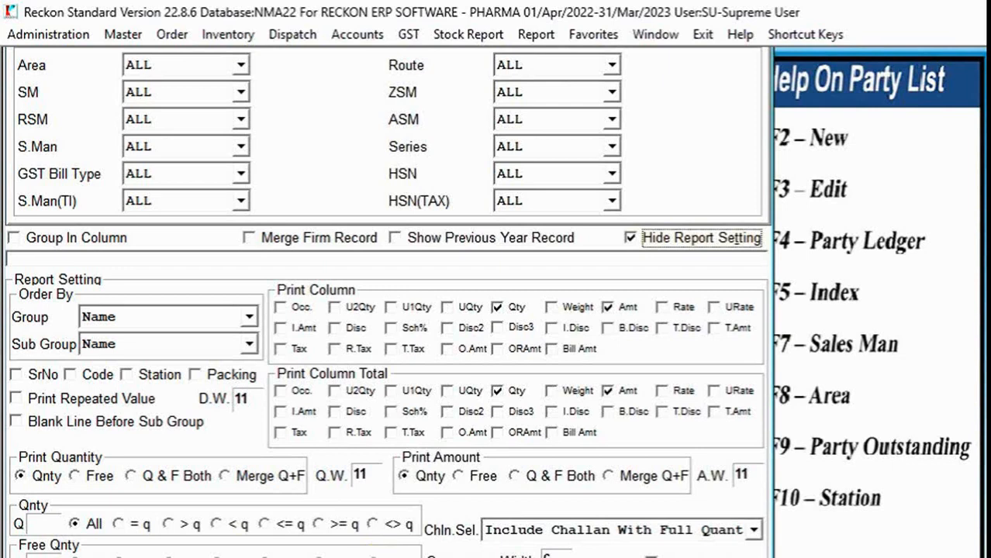
click(379, 557)
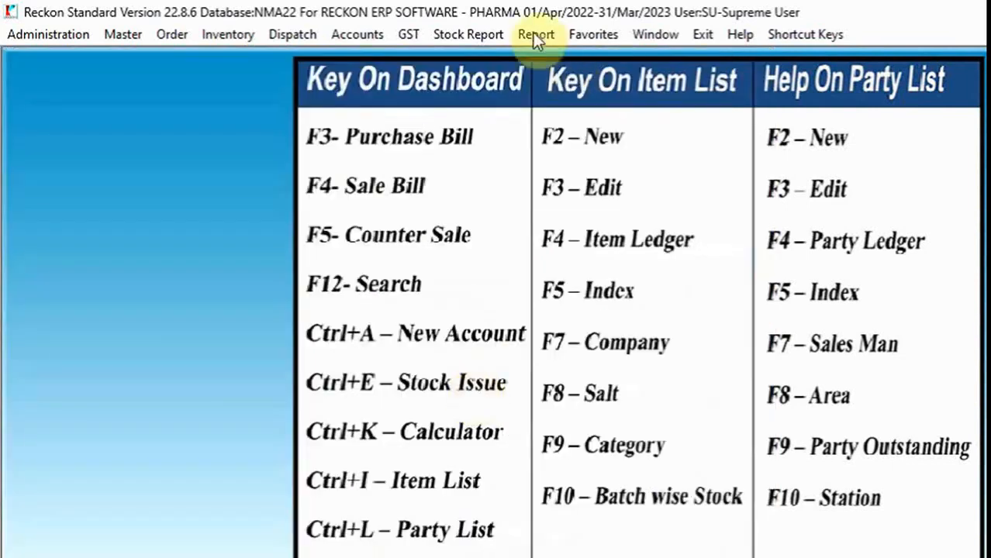
- Look through the lists of sales reports, purchase reports, and SMS and email module functions
click(535, 33)
click(556, 80)
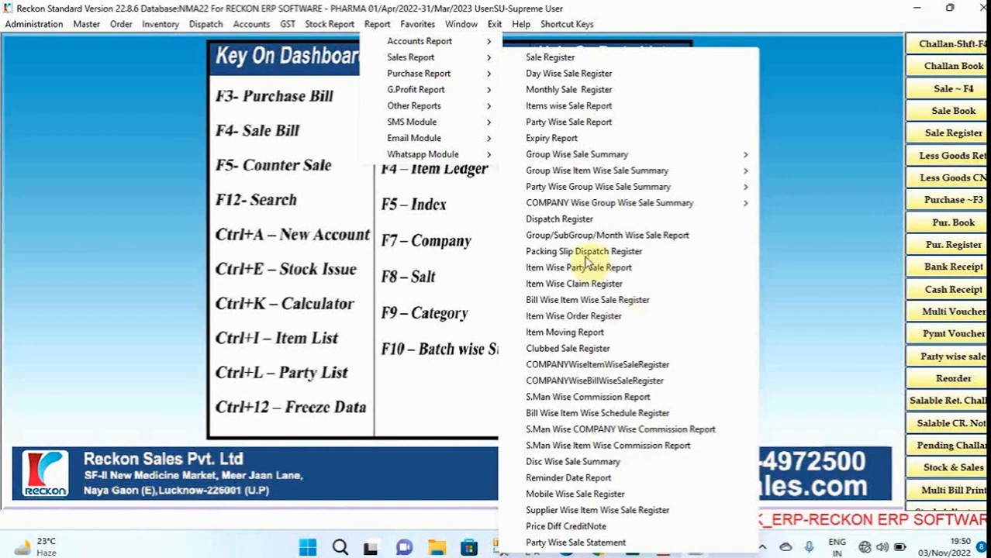
mouse_move(465, 74)
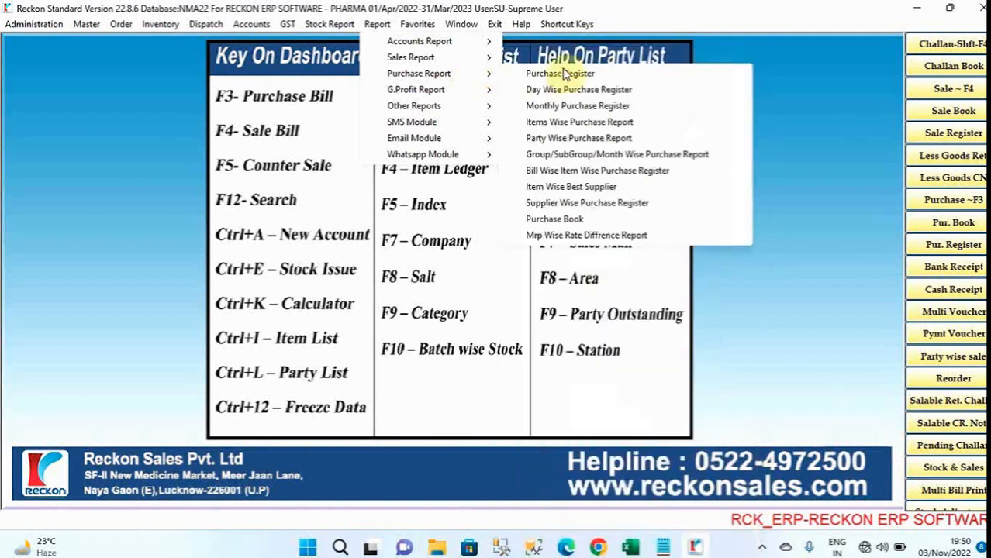
mouse_move(465, 98)
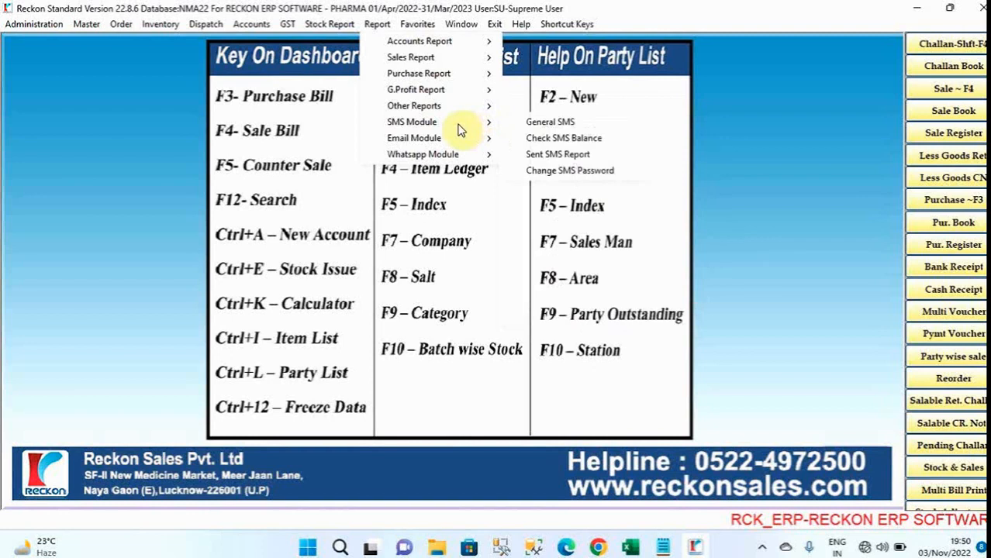
mouse_move(459, 141)
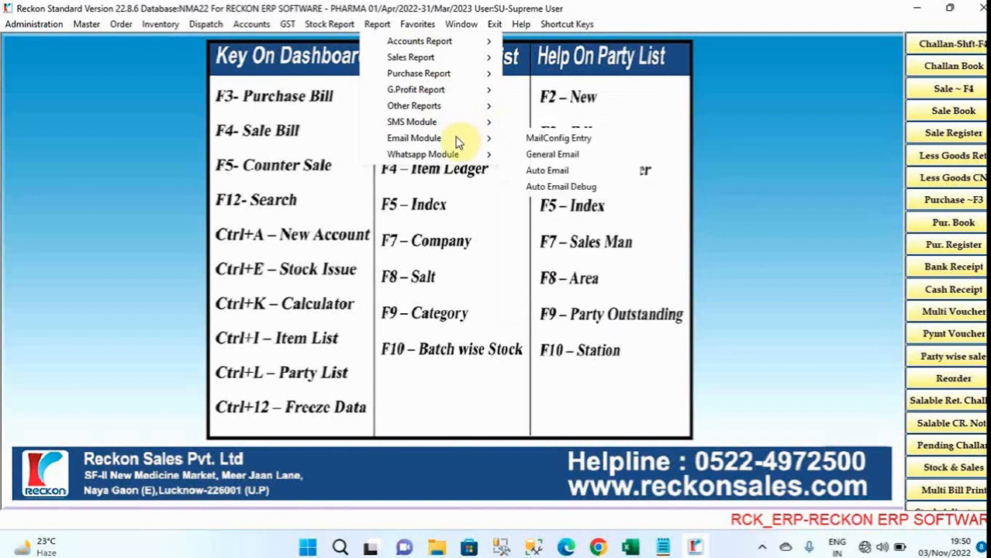
- Open the MailConfig Entry and view the AVENTIS stock detail report's mailing frequencies and file type choices
click(539, 139)
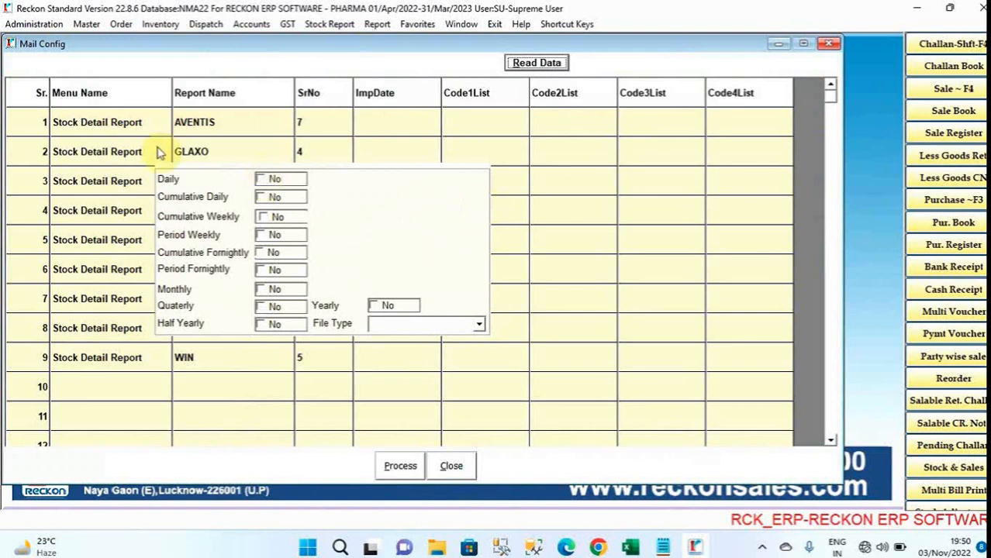
click(22, 124)
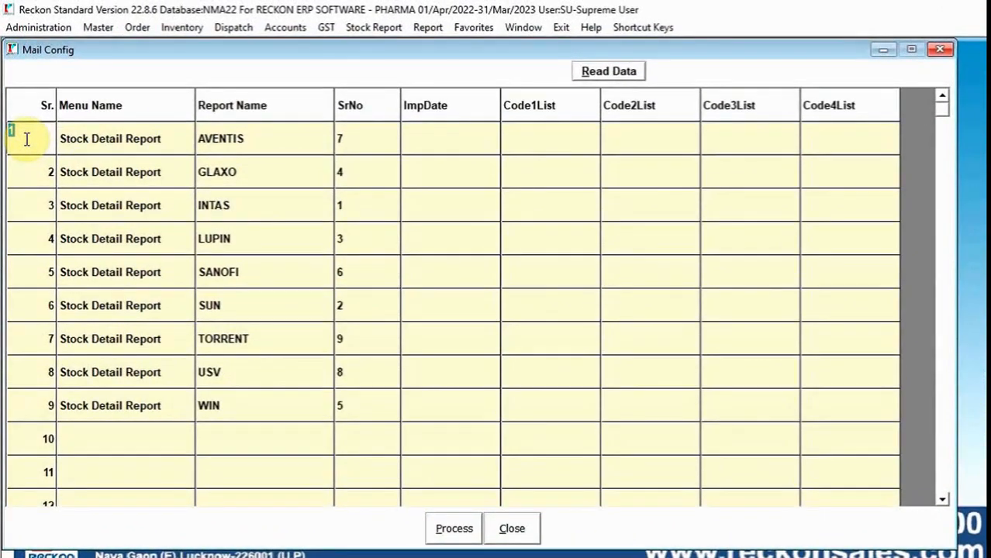
click(346, 136)
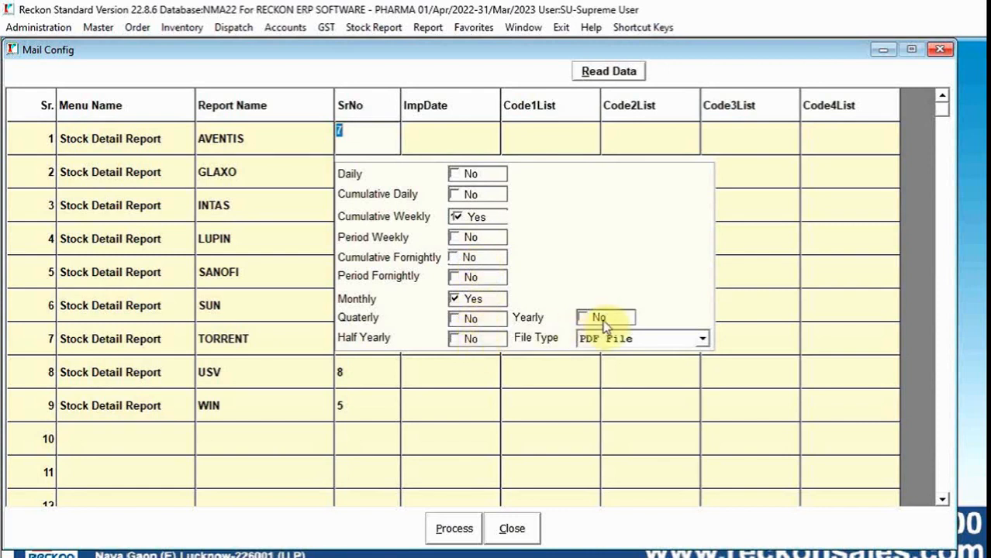
click(702, 339)
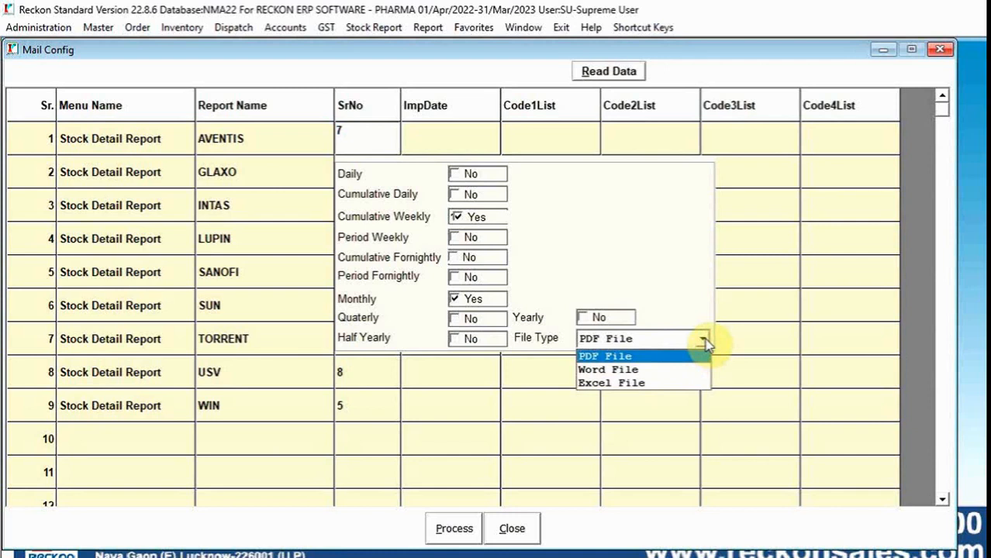
click(629, 250)
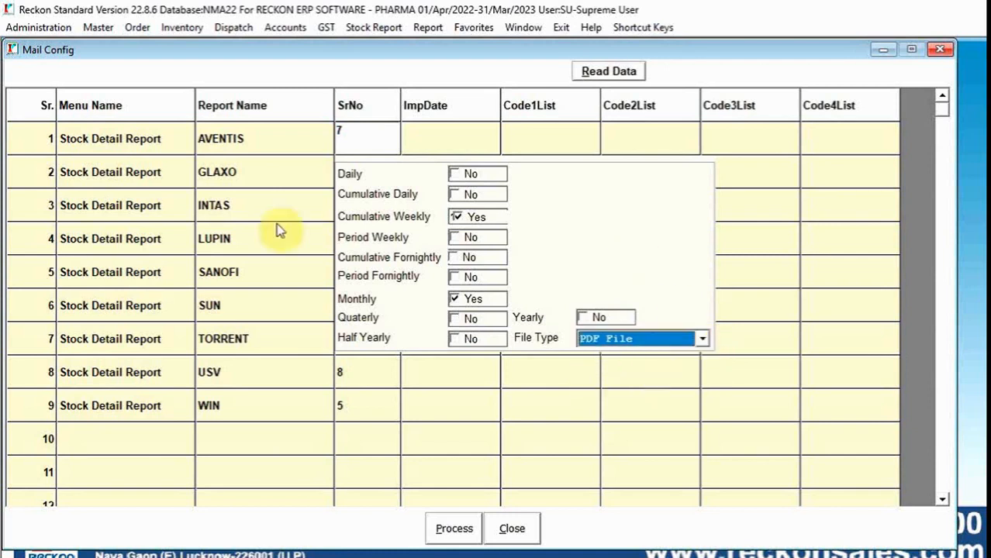
click(109, 145)
click(261, 138)
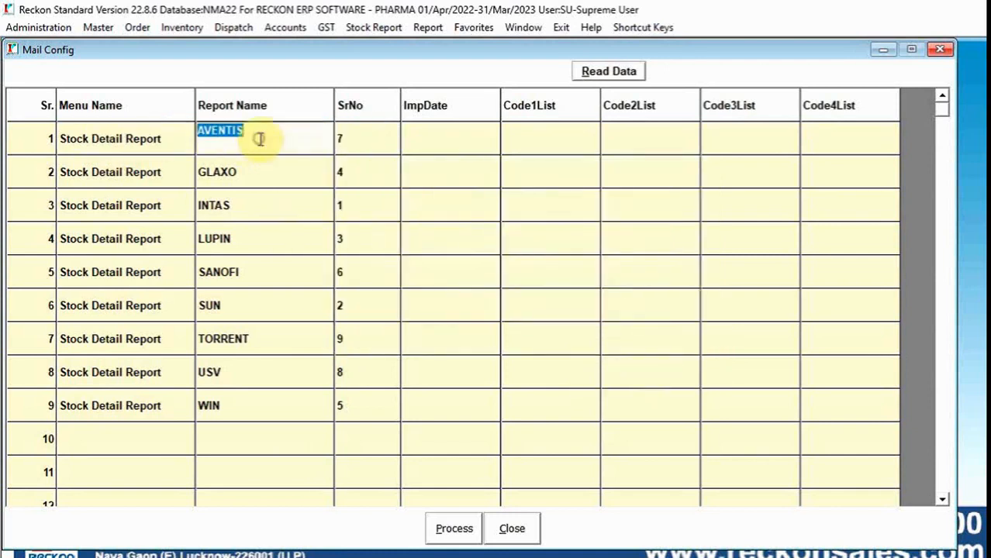
click(363, 138)
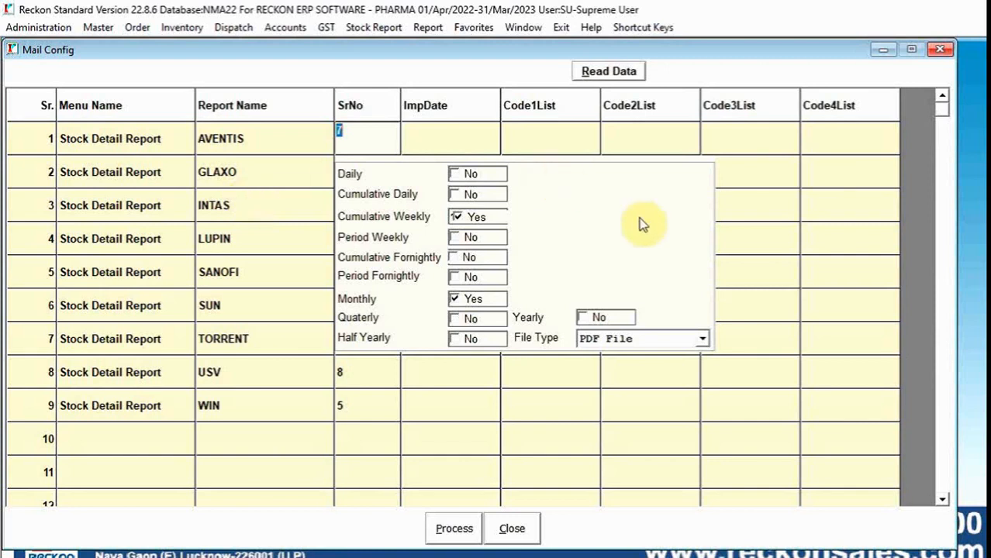
- Look through the Whatsapp Module and dispatch functions, and open and close the Dispatch DashBoard
click(428, 27)
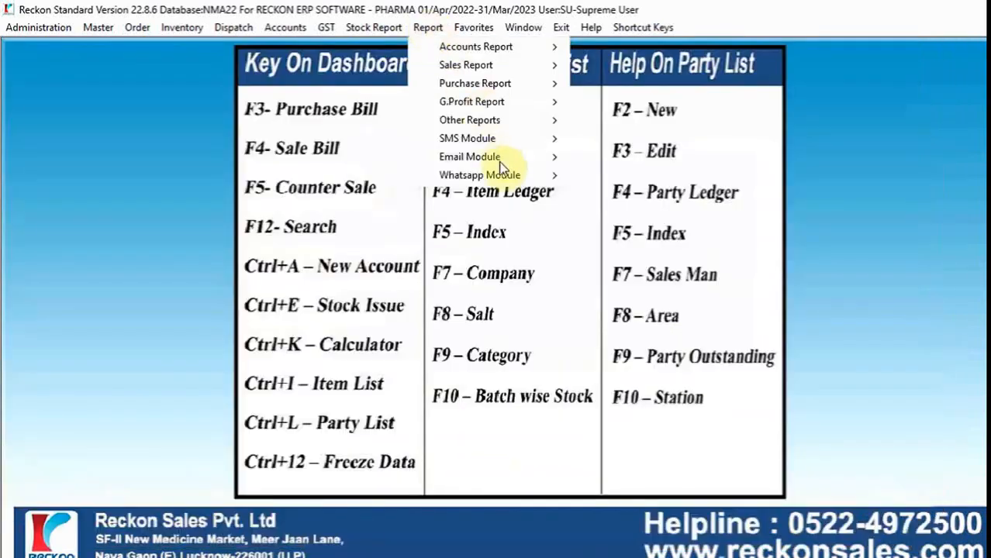
mouse_move(527, 167)
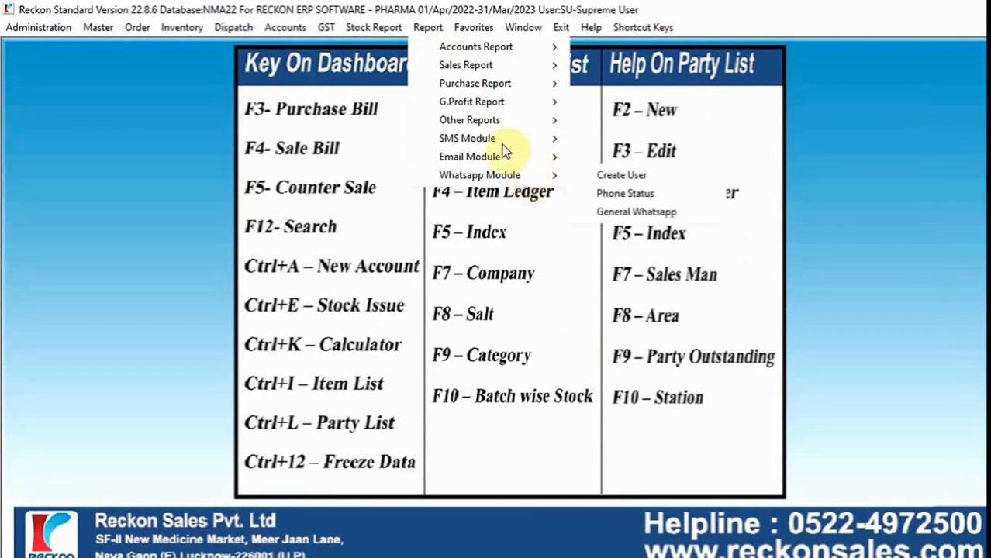
mouse_move(231, 37)
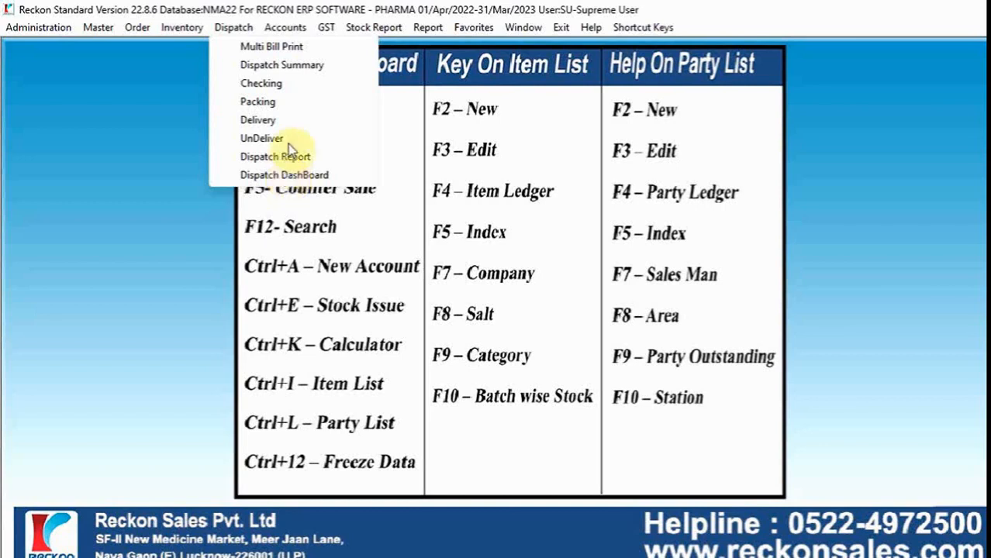
click(284, 175)
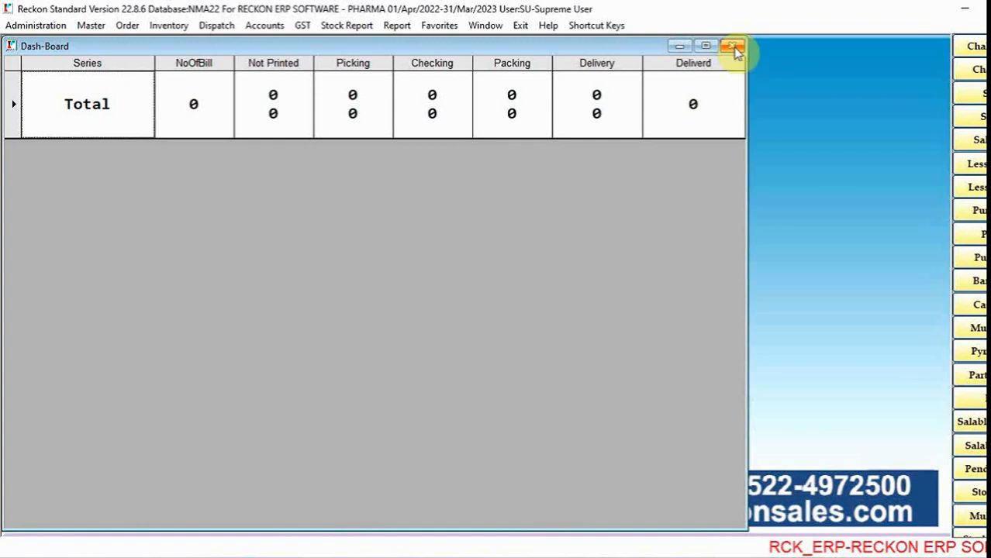
click(735, 47)
click(217, 25)
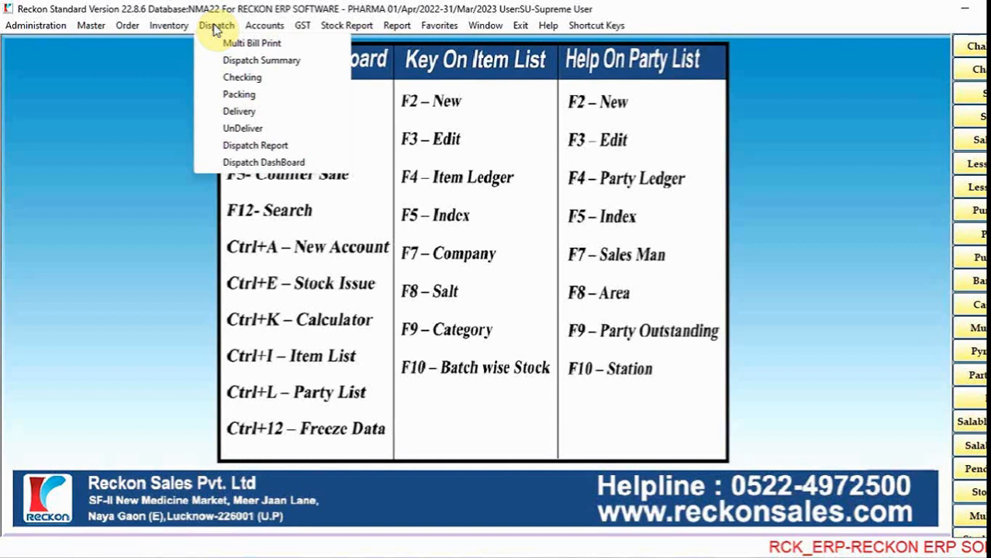
click(679, 14)
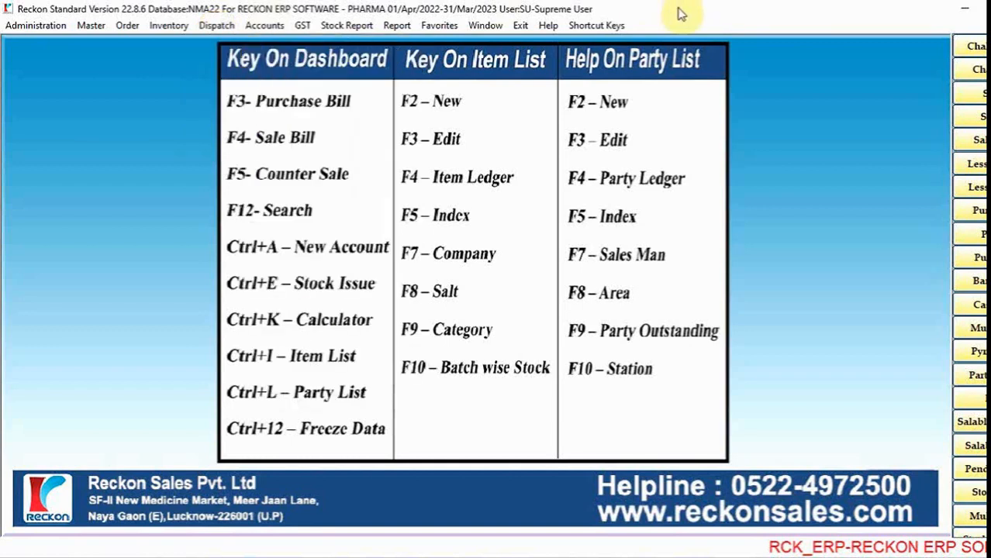